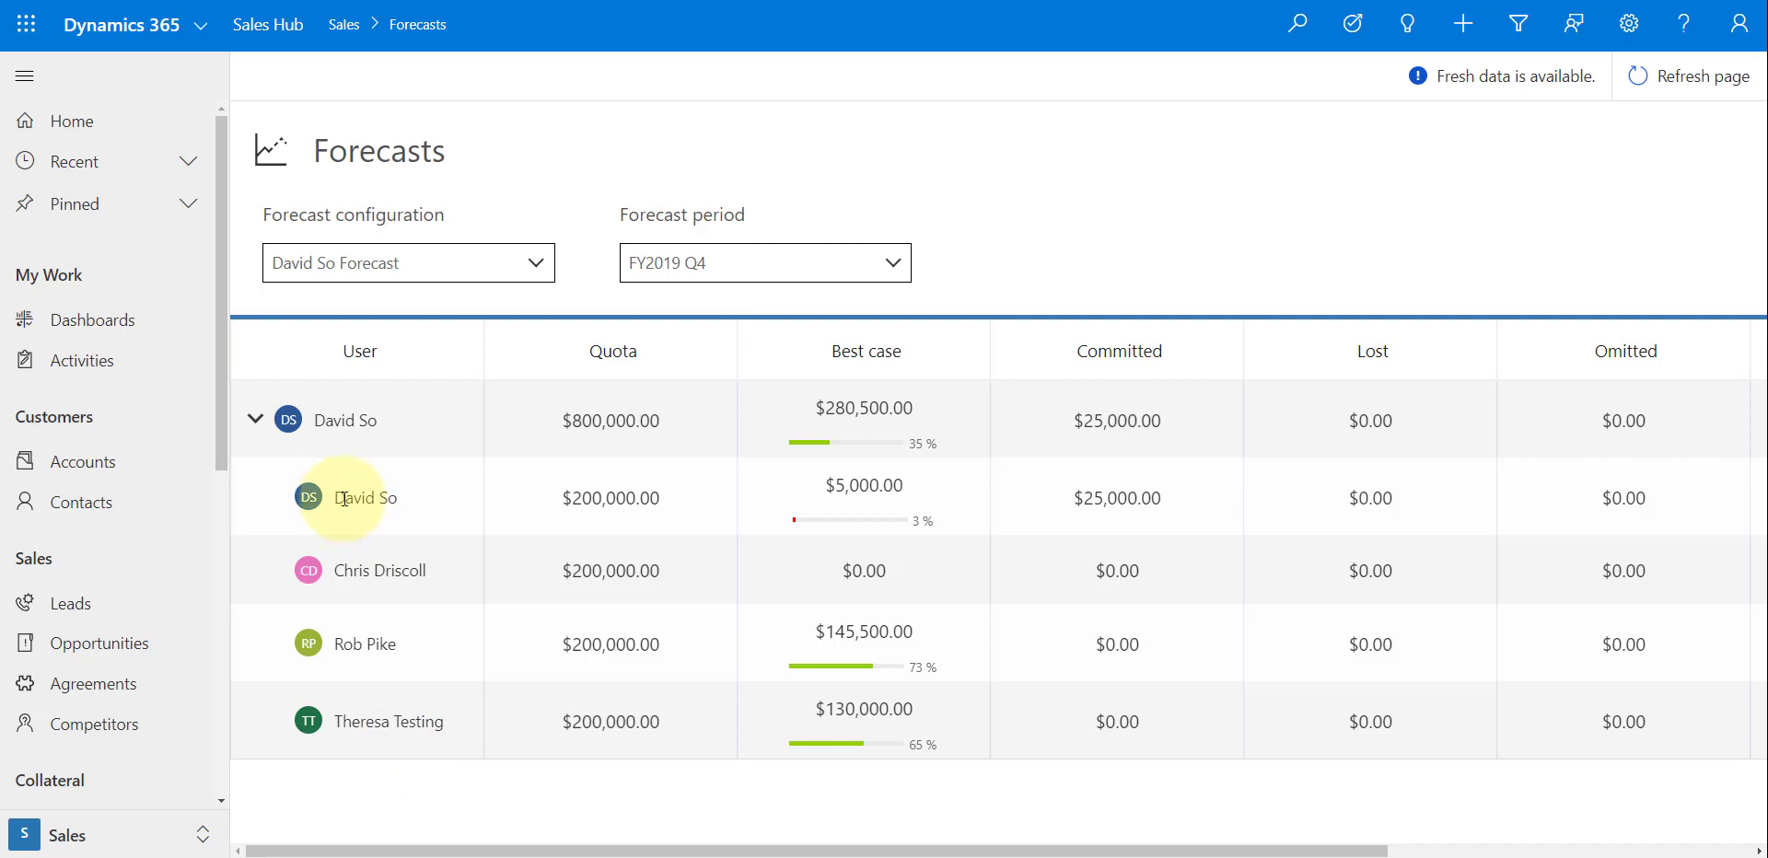
drag(335, 499, 427, 500)
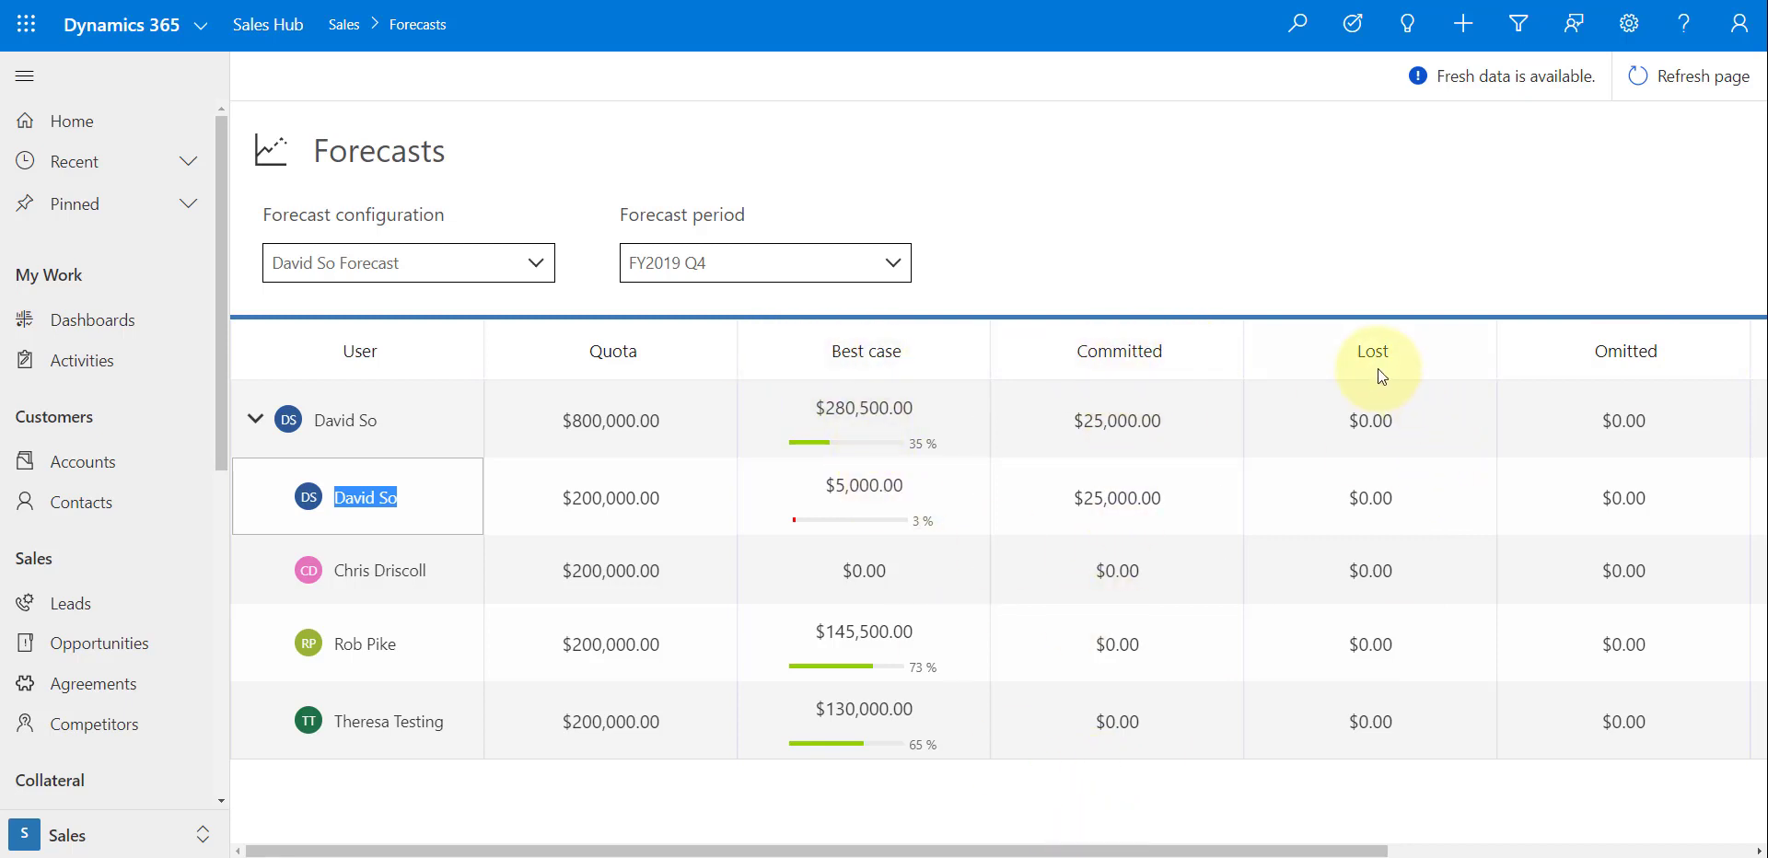
drag(1289, 851, 1231, 836)
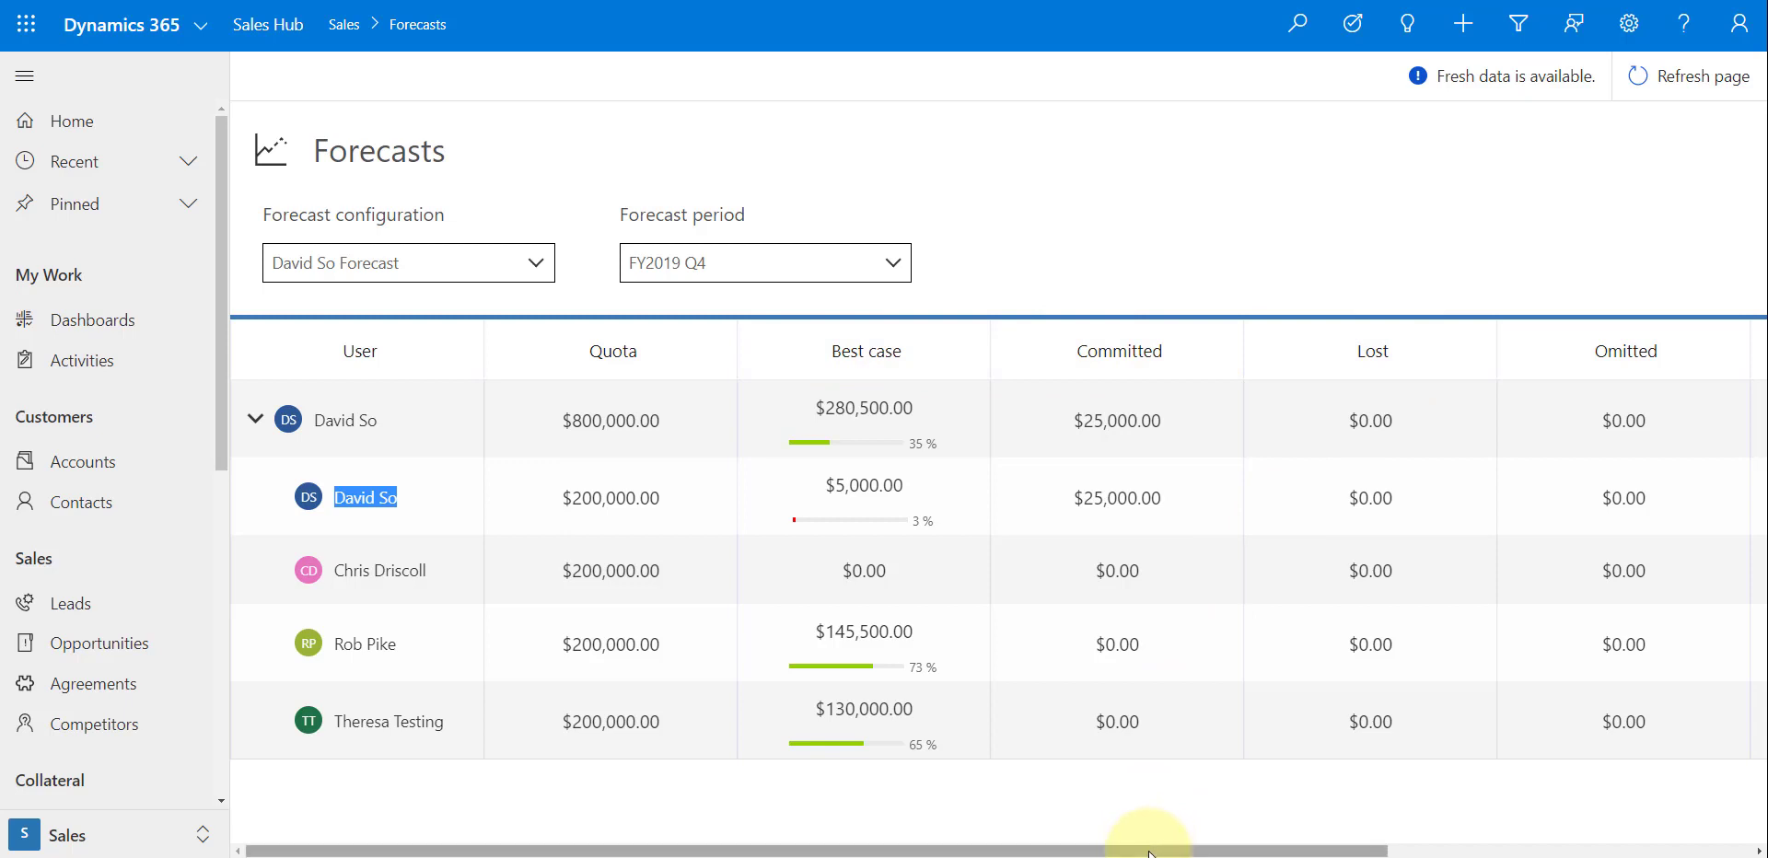
- Open the Lumber Opportunity for Ascent opportunity and show the available choices for its Forecast Category
click(117, 649)
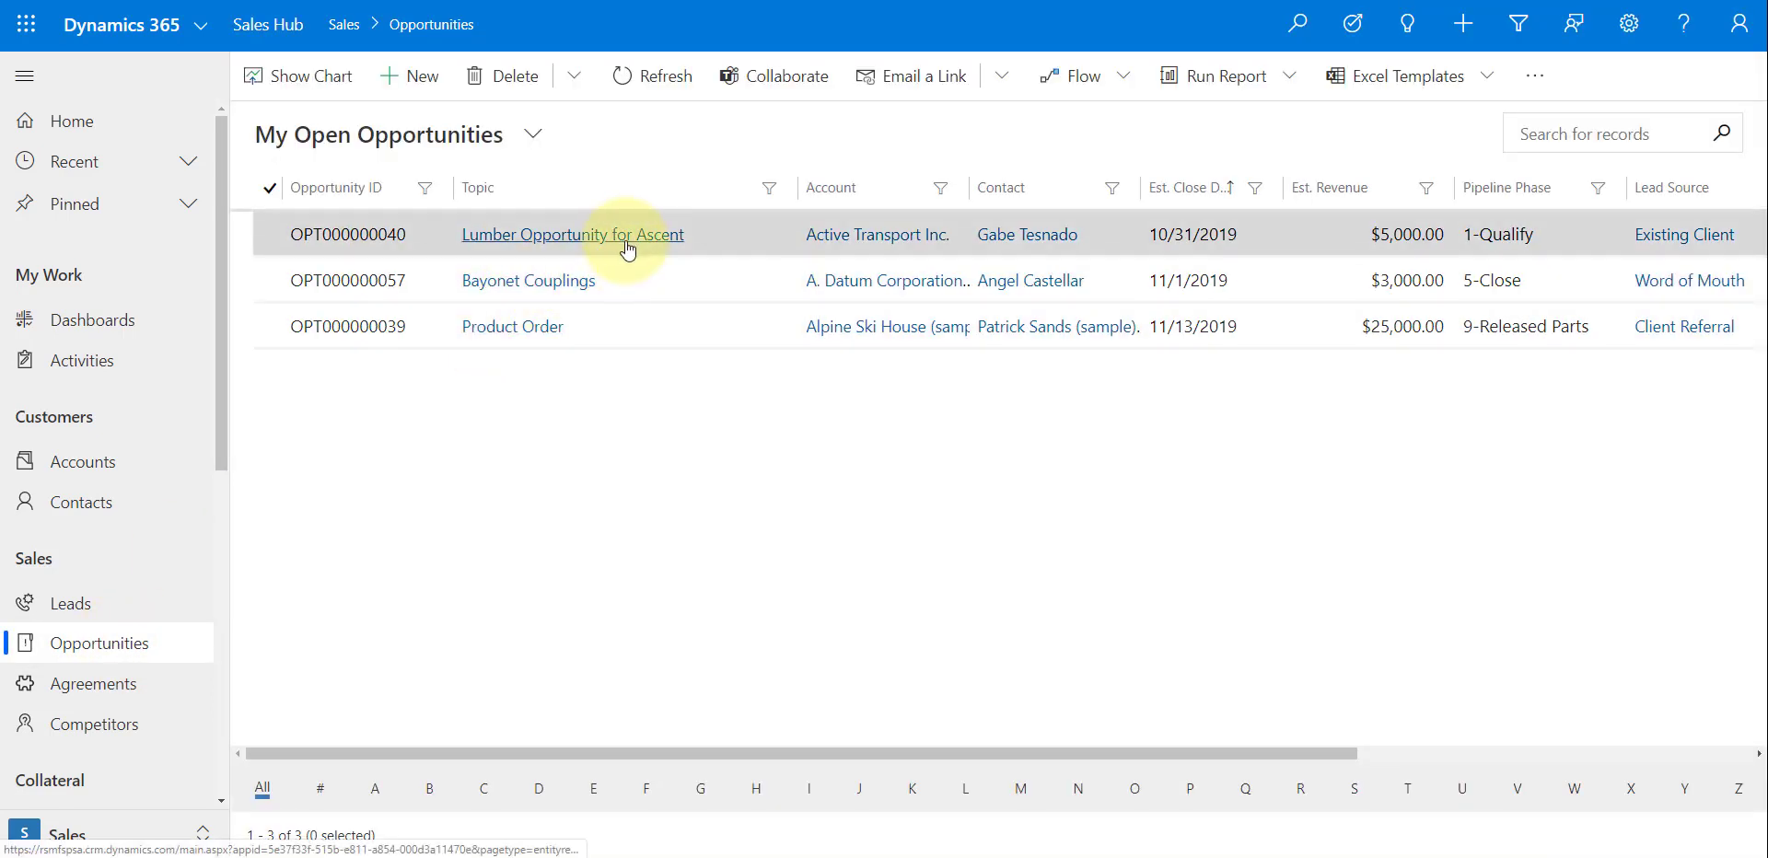
double_click(433, 234)
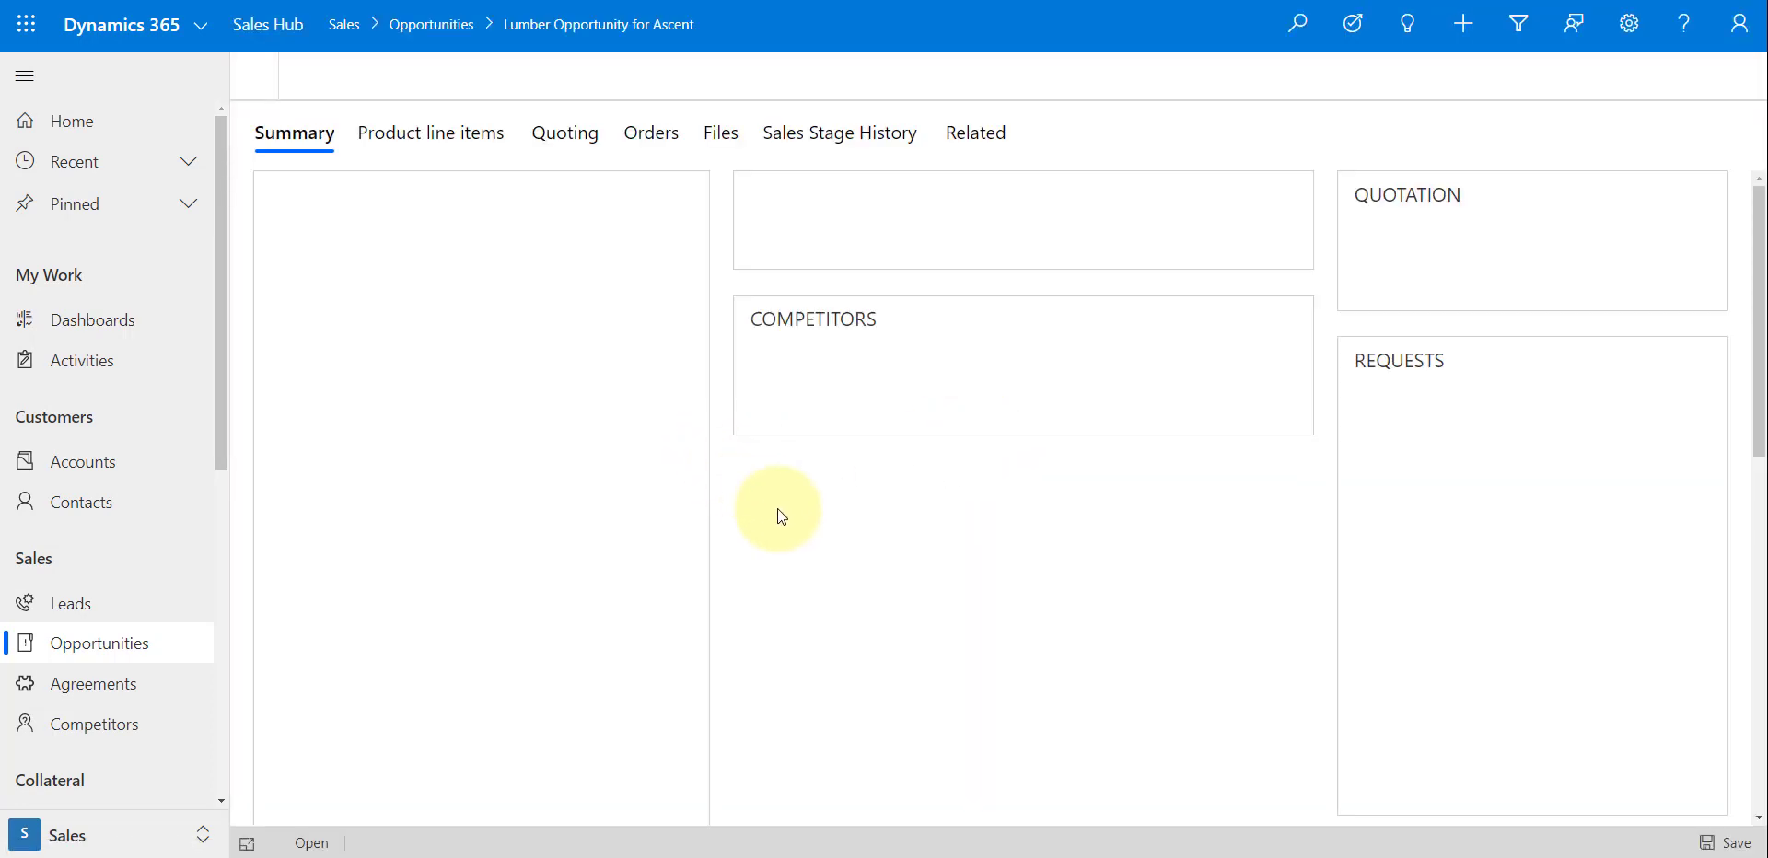
scroll(790, 526, down, 4)
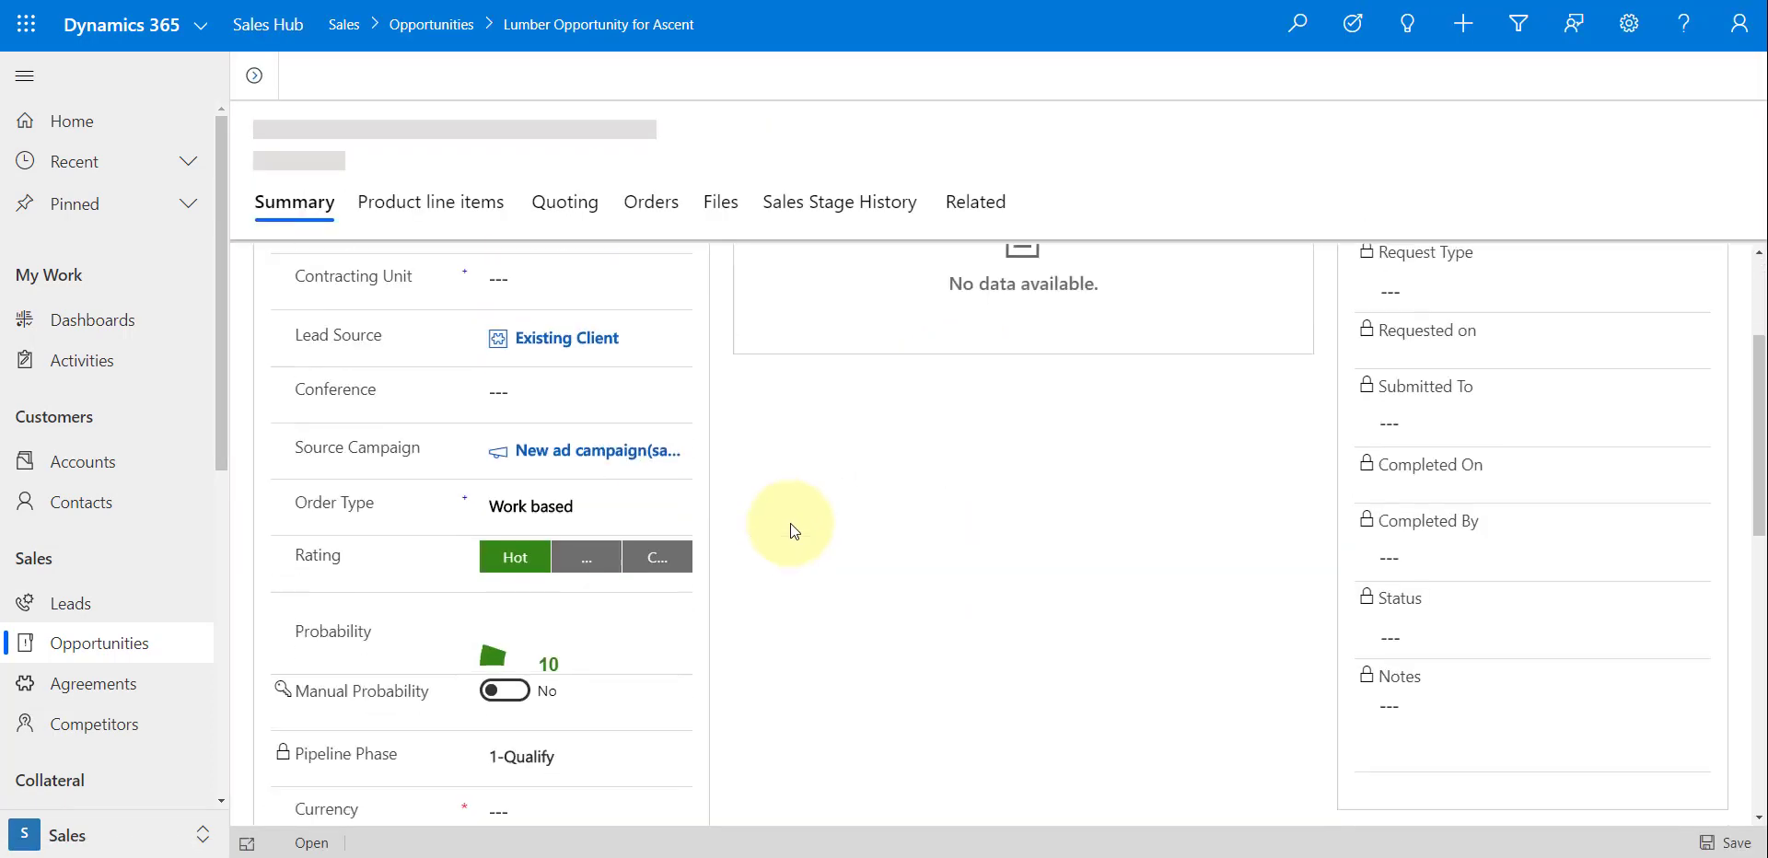
scroll(790, 523, down, 3)
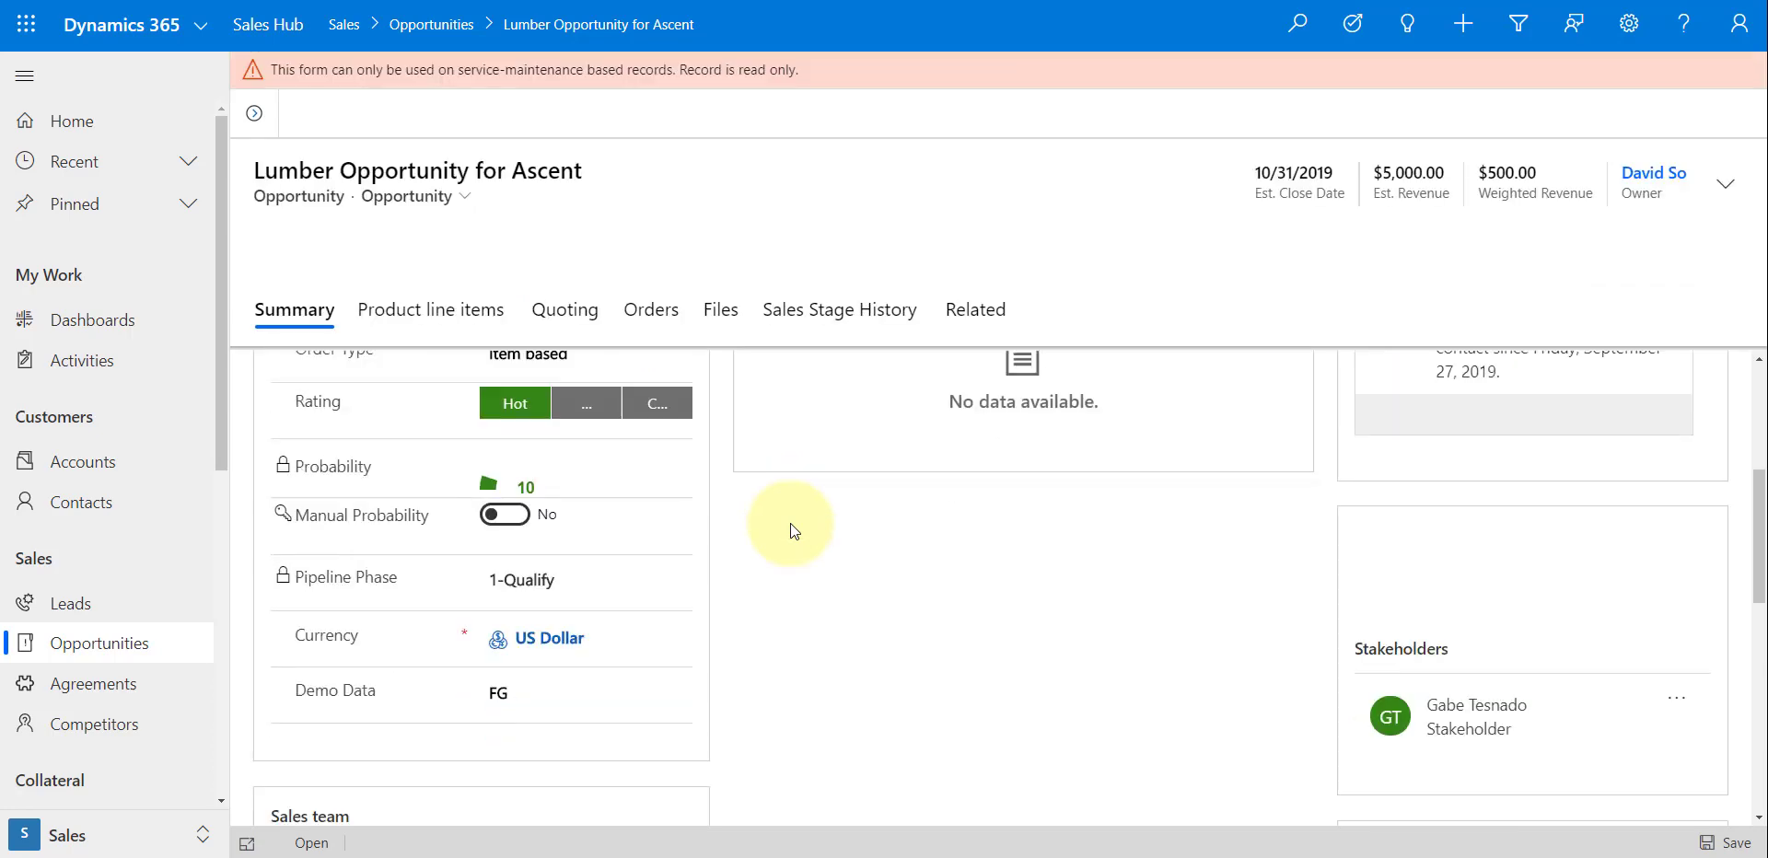
scroll(790, 523, down, 4)
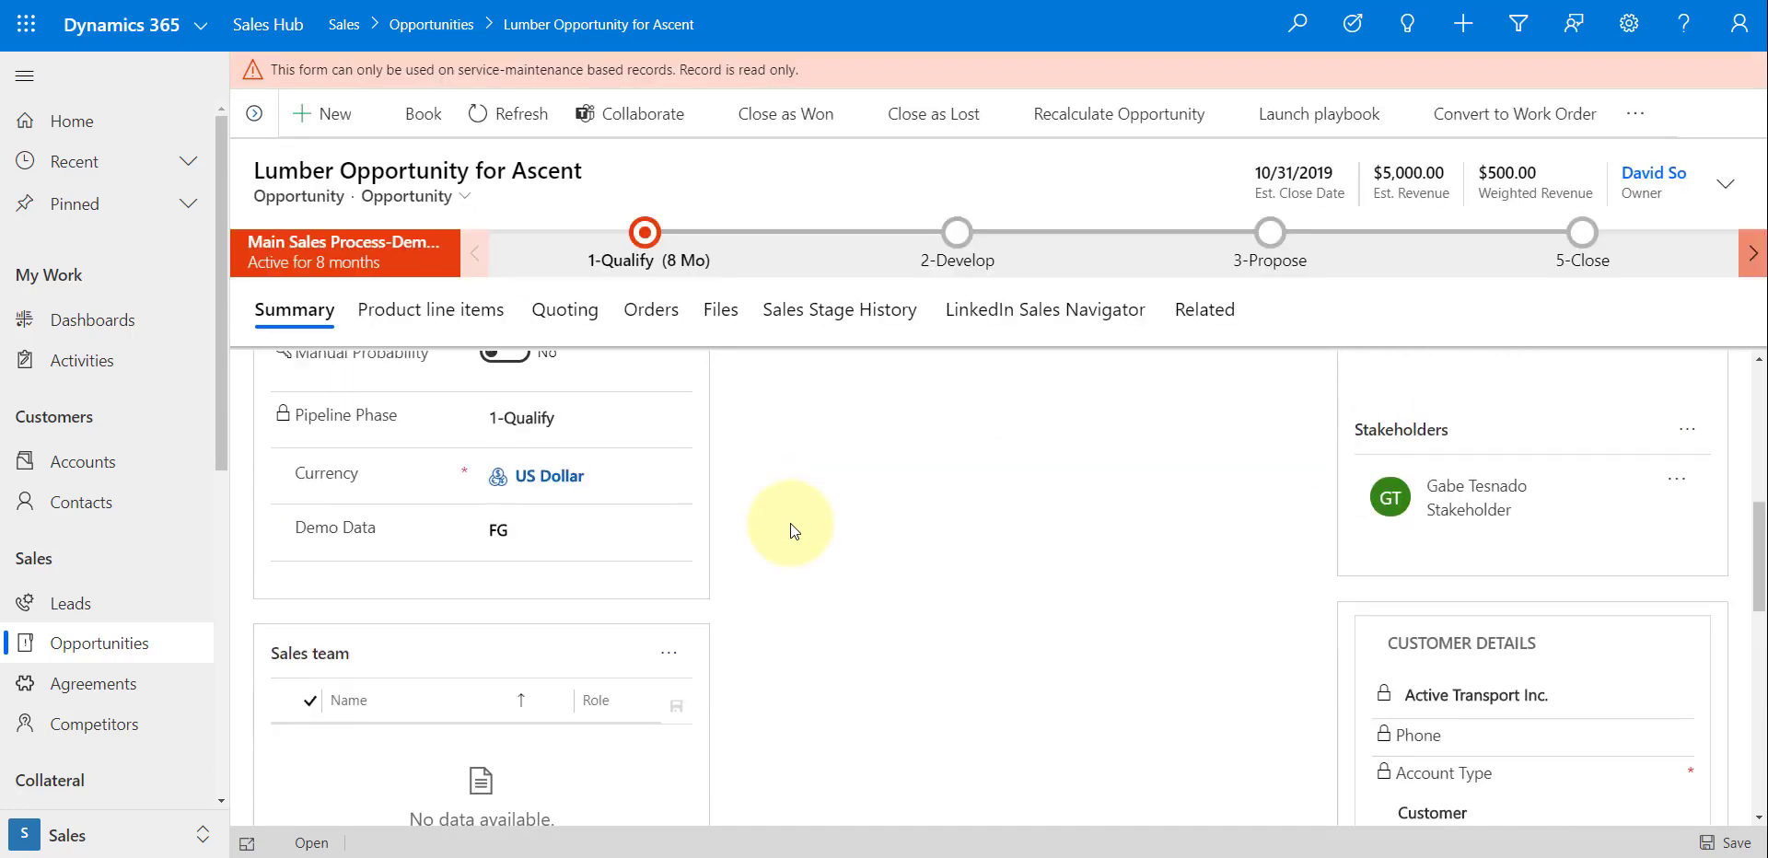
scroll(790, 523, up, 3)
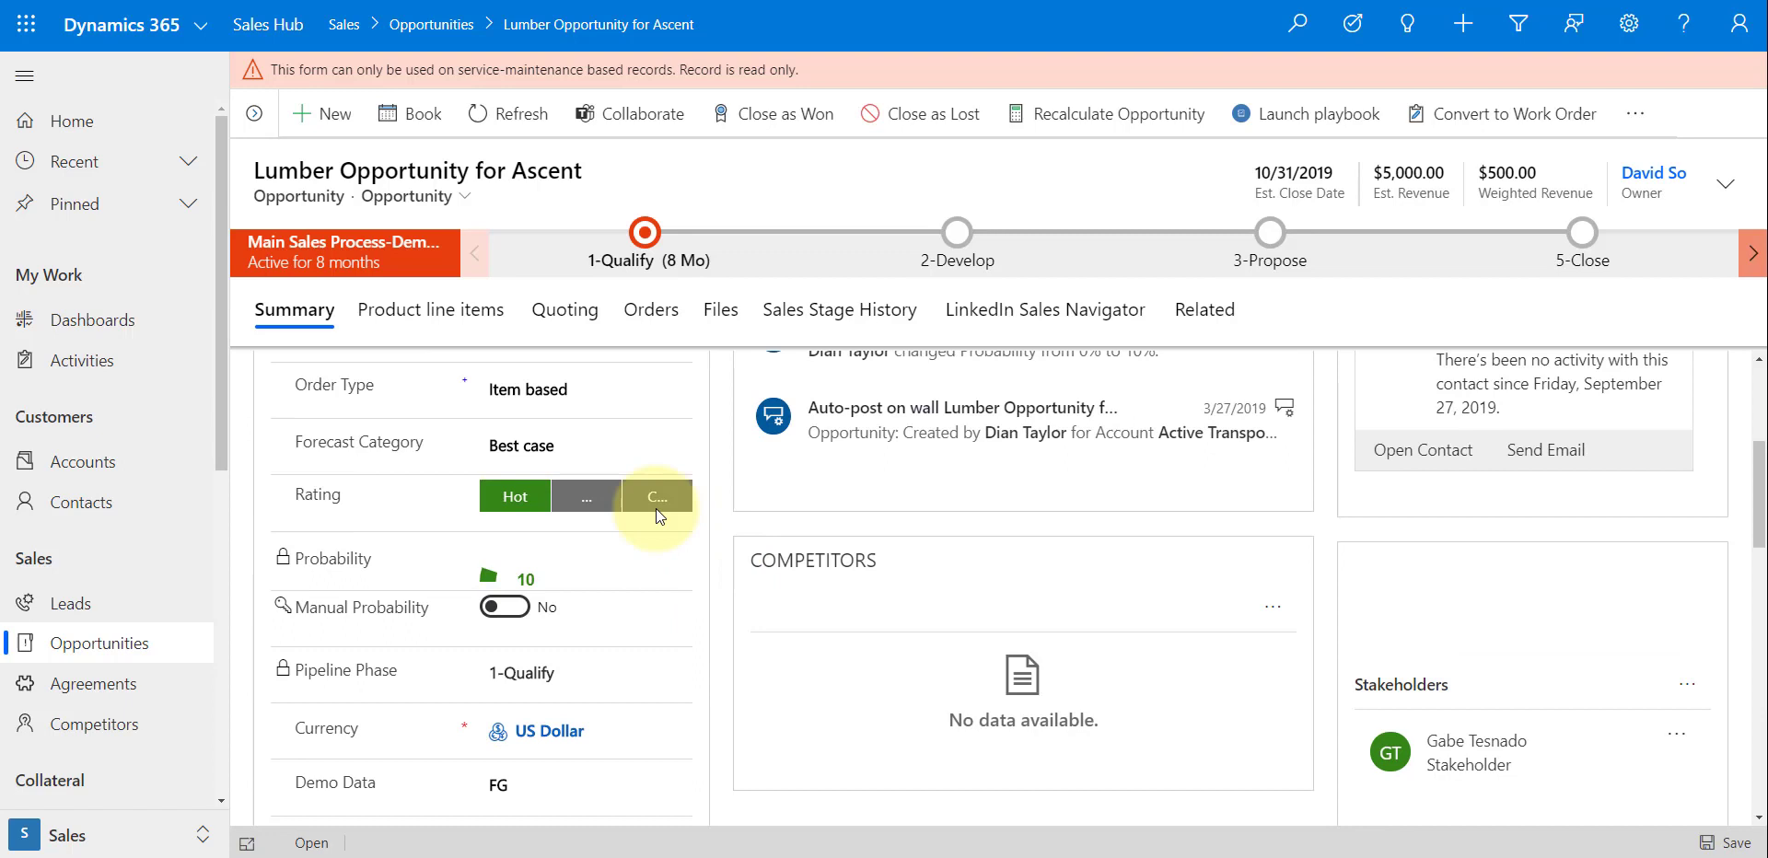
click(536, 448)
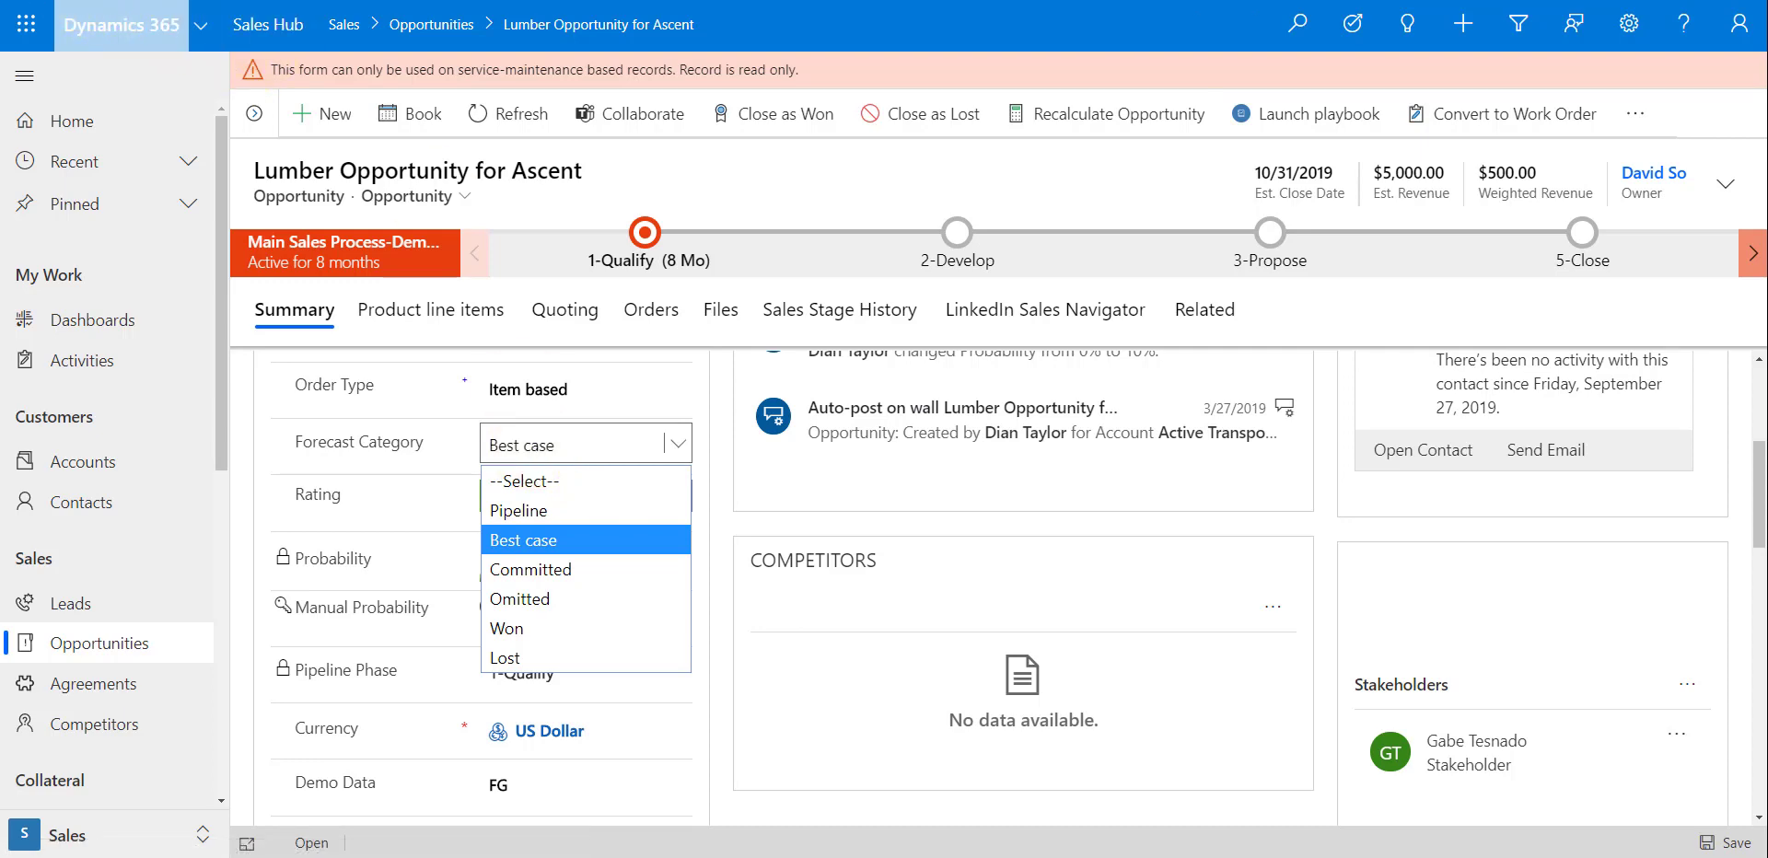
click(121, 25)
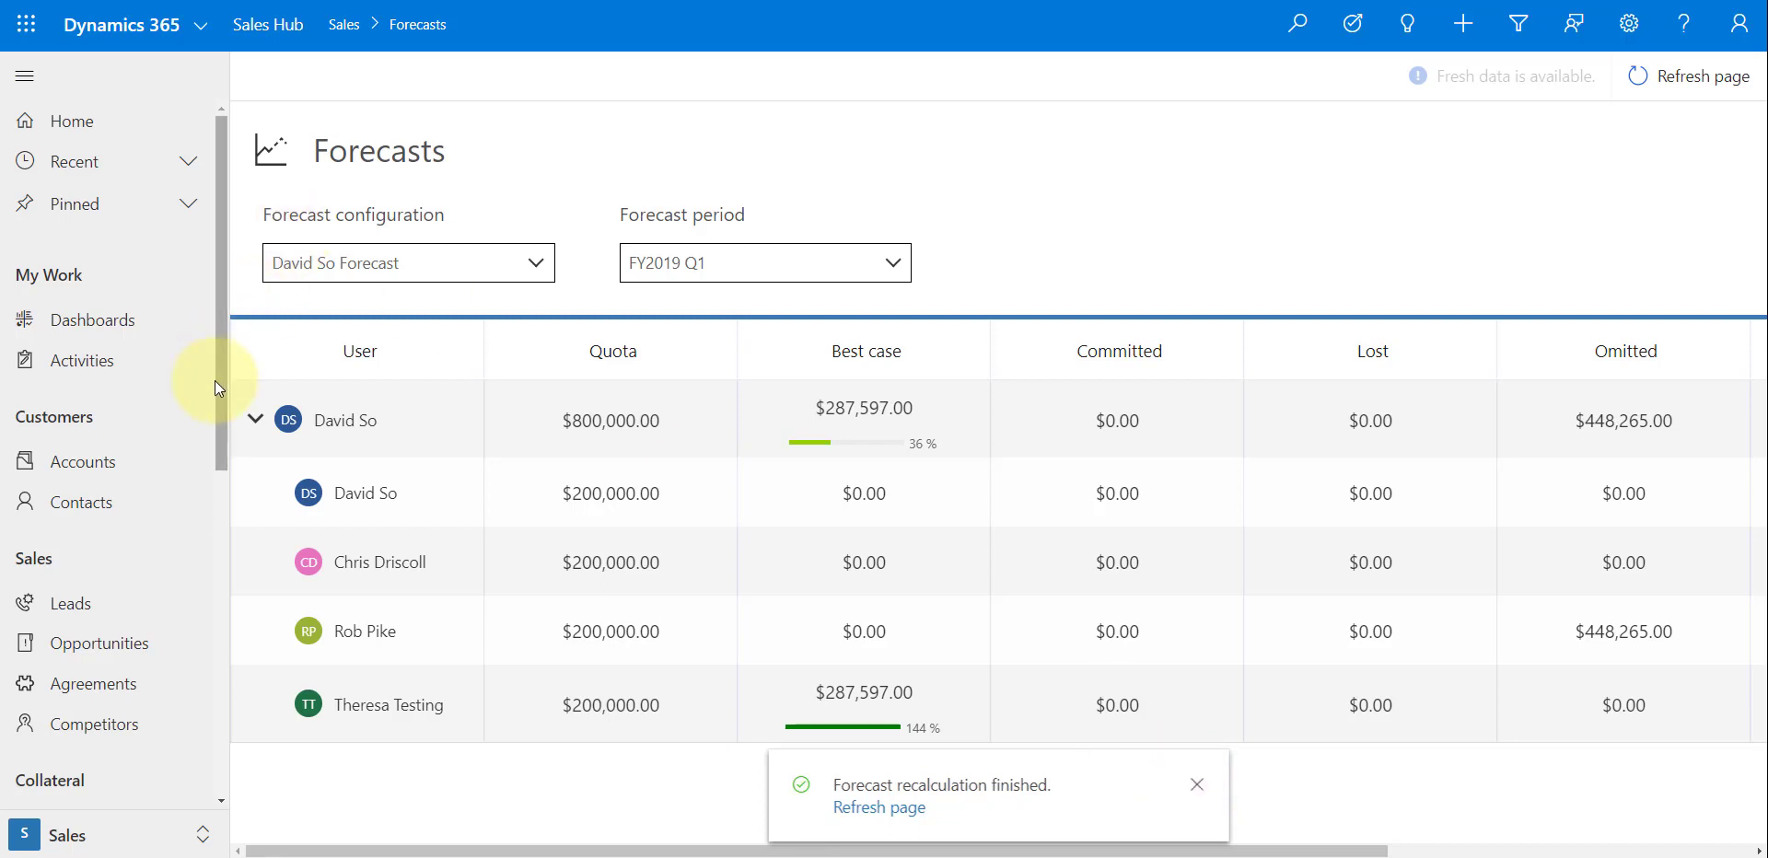
- Switch from the Sales area to App Settings and open the forecast configurations under Goal Management
click(145, 836)
click(170, 835)
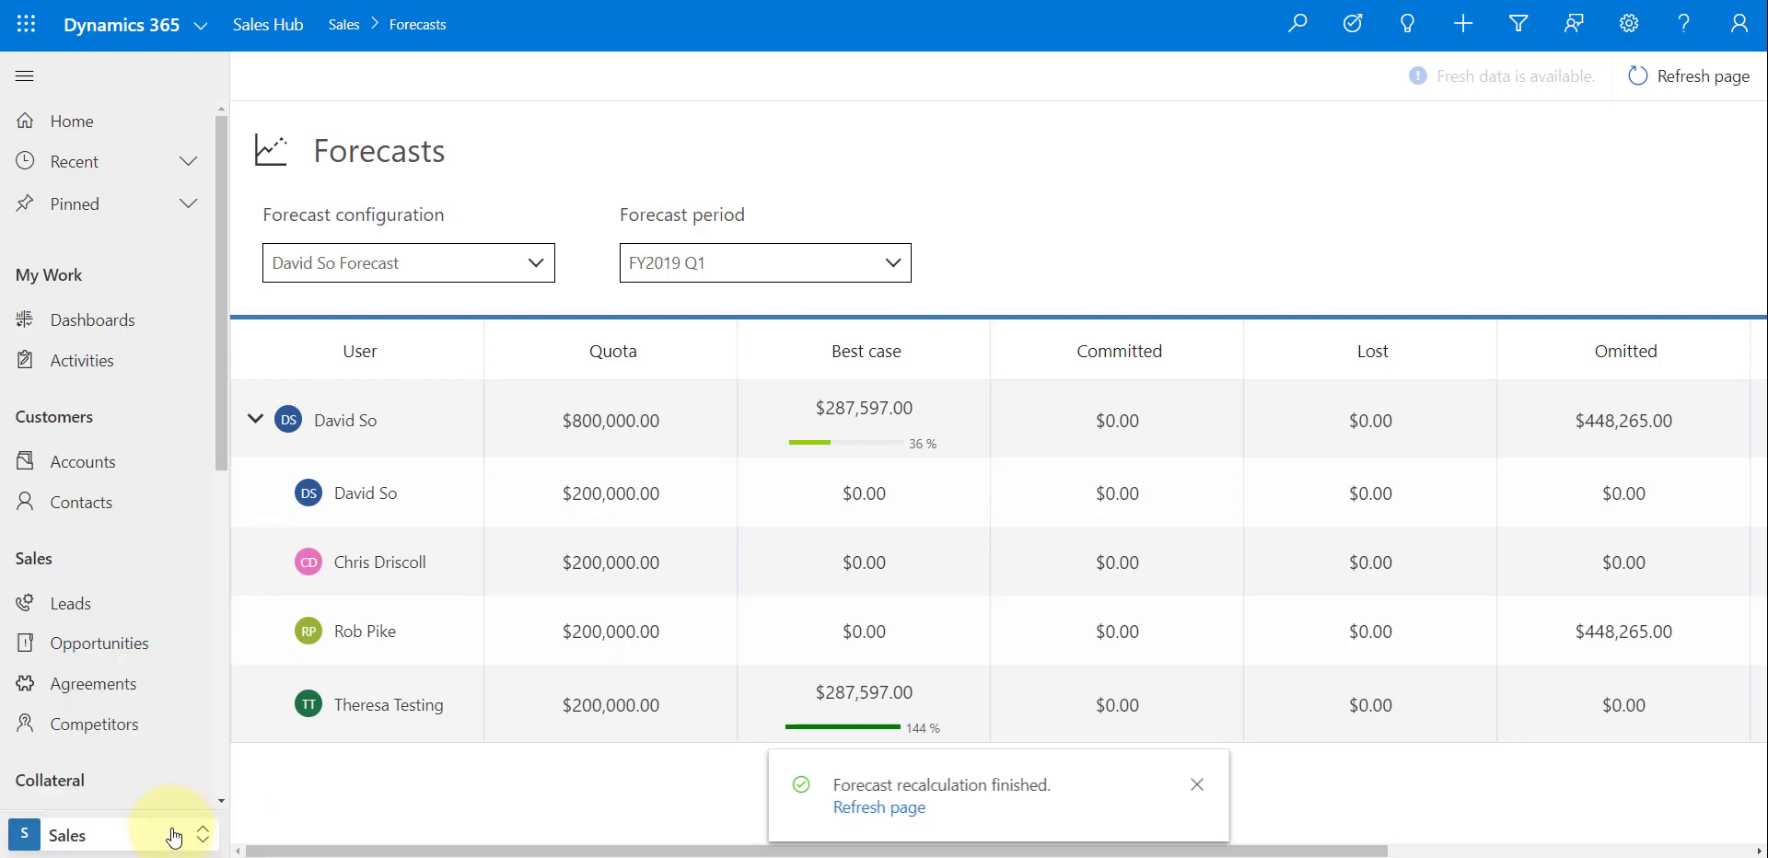
click(203, 835)
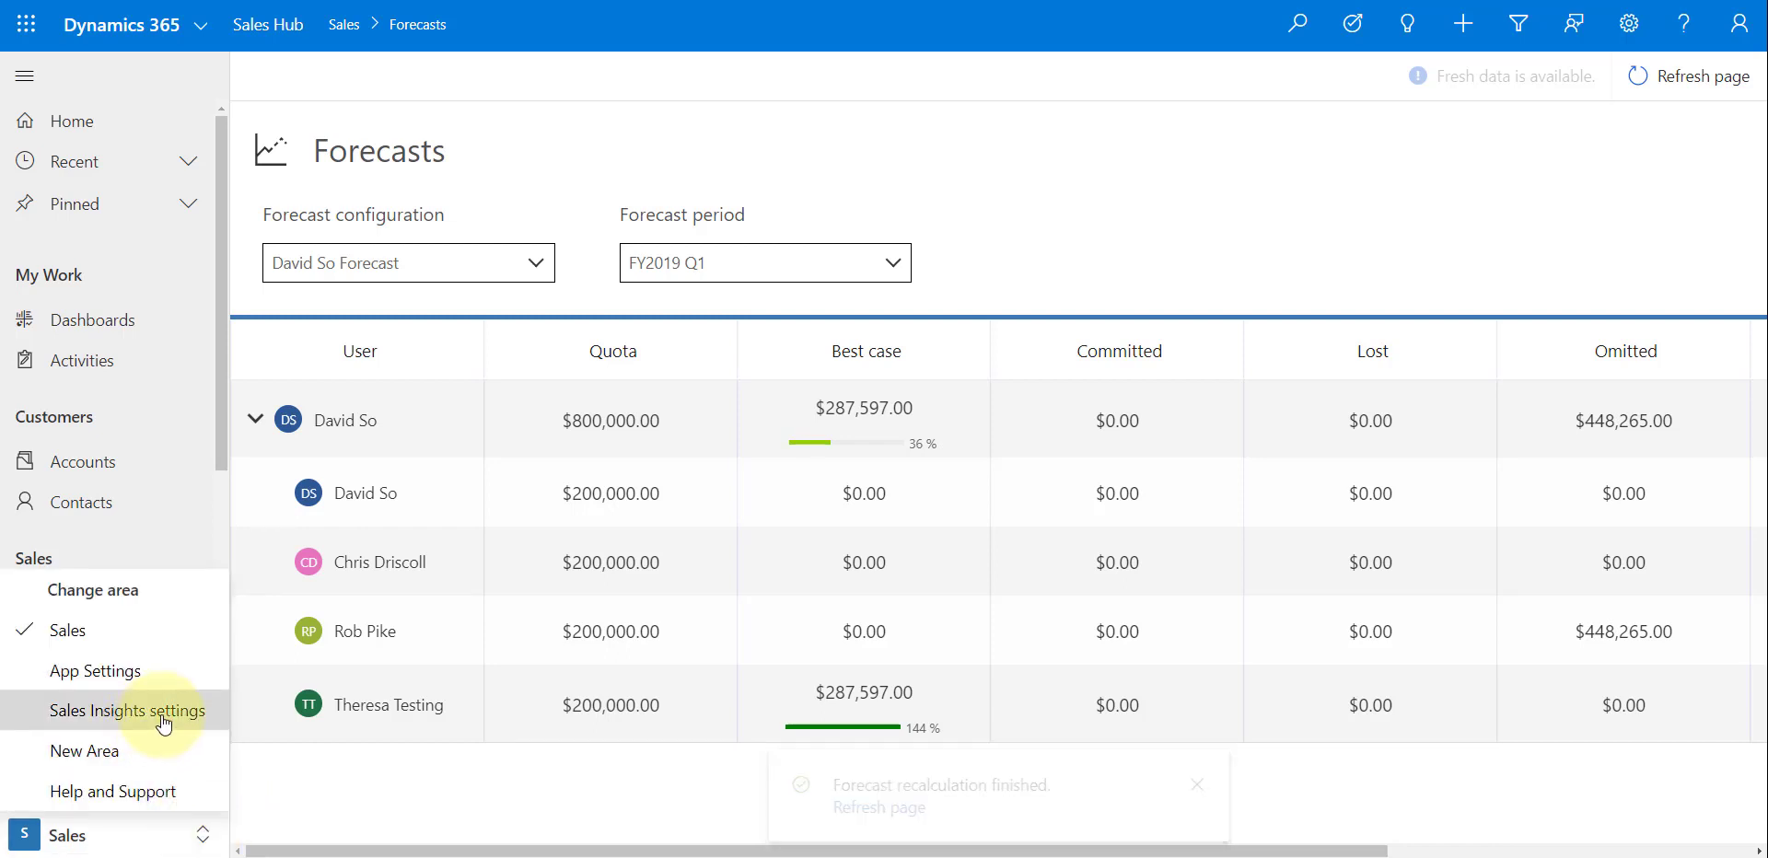
click(125, 677)
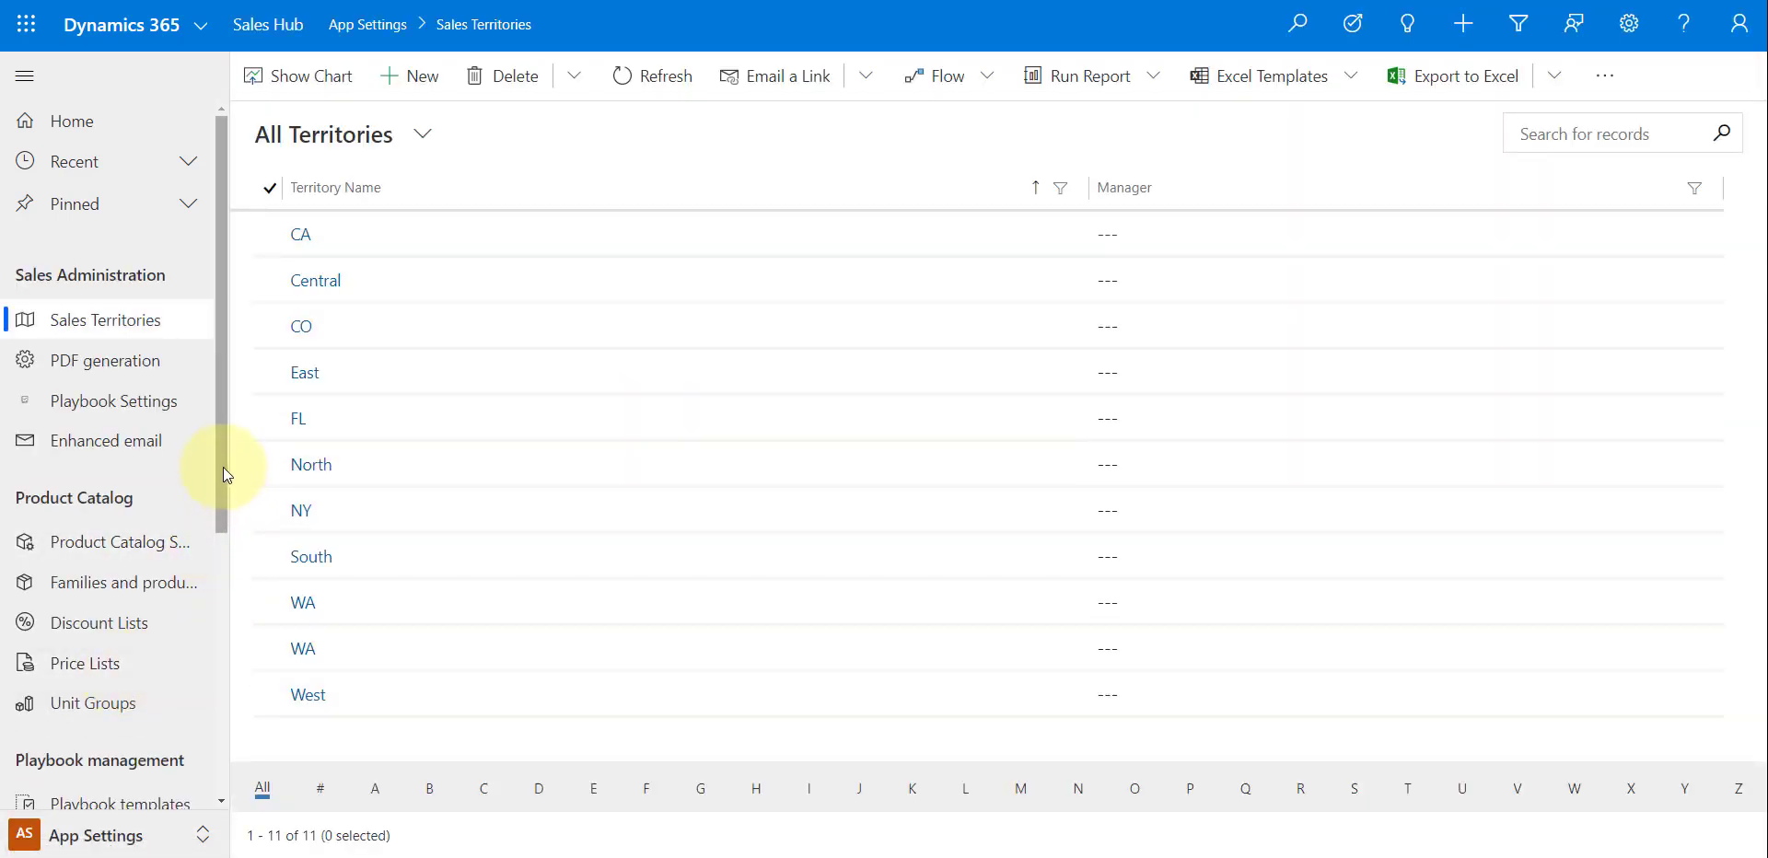
drag(223, 467, 217, 750)
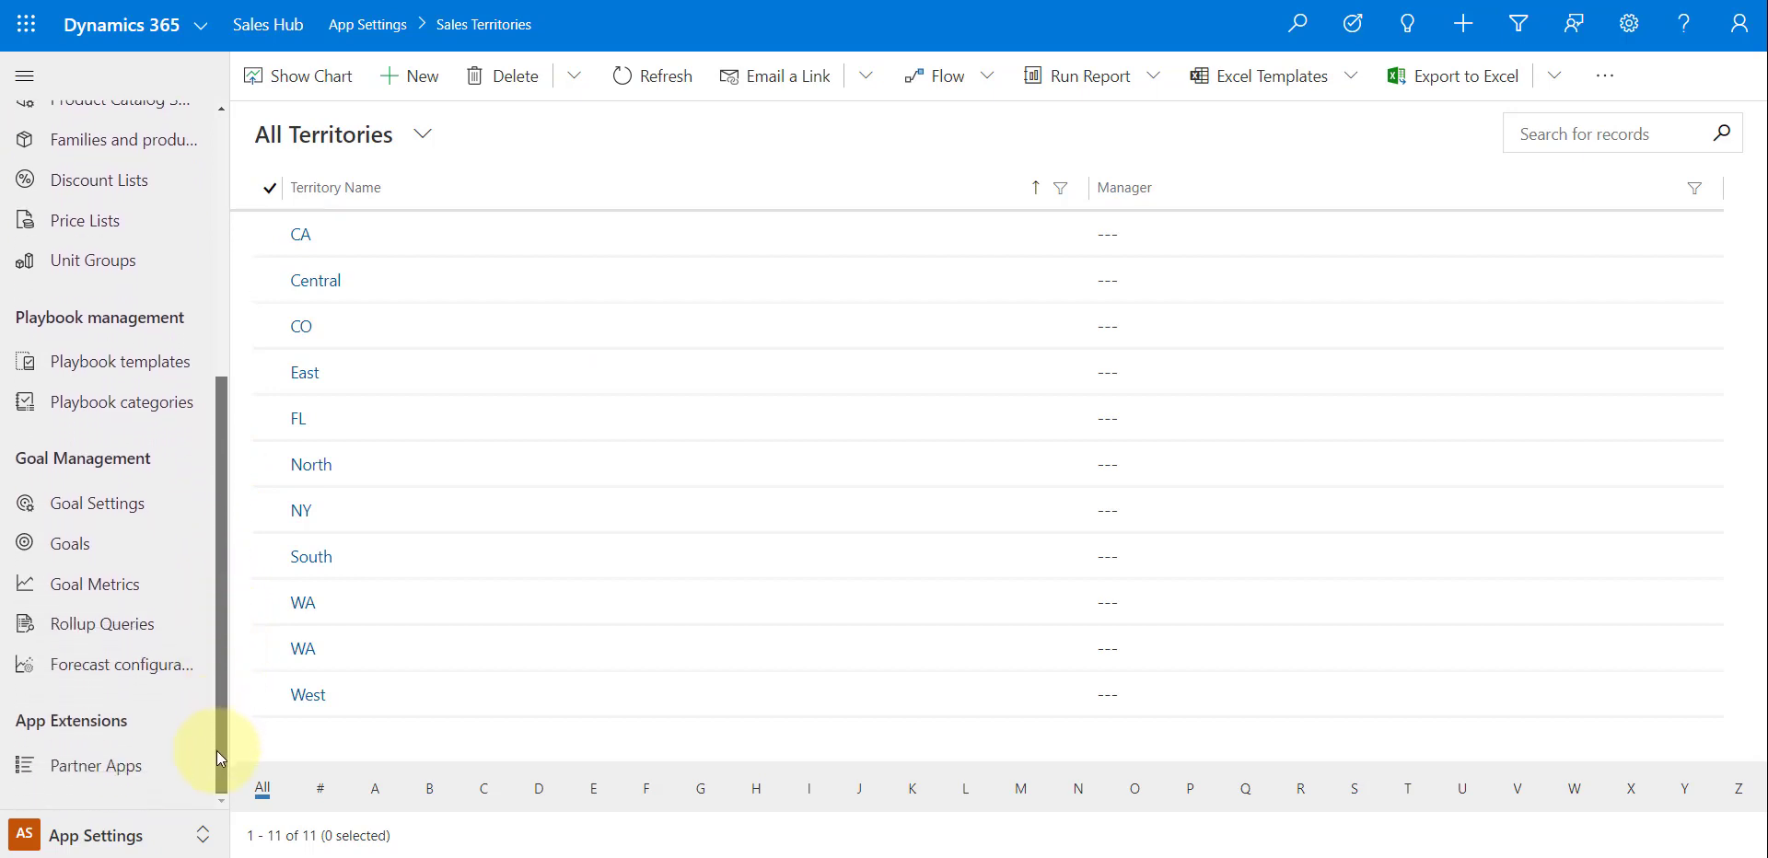
click(106, 669)
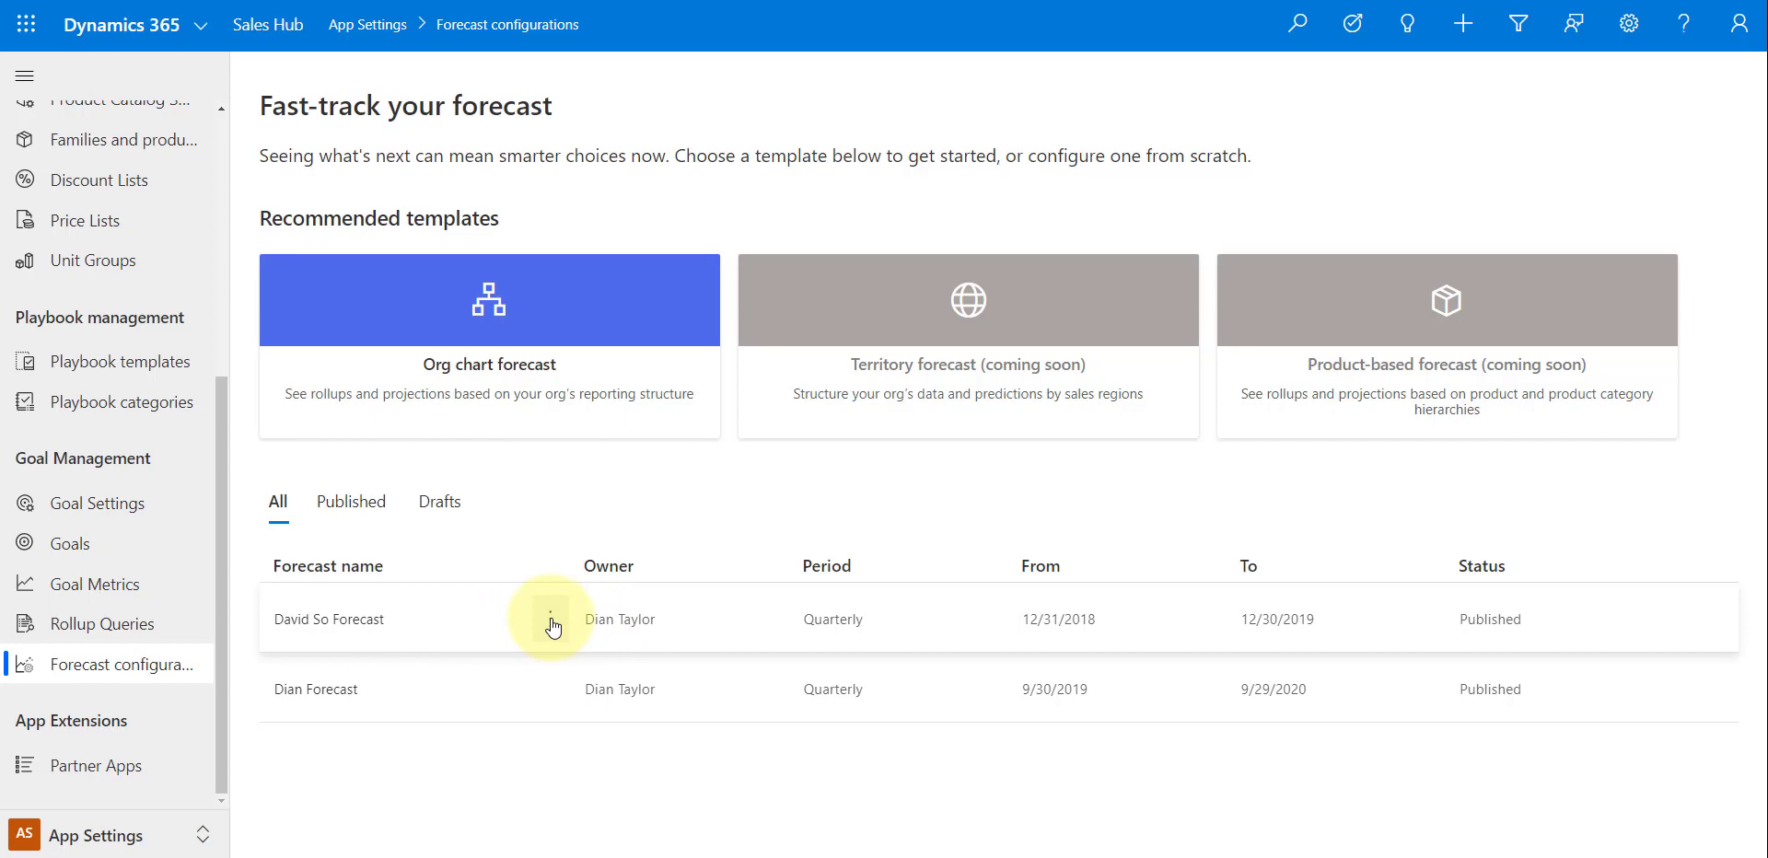
- Delete the published quarterly forecast configuration that runs from 12/31/2018 to 12/30/2019
click(551, 619)
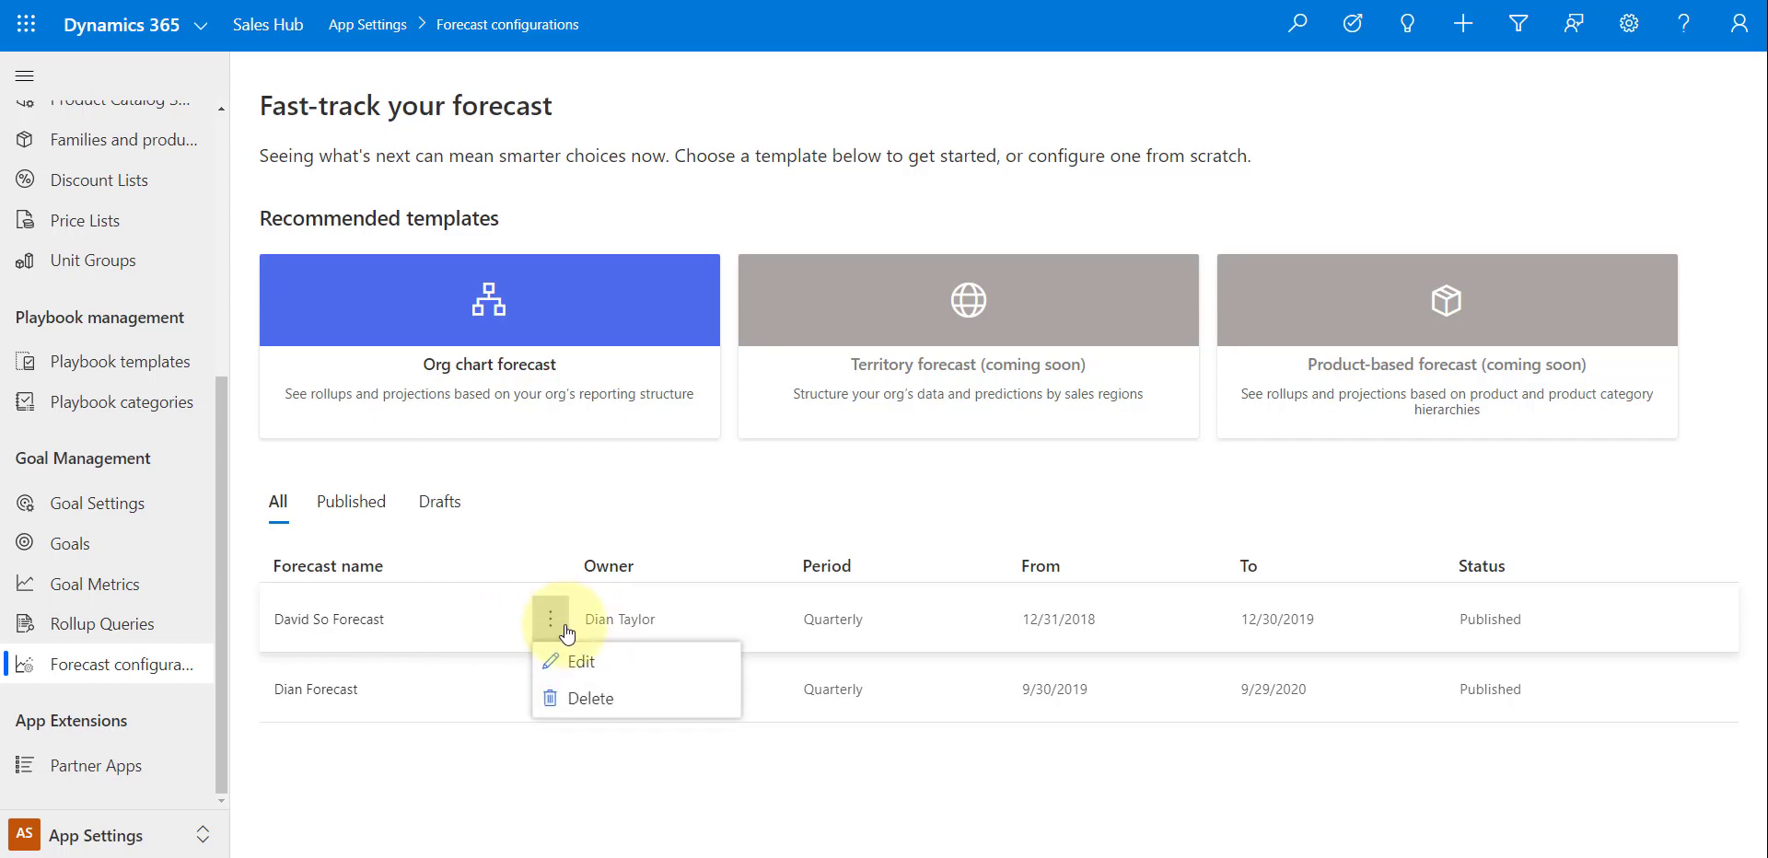
click(596, 700)
click(890, 496)
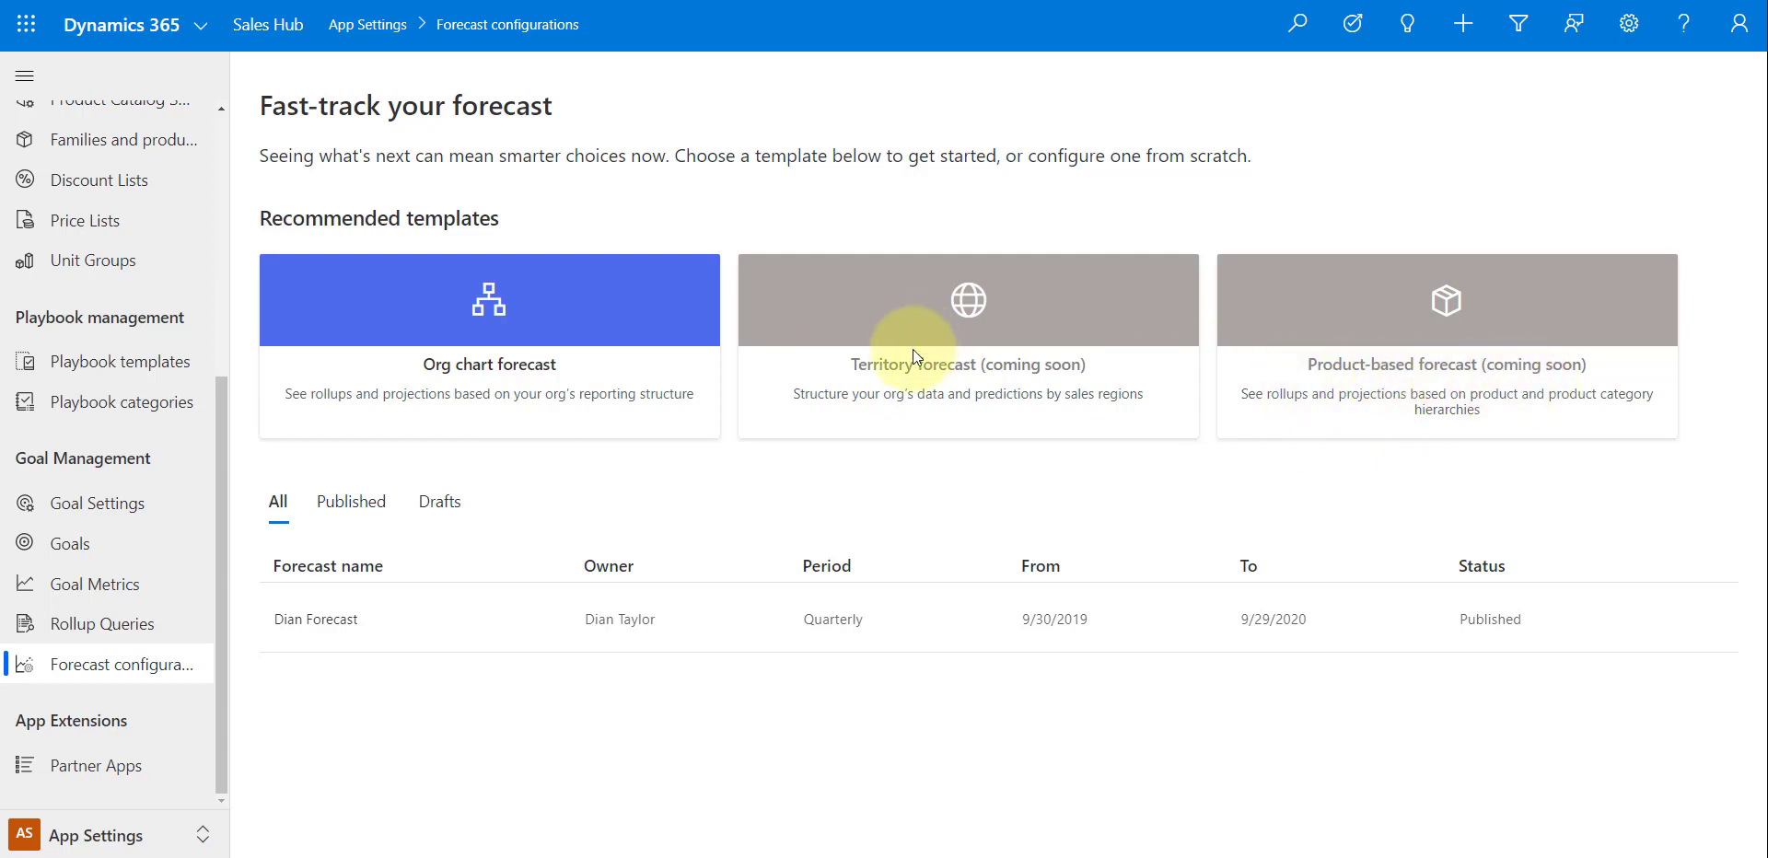
- Start a new forecast configuration from the Org chart forecast template
click(542, 387)
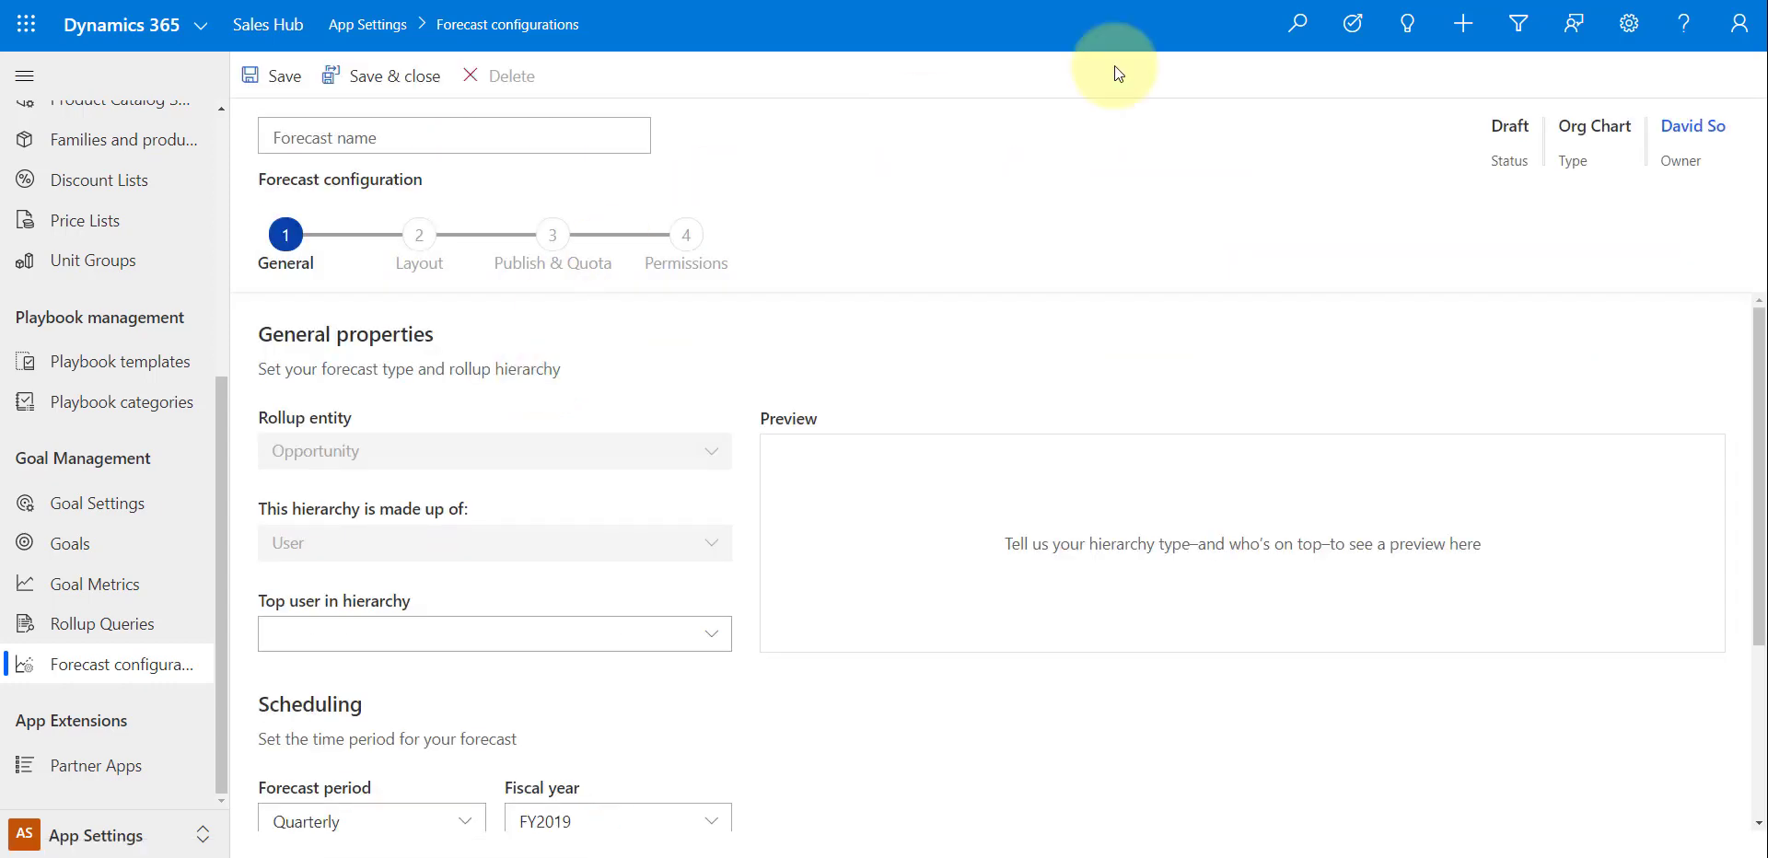
click(442, 138)
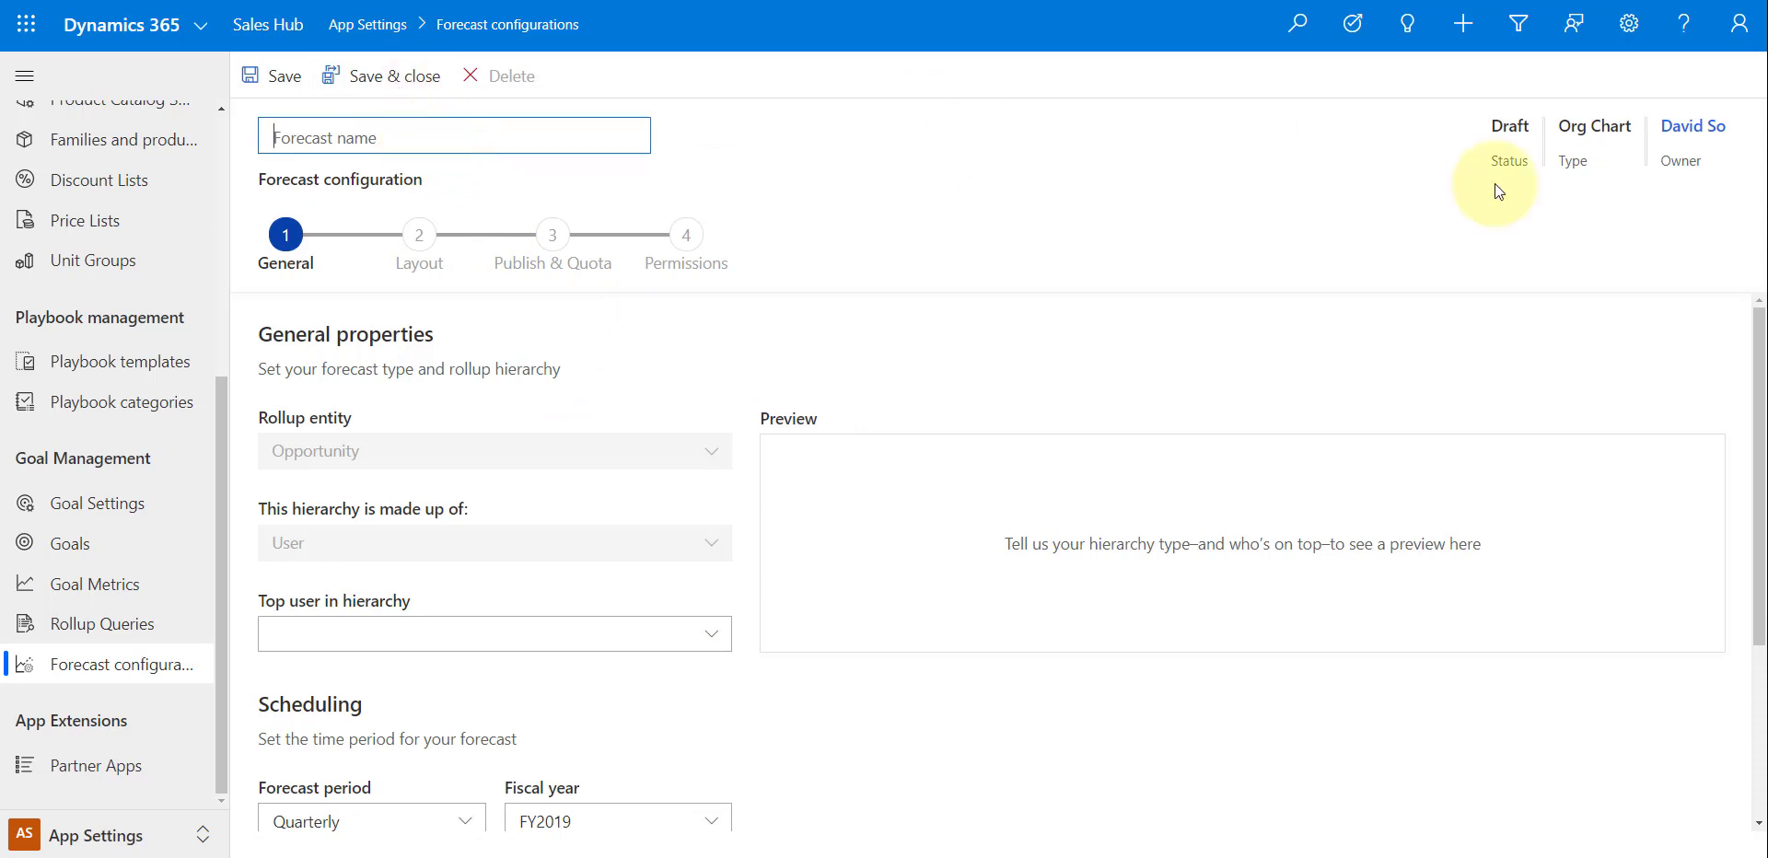
- Open the Security section of Advanced Settings and bring up its Users list
click(1628, 22)
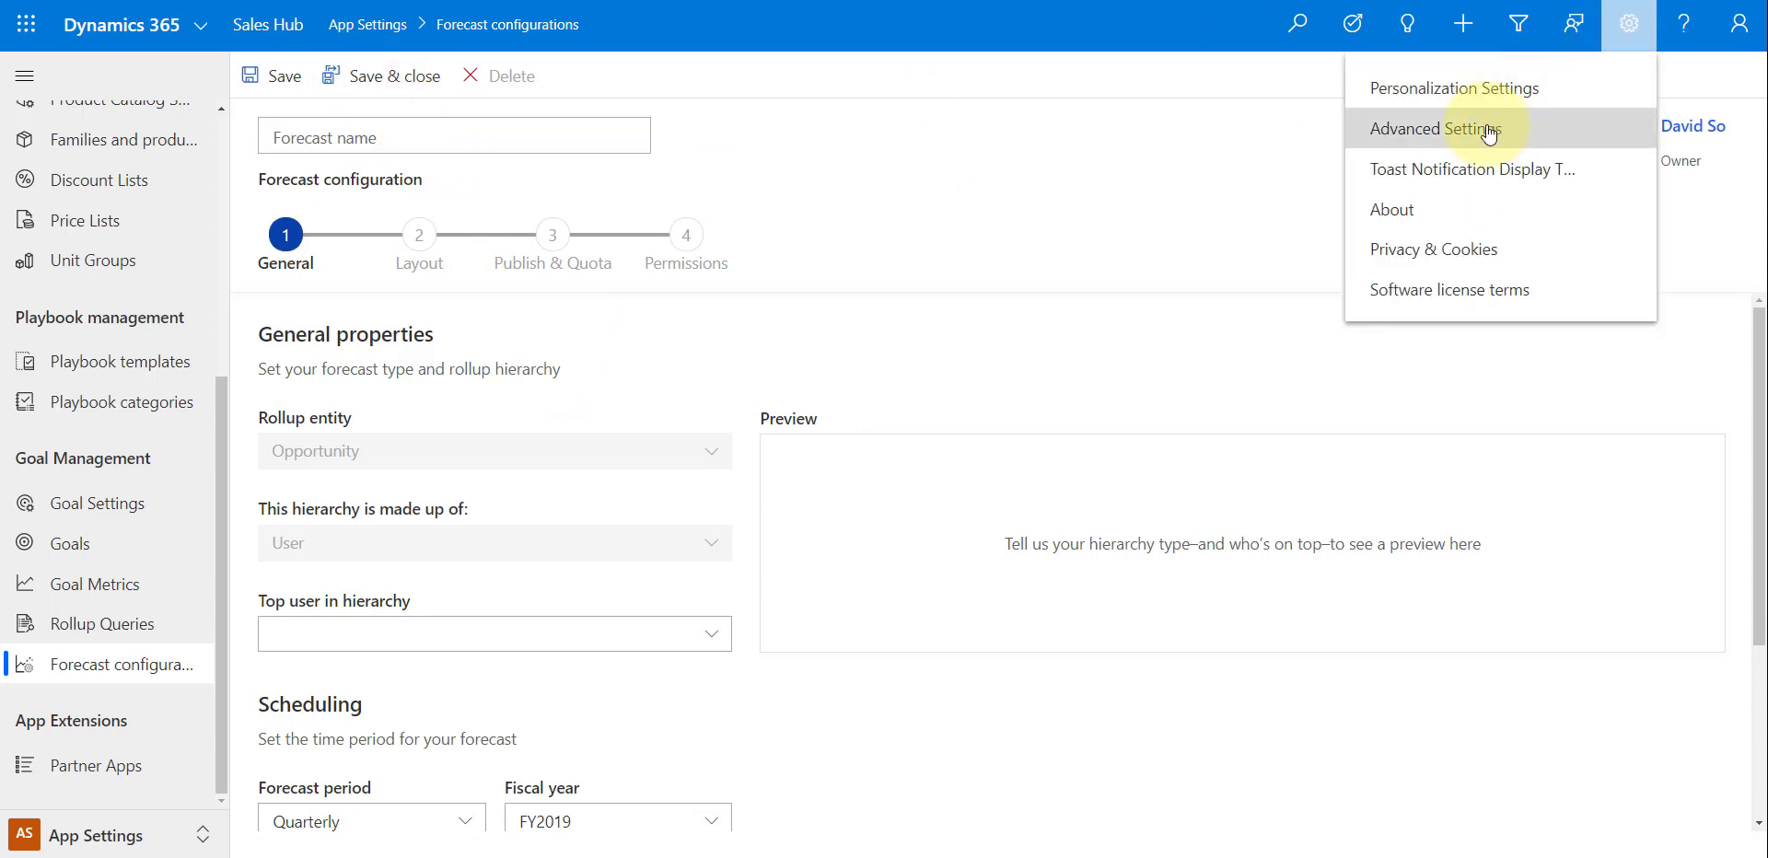
click(1503, 126)
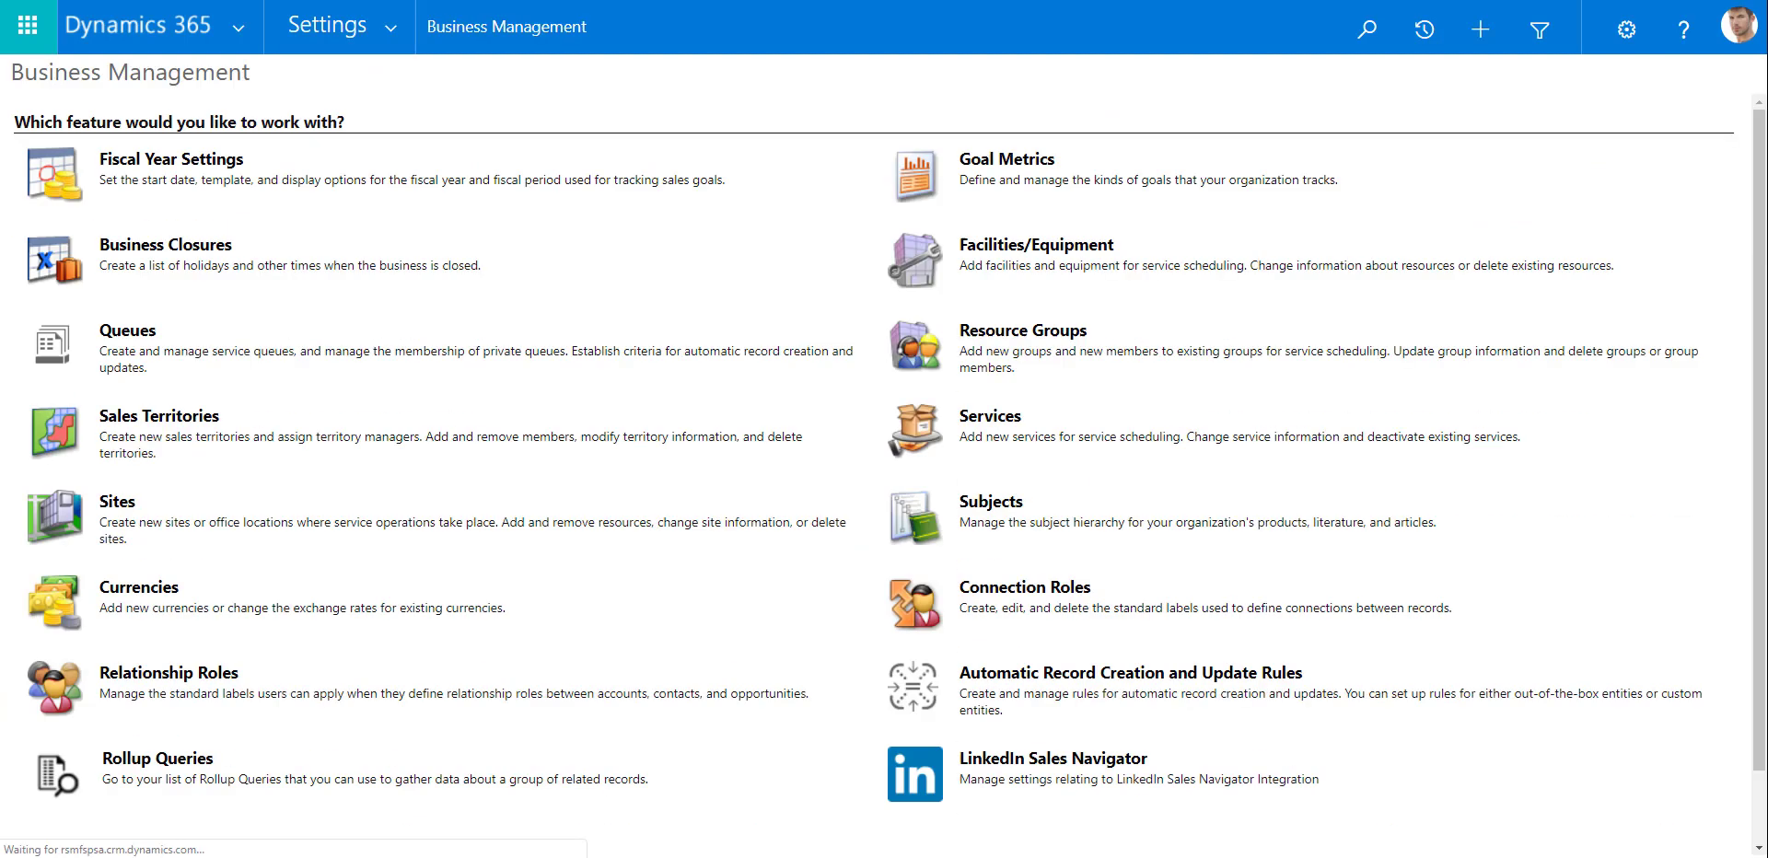
click(405, 31)
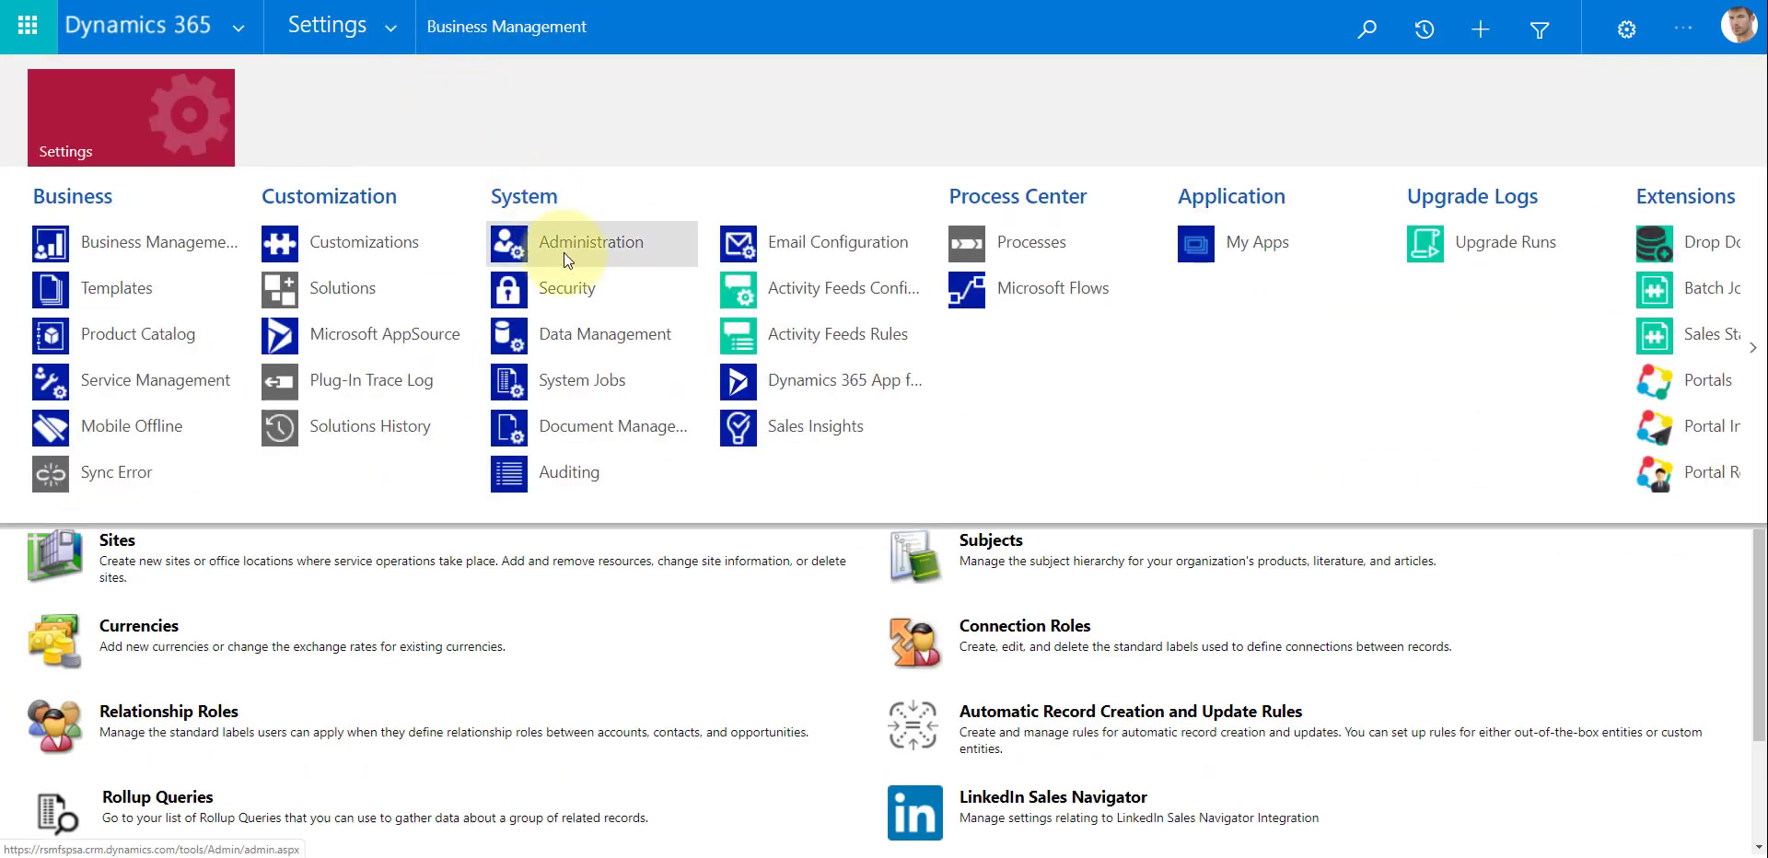
click(576, 291)
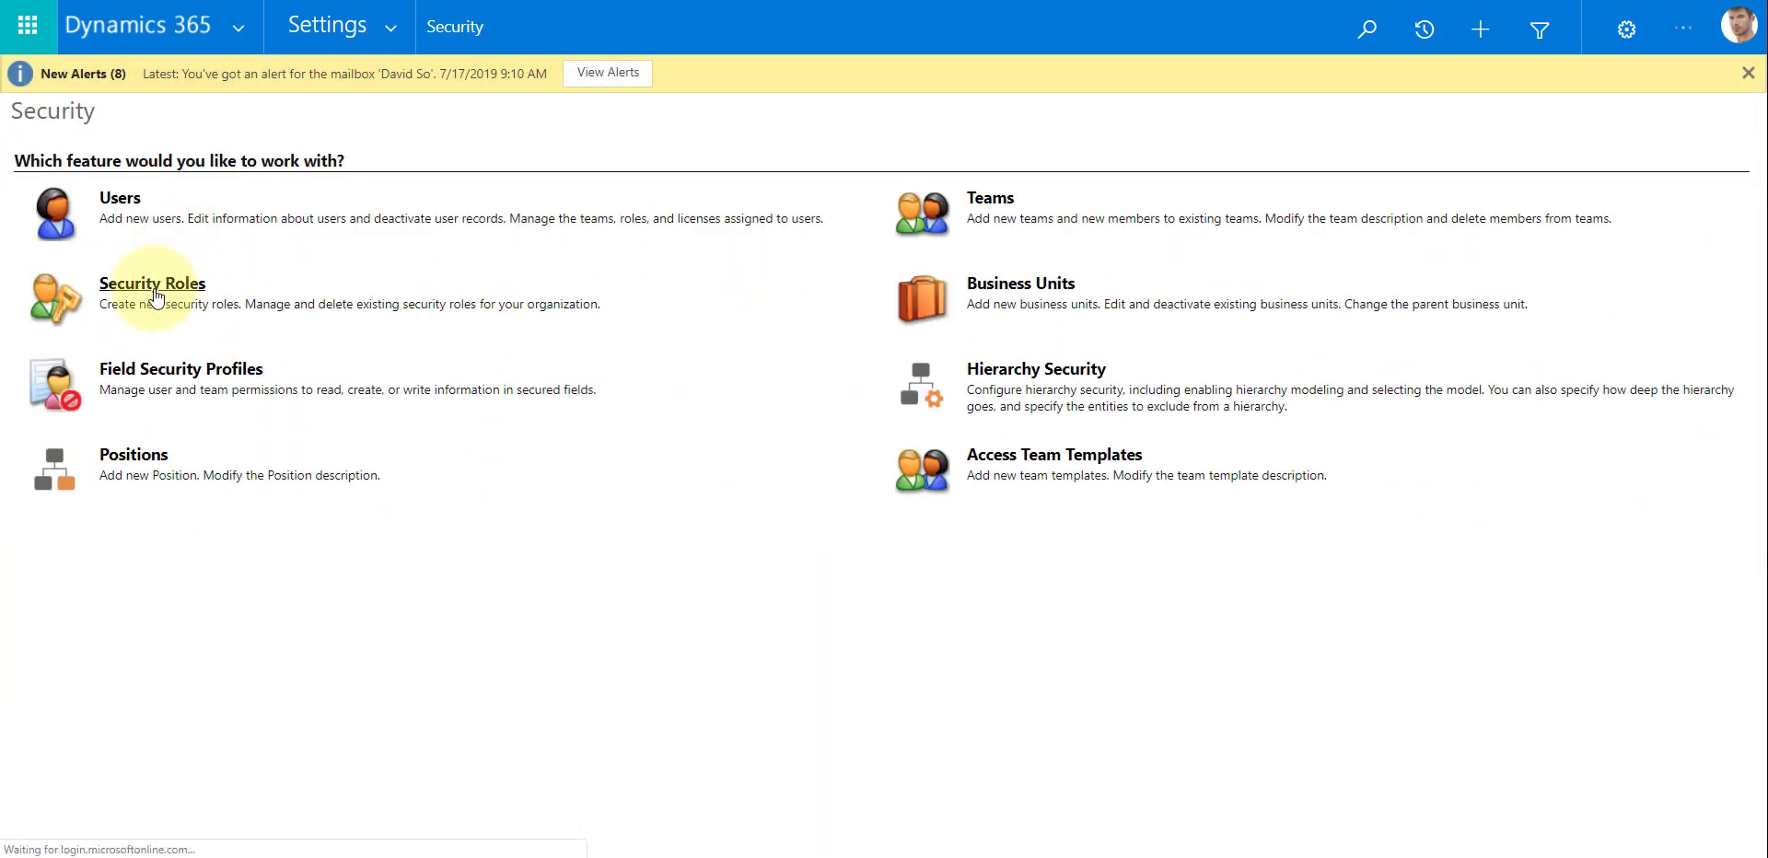
click(165, 288)
click(446, 29)
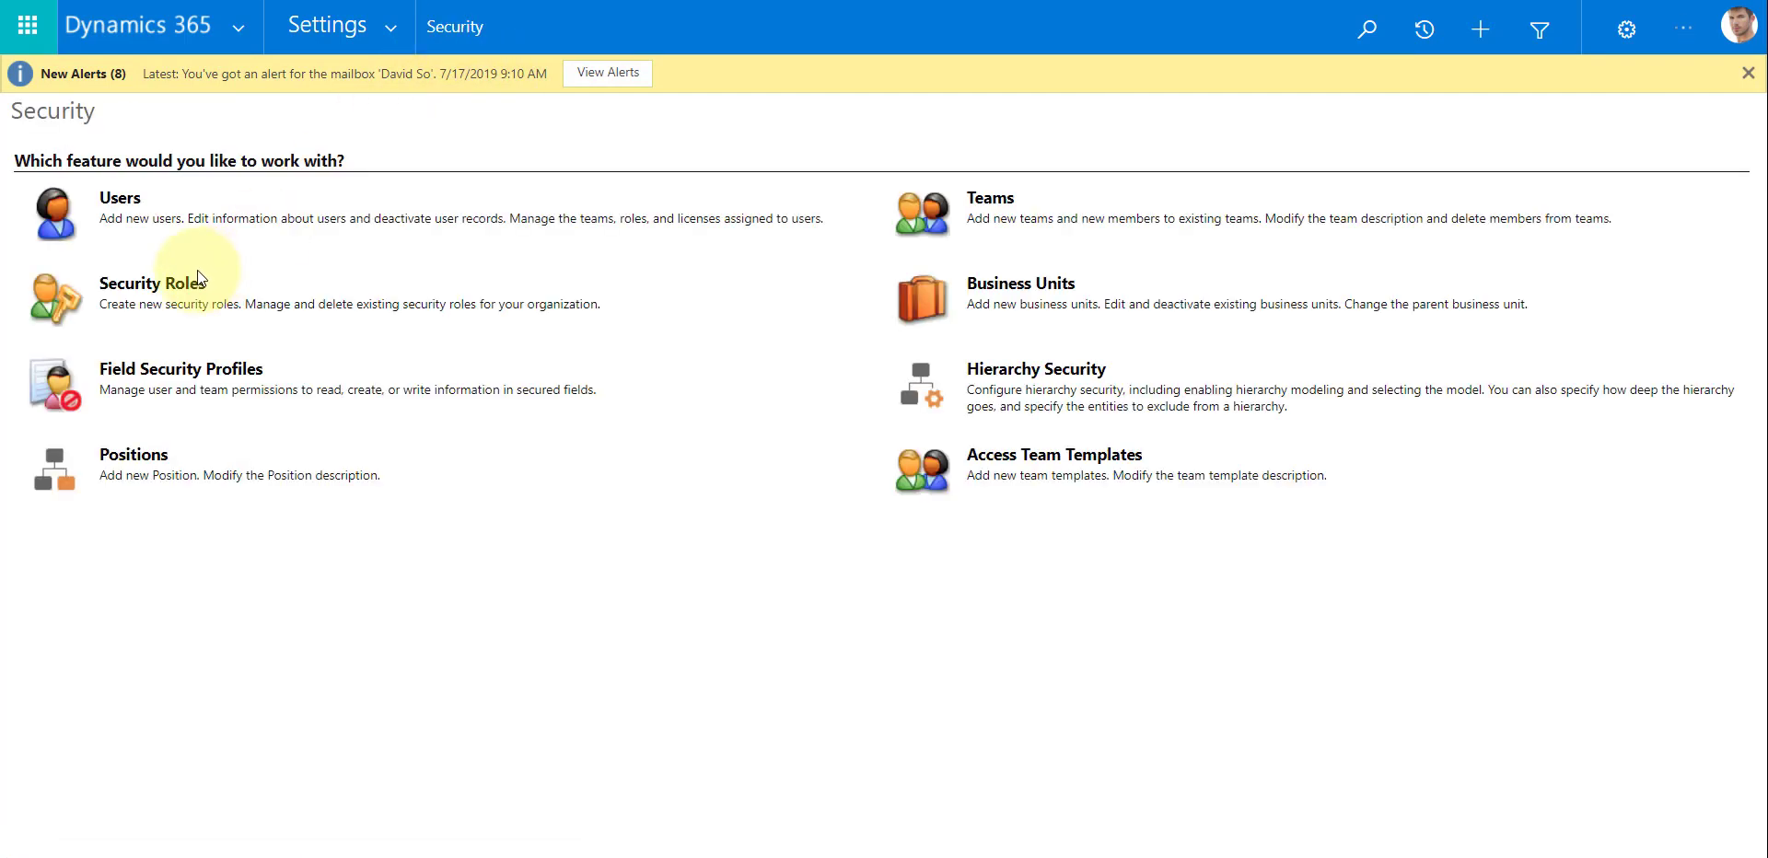
click(122, 199)
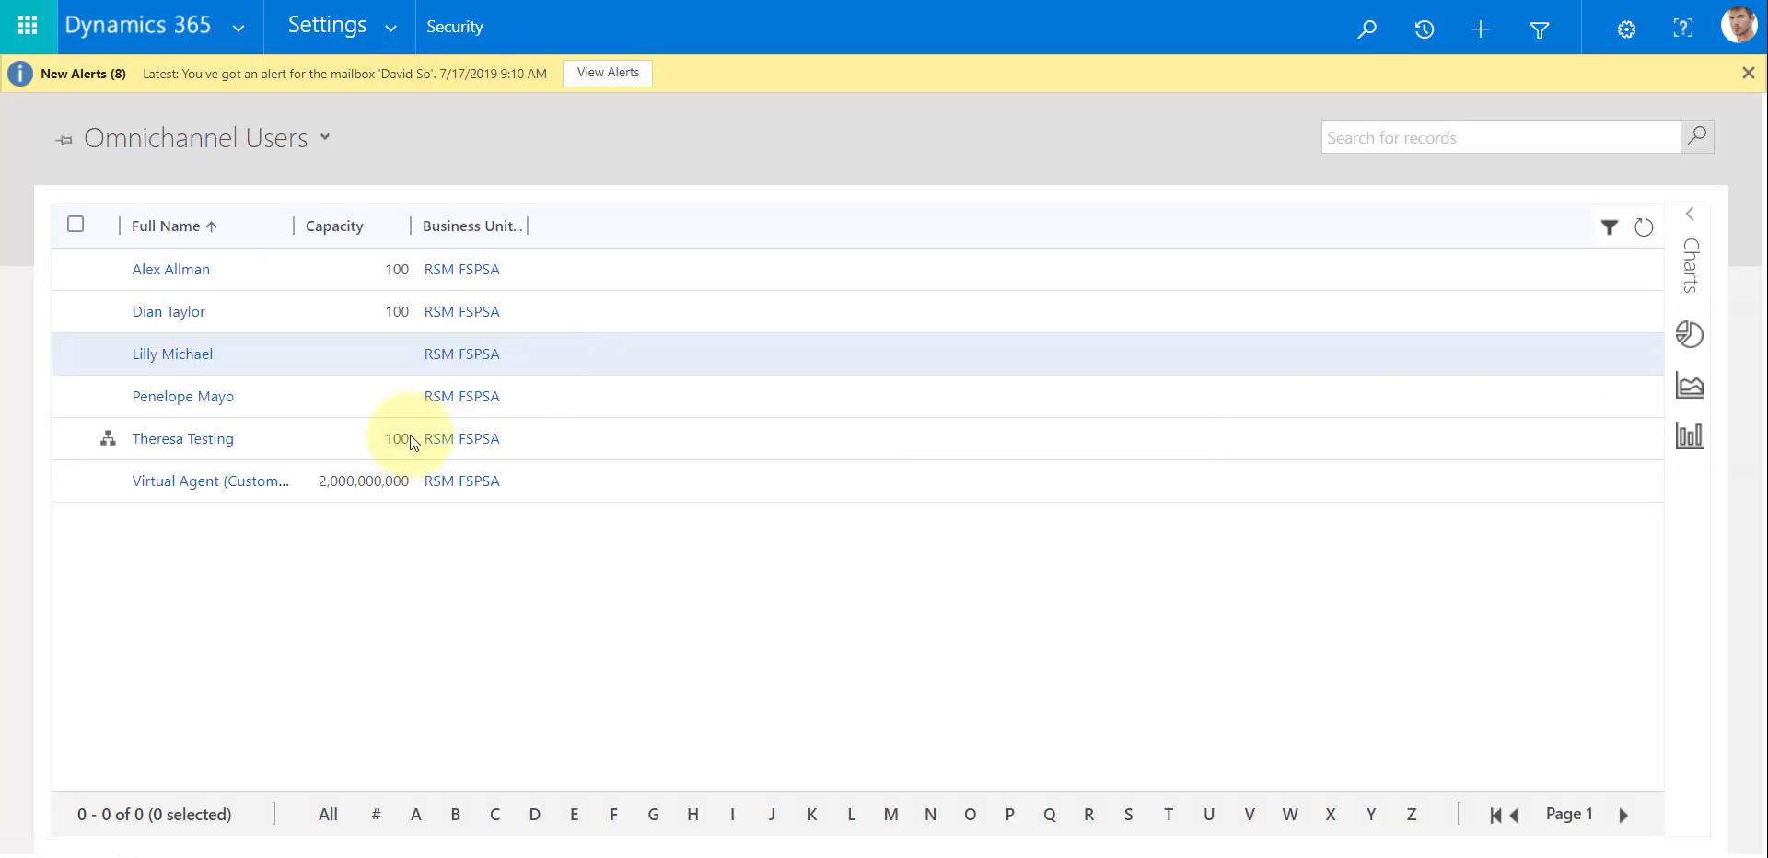
- Switch the users list to the Enabled Users view and open the forecast owner's entry
click(210, 183)
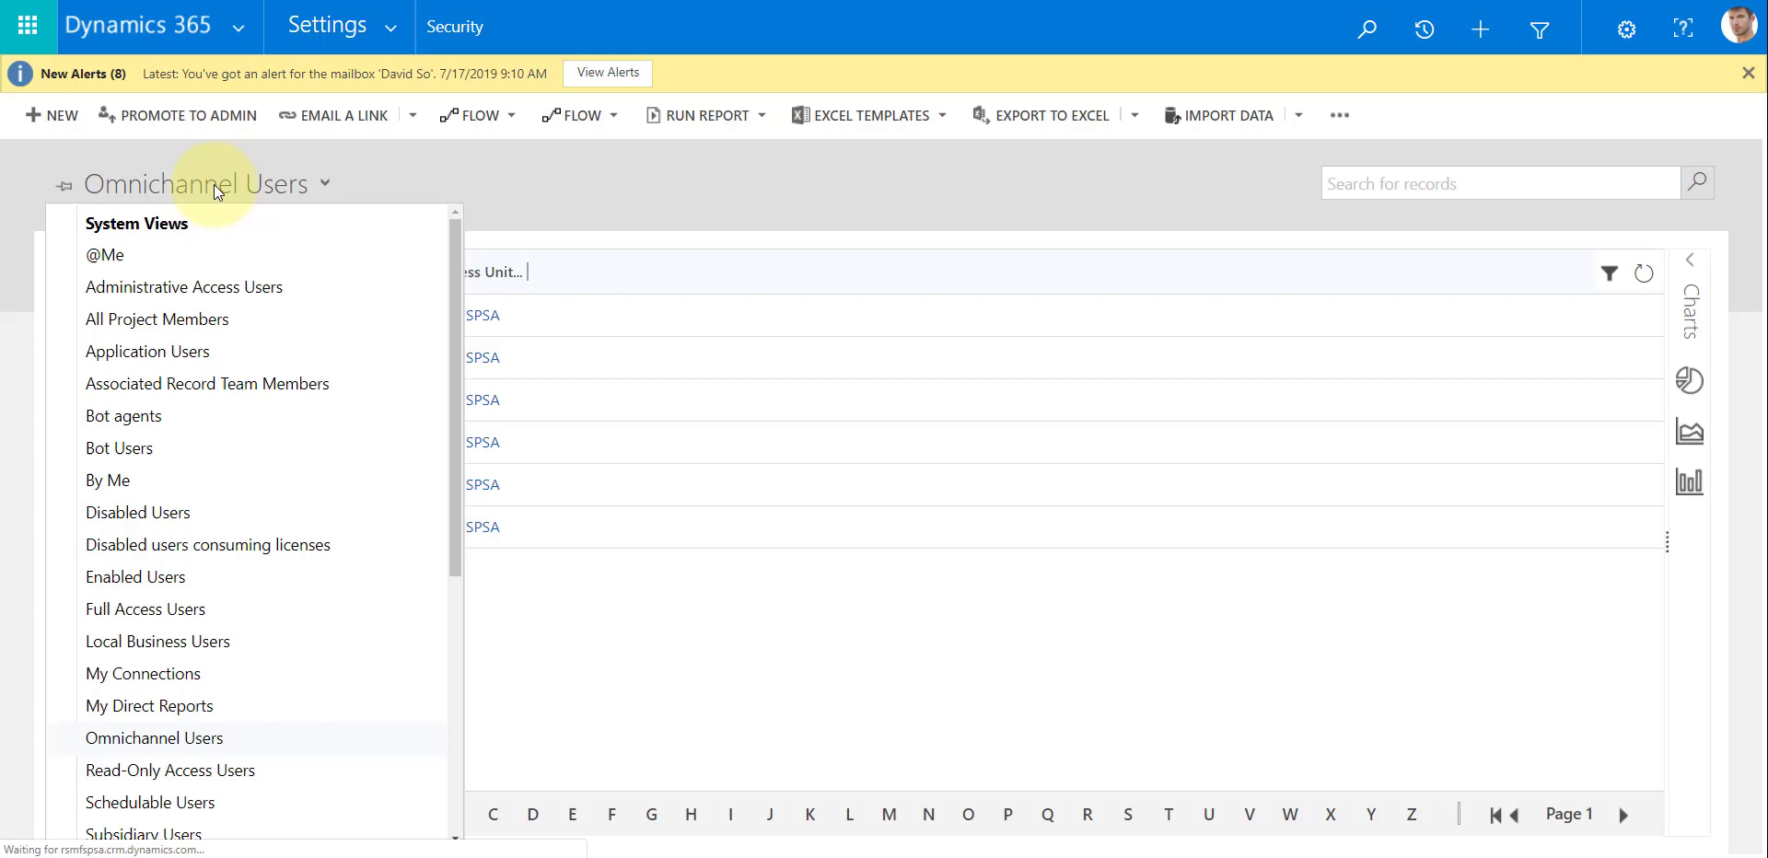
scroll(224, 442, down, 1)
click(221, 482)
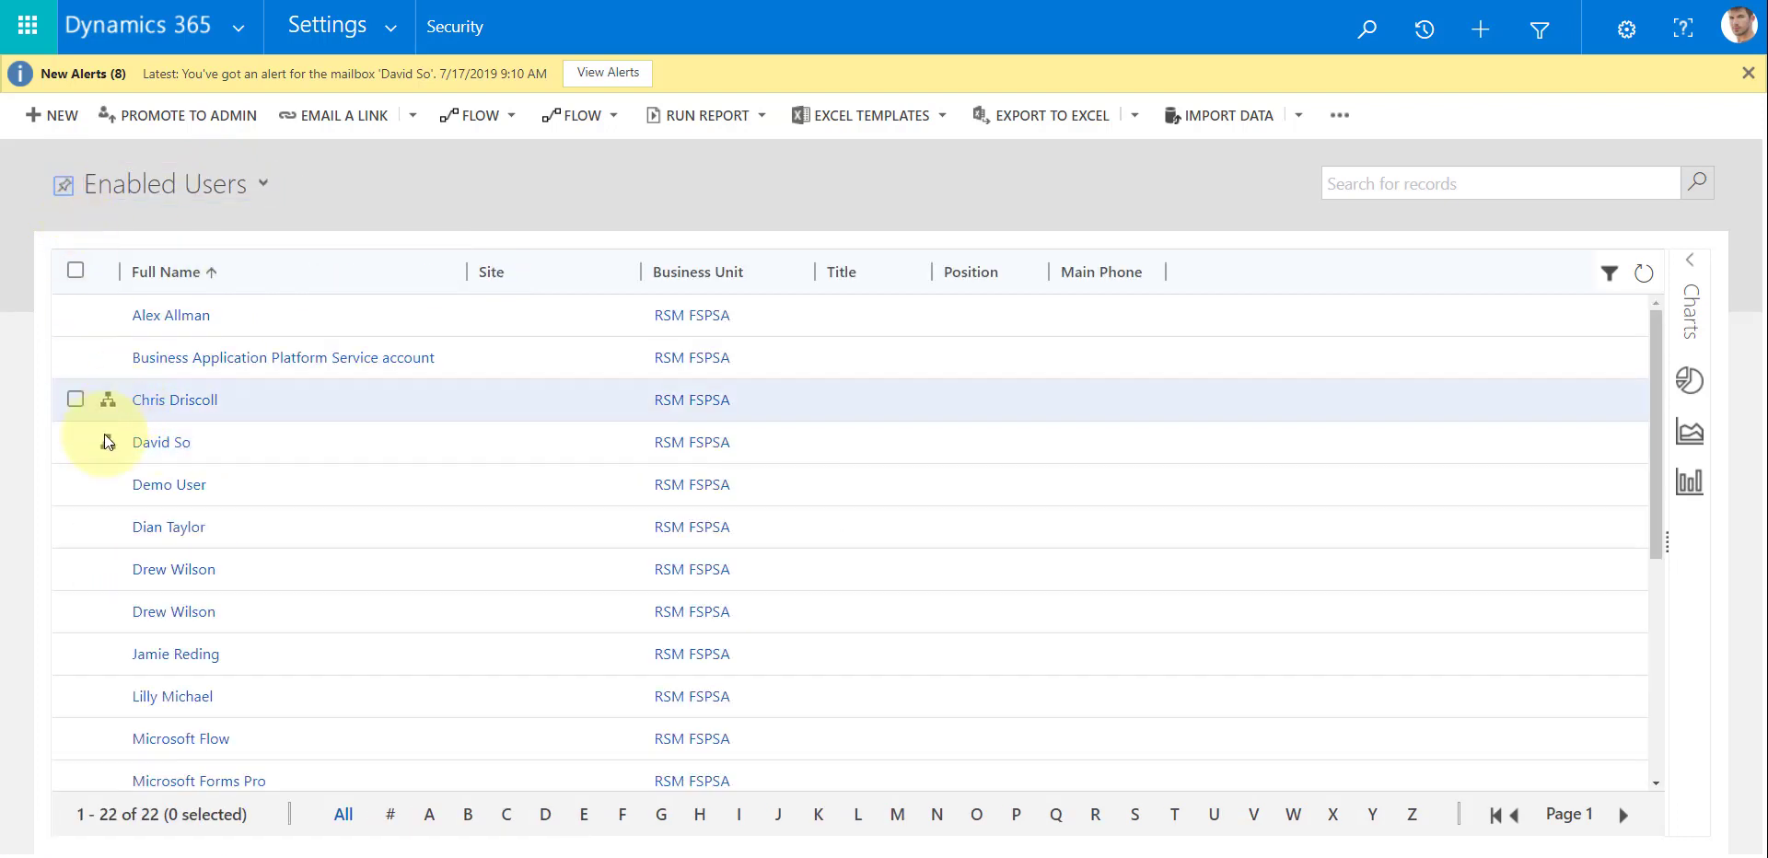
click(148, 443)
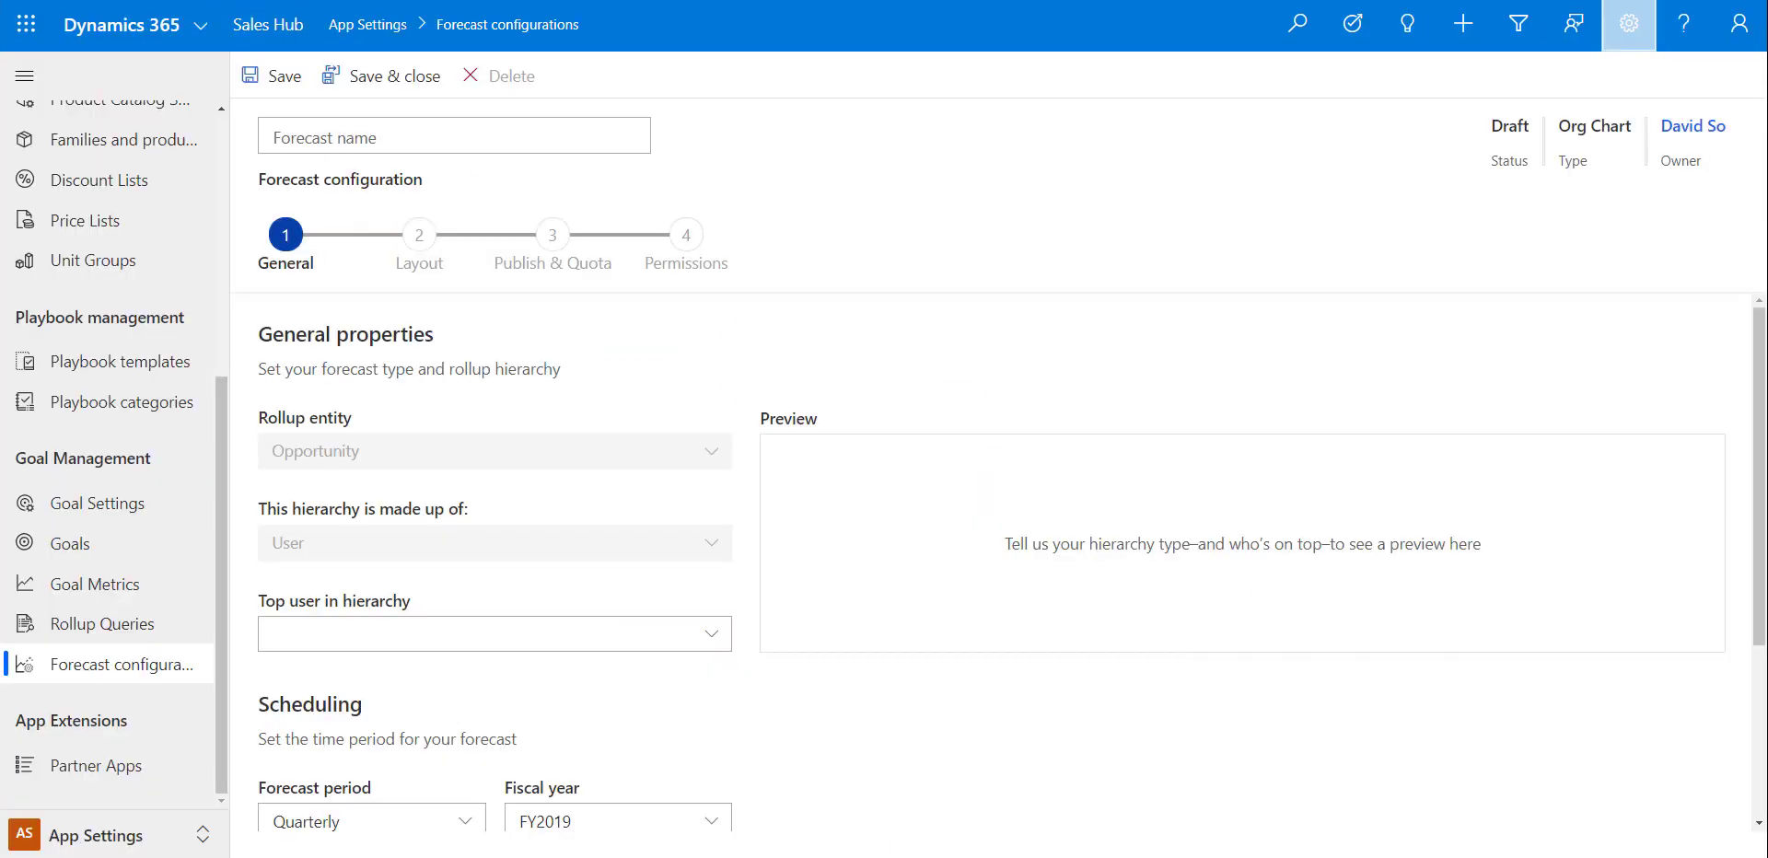
- Name the forecast with the owner's first name in possessive form plus "Forecast", and set the owner as top user in the hierarchy
click(465, 135)
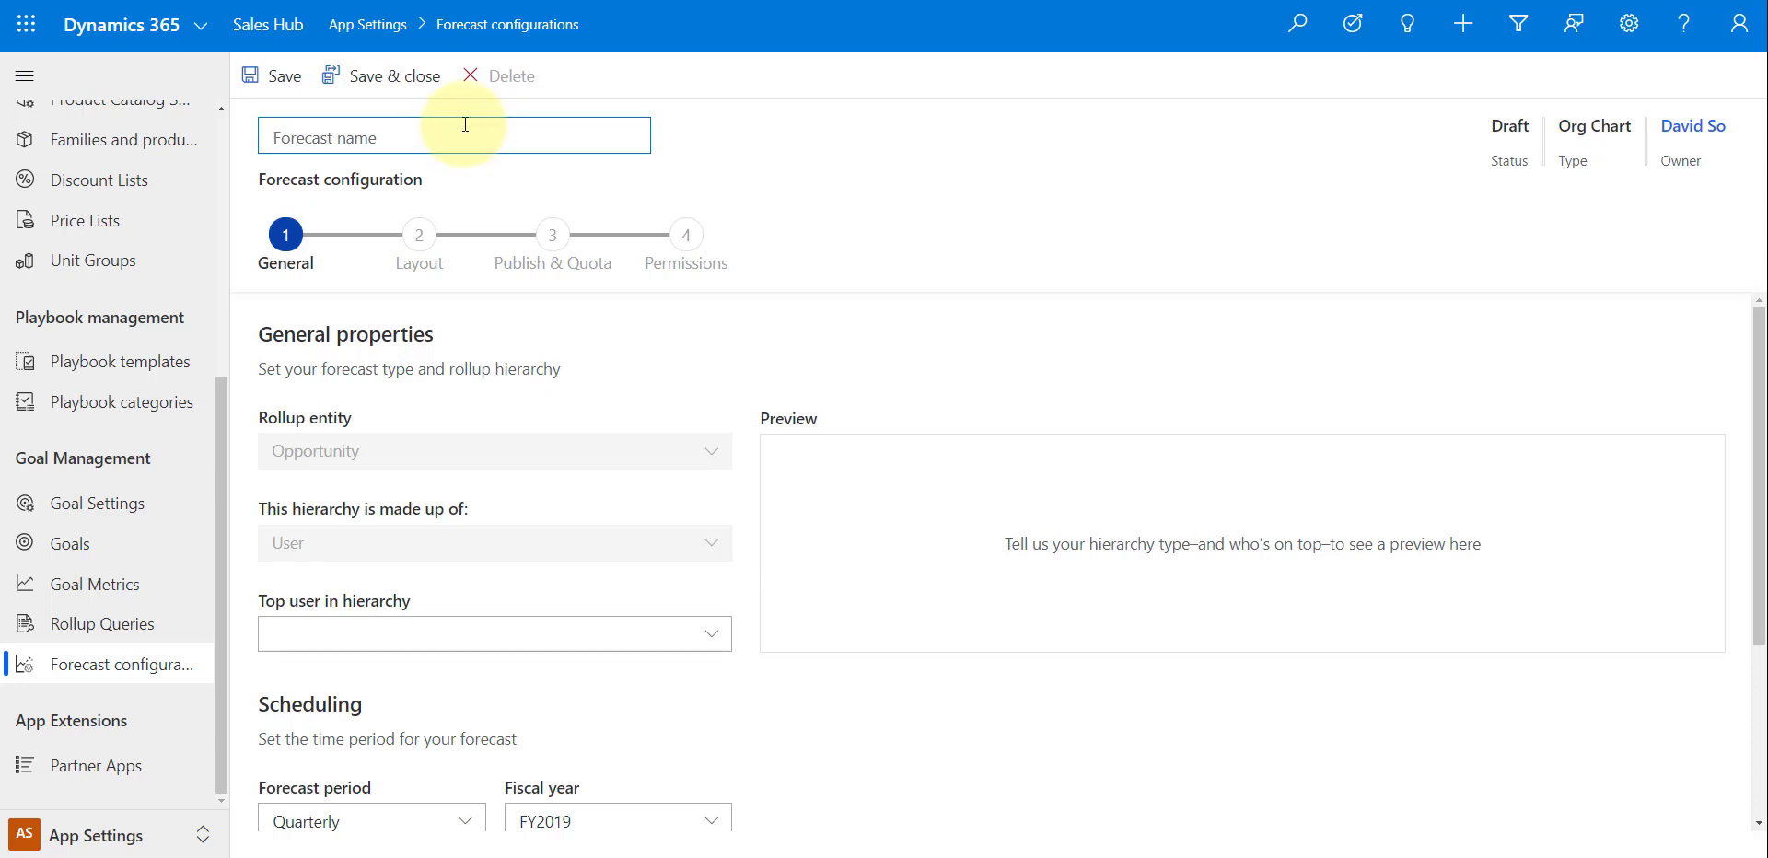
text(David's Forecast)
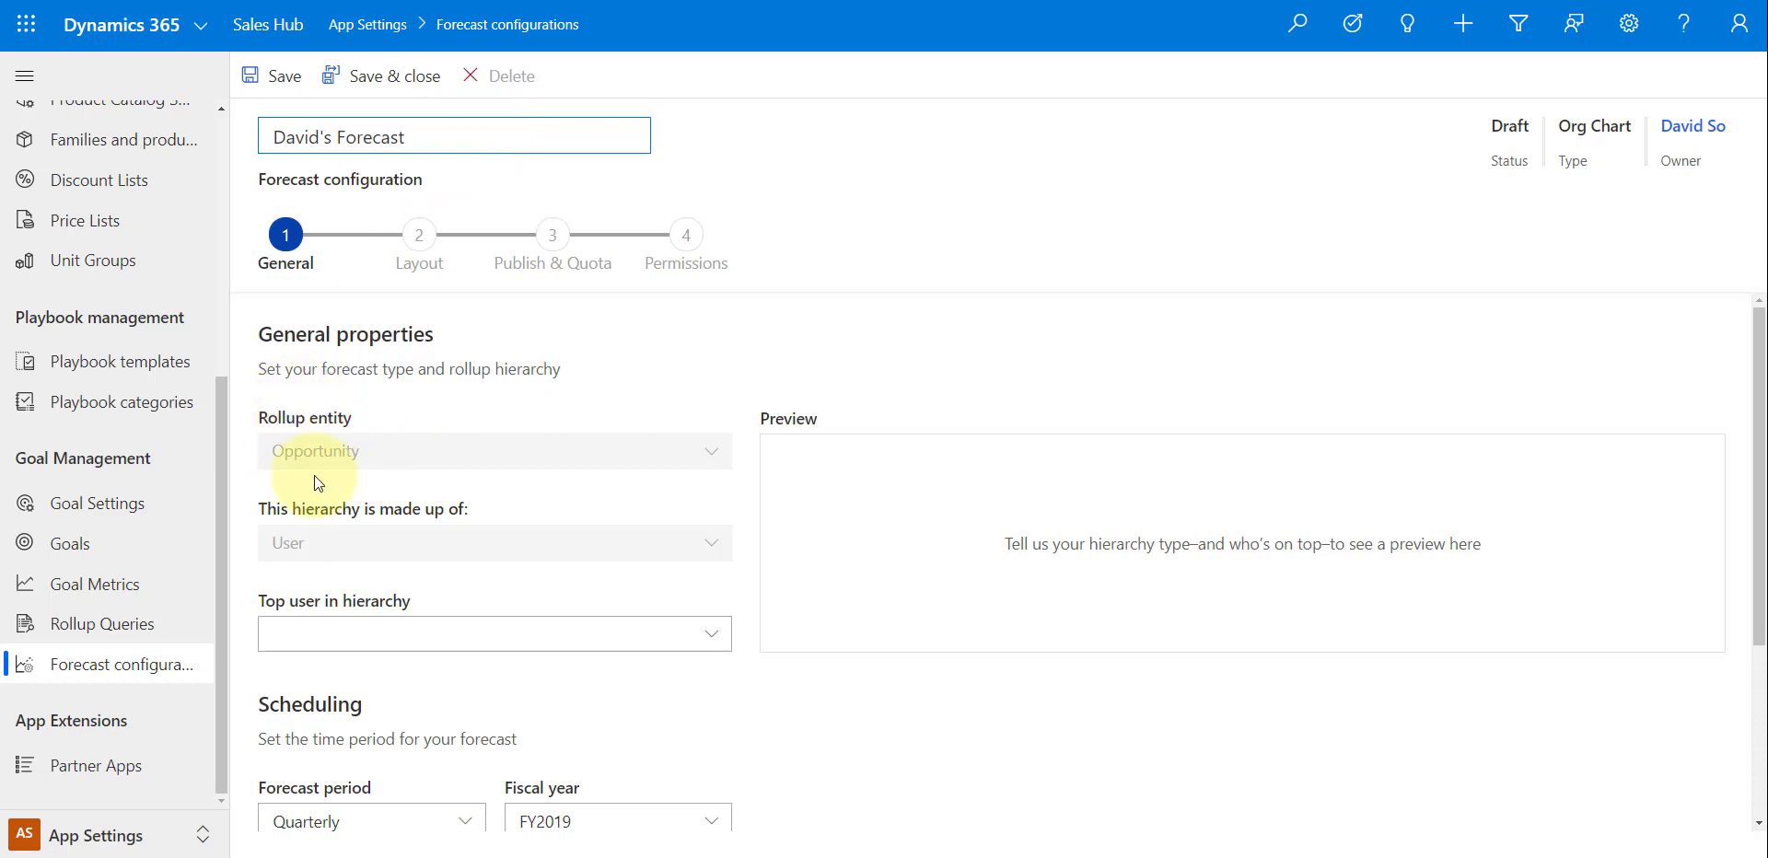
scroll(349, 521, down, 1)
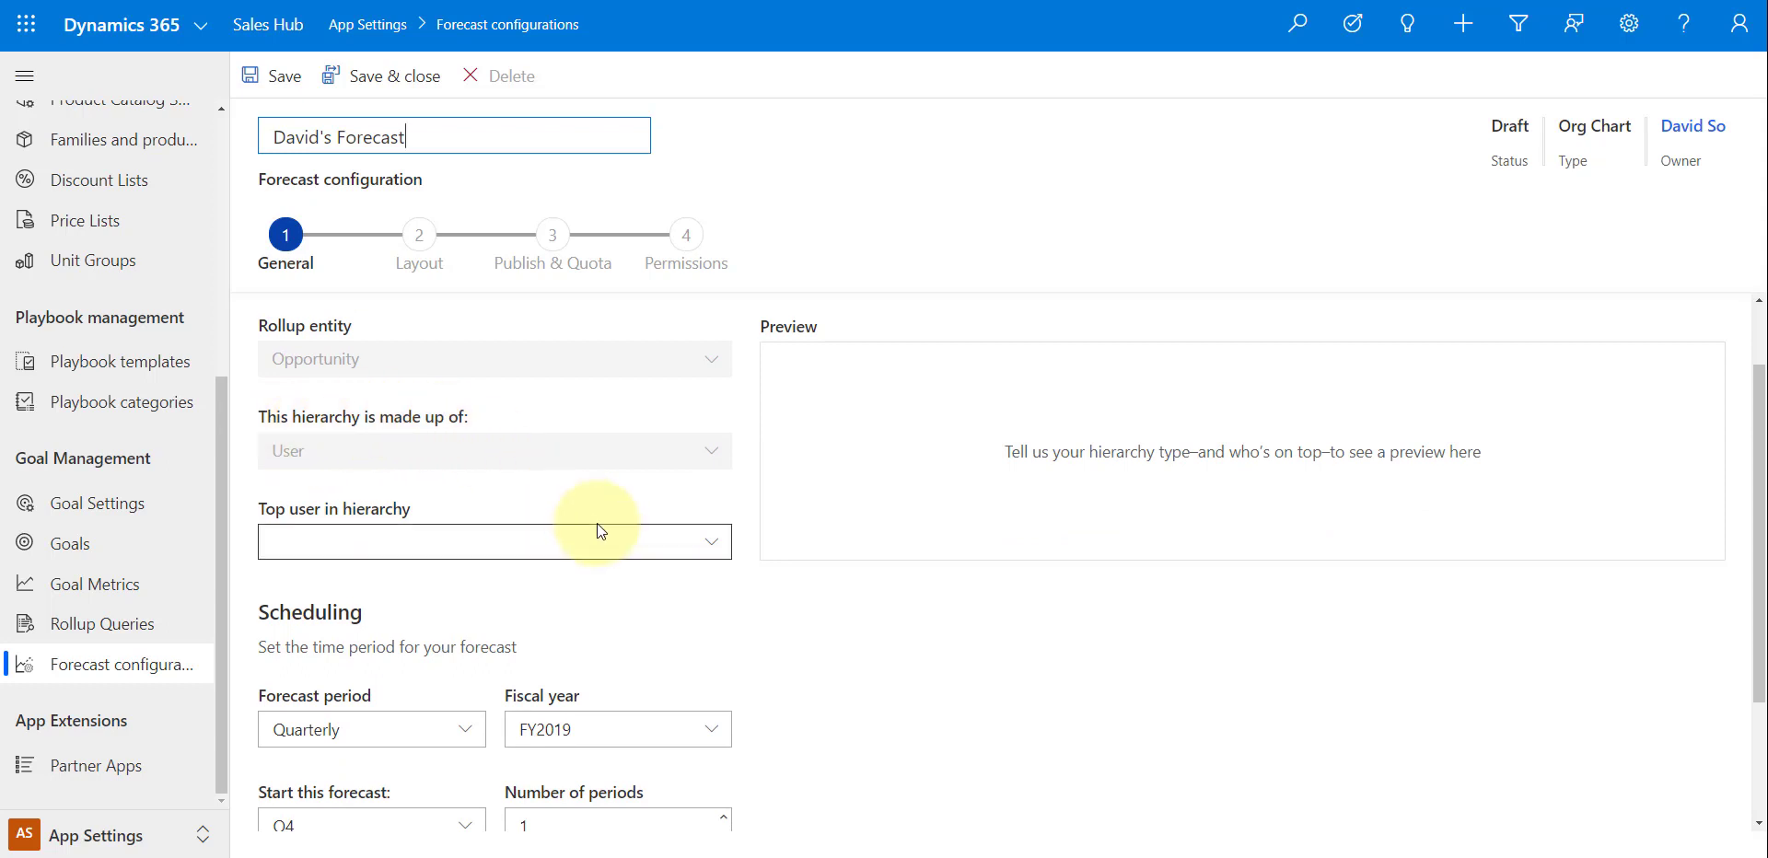
click(649, 543)
text(david)
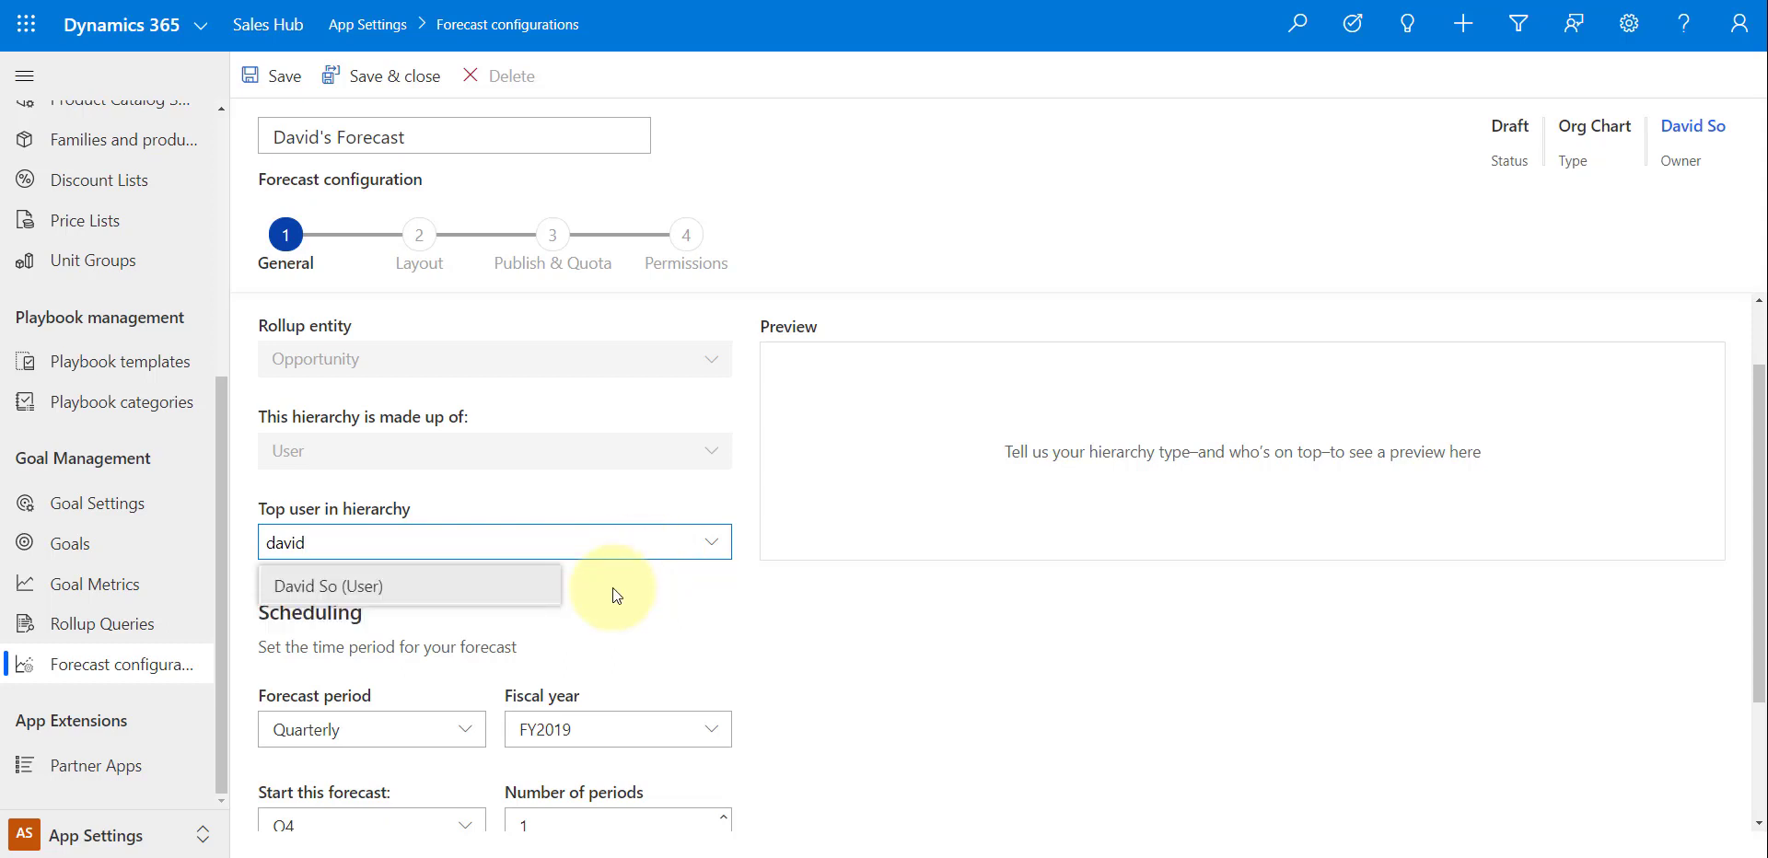
click(490, 596)
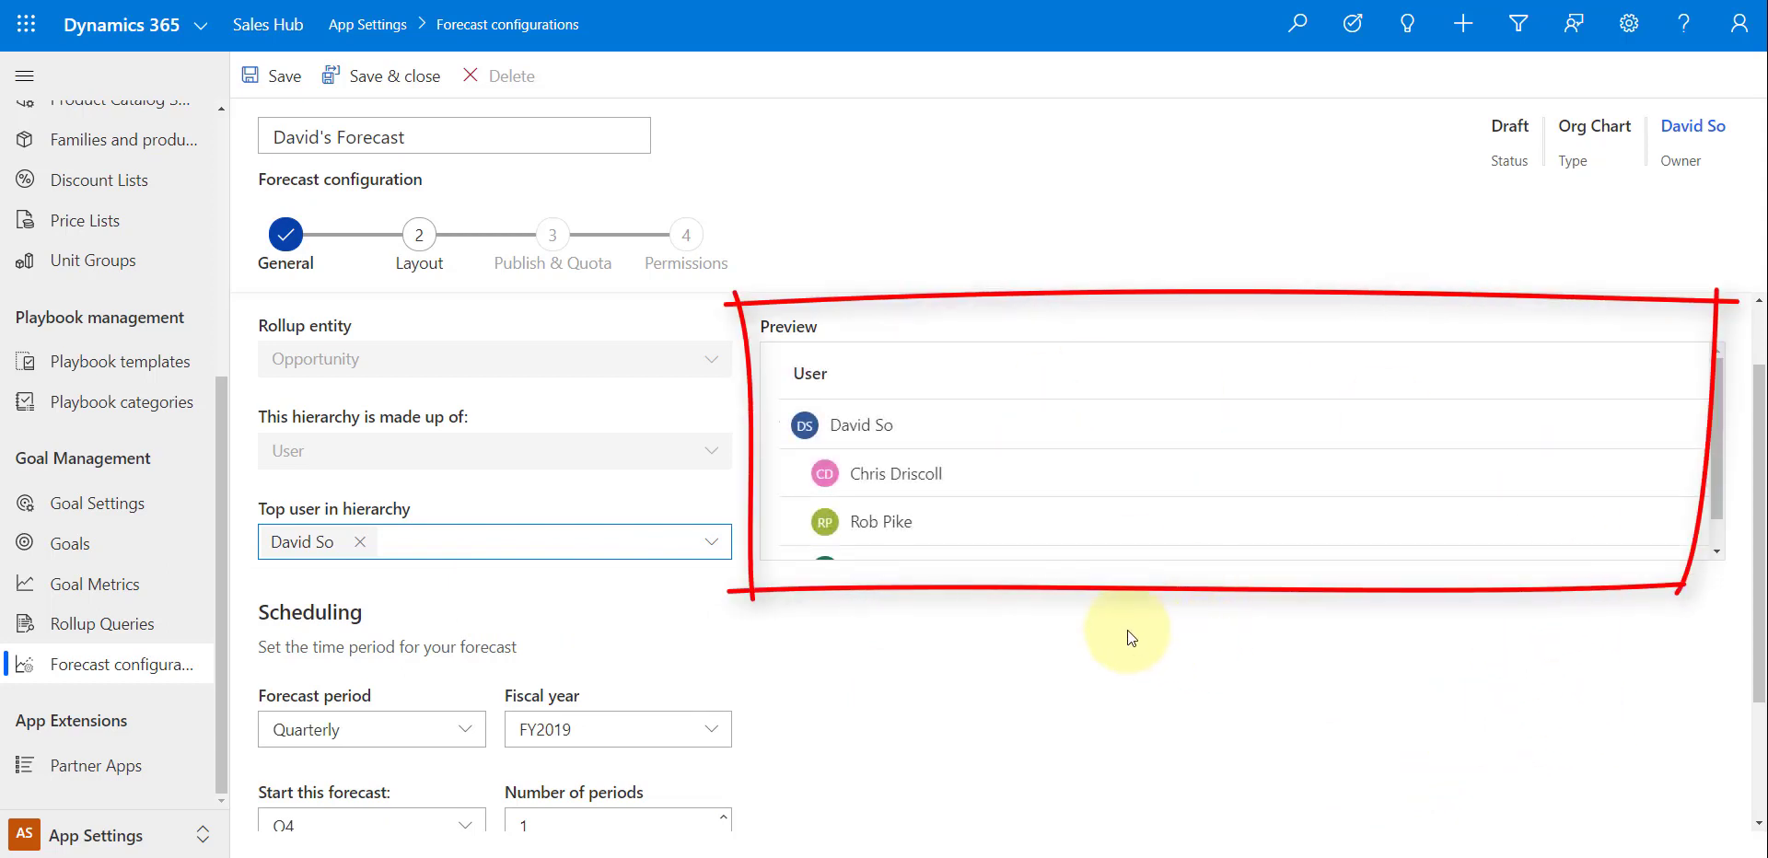
scroll(1737, 481, down, 1)
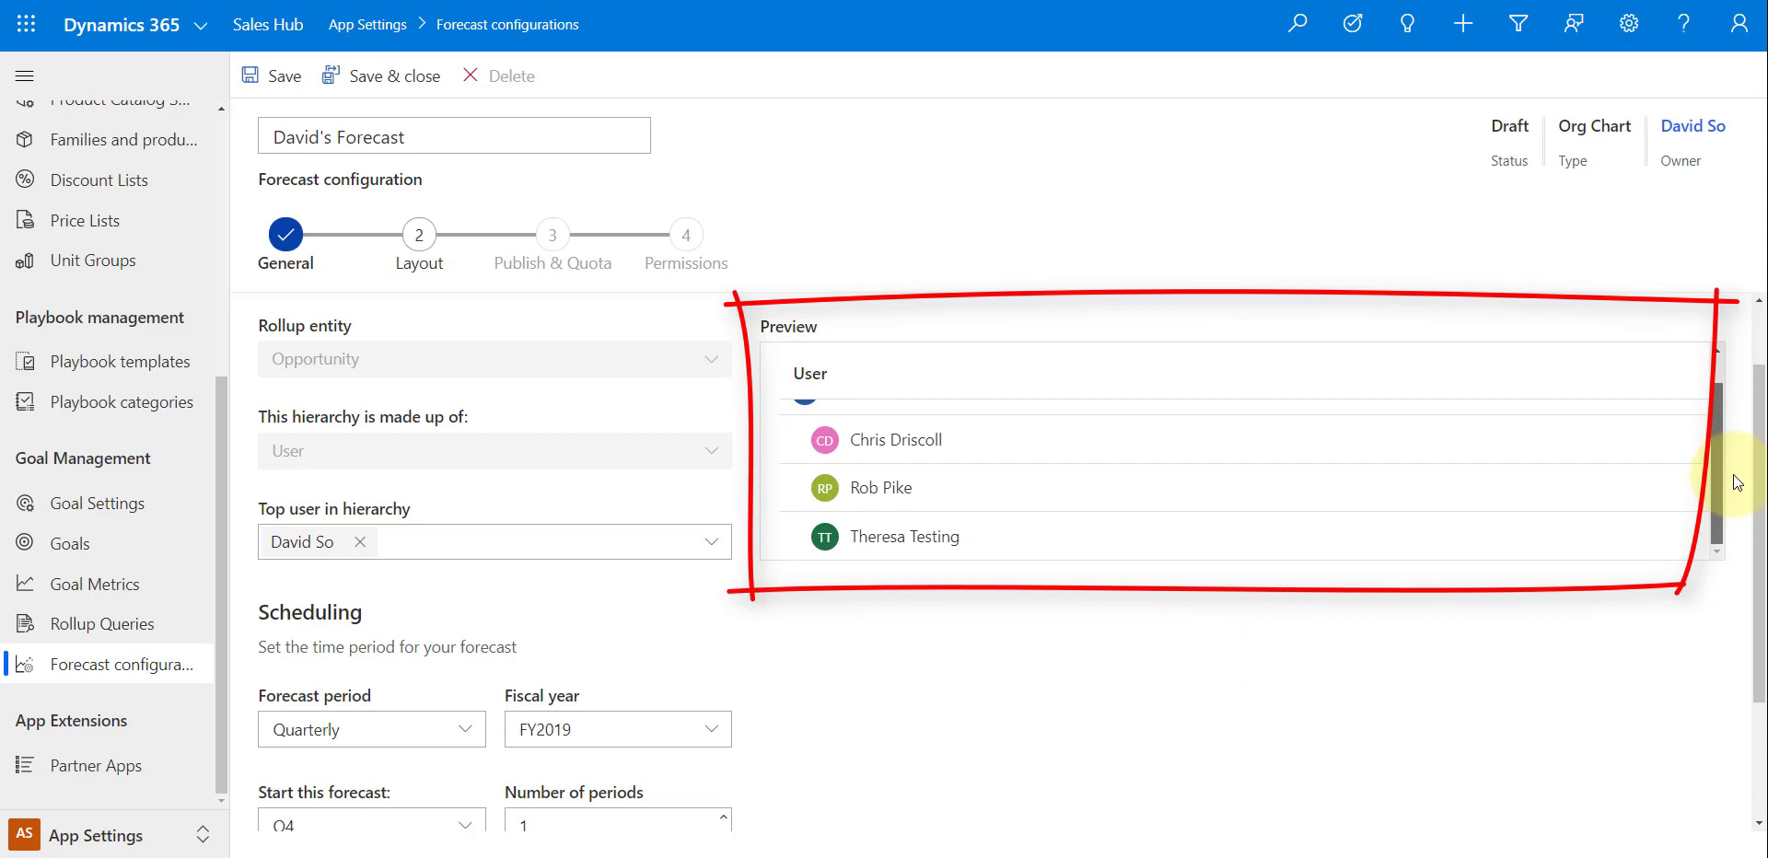
scroll(1731, 461, up, 1)
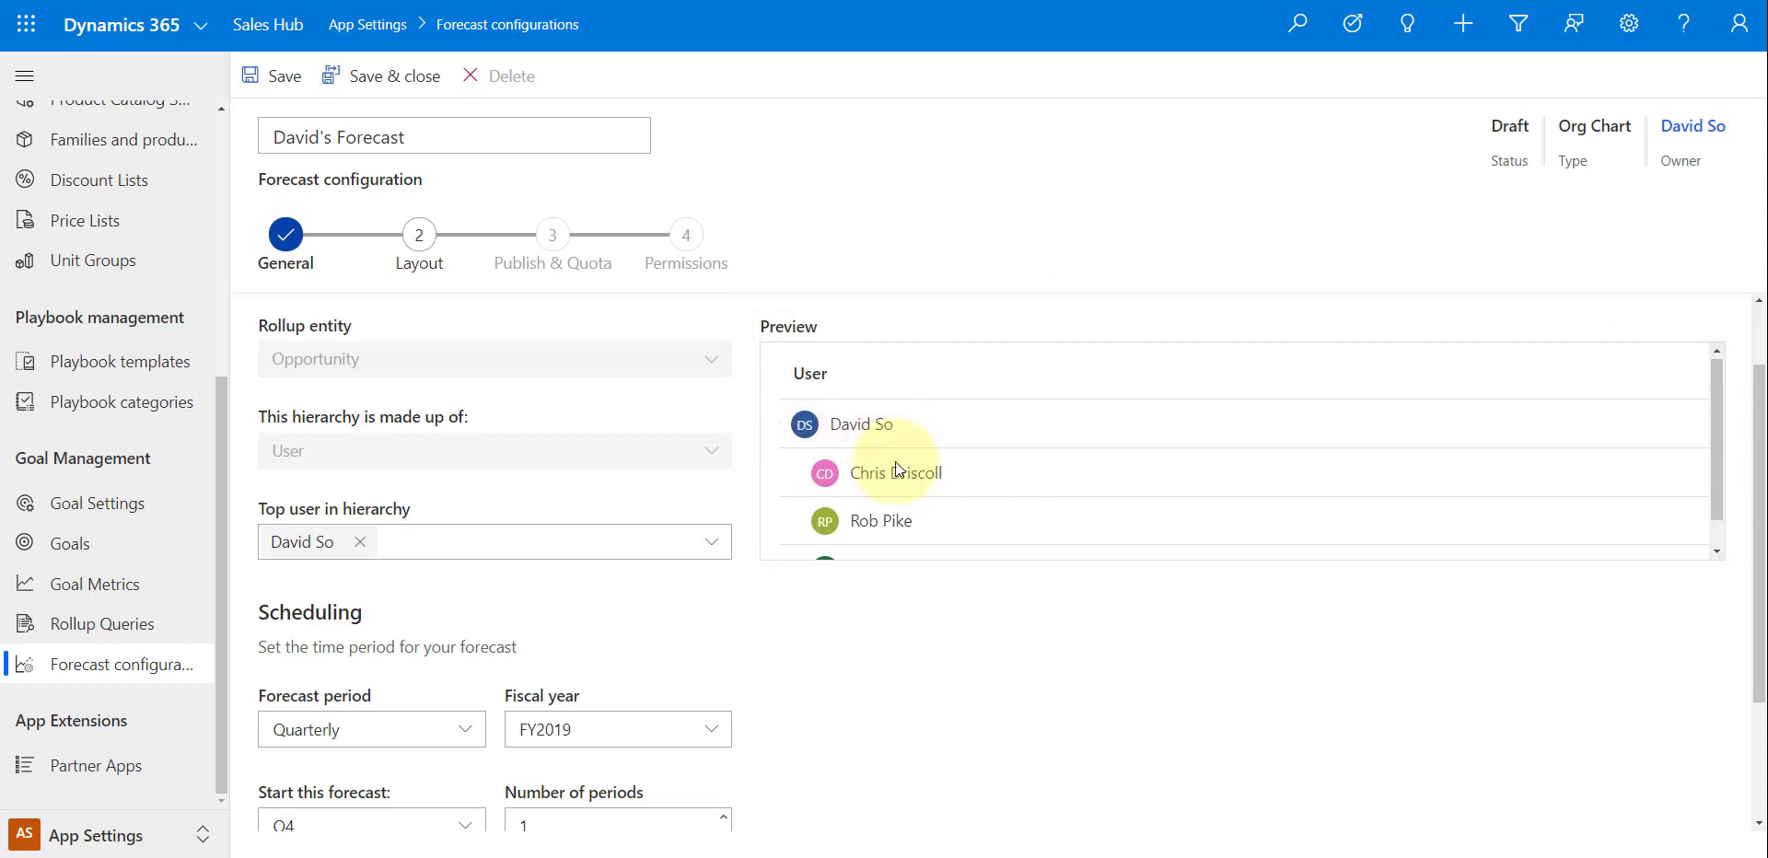
- Schedule the forecast as Quarterly for FY2019, starting in Q4, with the number of periods set to 4
scroll(897, 493, down, 1)
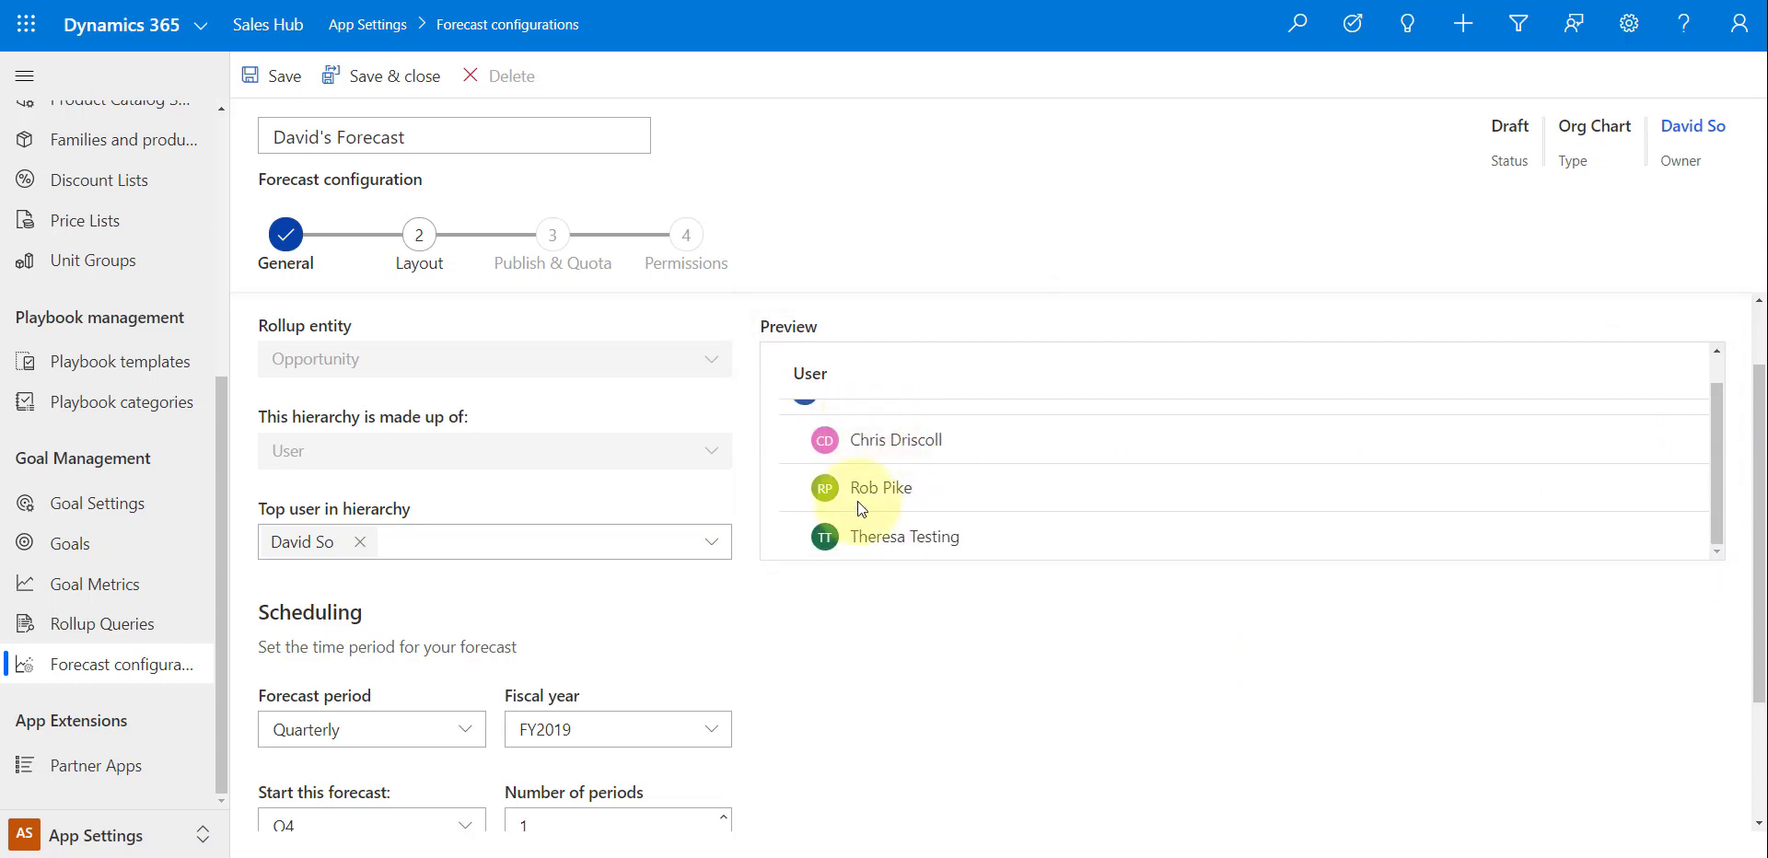
scroll(936, 769, down, 3)
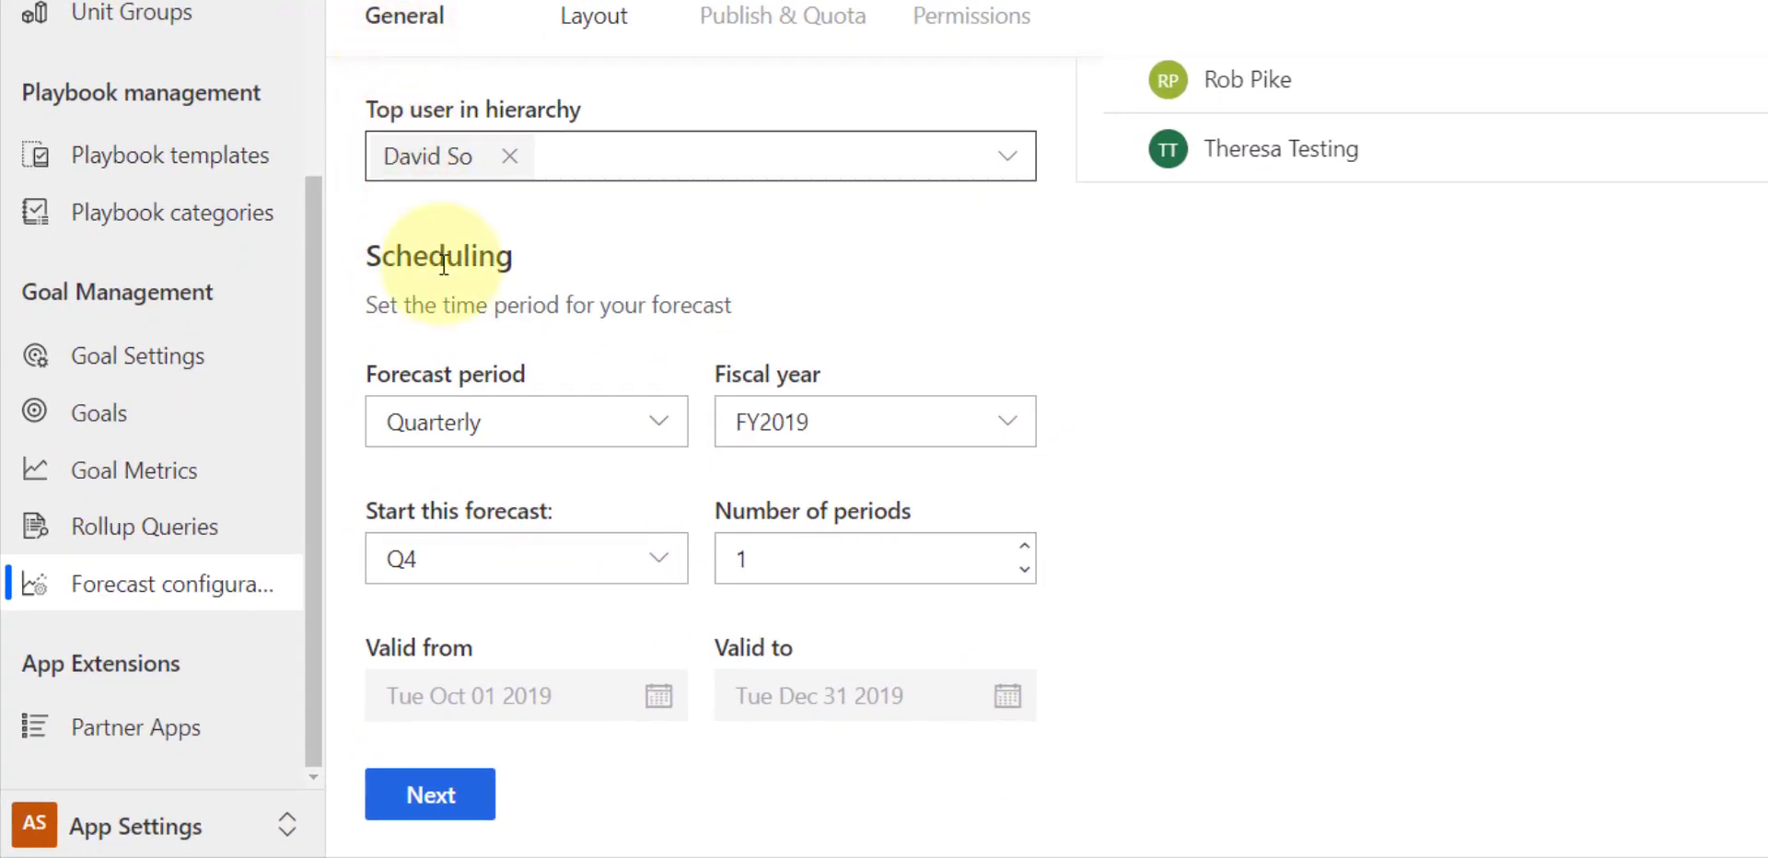
click(659, 425)
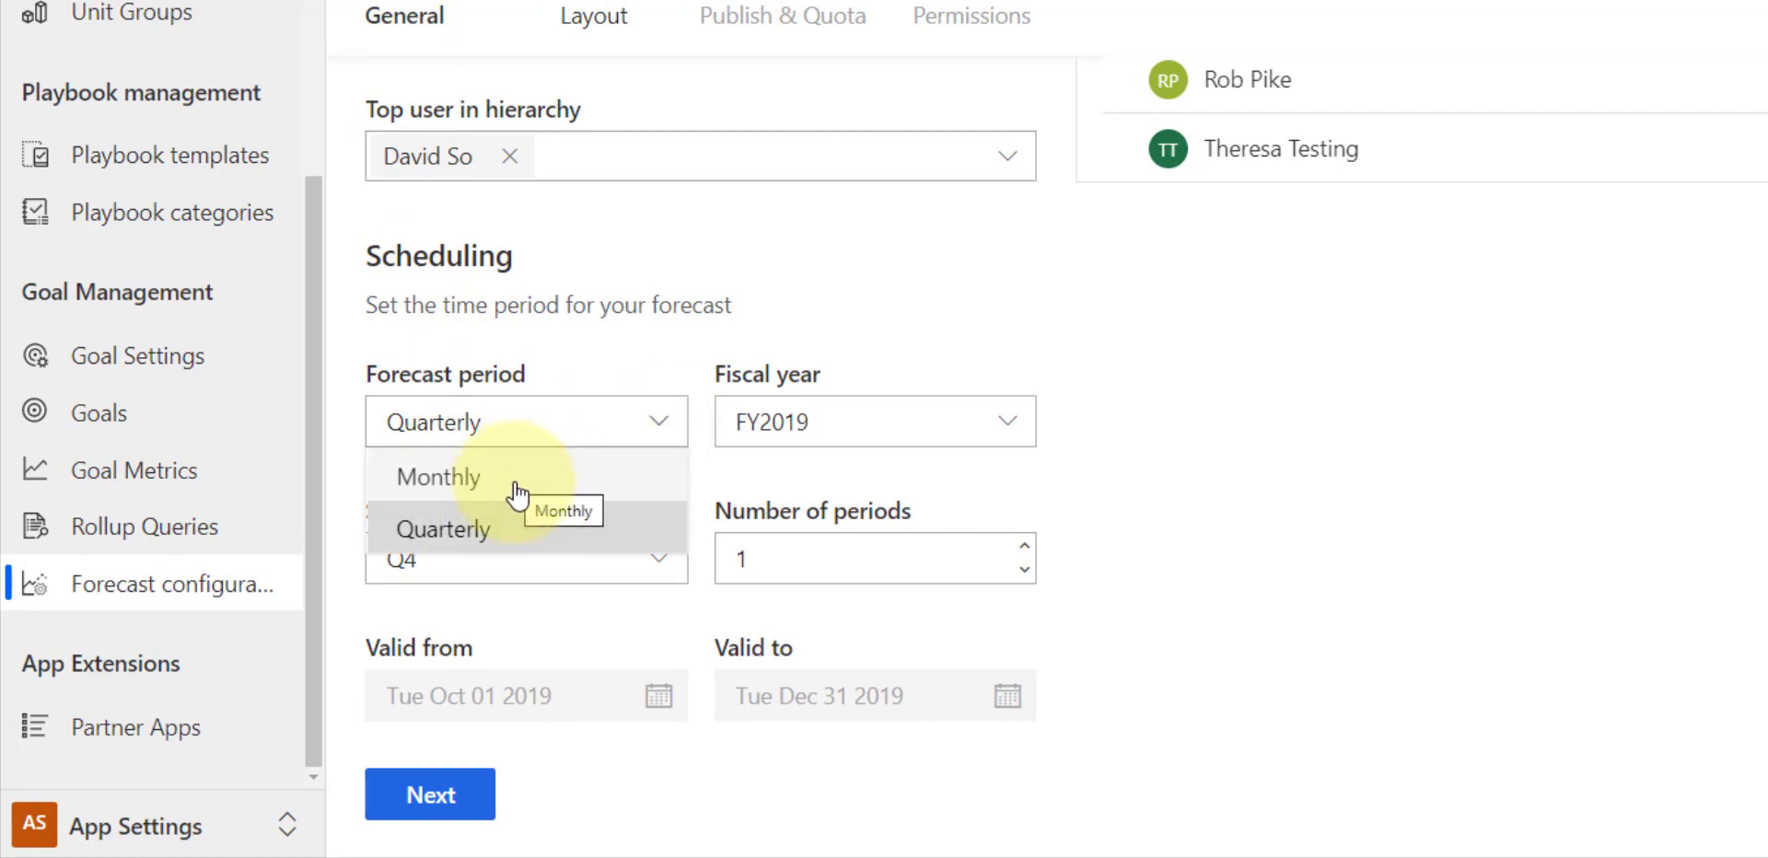
click(521, 529)
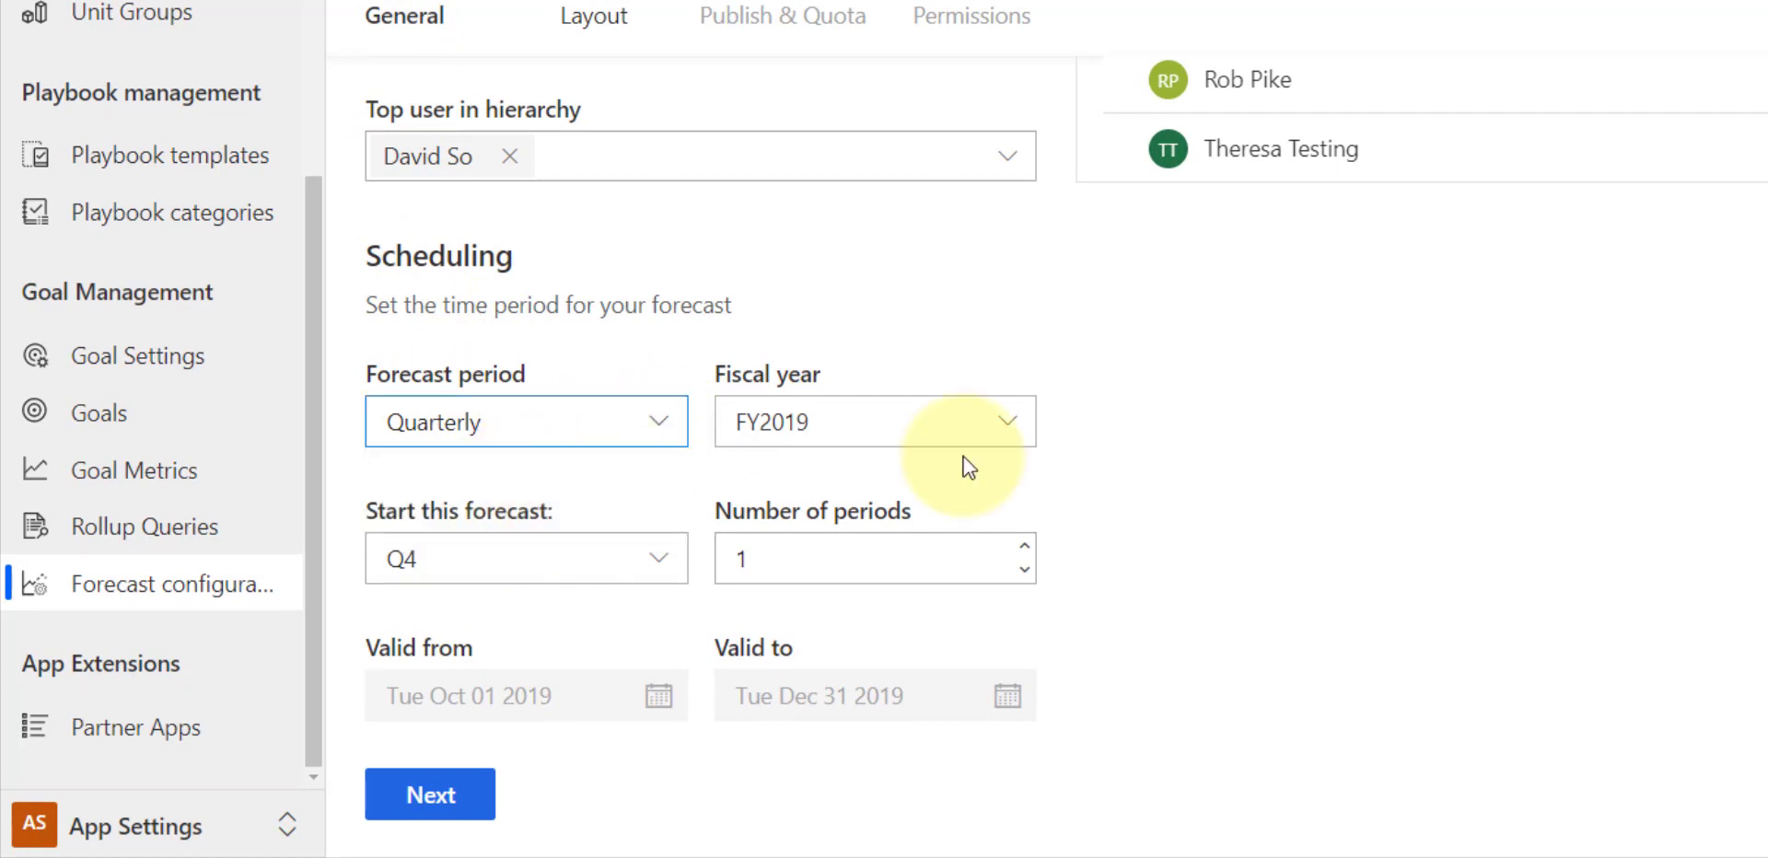
click(1007, 424)
click(1006, 427)
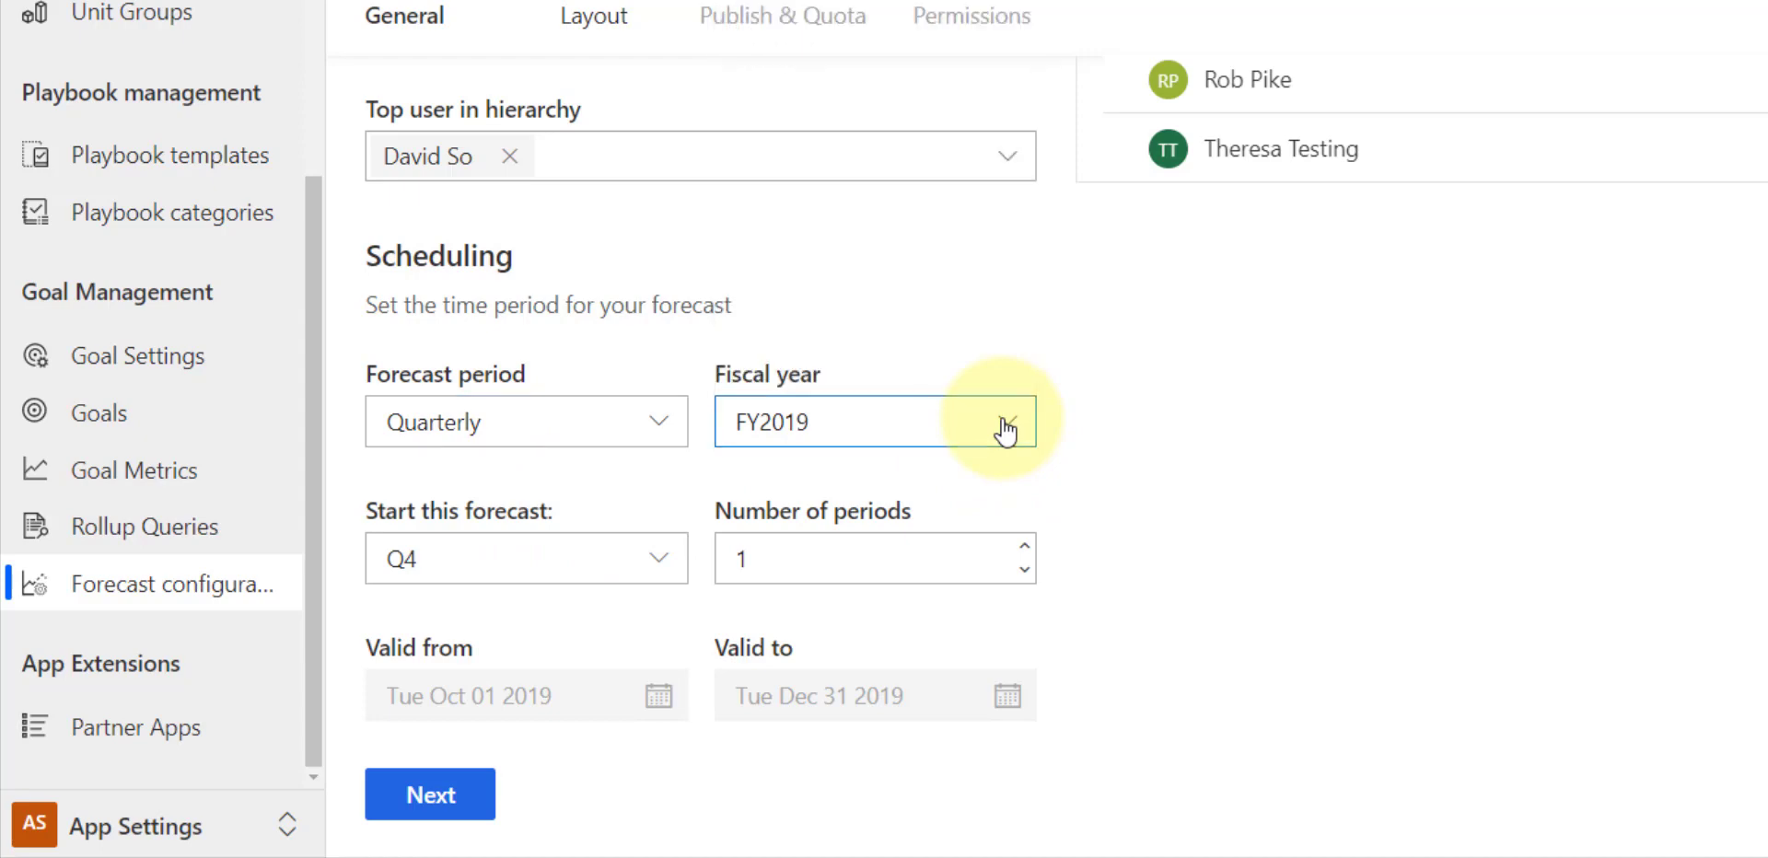
click(599, 561)
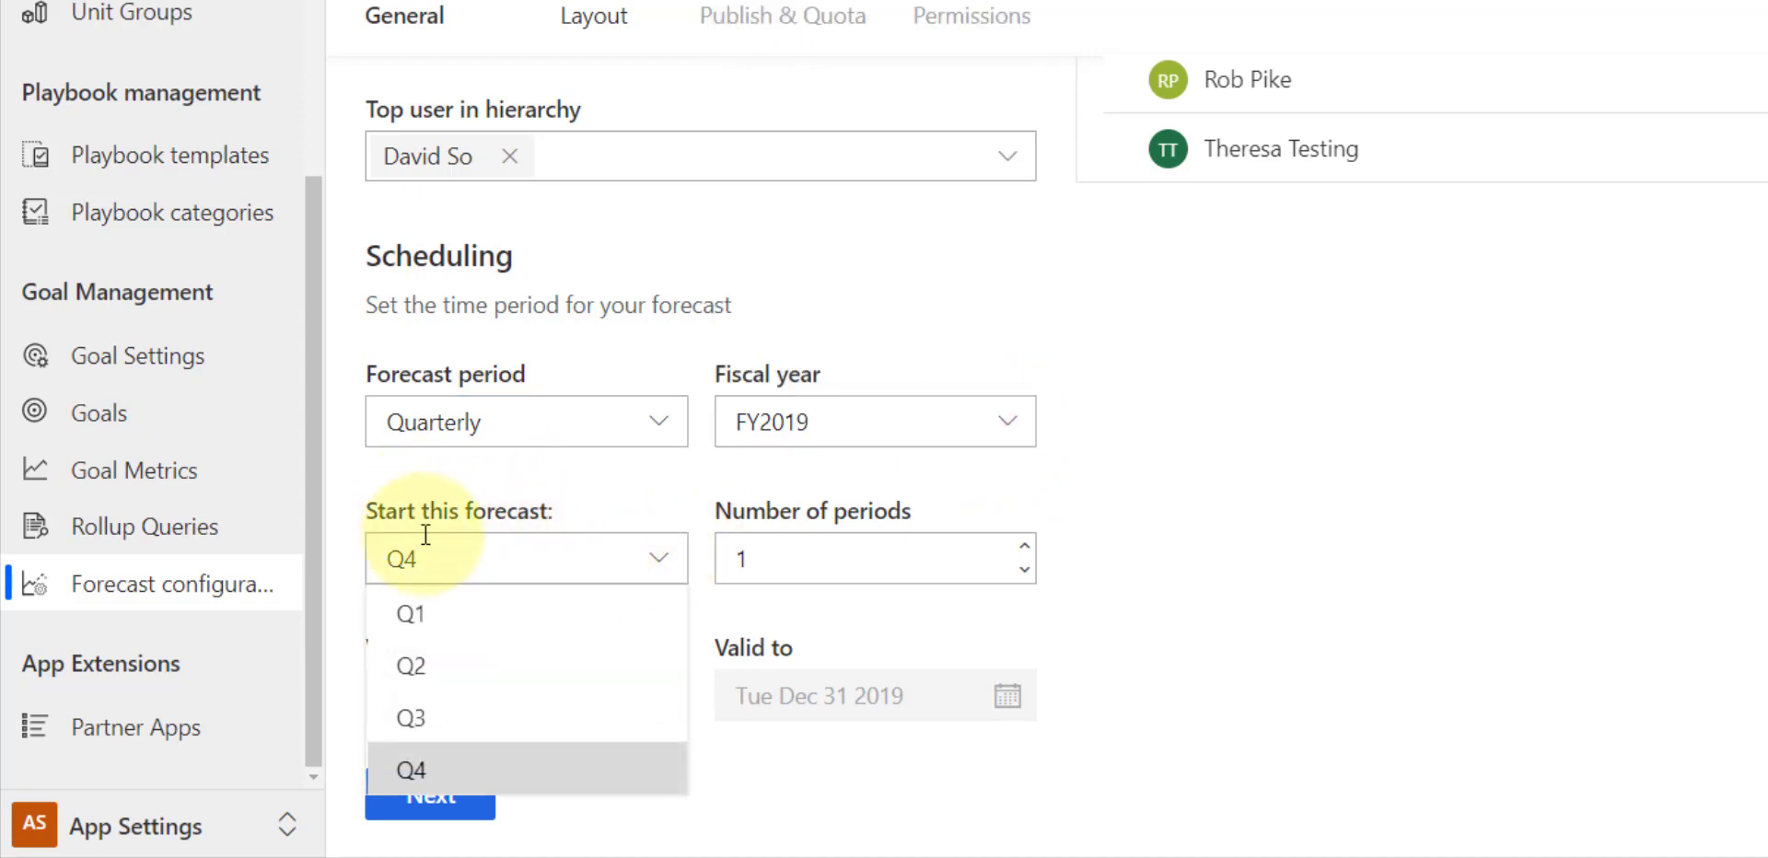
click(646, 564)
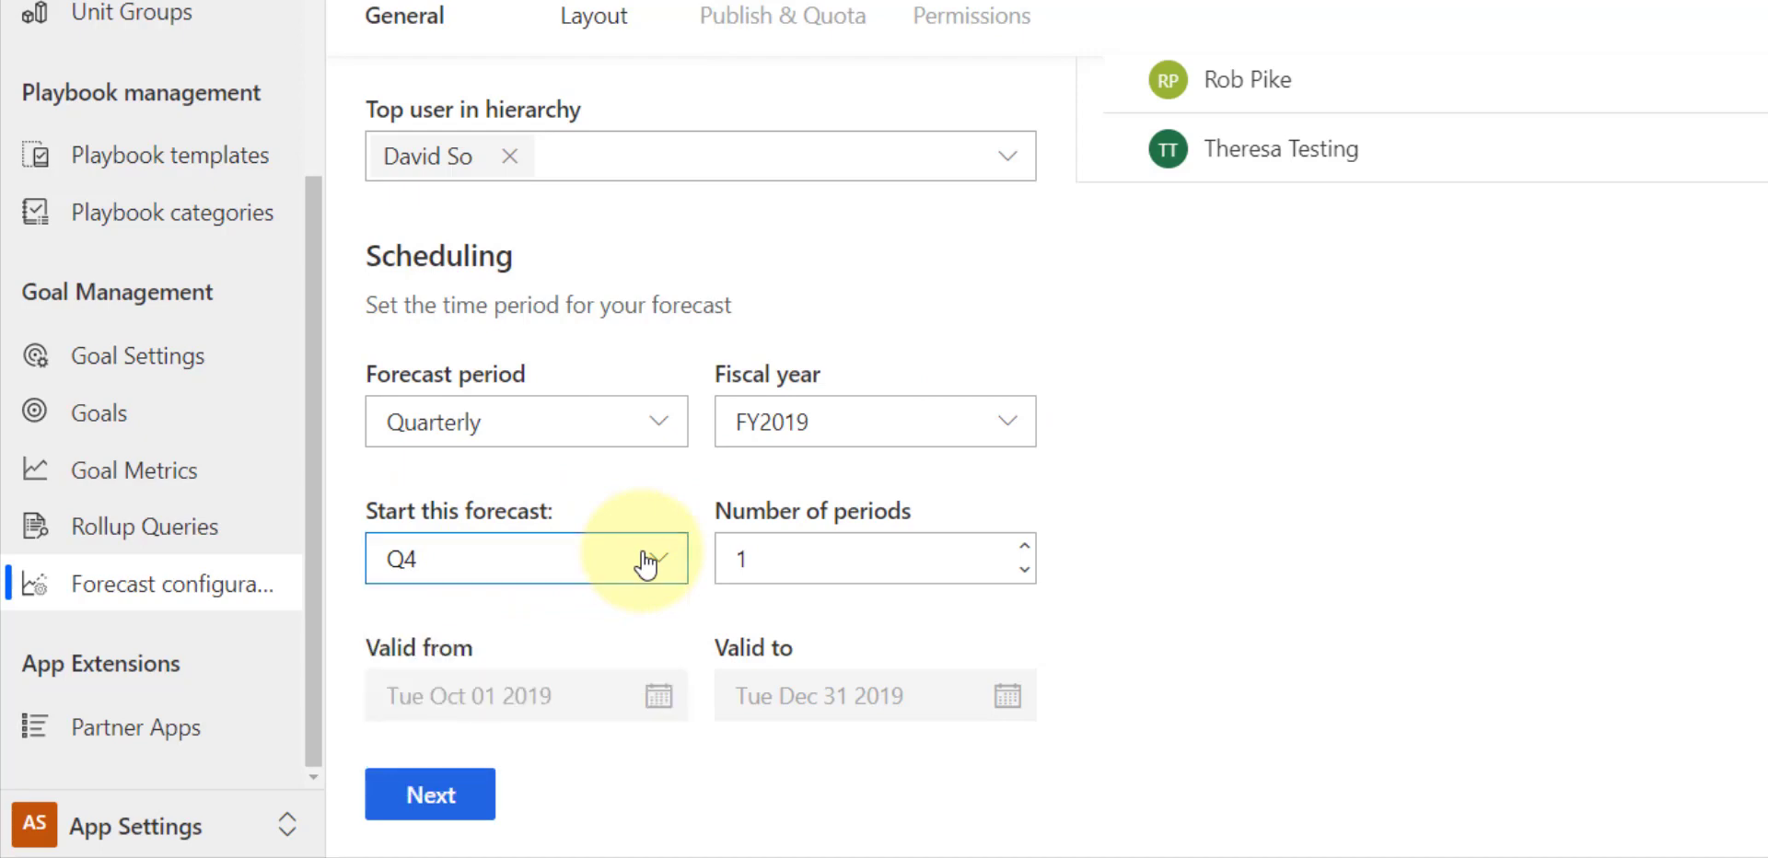
double_click(770, 559)
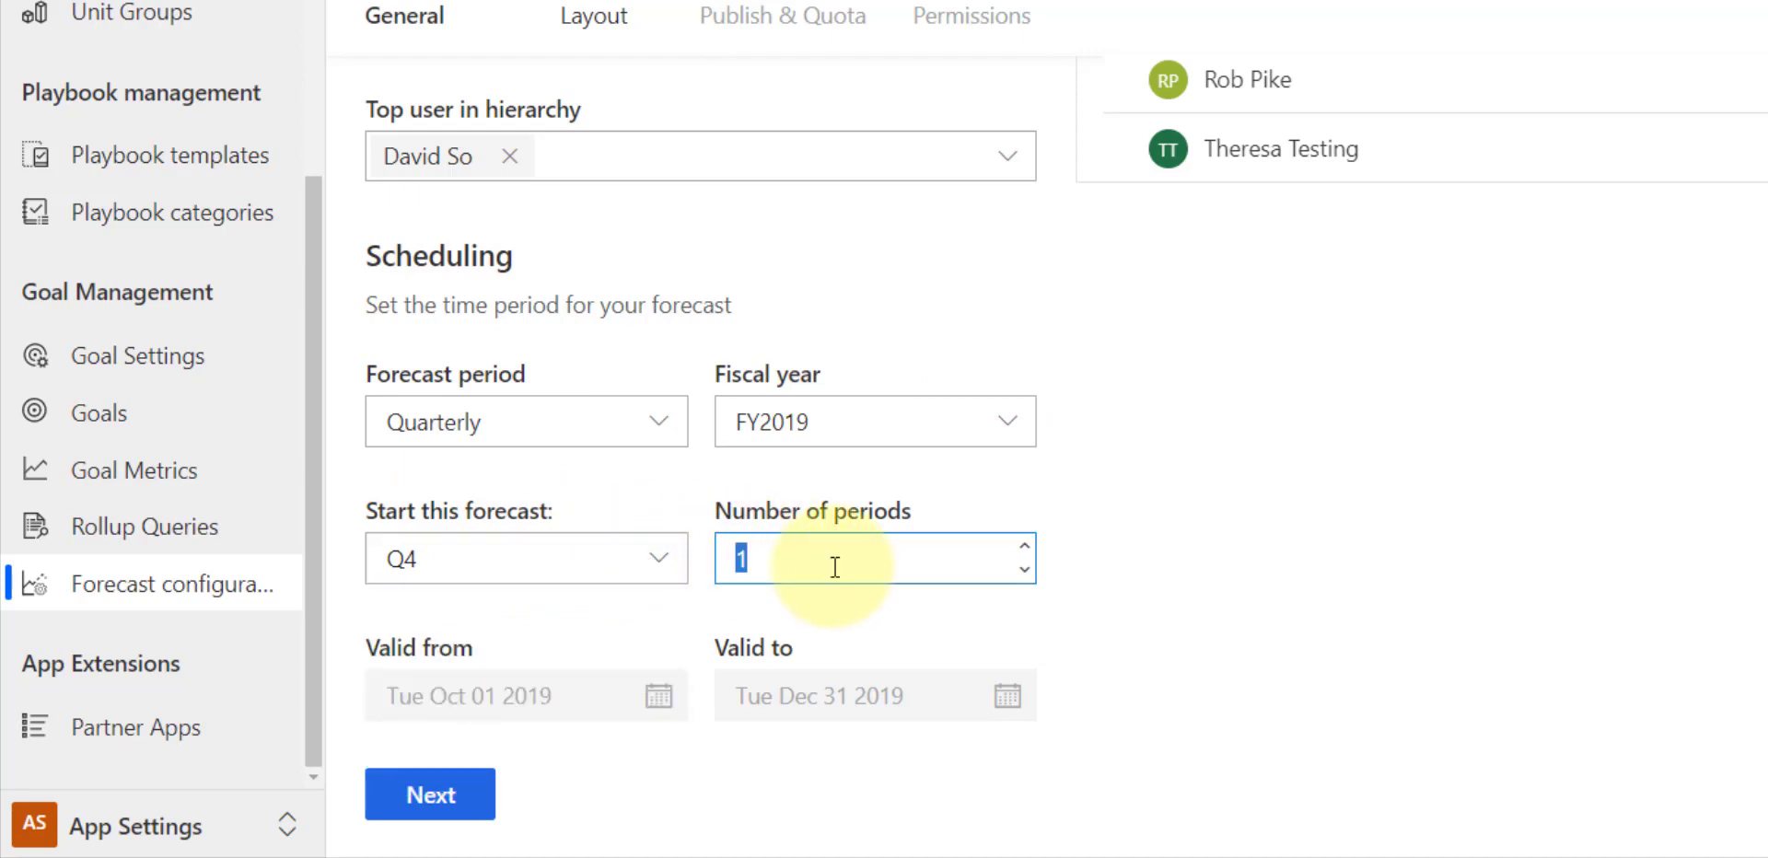
text(4)
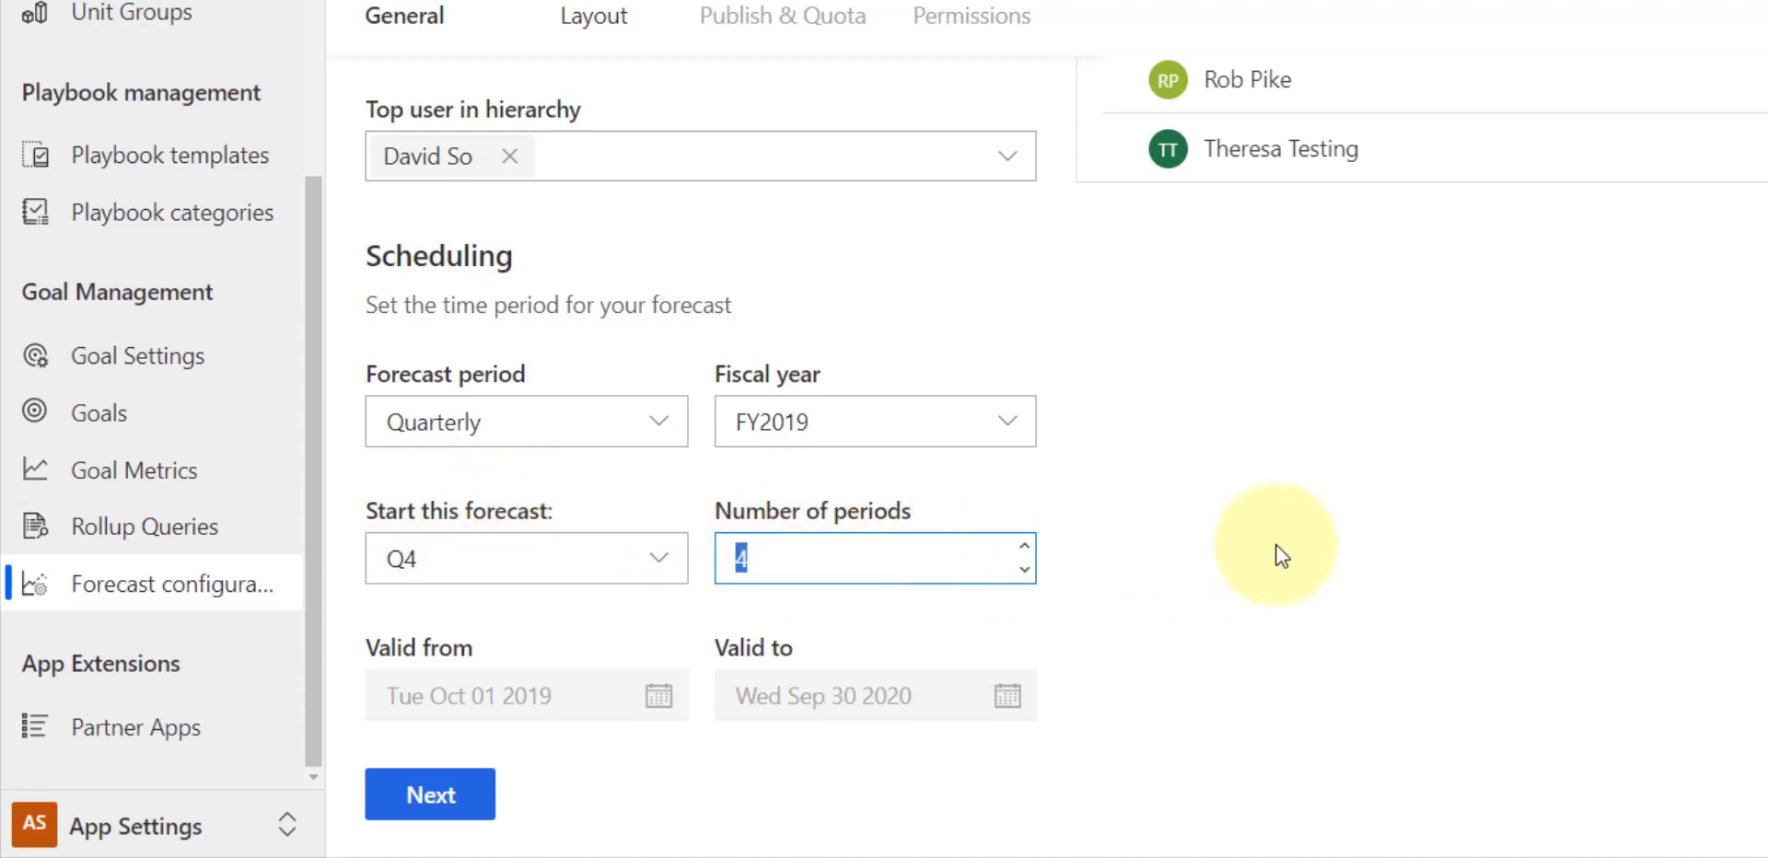
click(1086, 553)
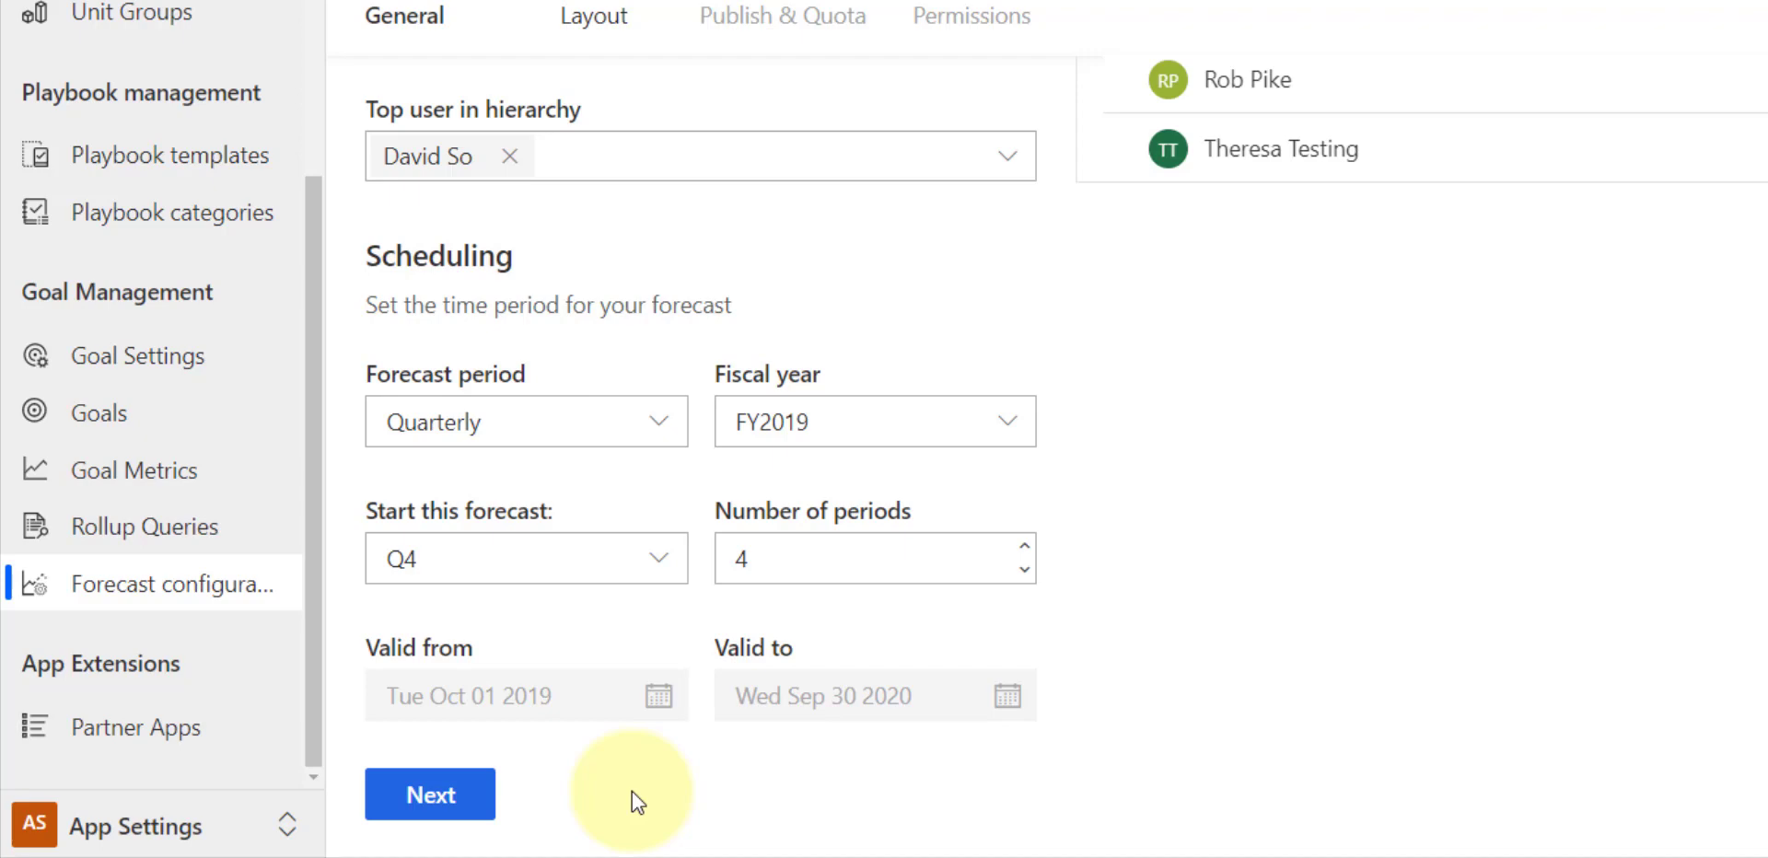
- Try a schedule starting in Q1 of FY2020, and return it to FY2019 with a Q4 start
click(1008, 424)
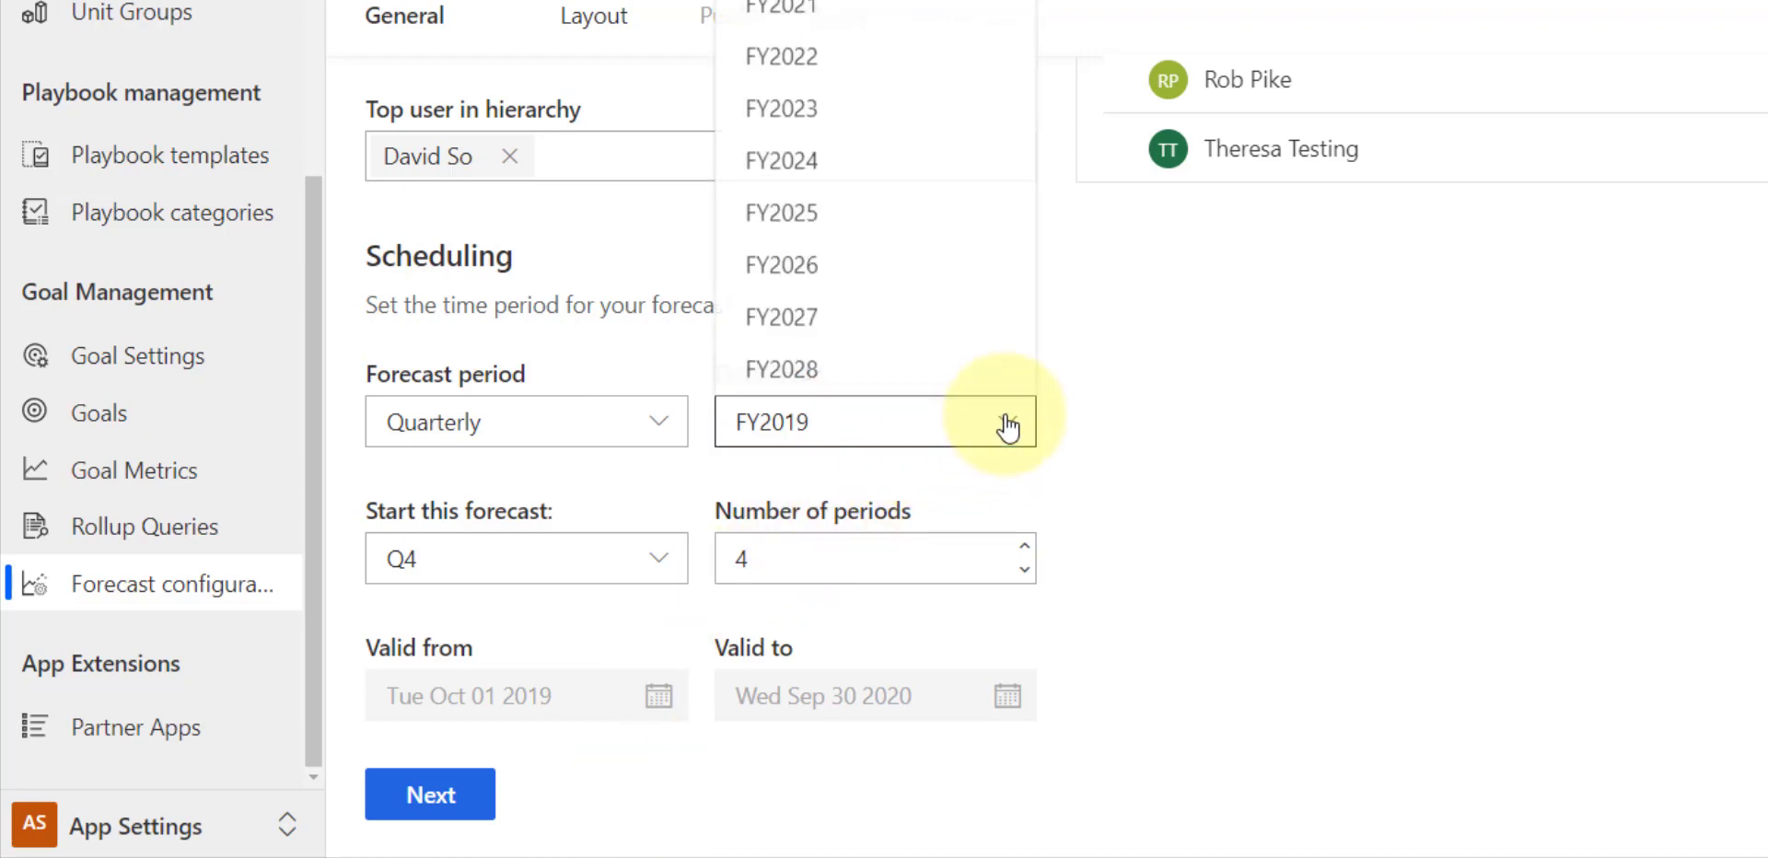
click(783, 3)
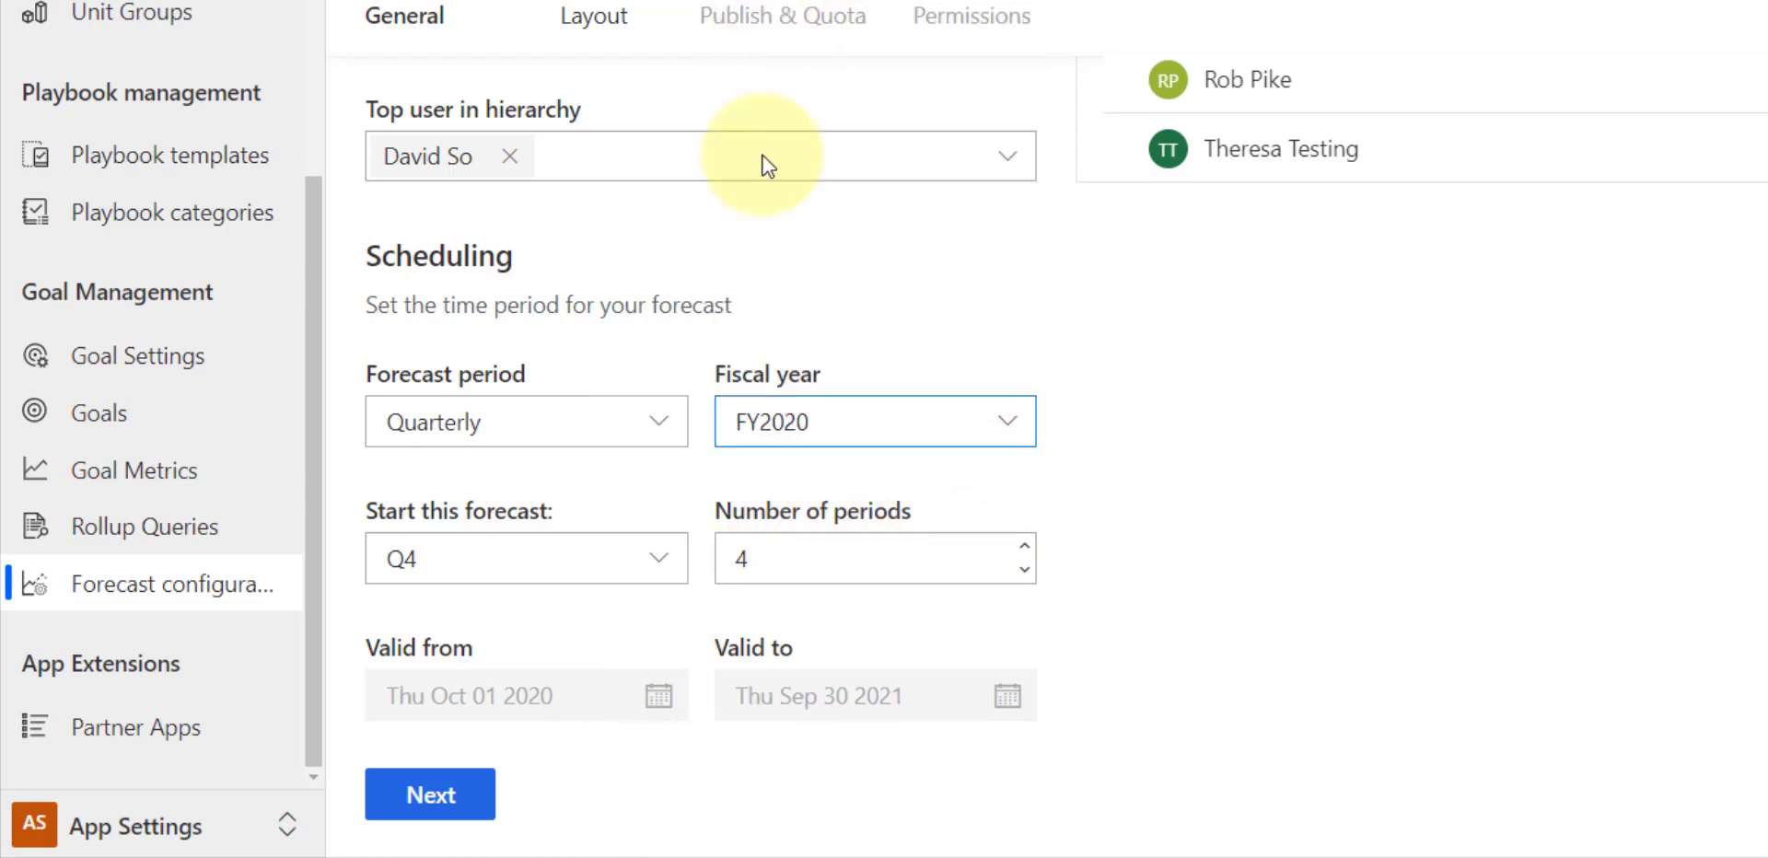
click(660, 563)
click(525, 613)
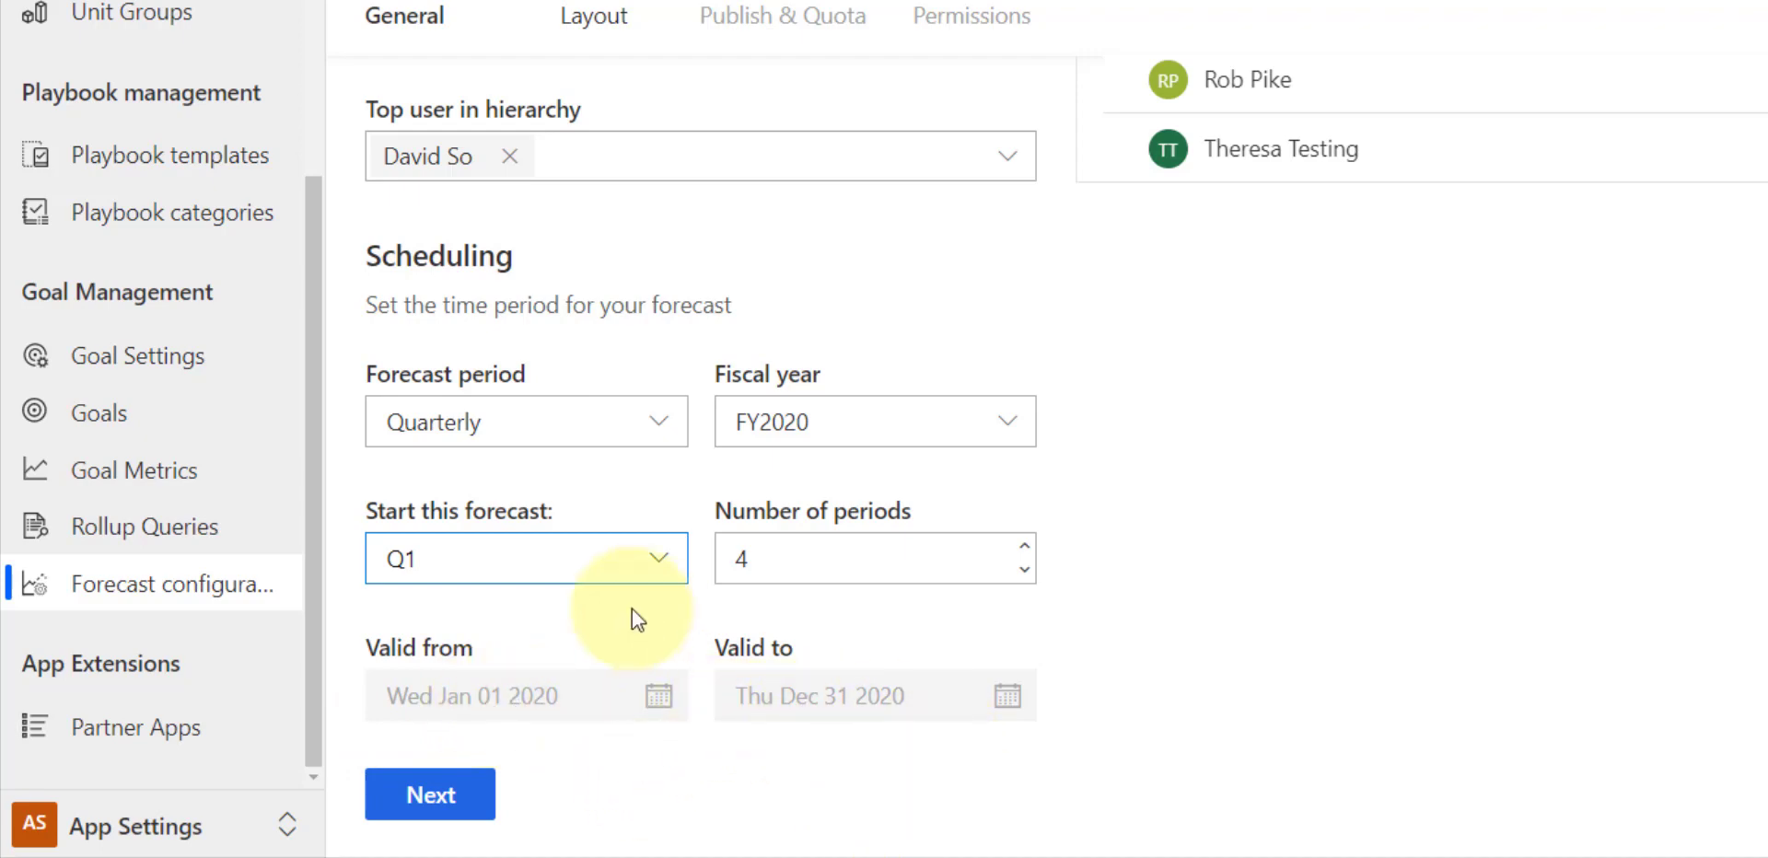
click(1010, 427)
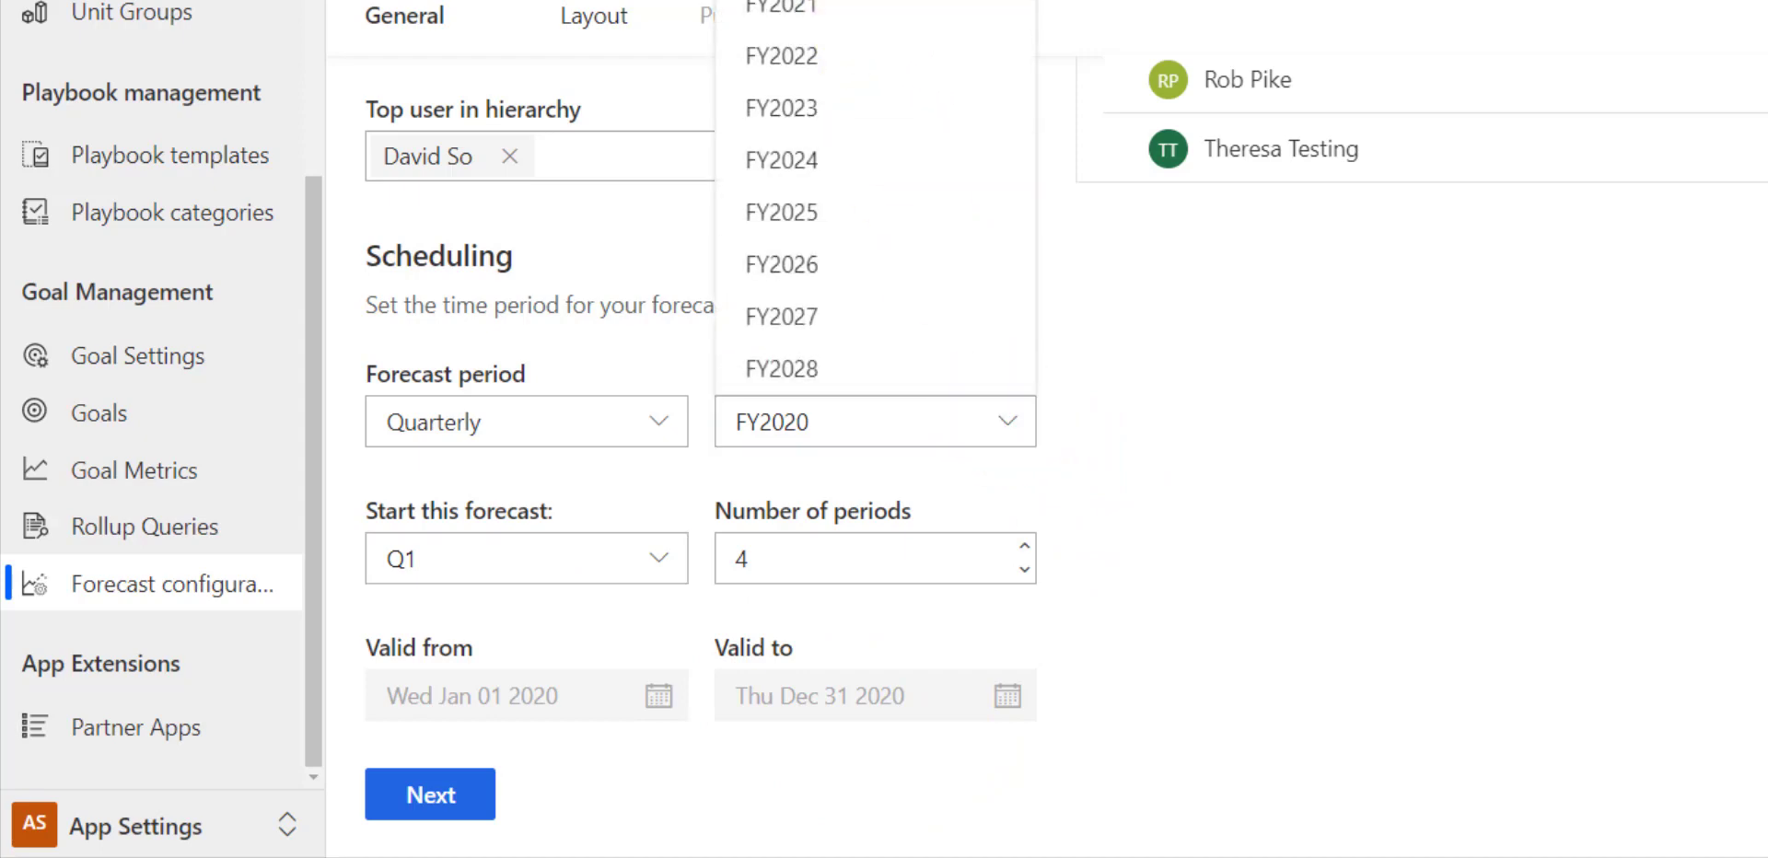
click(801, 273)
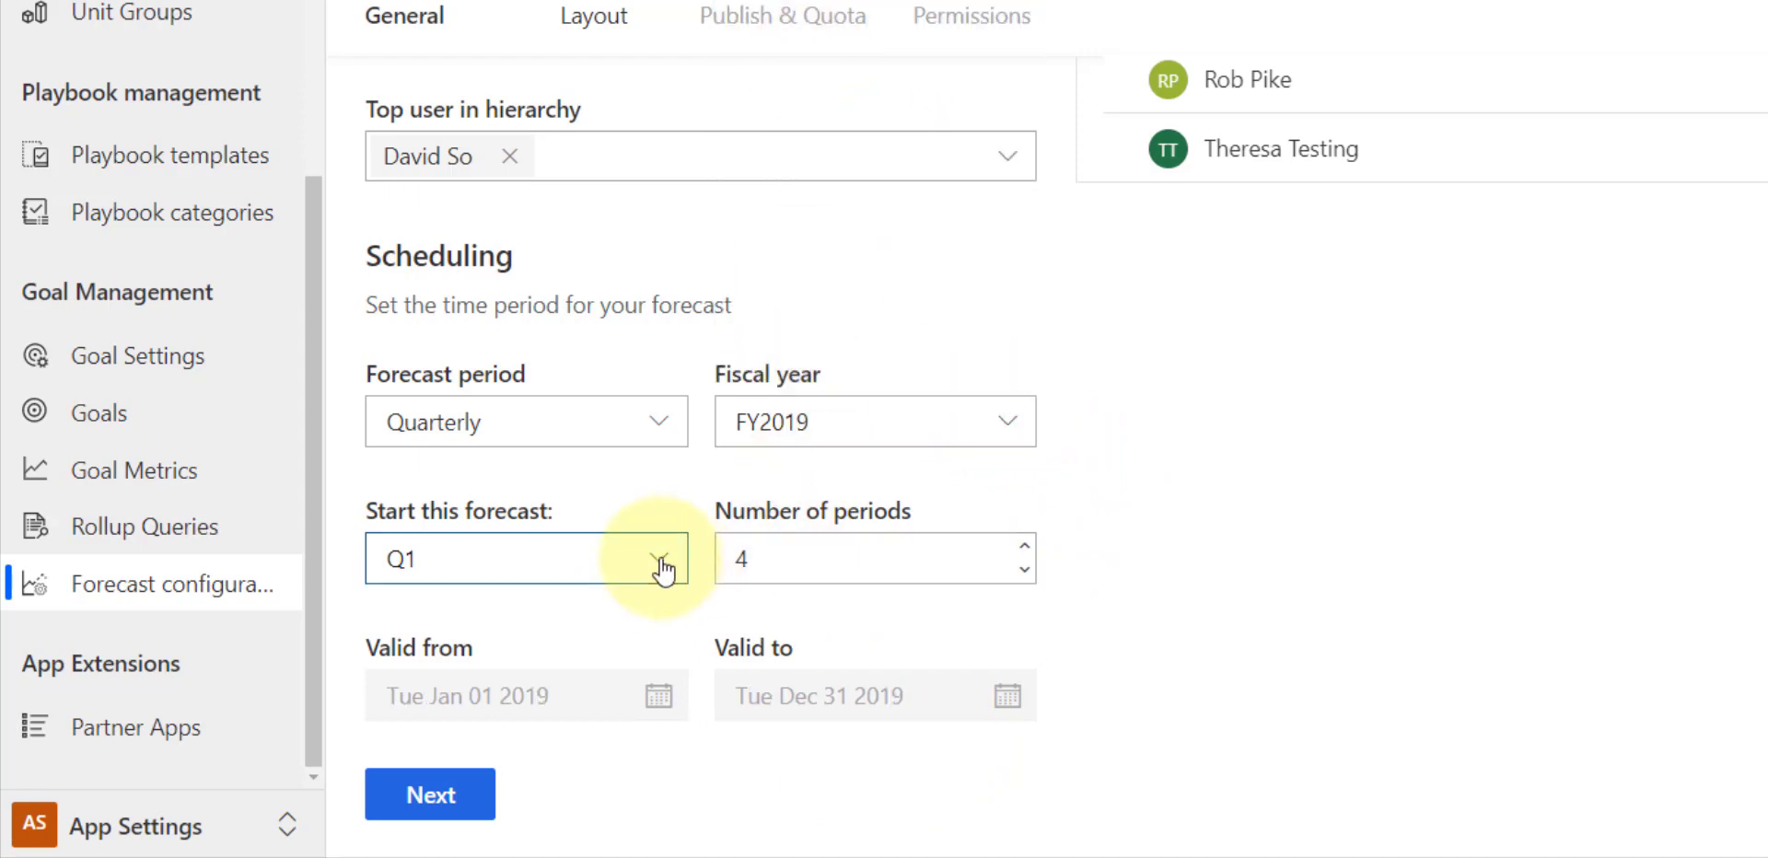
click(632, 558)
click(471, 774)
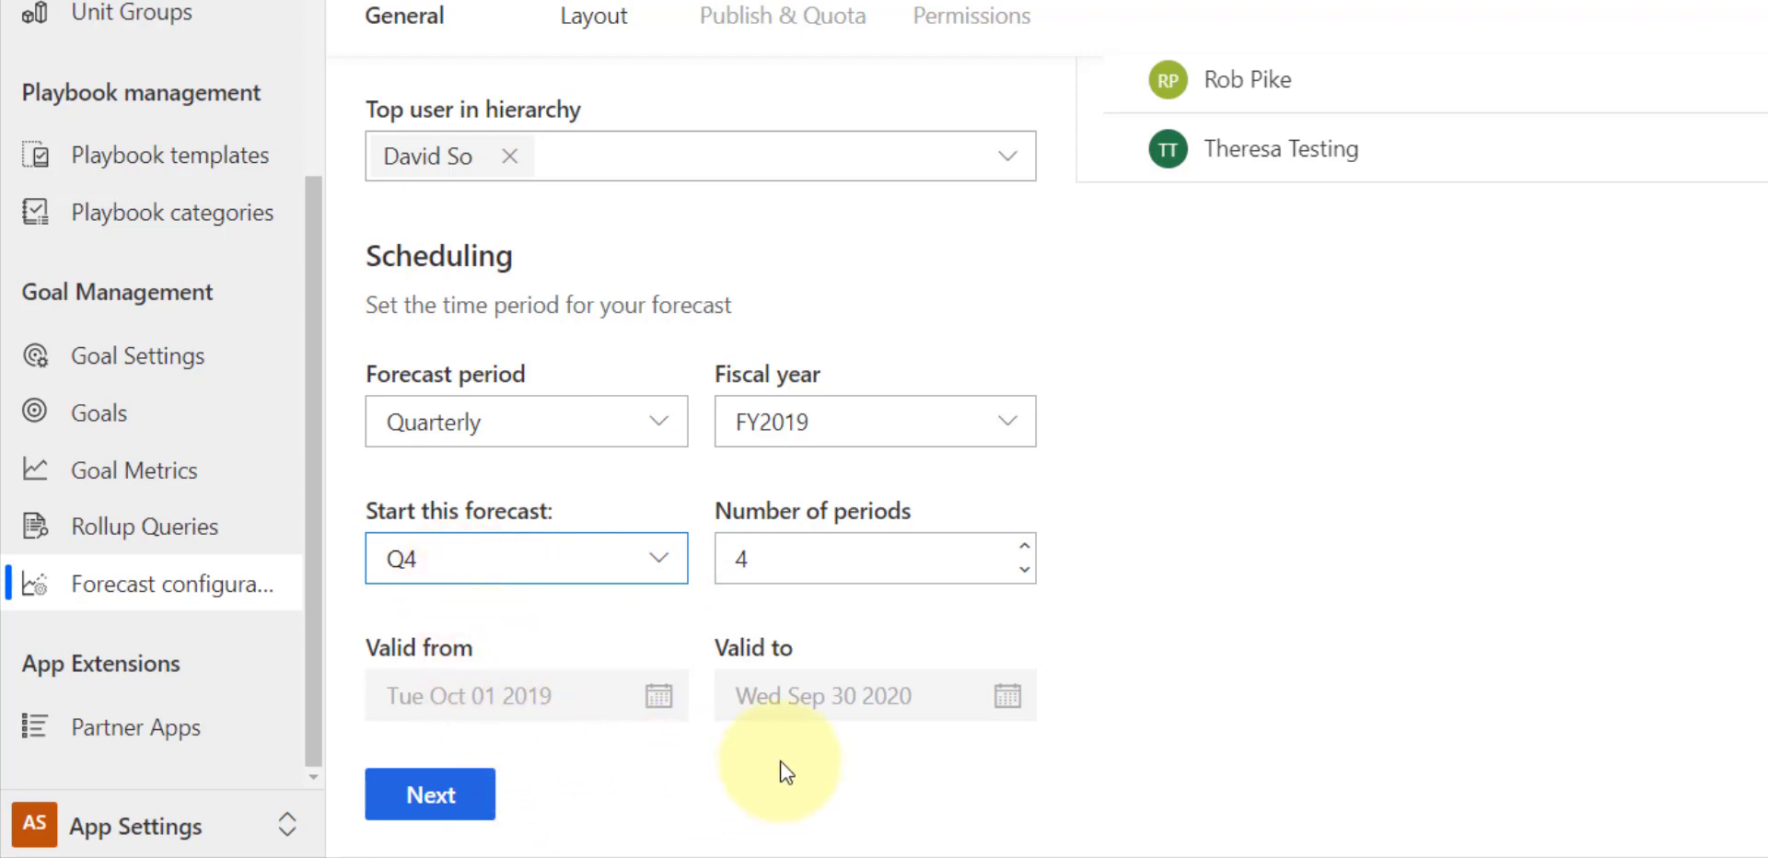
- Proceed to the layout, add auto-configured columns from the Forecast category option set, and exclude the Omitted column
click(392, 810)
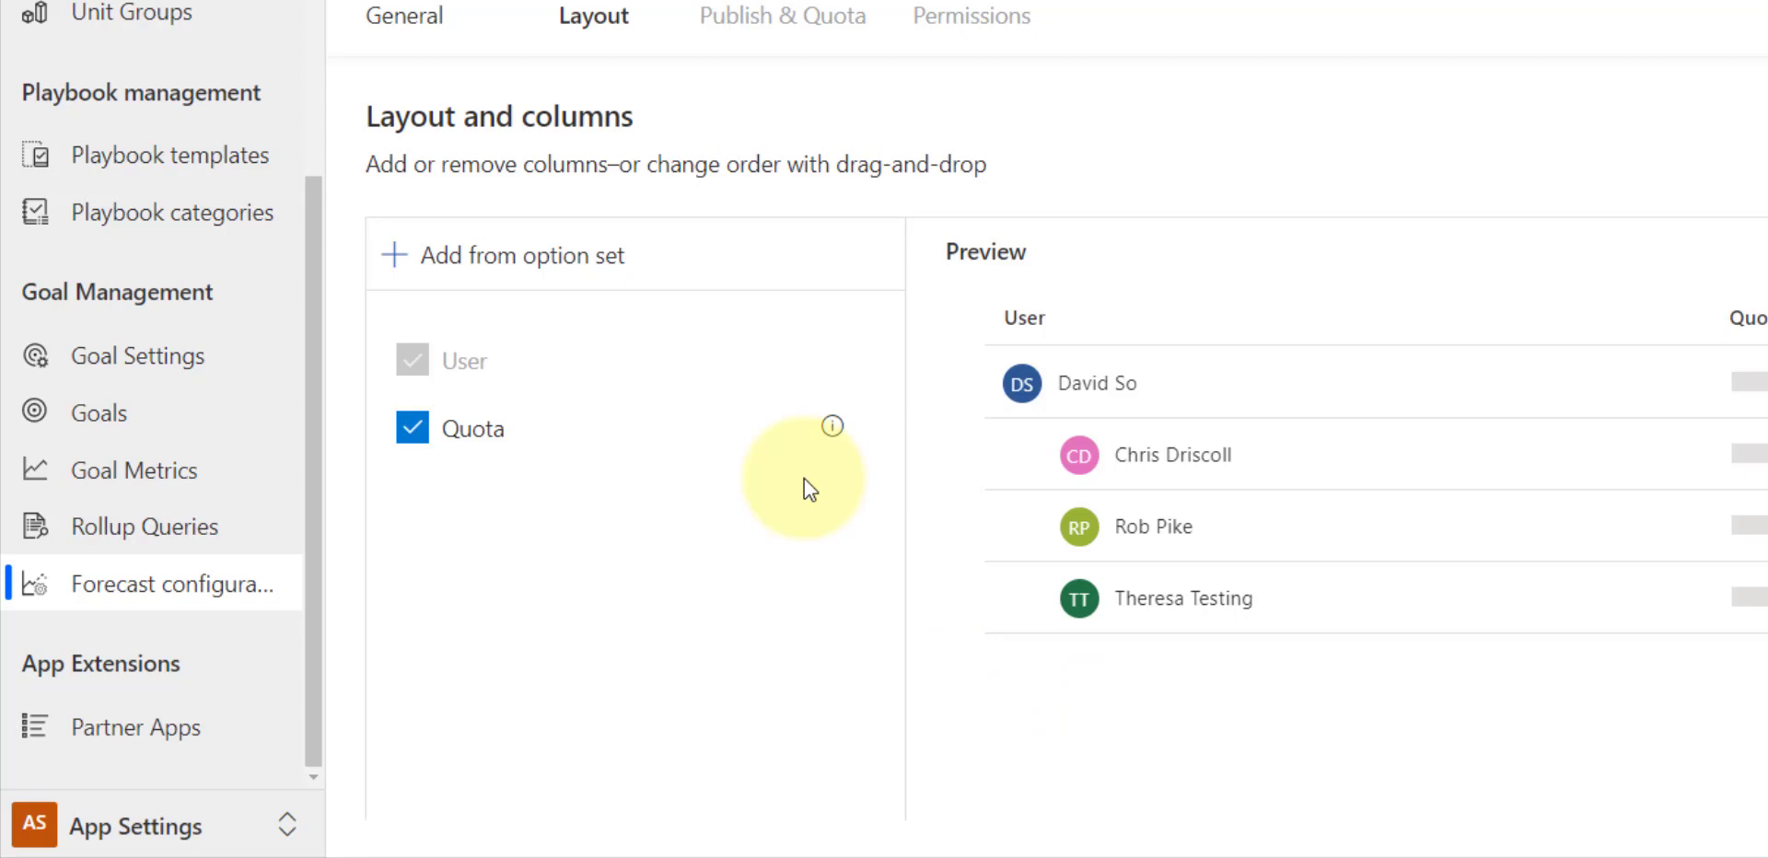
click(548, 276)
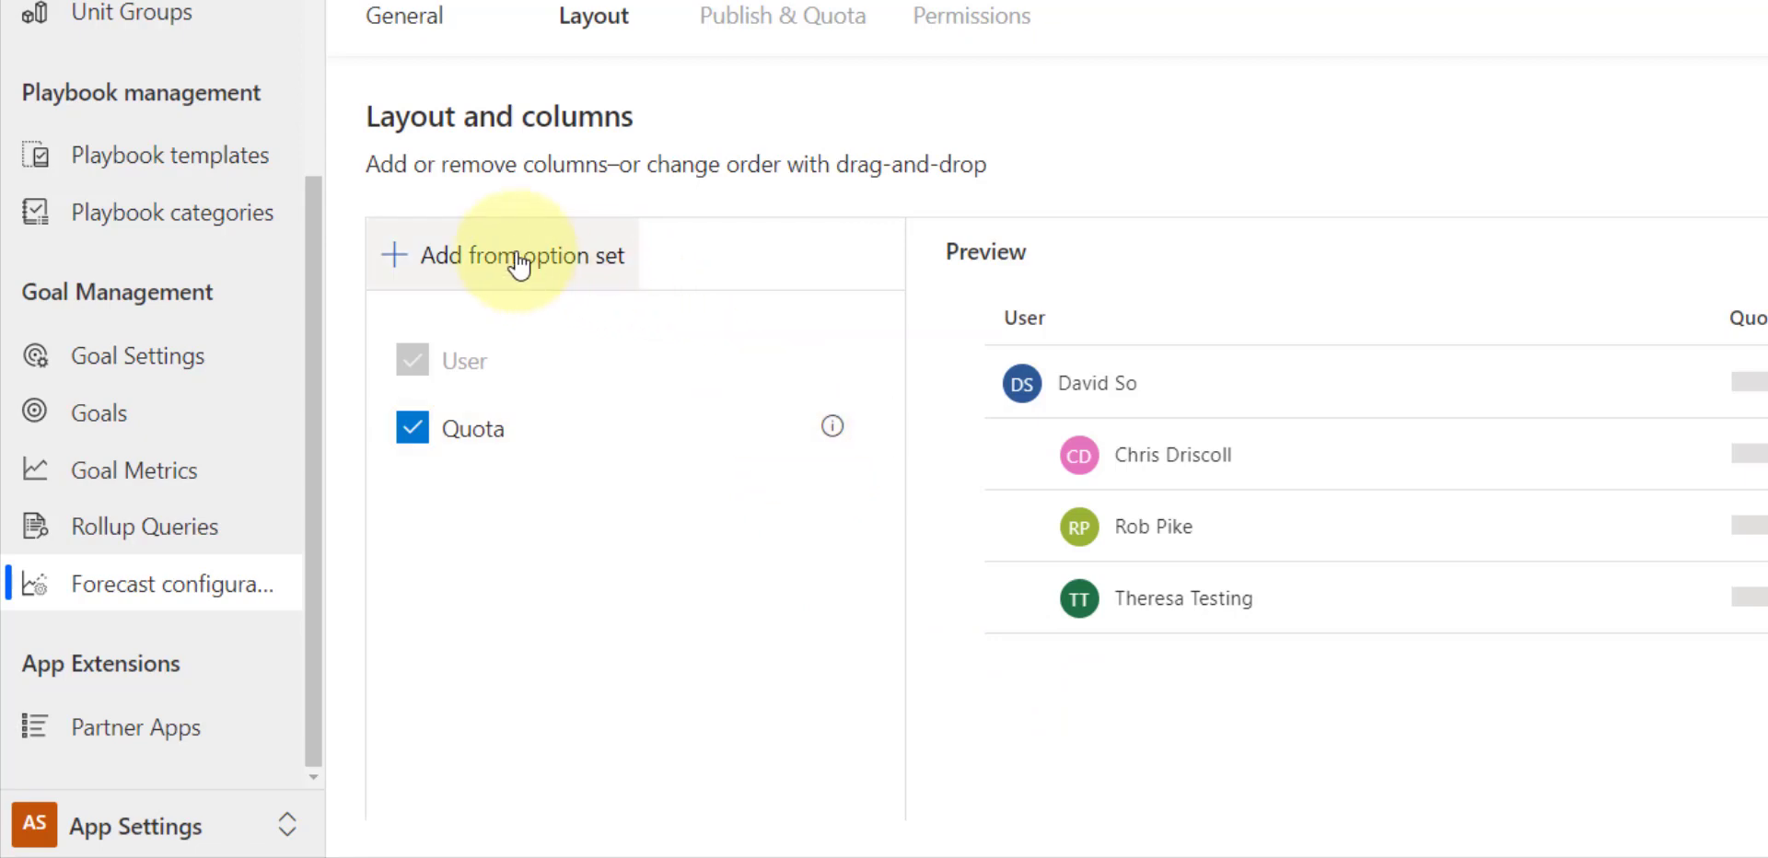
scroll(651, 442, down, 5)
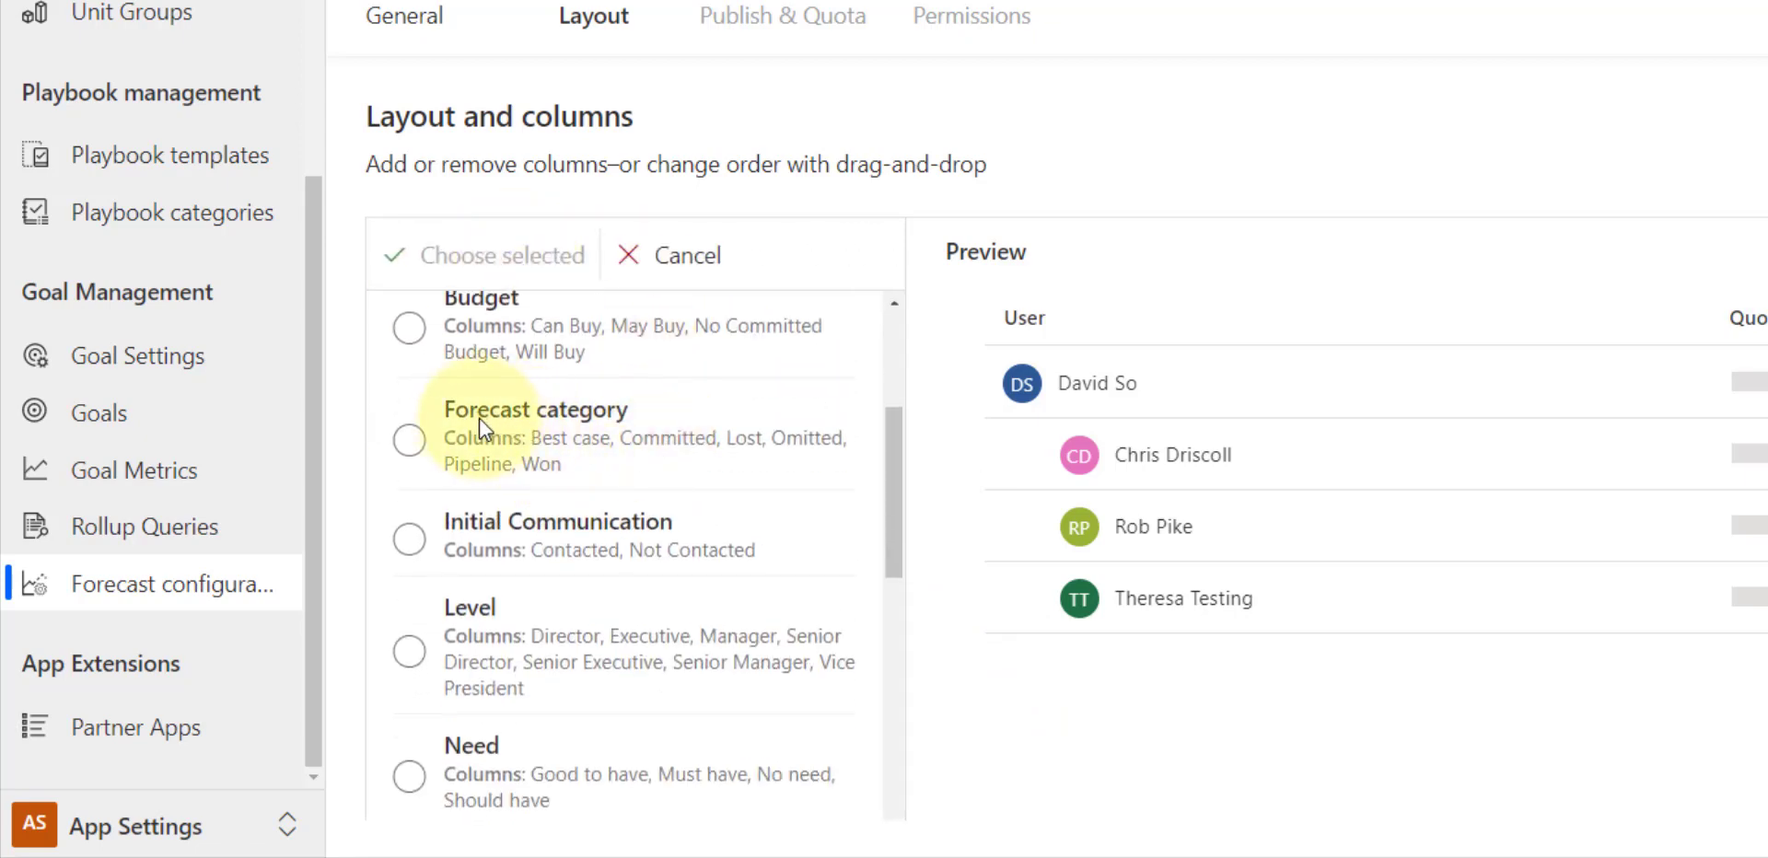
click(411, 440)
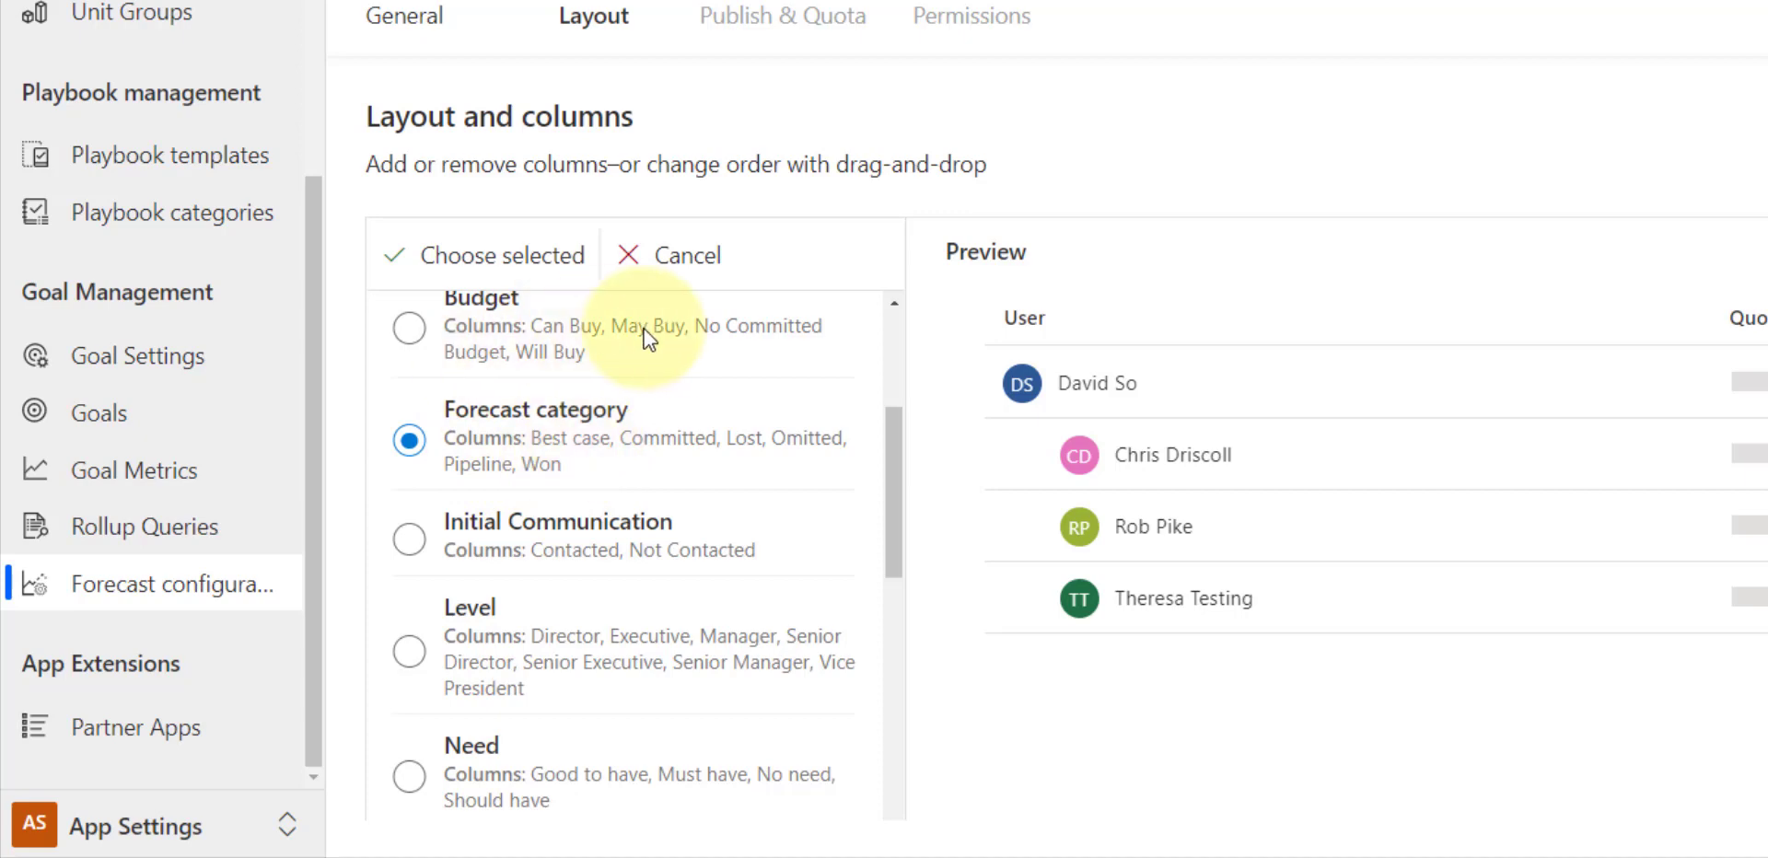
click(521, 266)
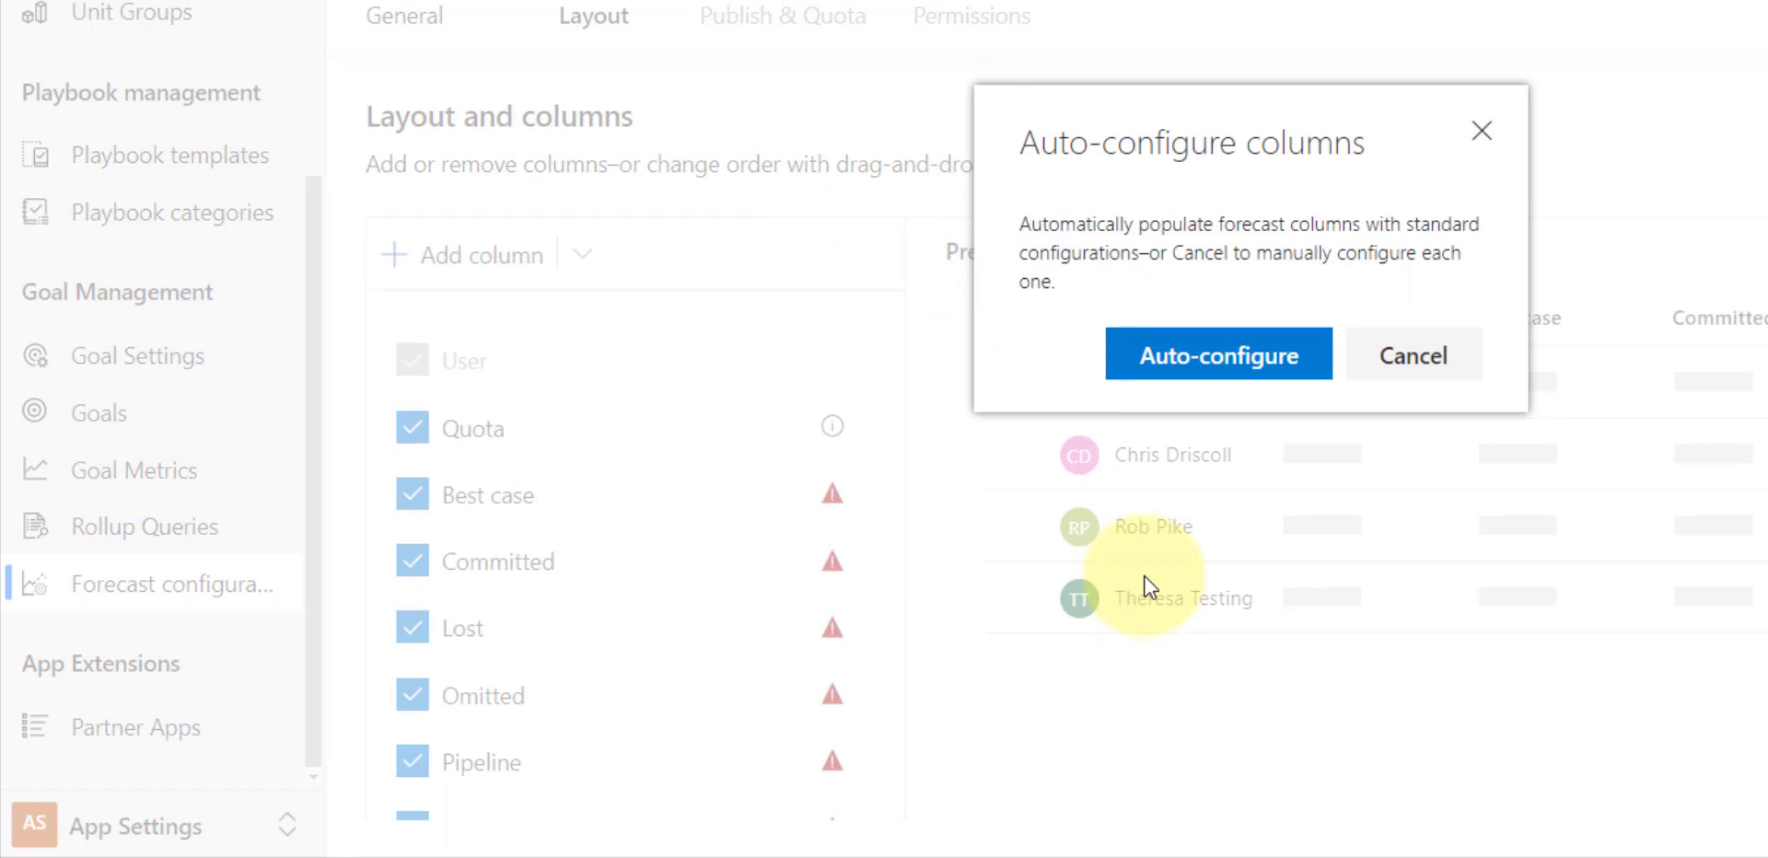
click(1229, 358)
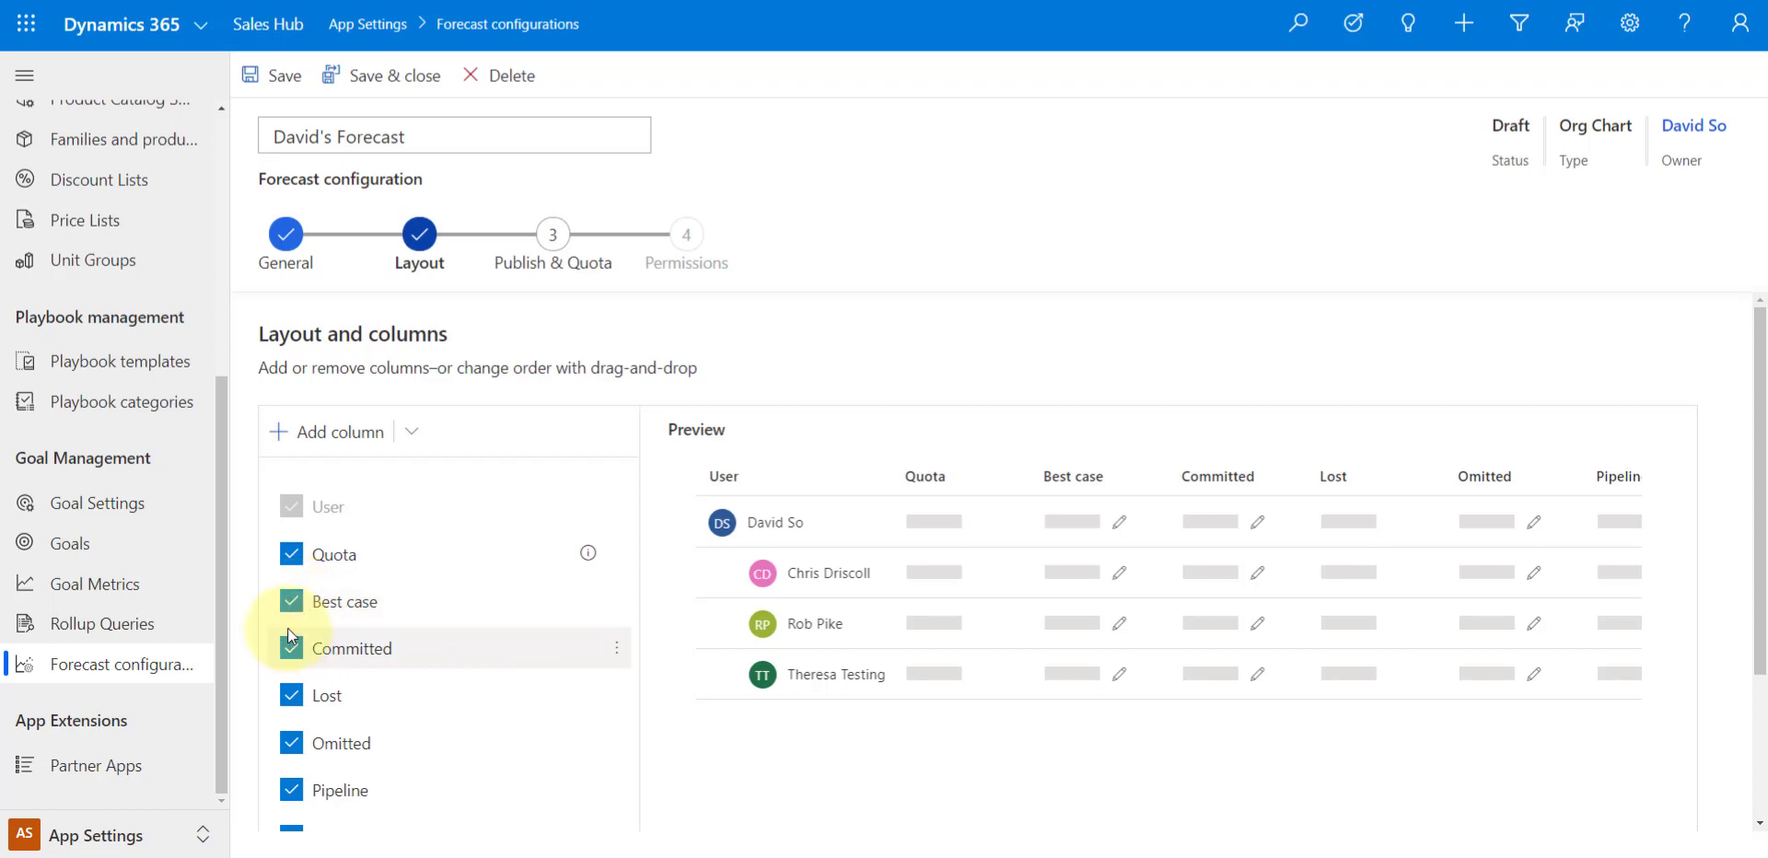
scroll(291, 652, down, 1)
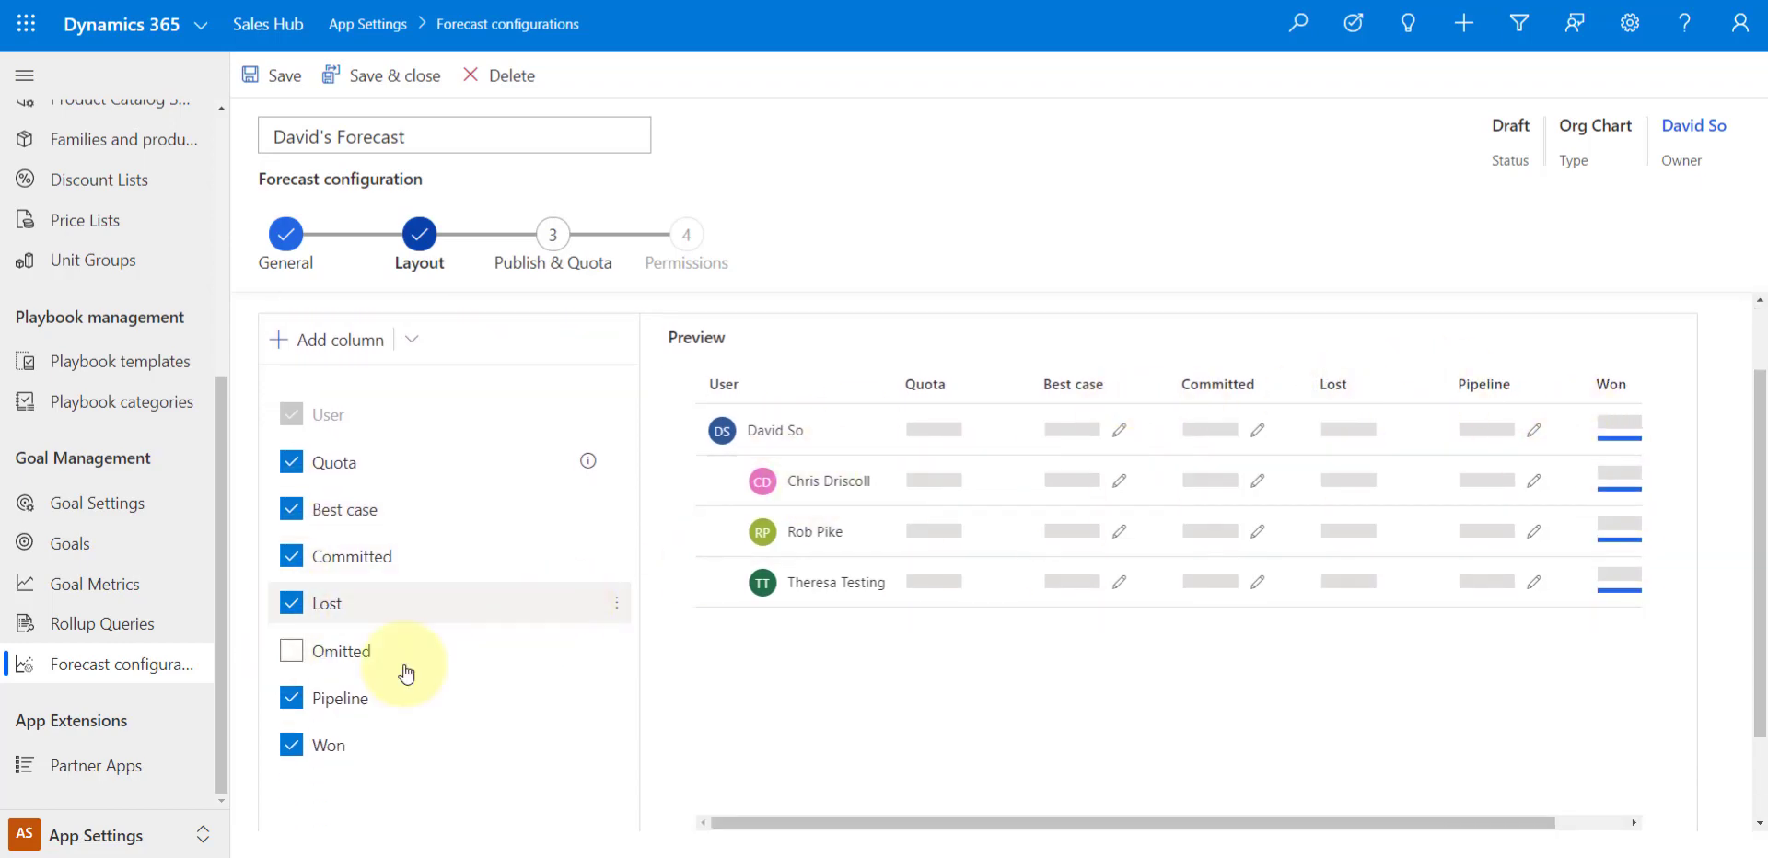
scroll(444, 683, up, 1)
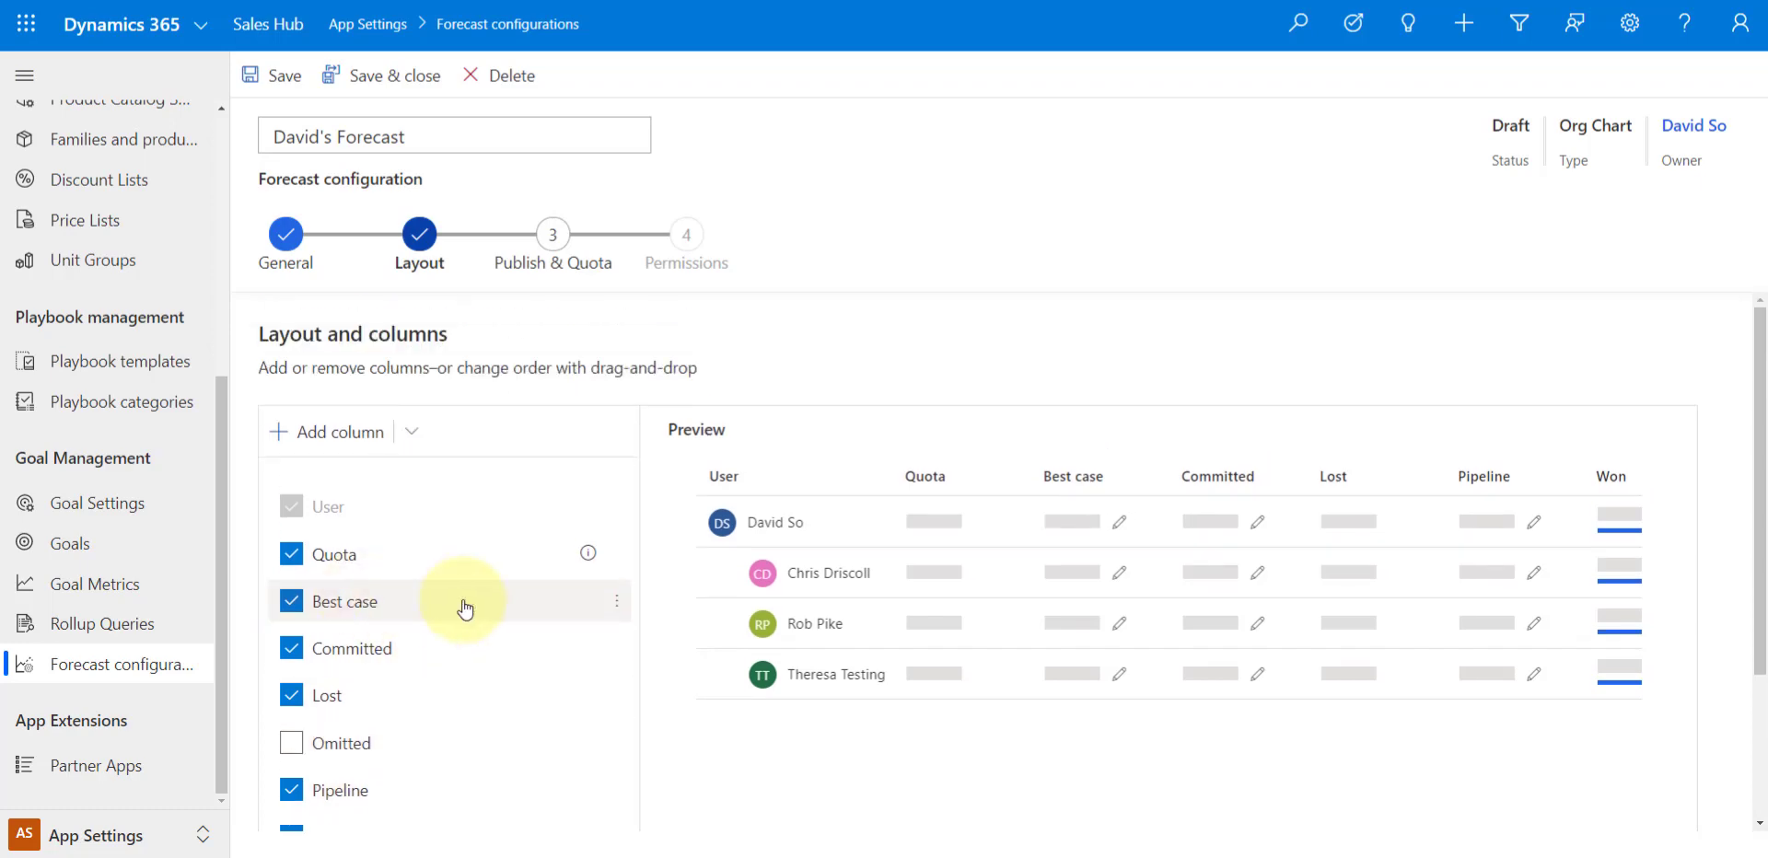
- Configure the Best case column to disallow adjustments and show progress compared to quota, and save it
click(616, 602)
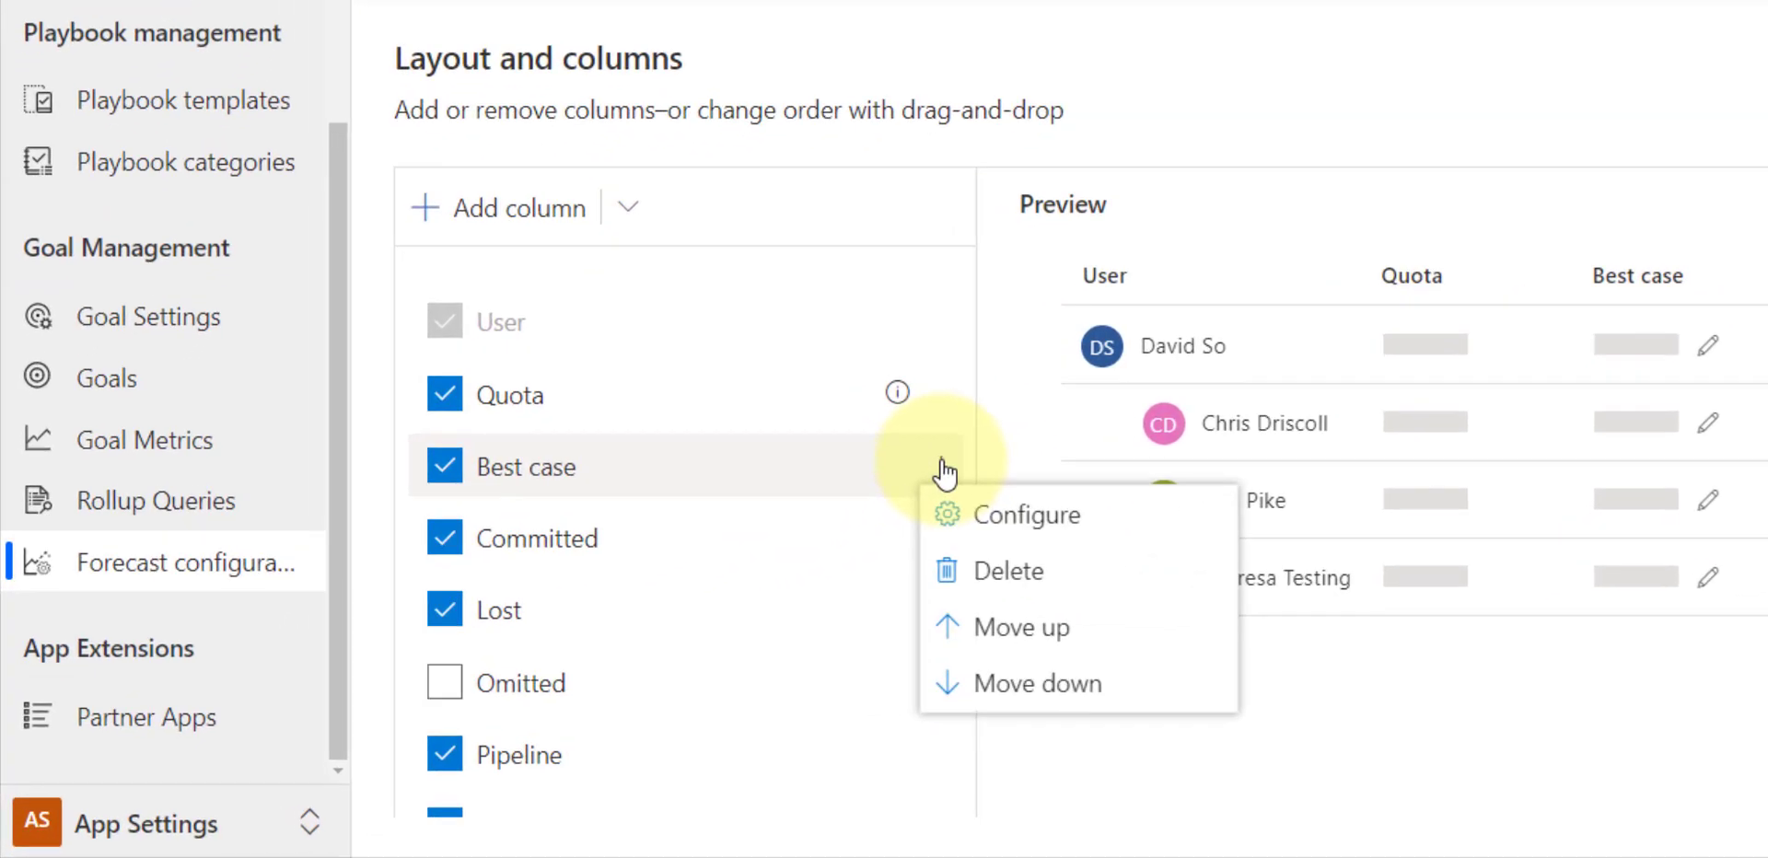
click(1038, 529)
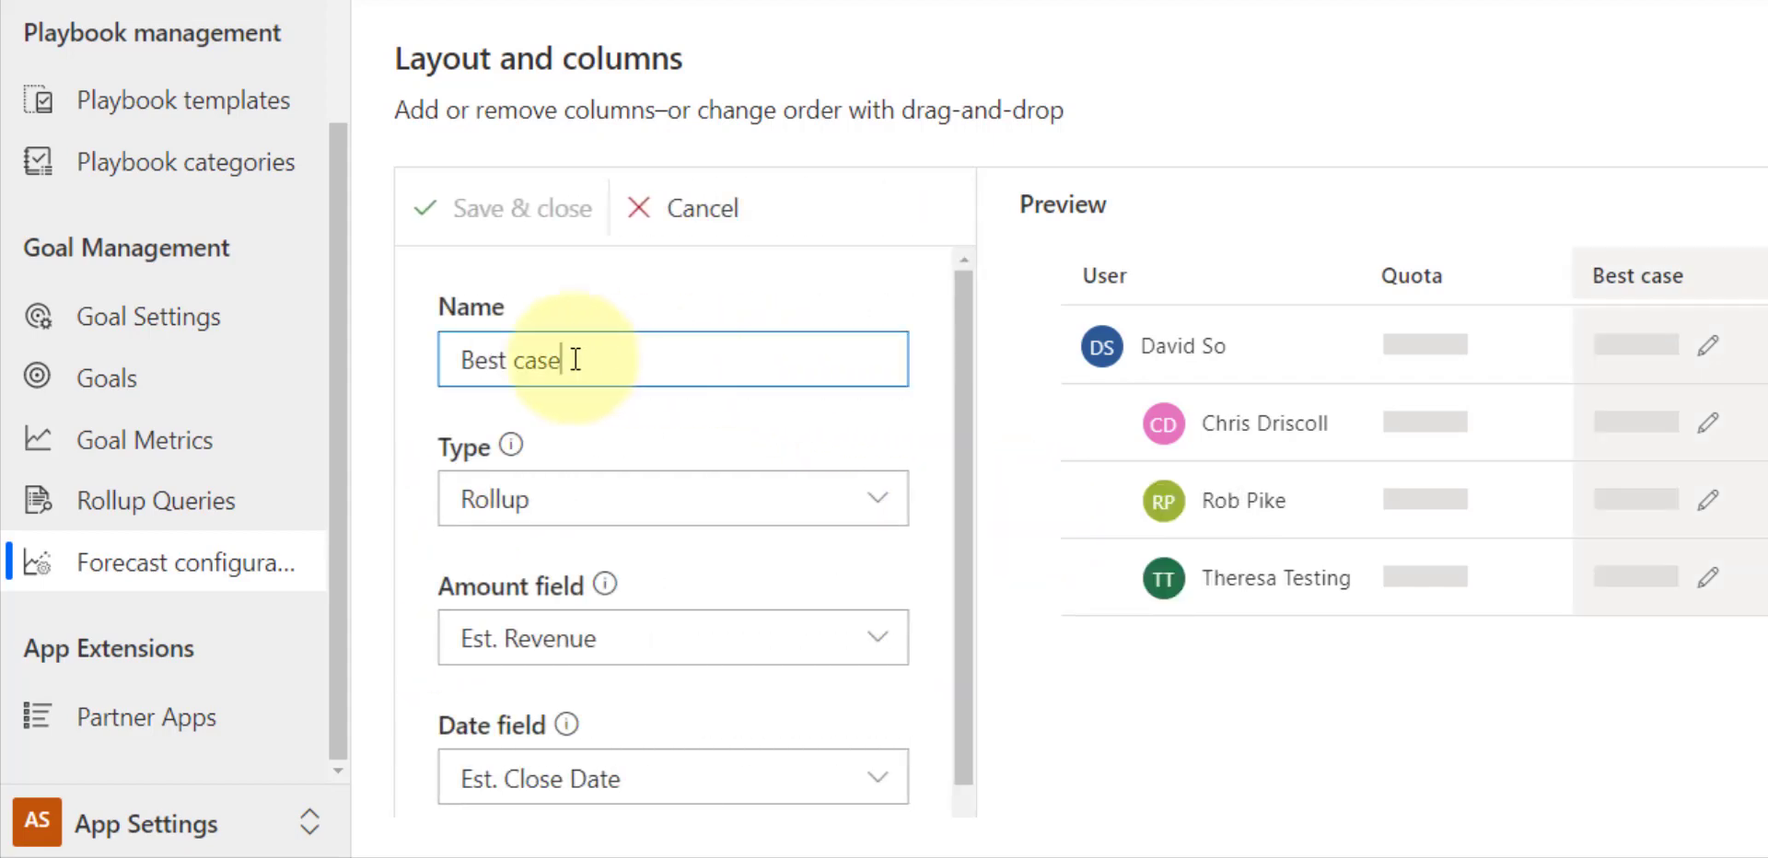
drag(572, 360, 458, 362)
drag(971, 442, 979, 632)
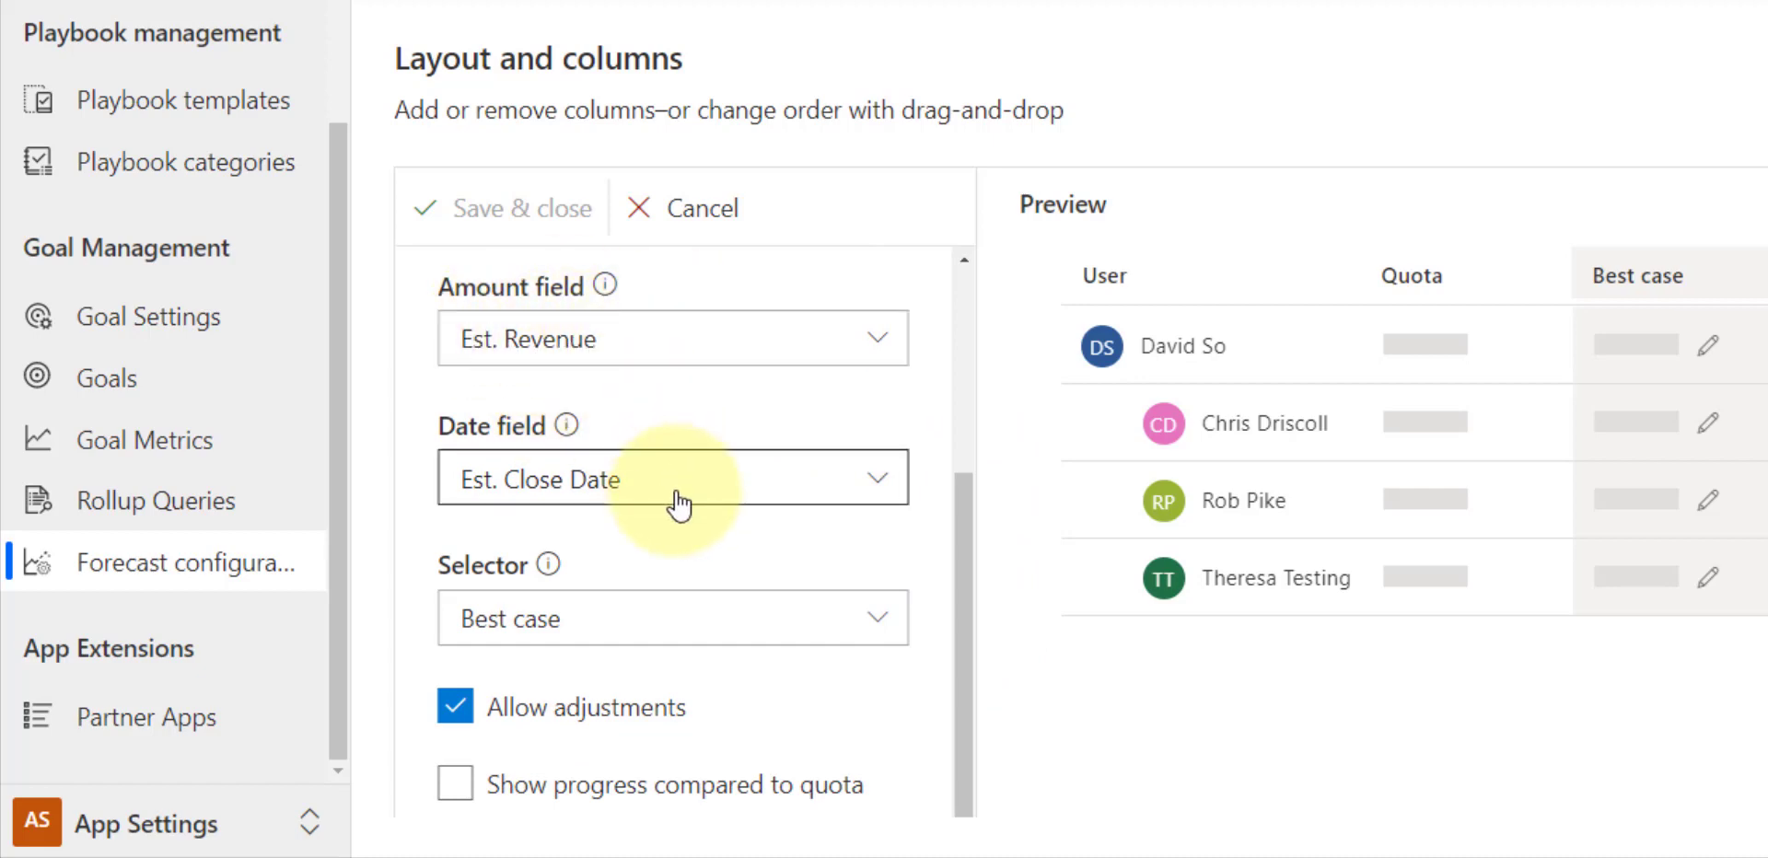
click(876, 619)
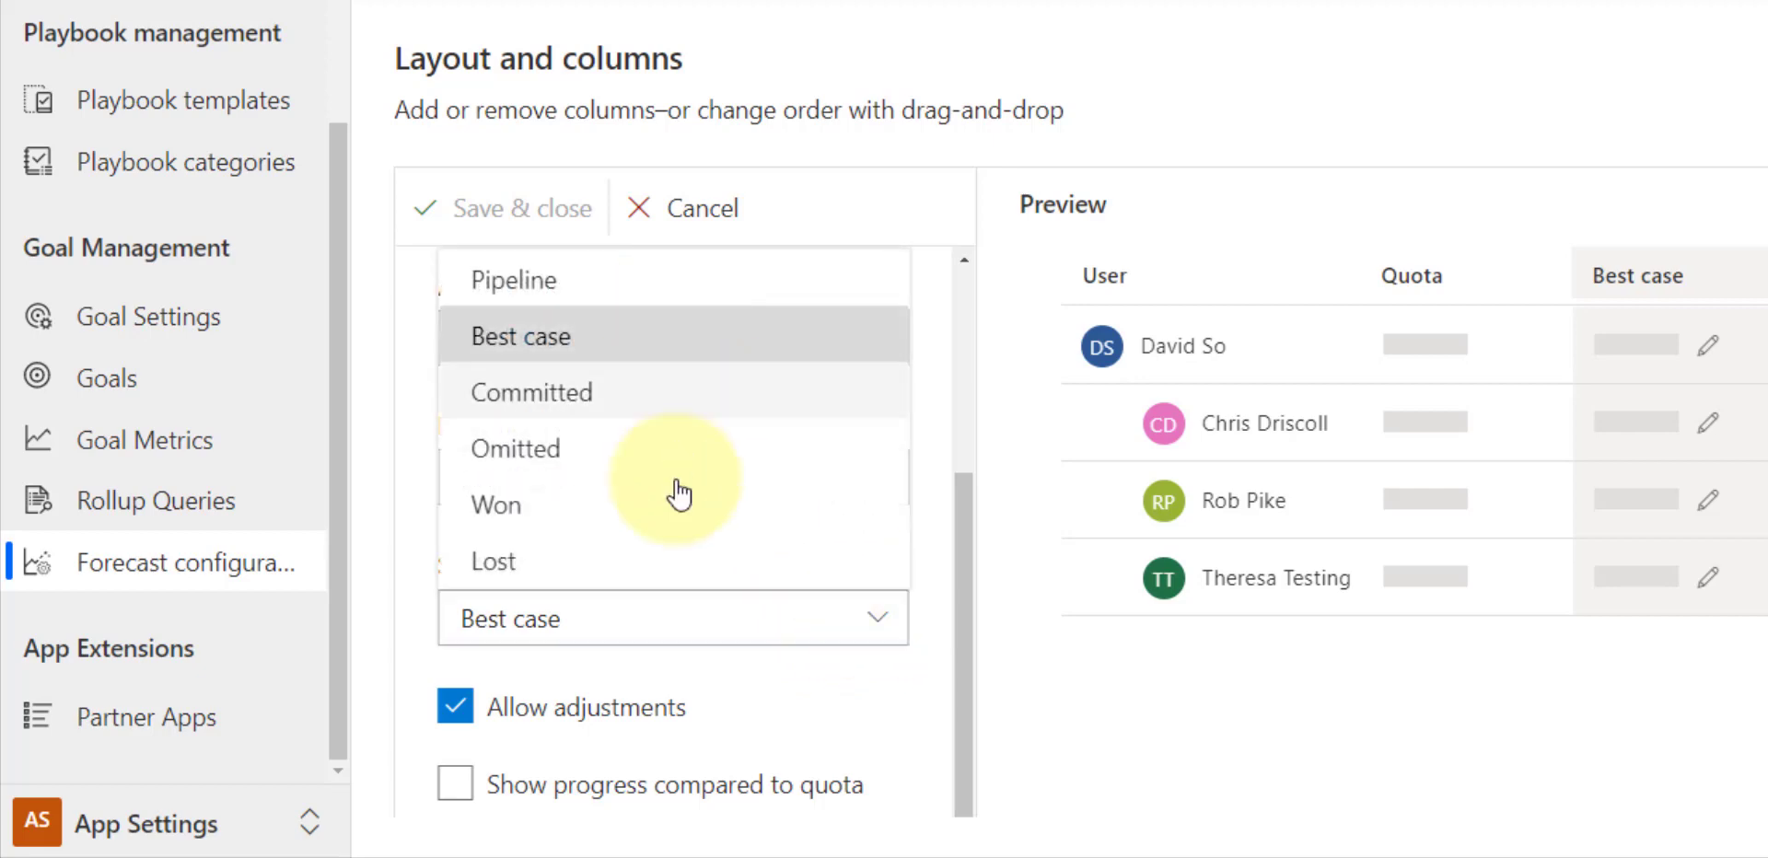
click(958, 520)
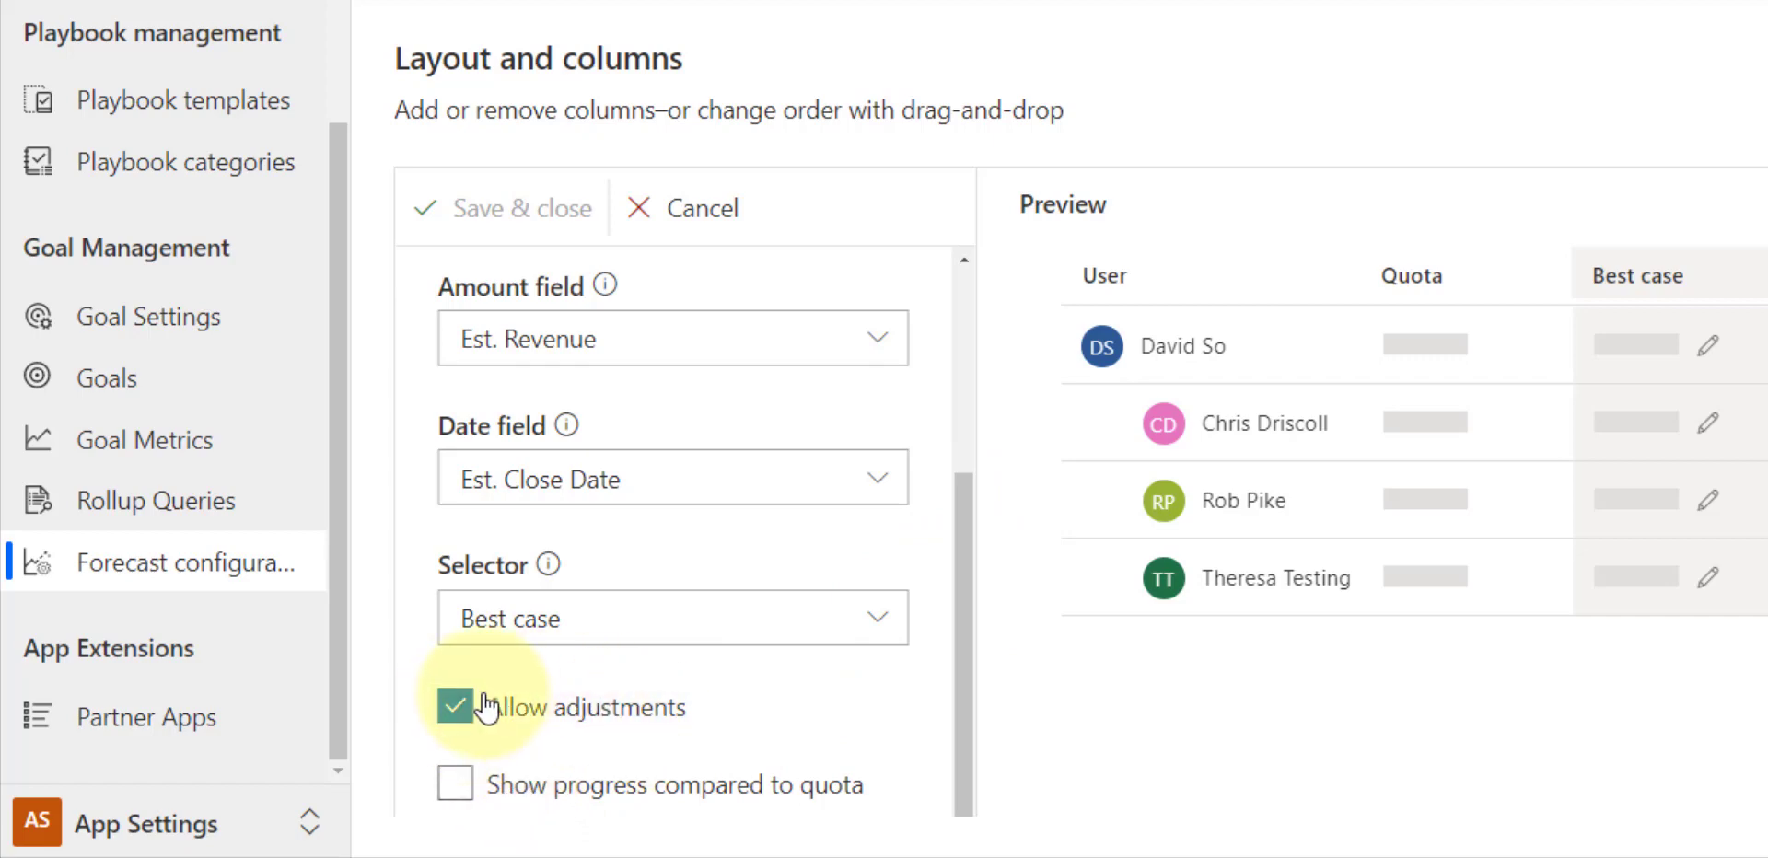
click(459, 714)
click(497, 804)
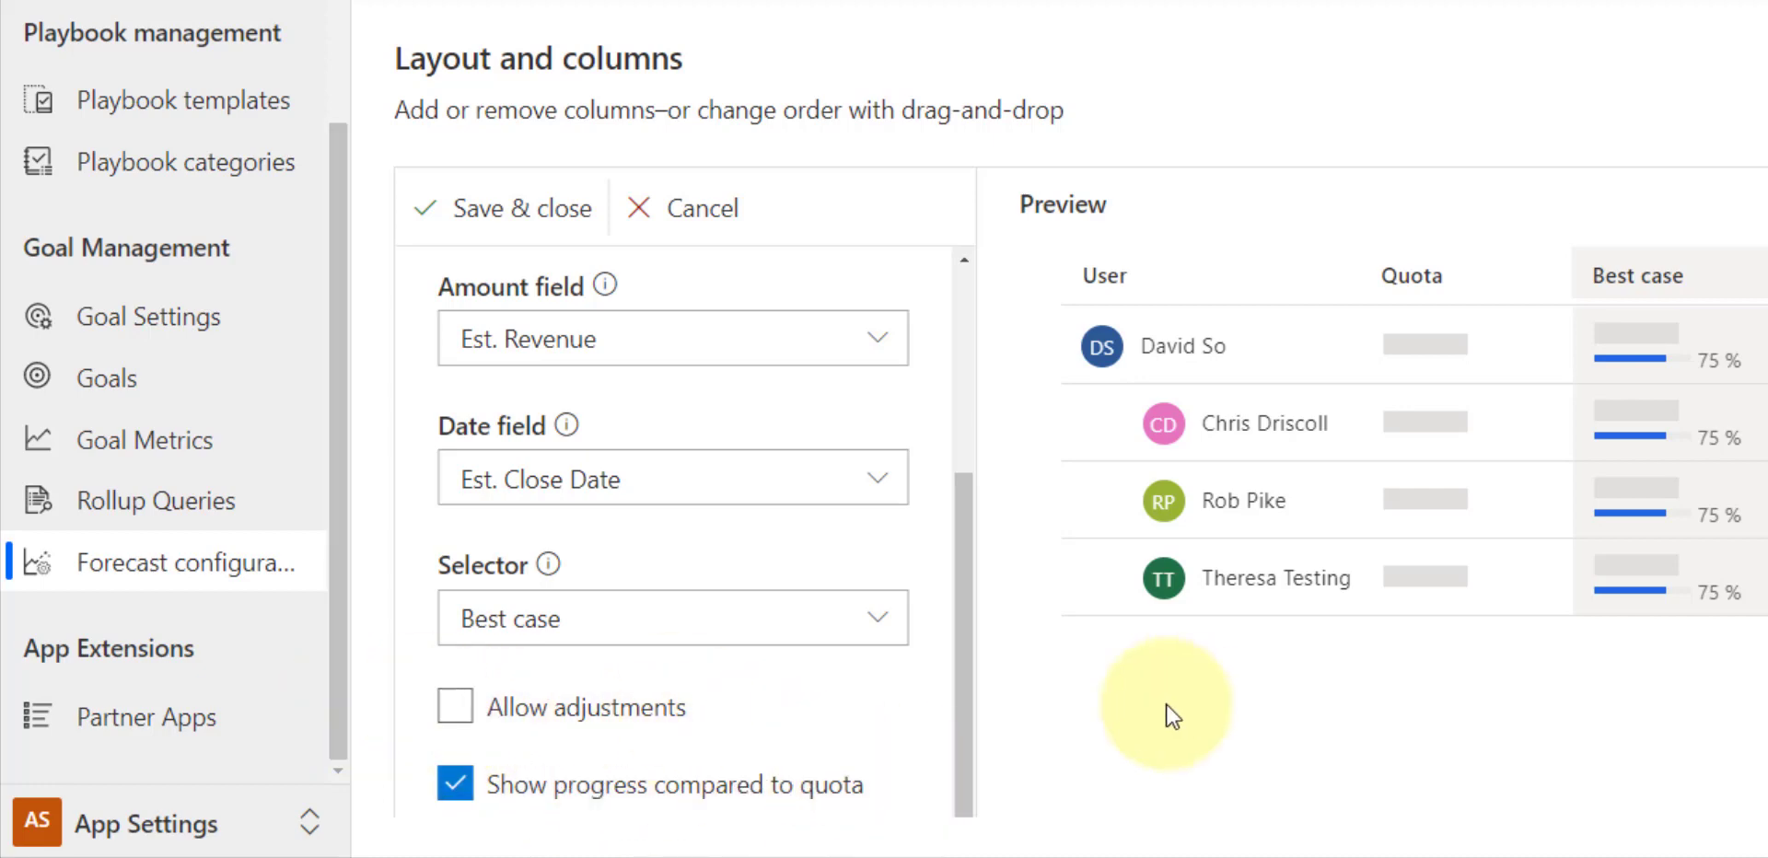
drag(975, 638, 892, 430)
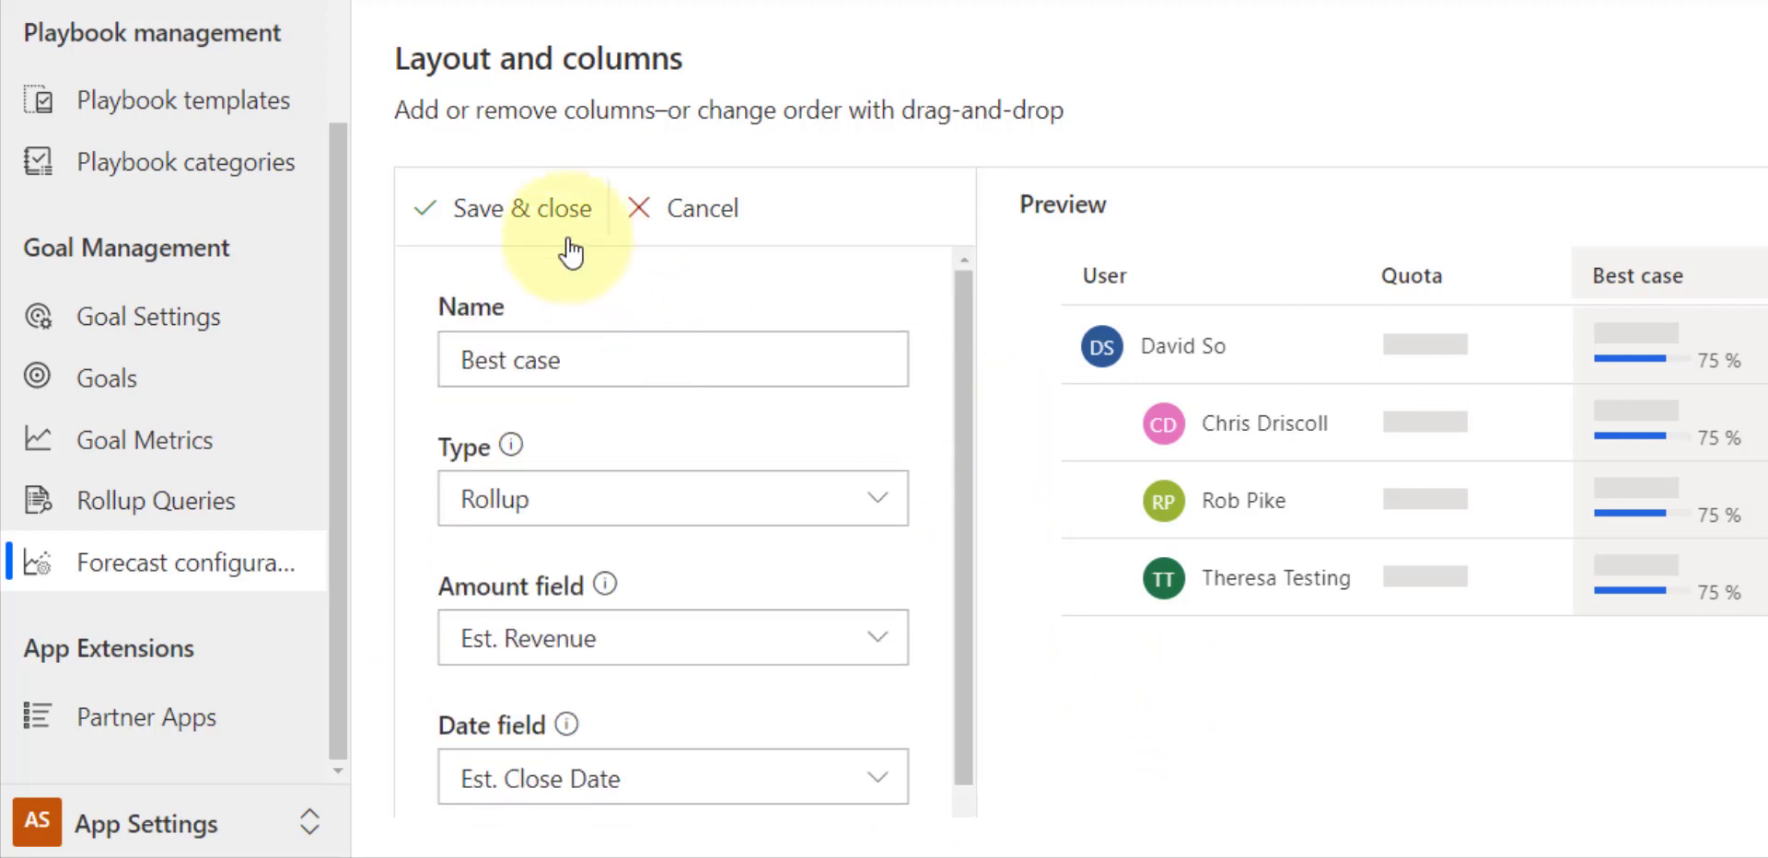
click(543, 213)
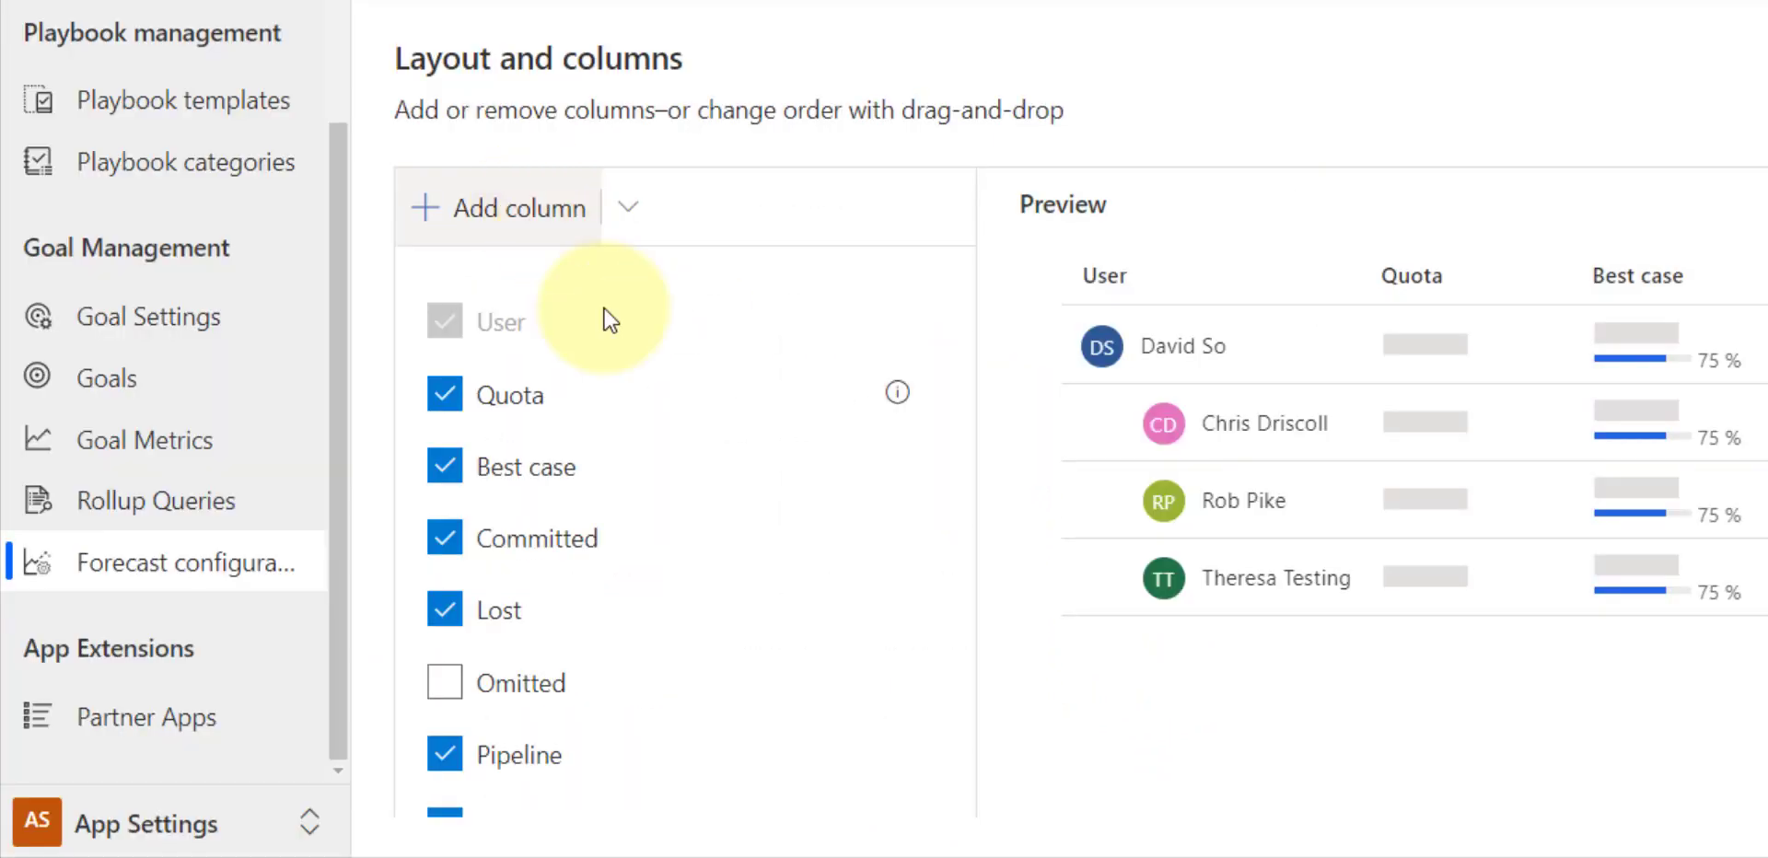
- Configure the Committed column to disallow adjustments and show progress compared to quota, and save it
click(937, 545)
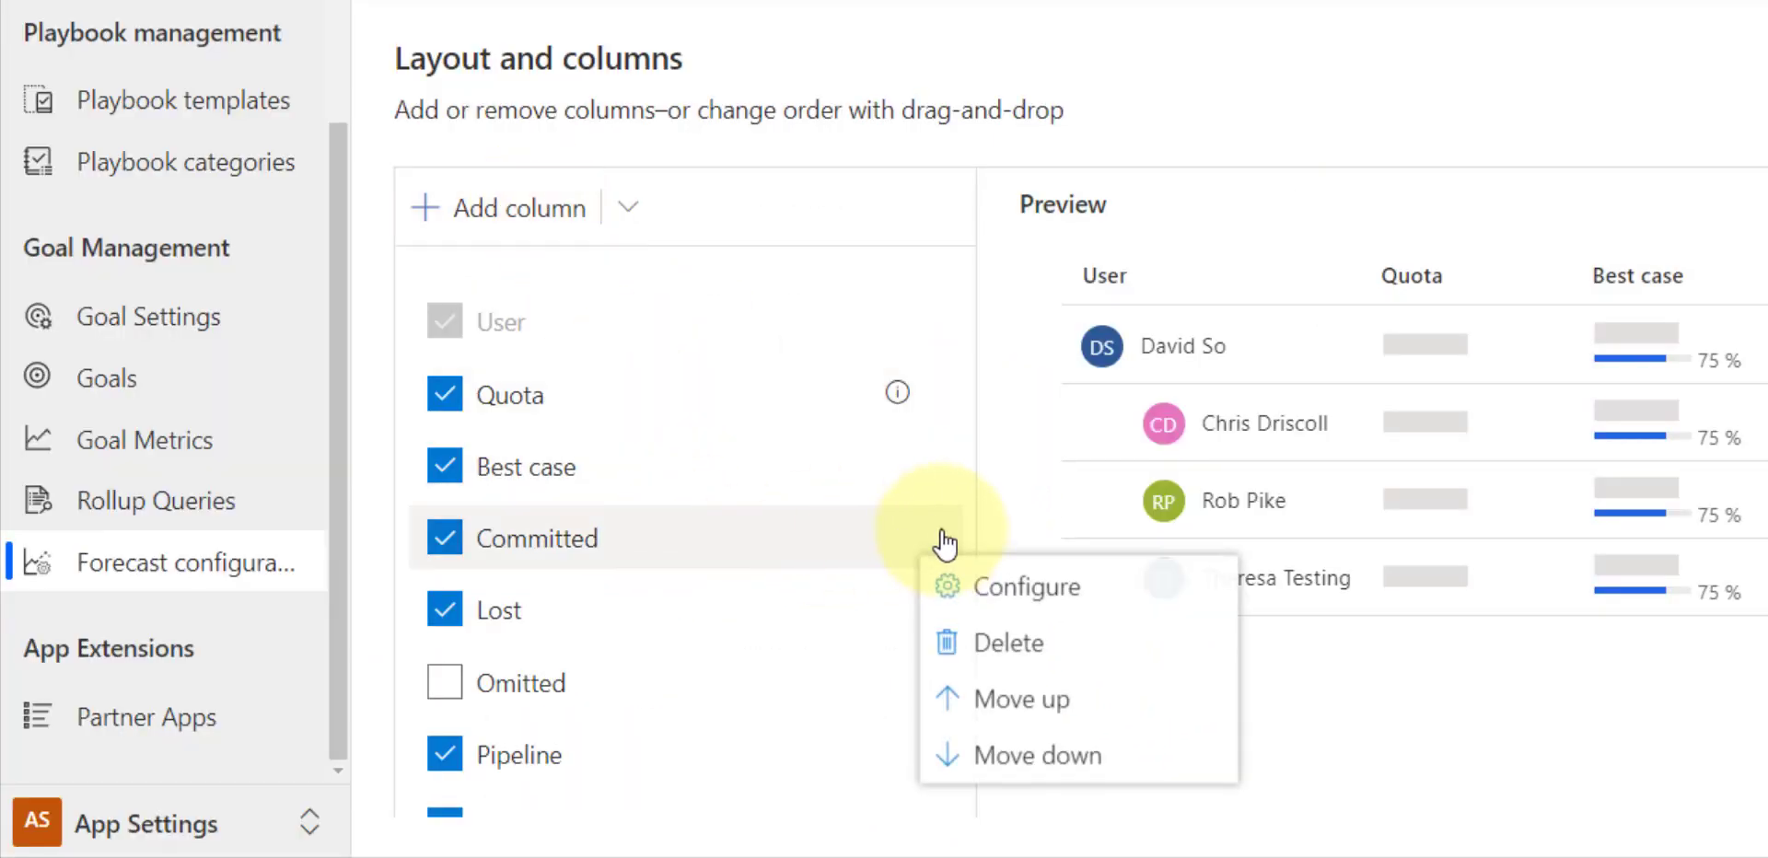
click(1018, 585)
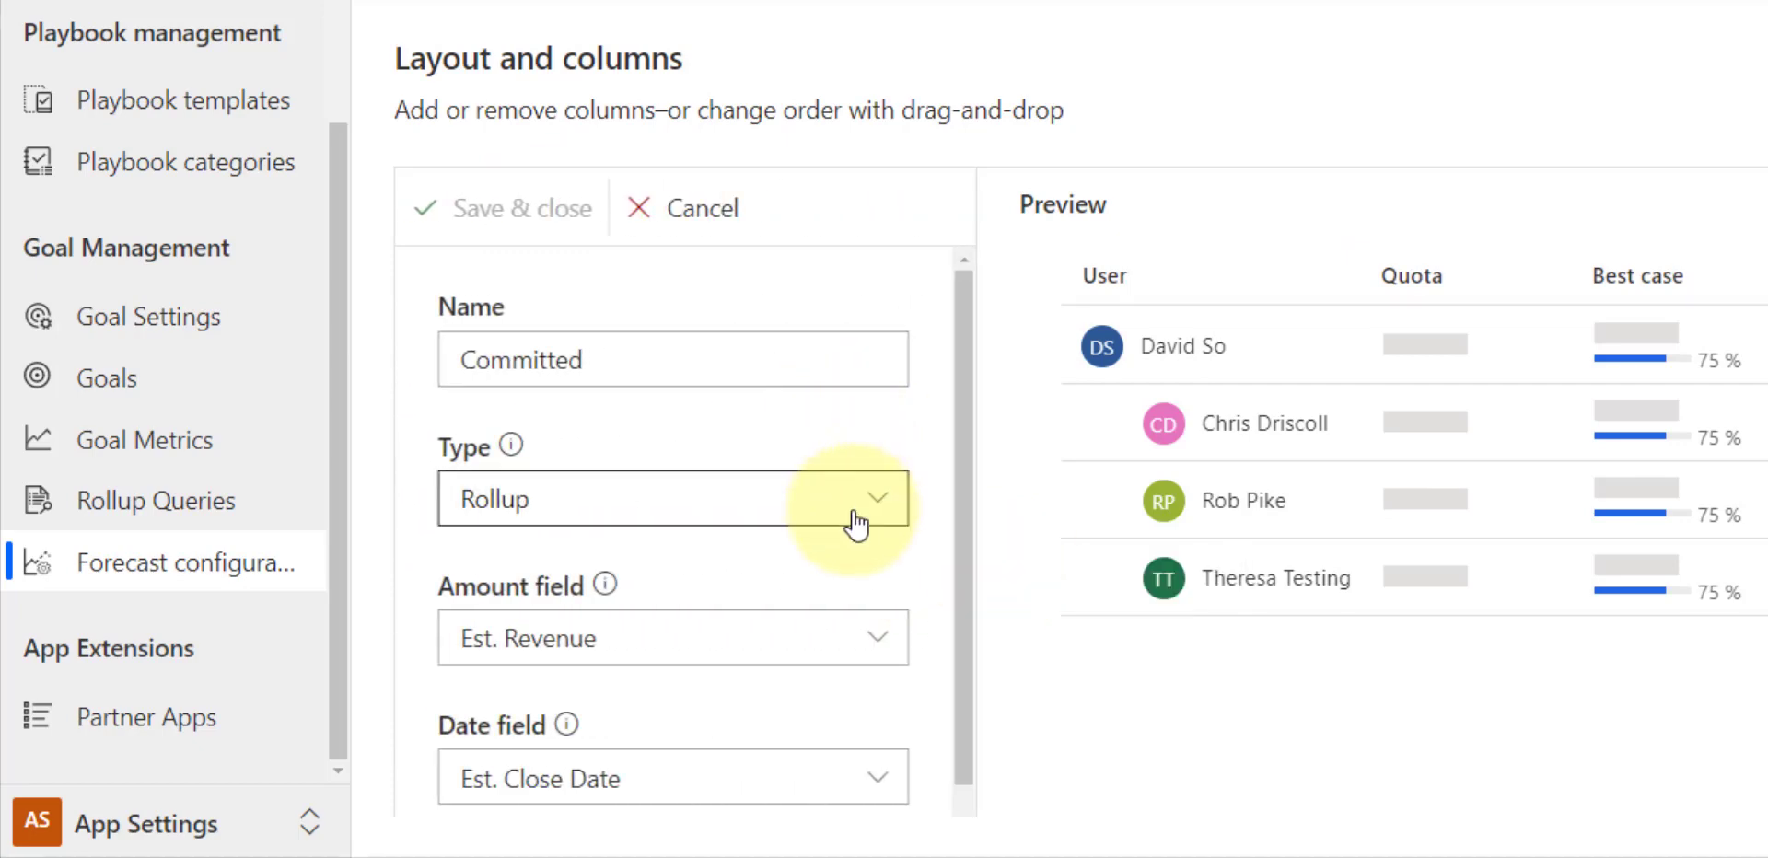
scroll(681, 498, down, 2)
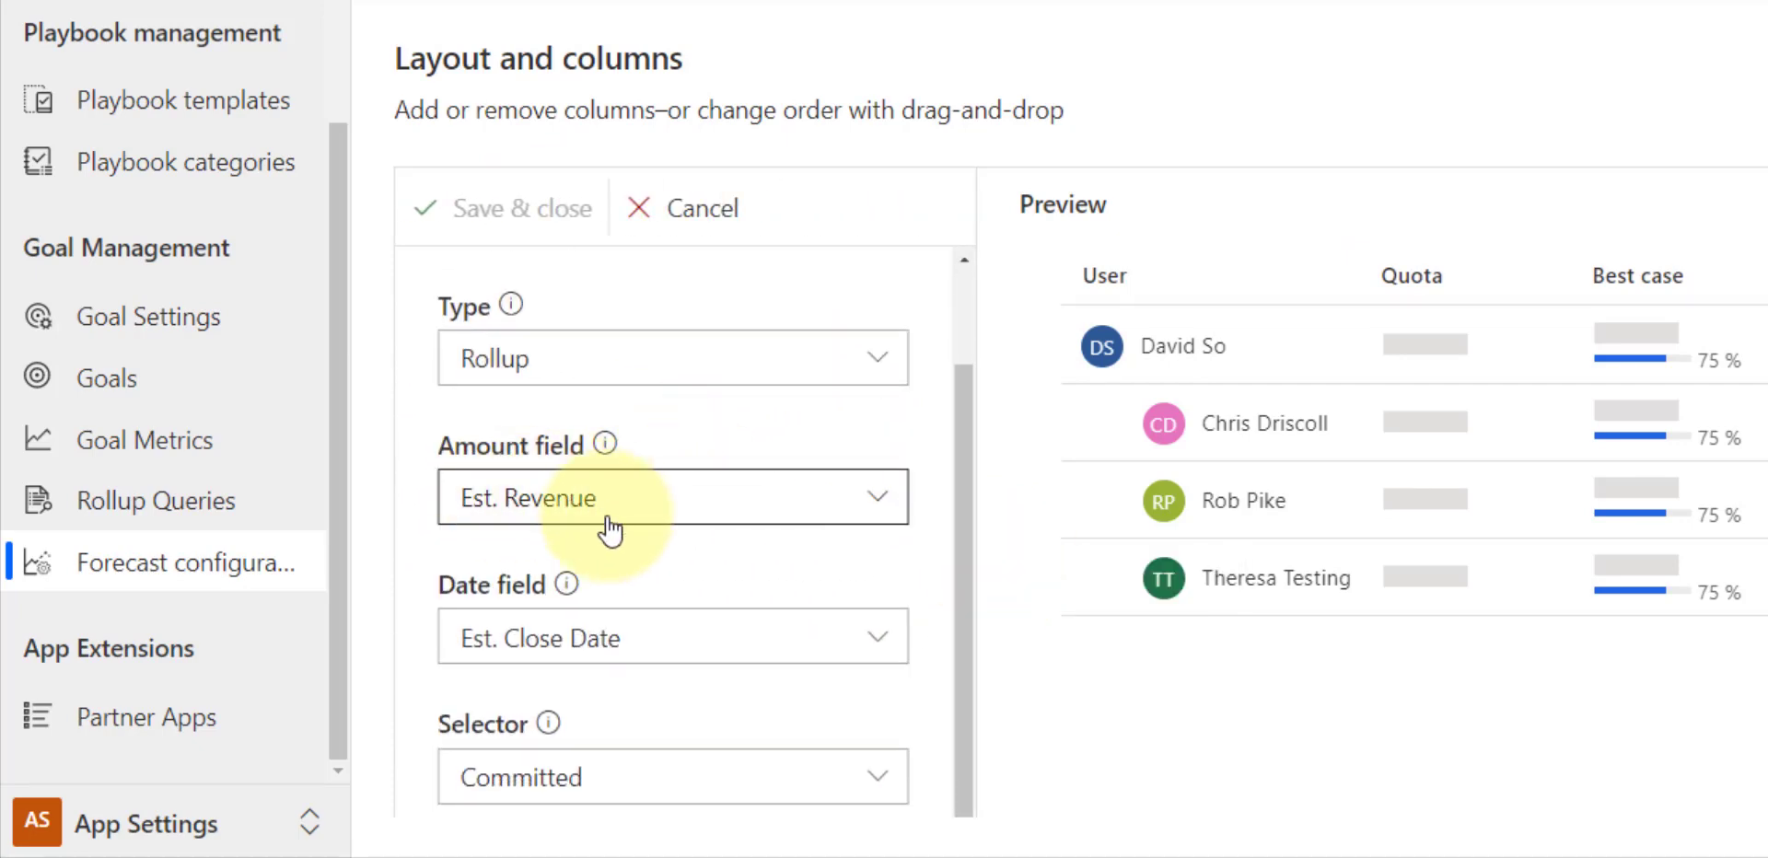
scroll(665, 654, down, 2)
scroll(665, 655, down, 1)
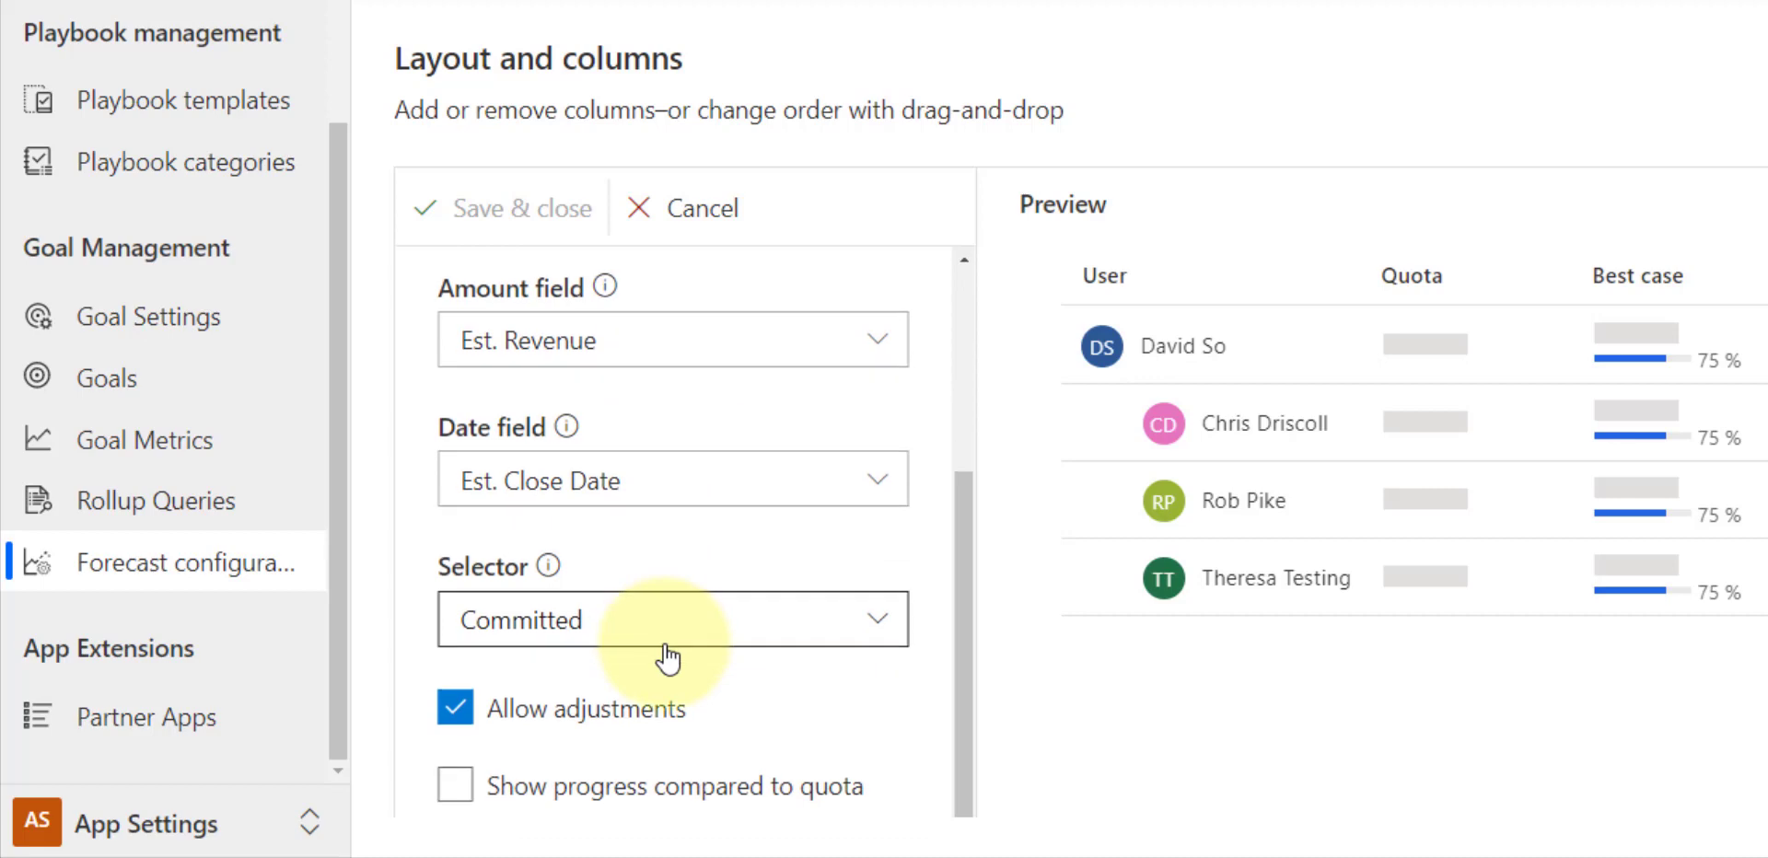
click(471, 792)
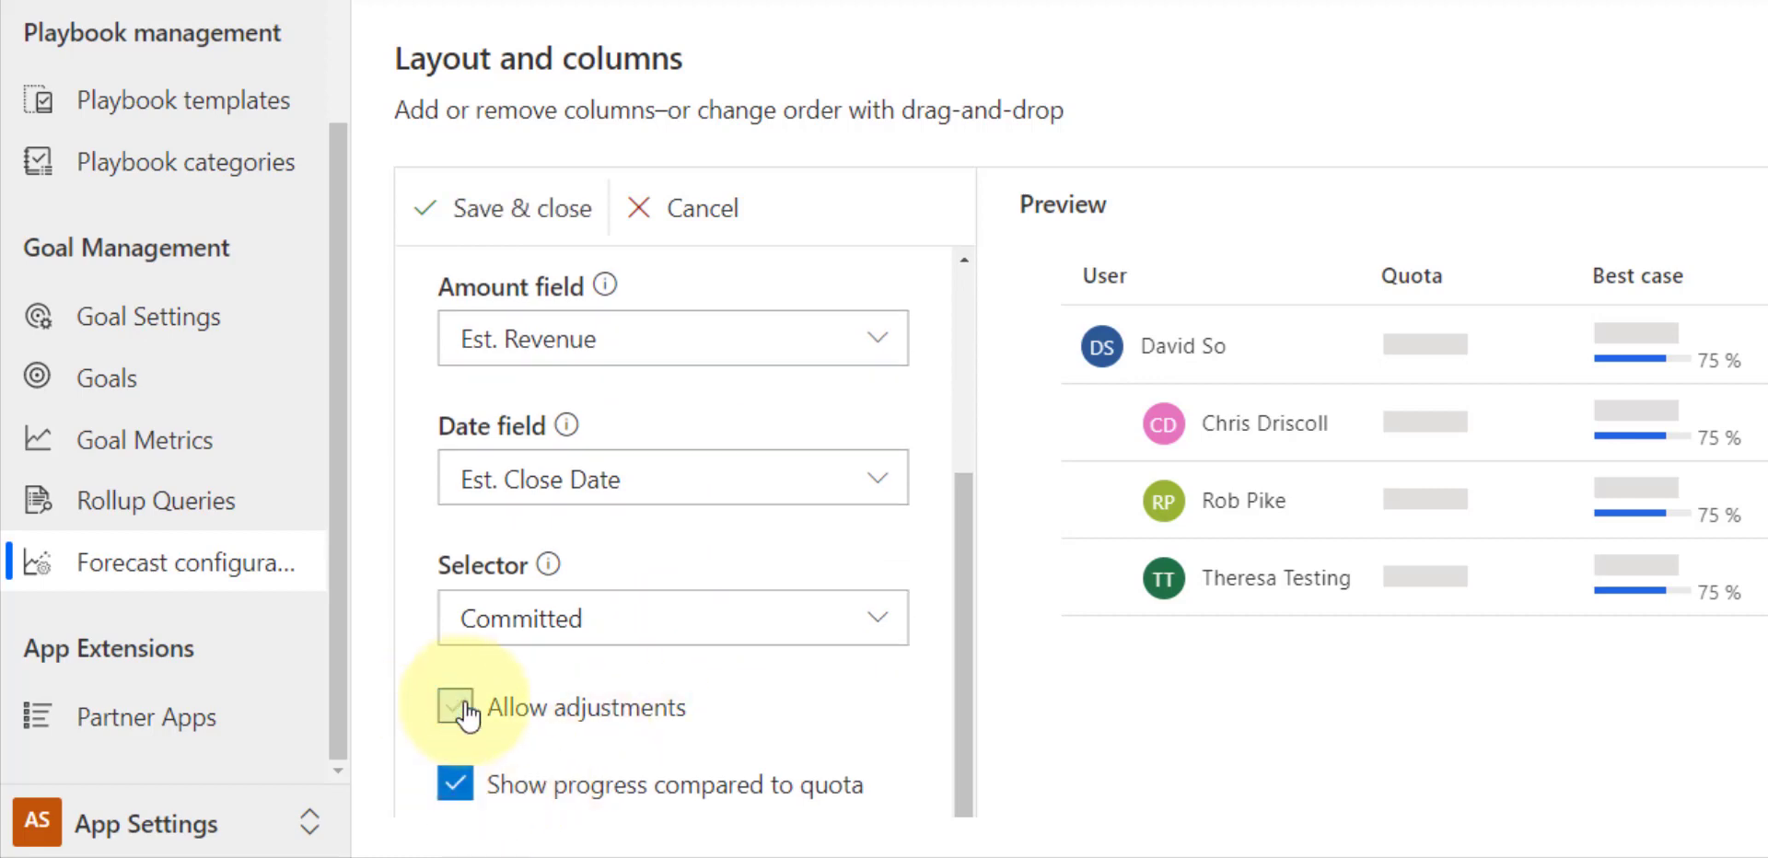
click(549, 221)
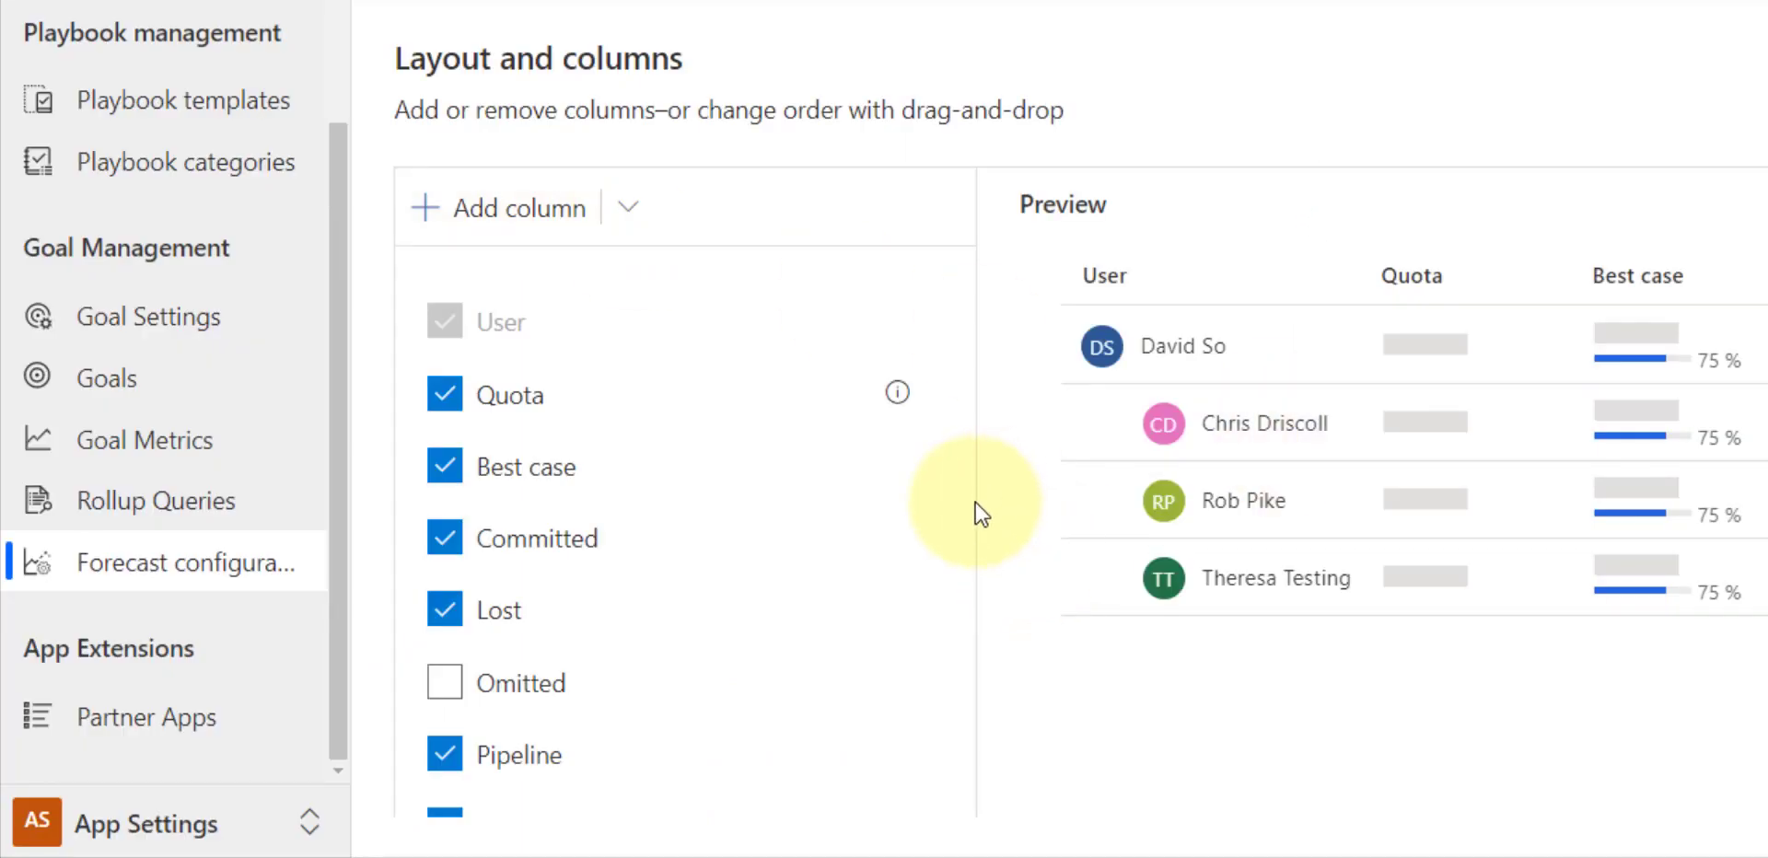
- Open the Lost column's configuration and set its amount field to Est. Revenue
click(946, 608)
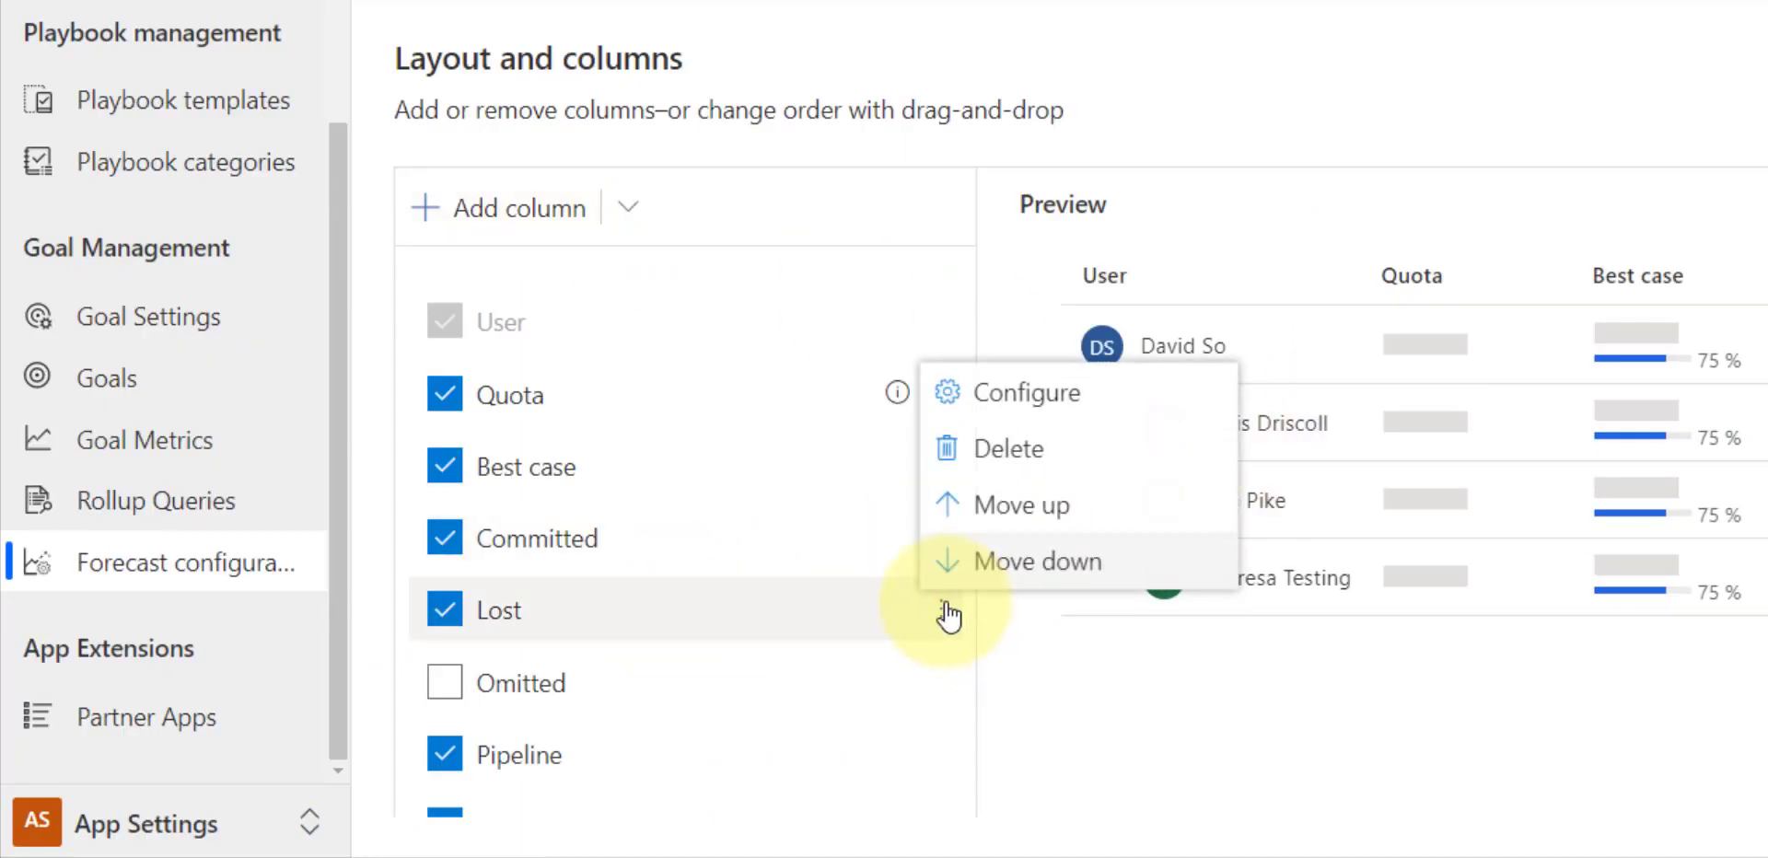
click(1034, 405)
scroll(716, 526, down, 3)
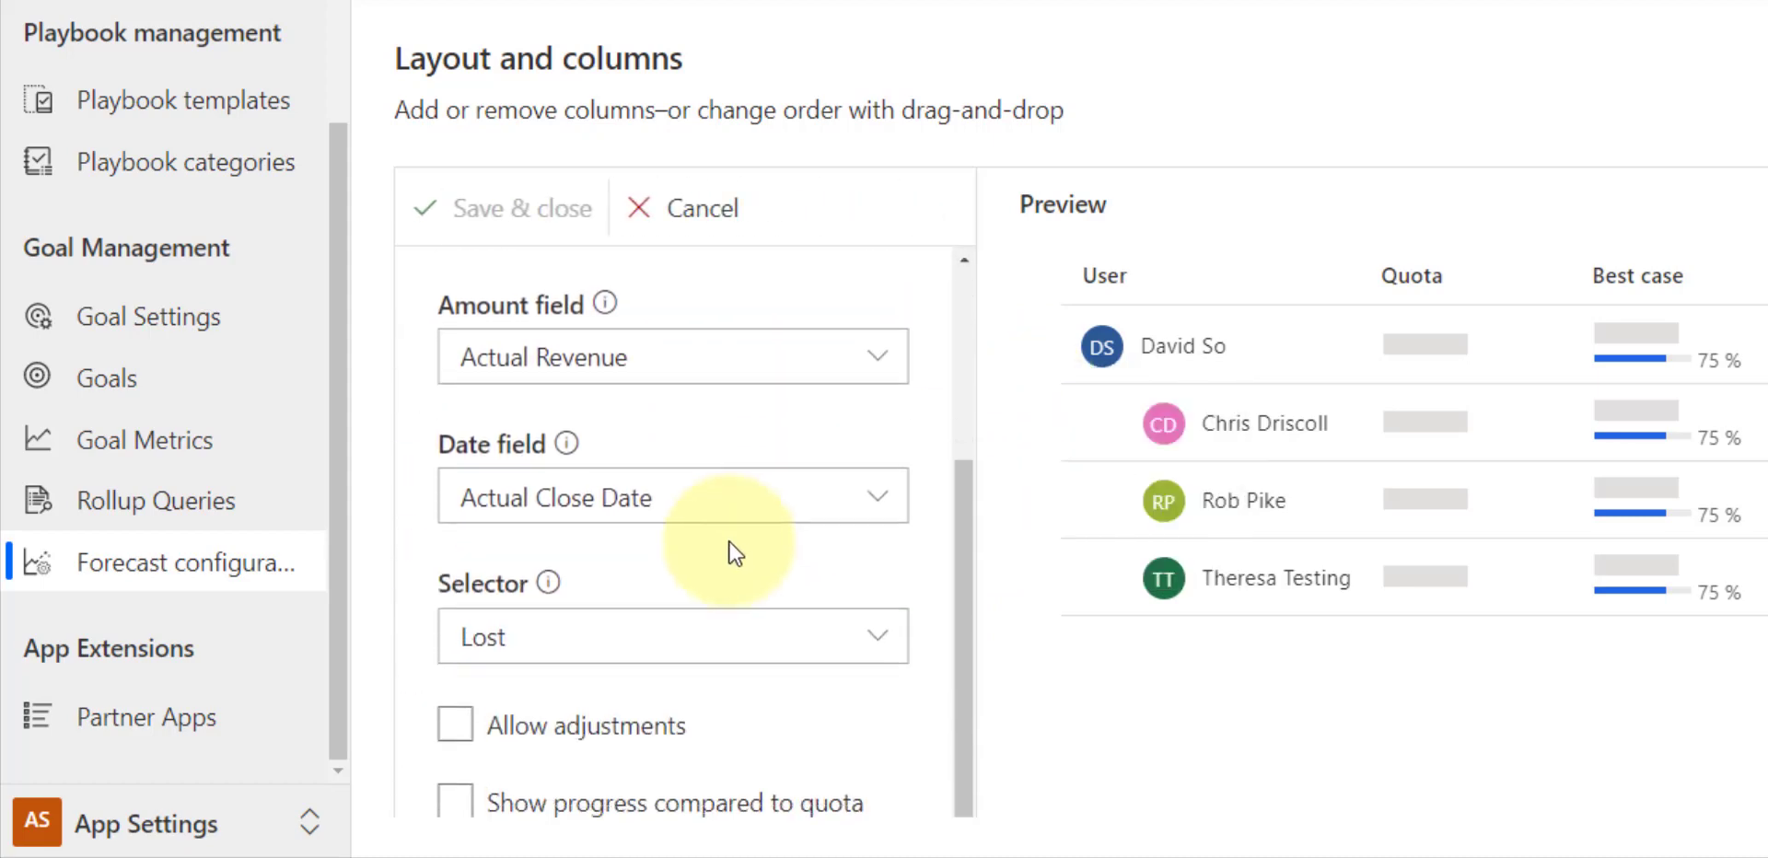
click(876, 354)
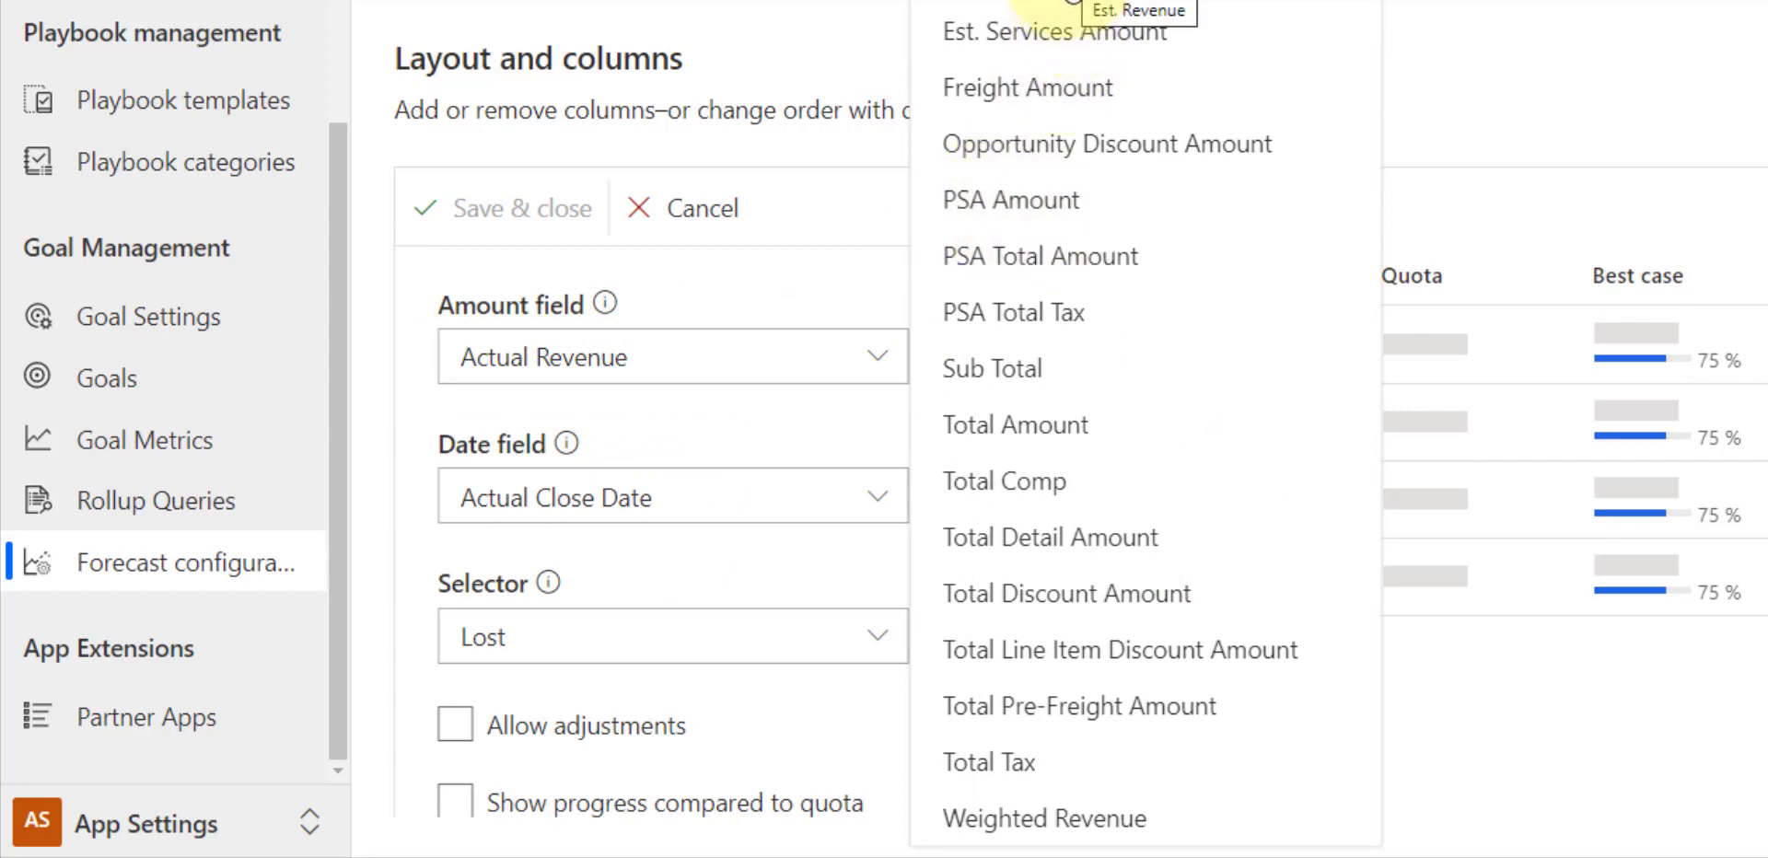
click(1073, 3)
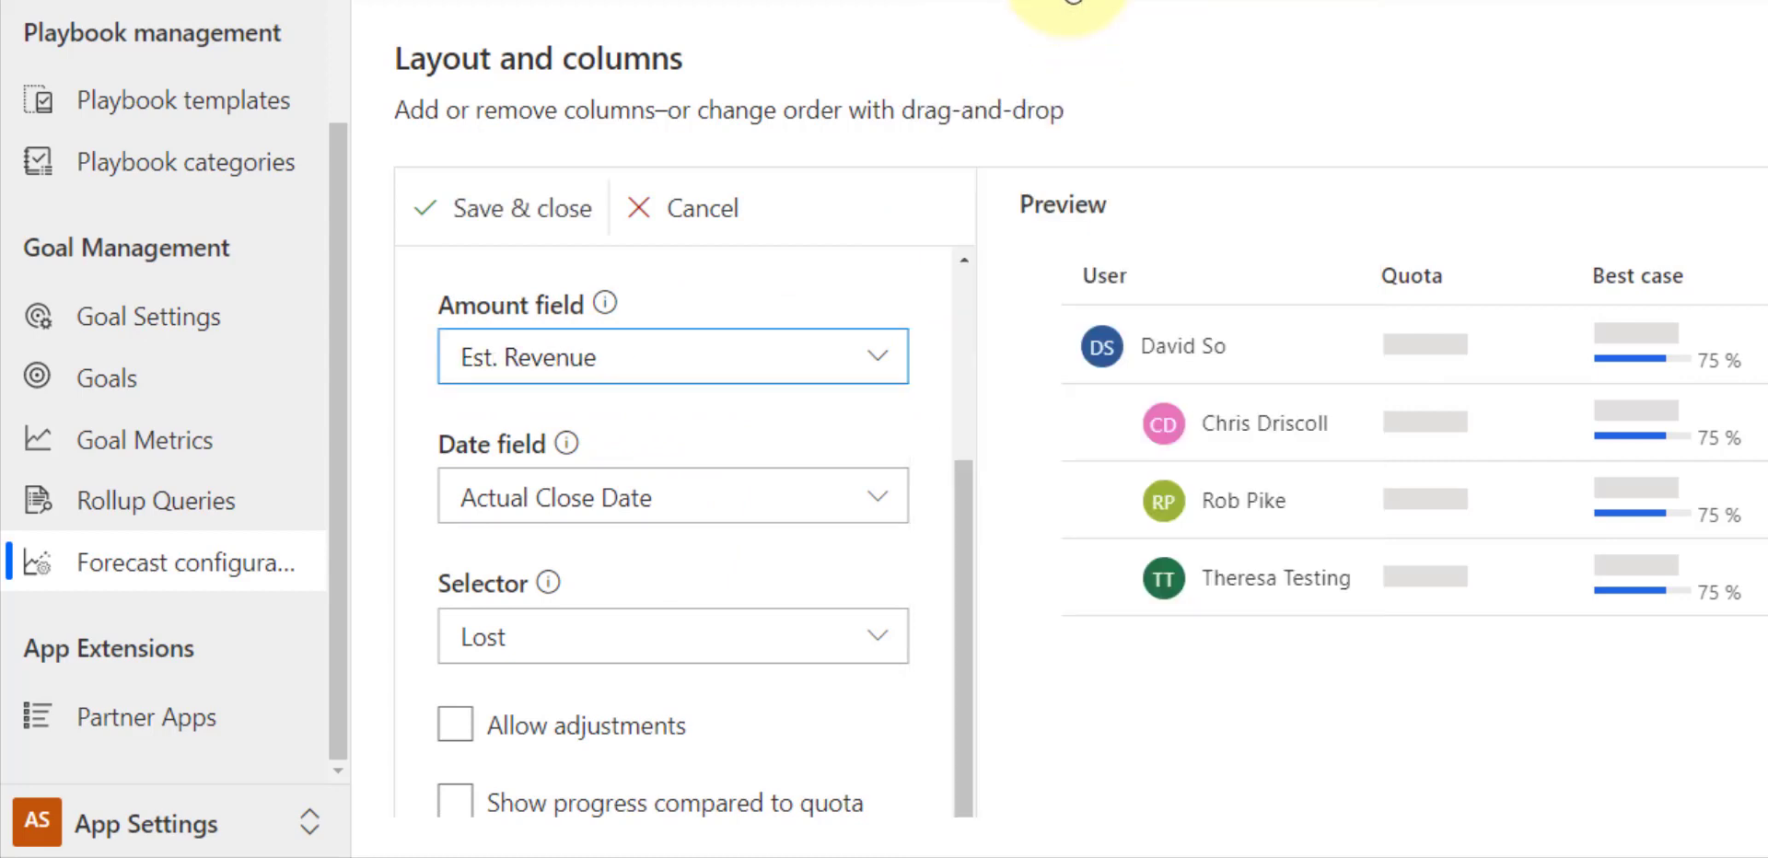
click(707, 509)
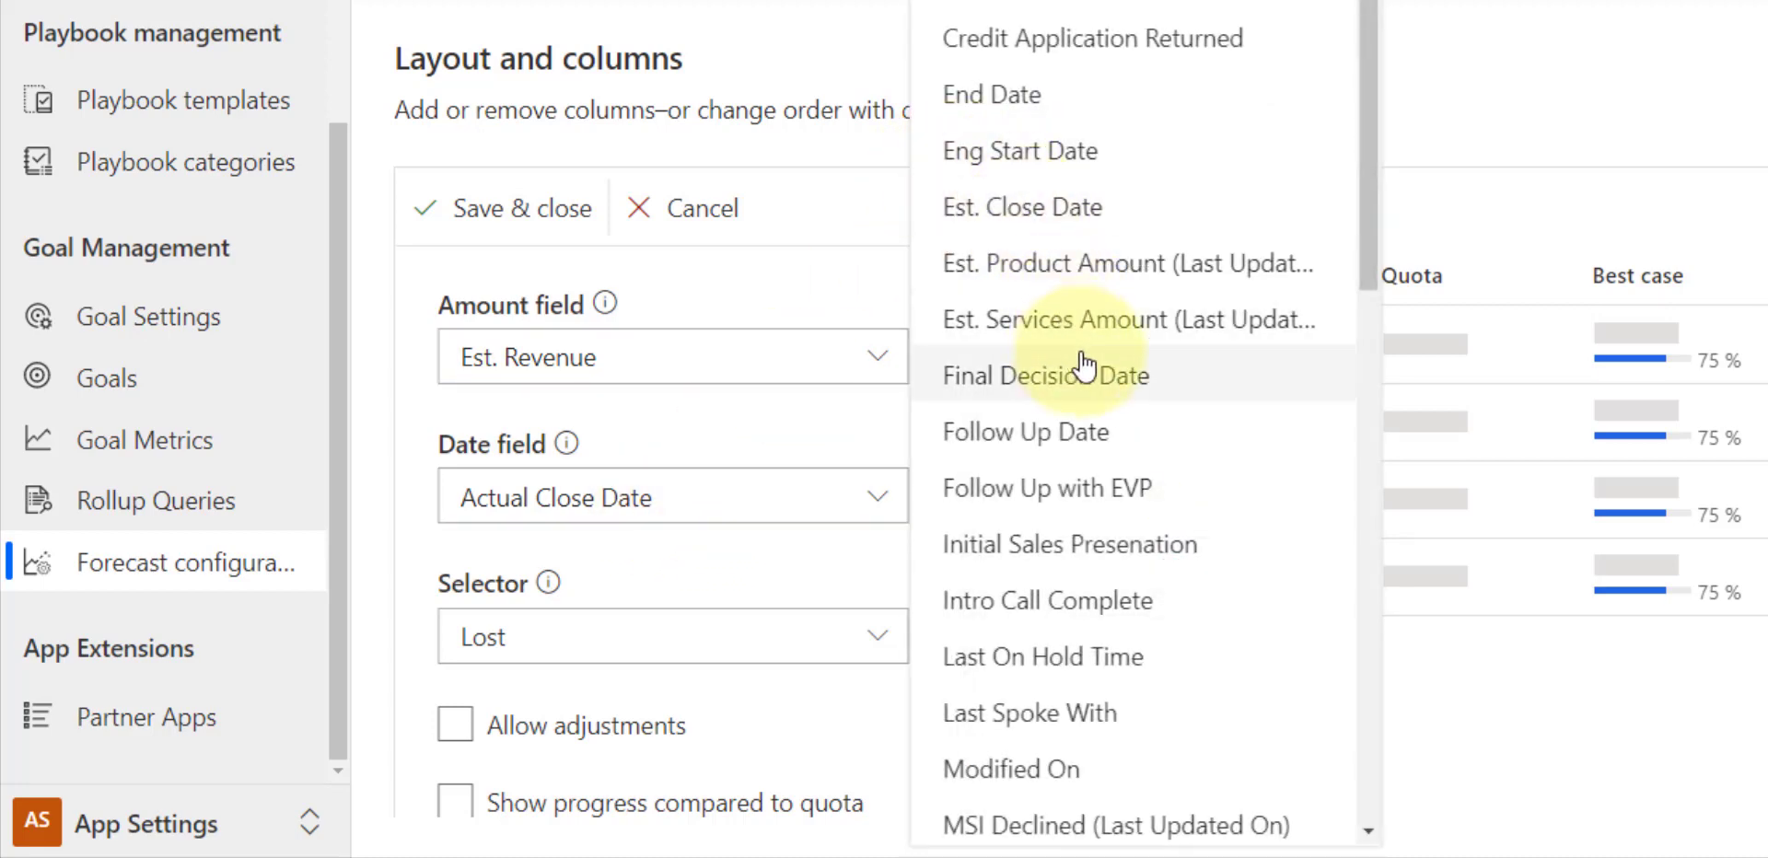
scroll(1116, 204, down, 1)
scroll(1116, 205, down, 1)
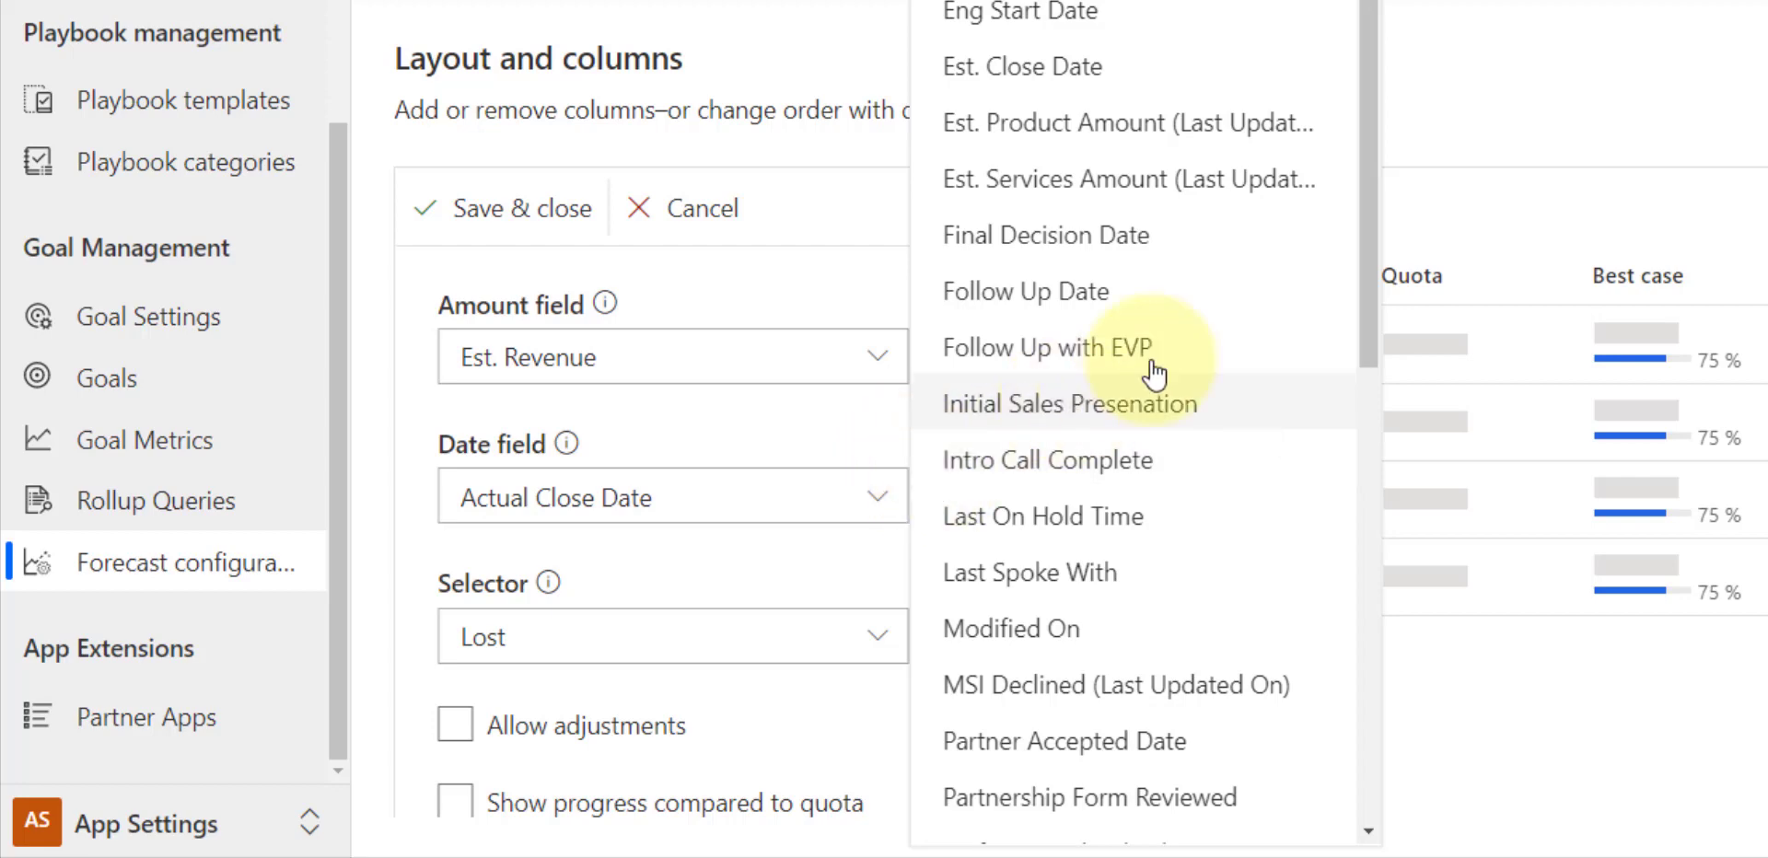
key(Escape)
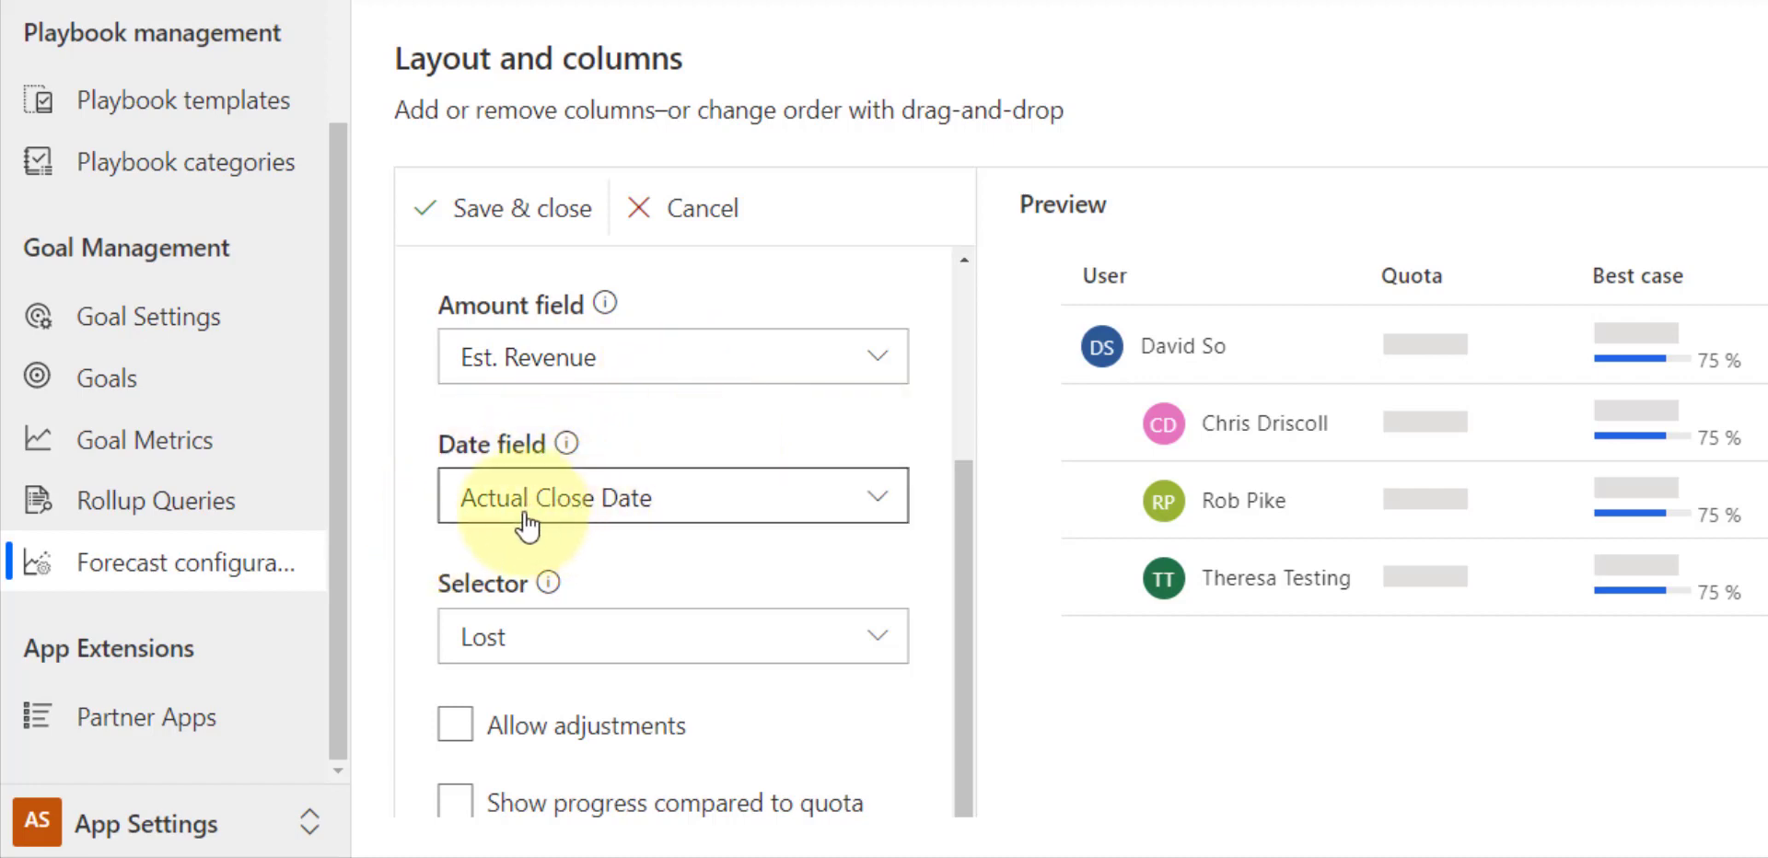
- Set the Lost column to show progress compared to quota and save its configuration
scroll(705, 626, down, 1)
click(451, 785)
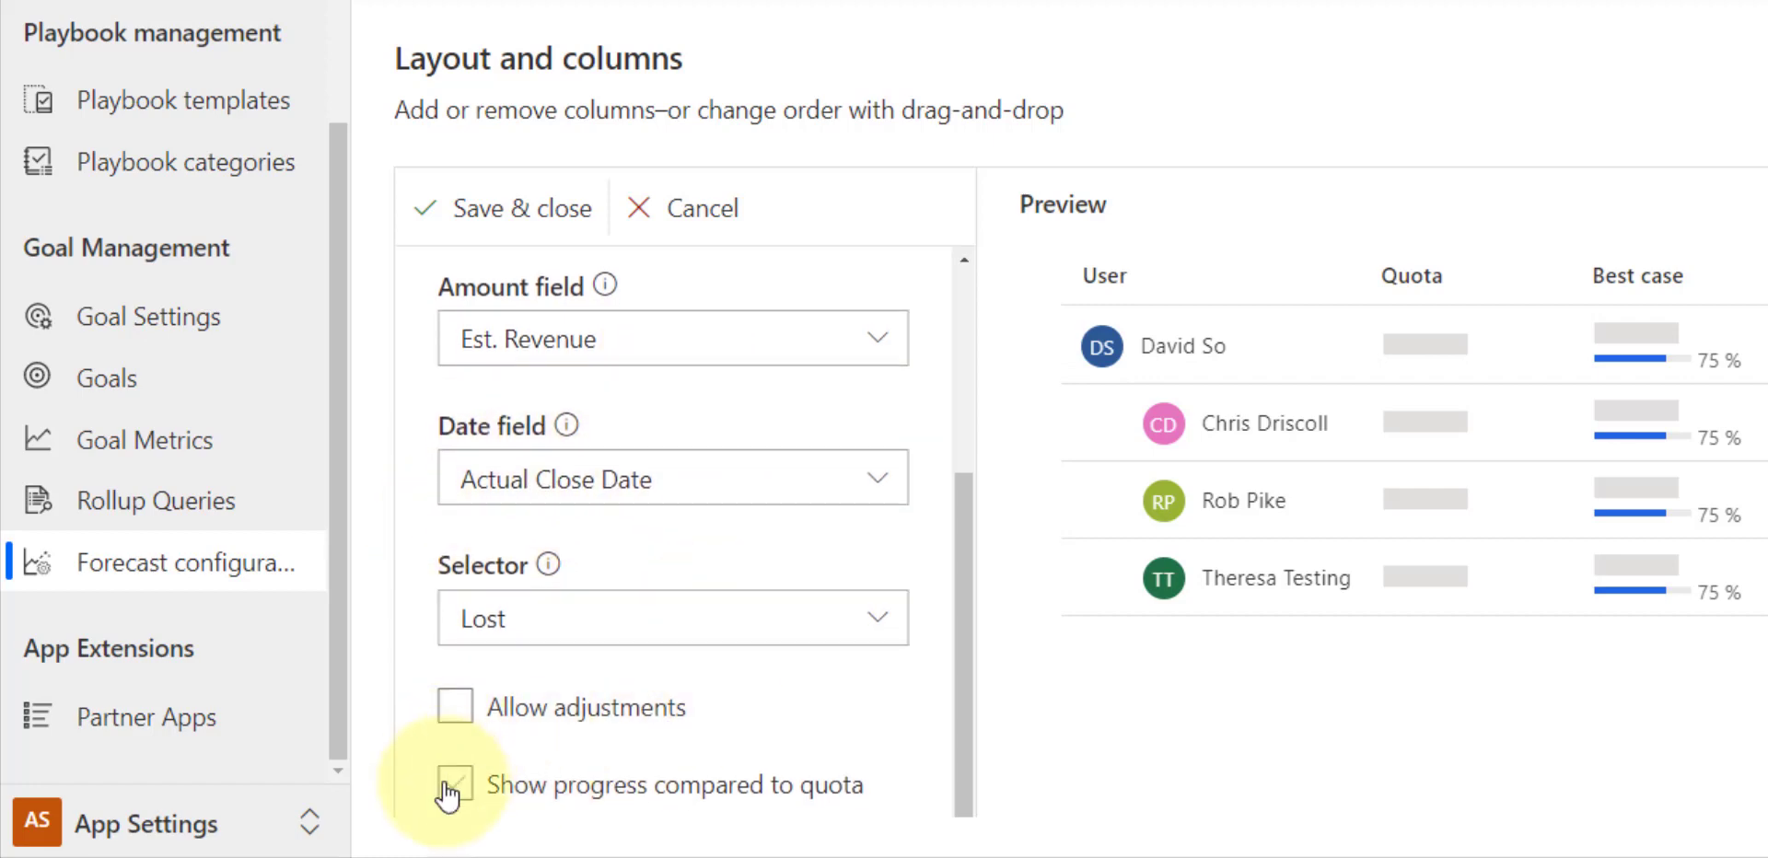
scroll(884, 620, up, 2)
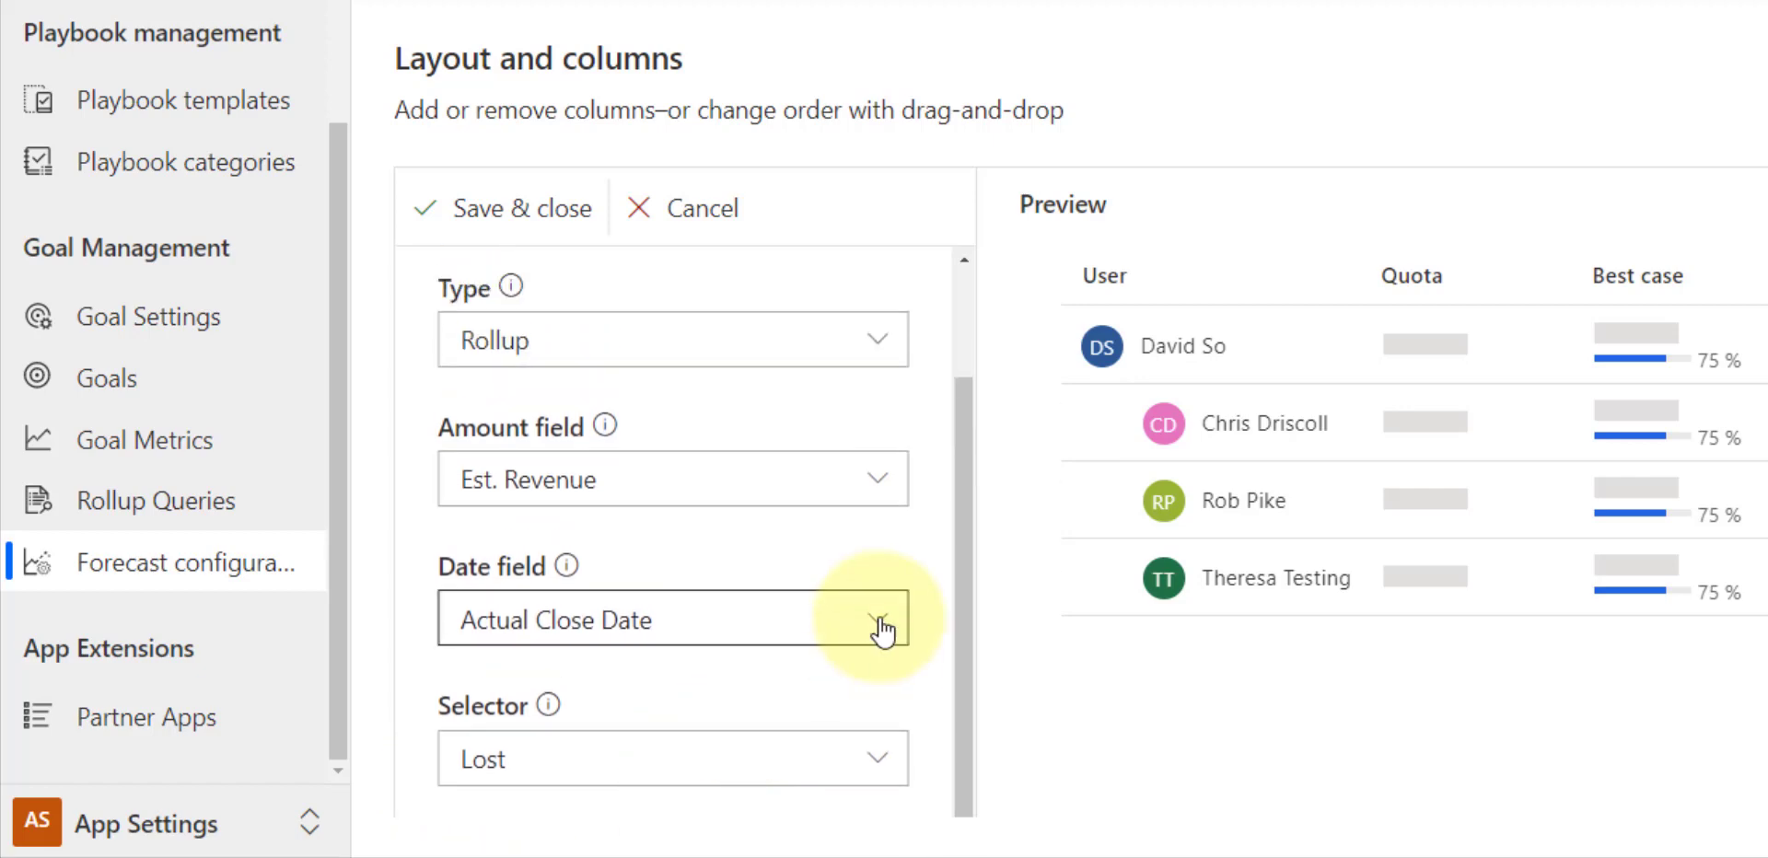
scroll(874, 649, down, 2)
scroll(868, 716, up, 3)
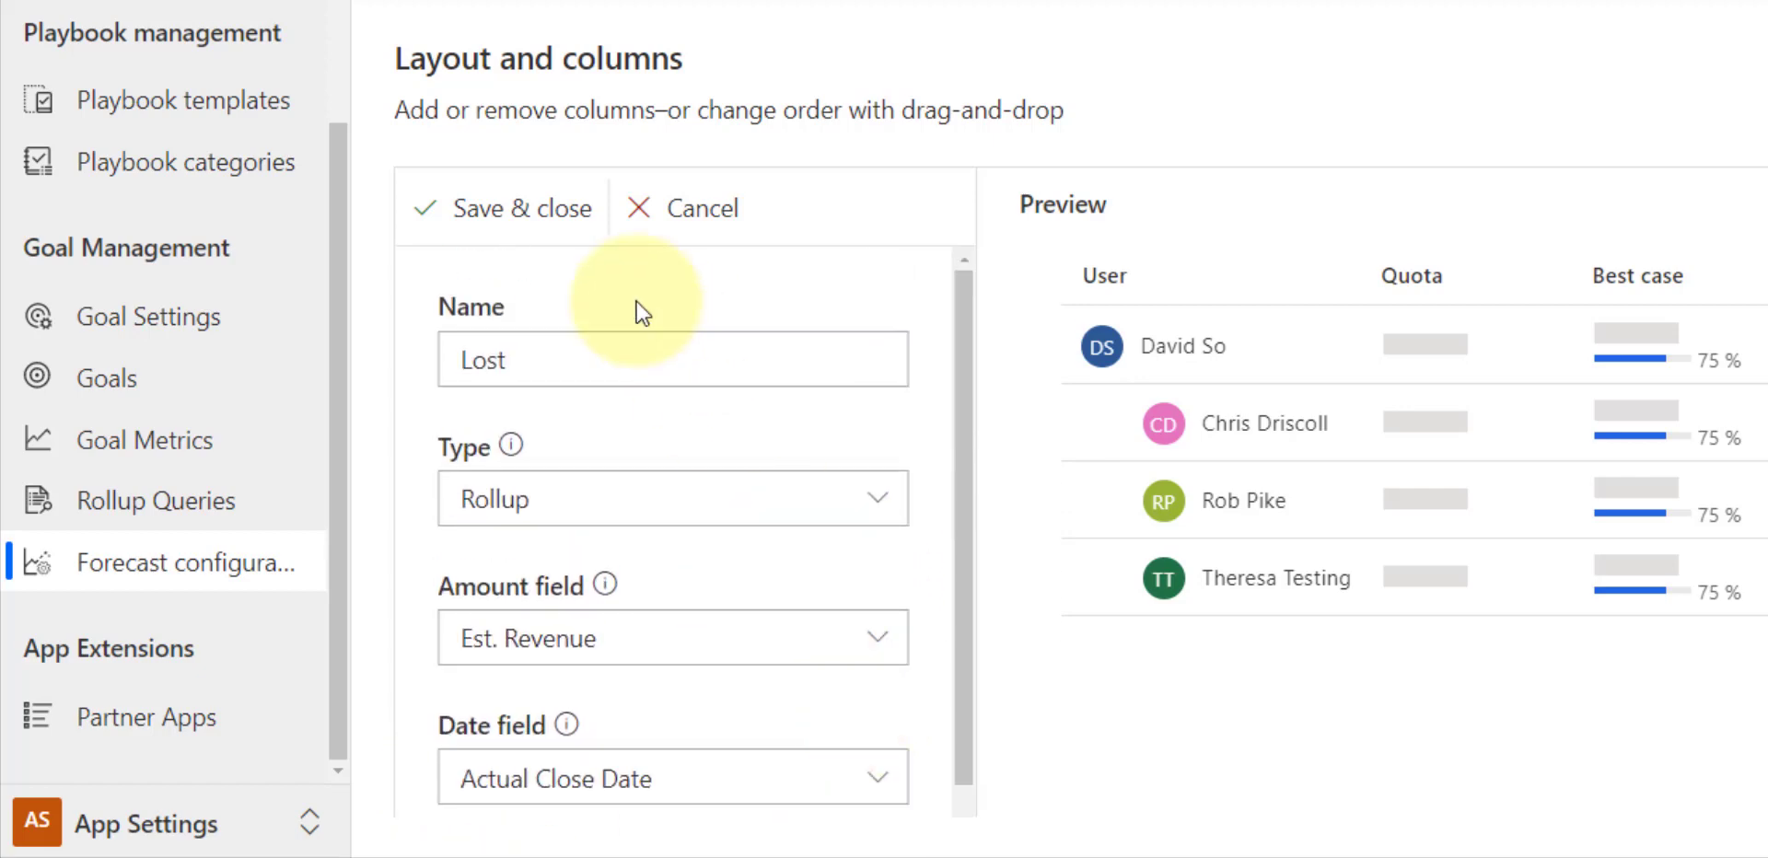
click(502, 218)
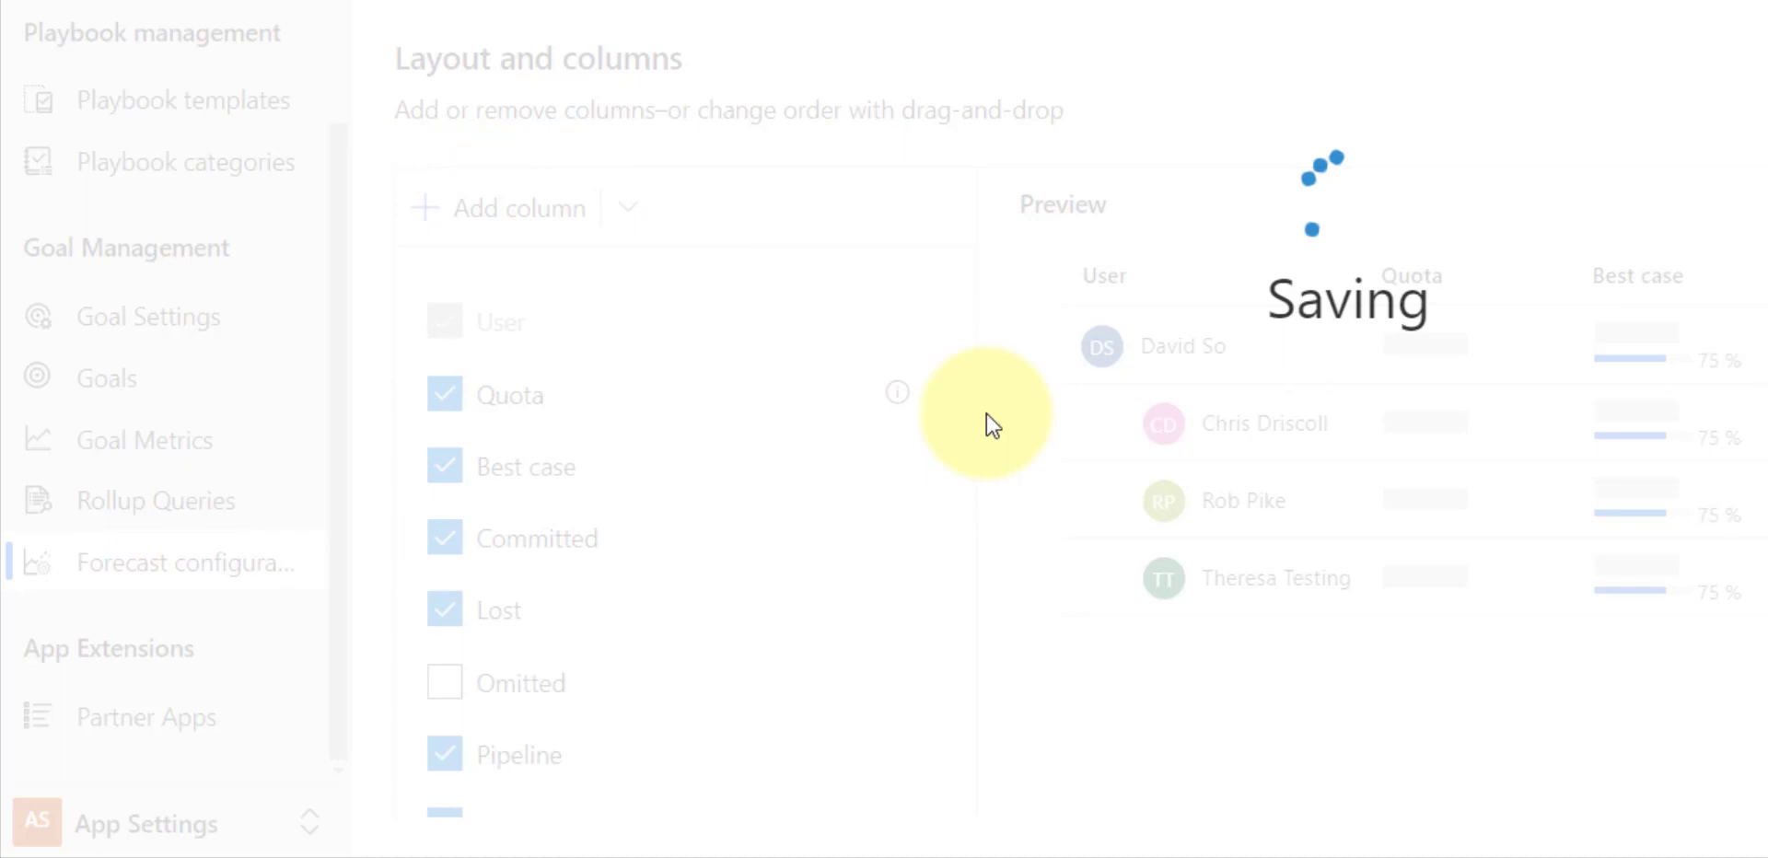
- Configure the Pipeline column to show progress compared to quota and disallow adjustments, and save it
scroll(650, 446, down, 3)
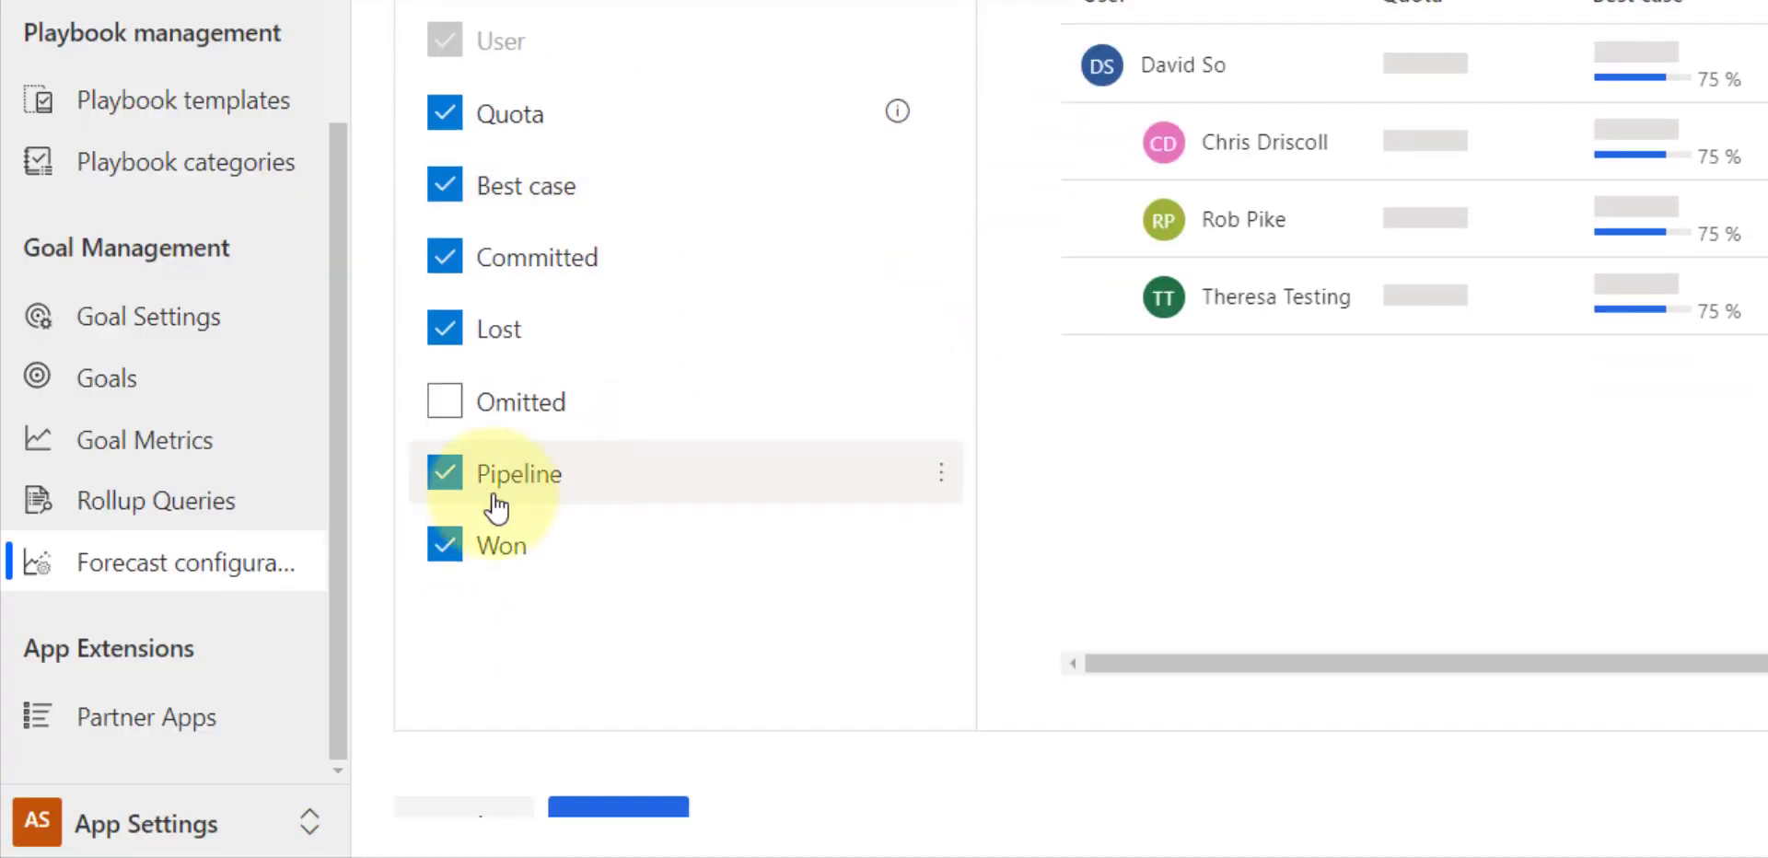
click(941, 473)
click(949, 519)
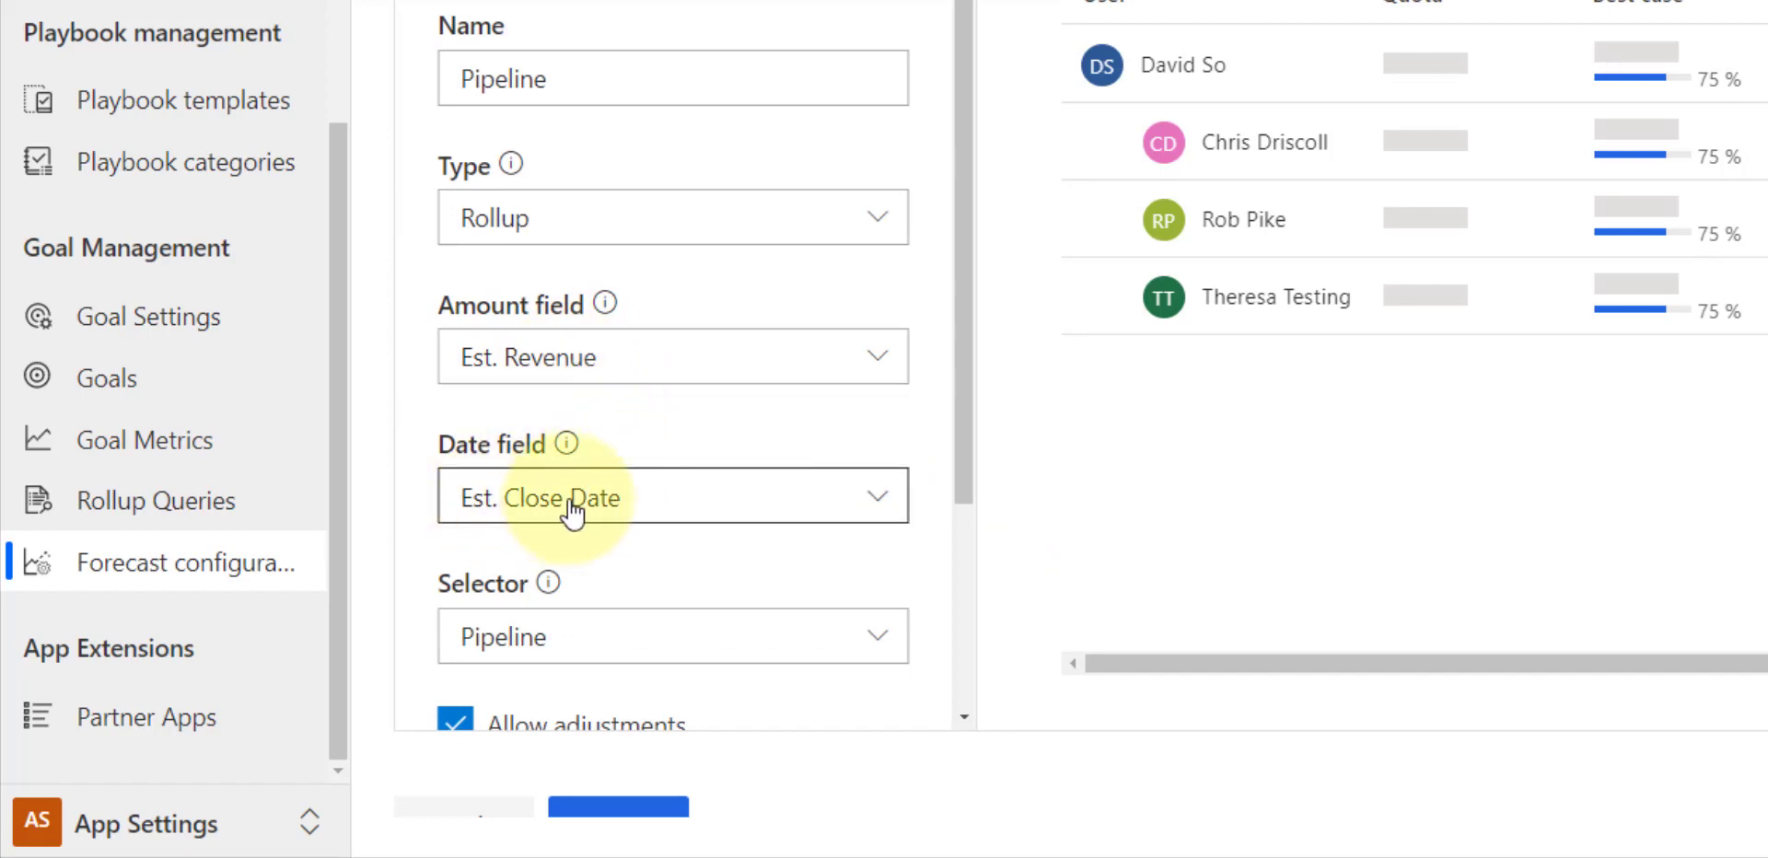
scroll(590, 479, down, 3)
click(460, 502)
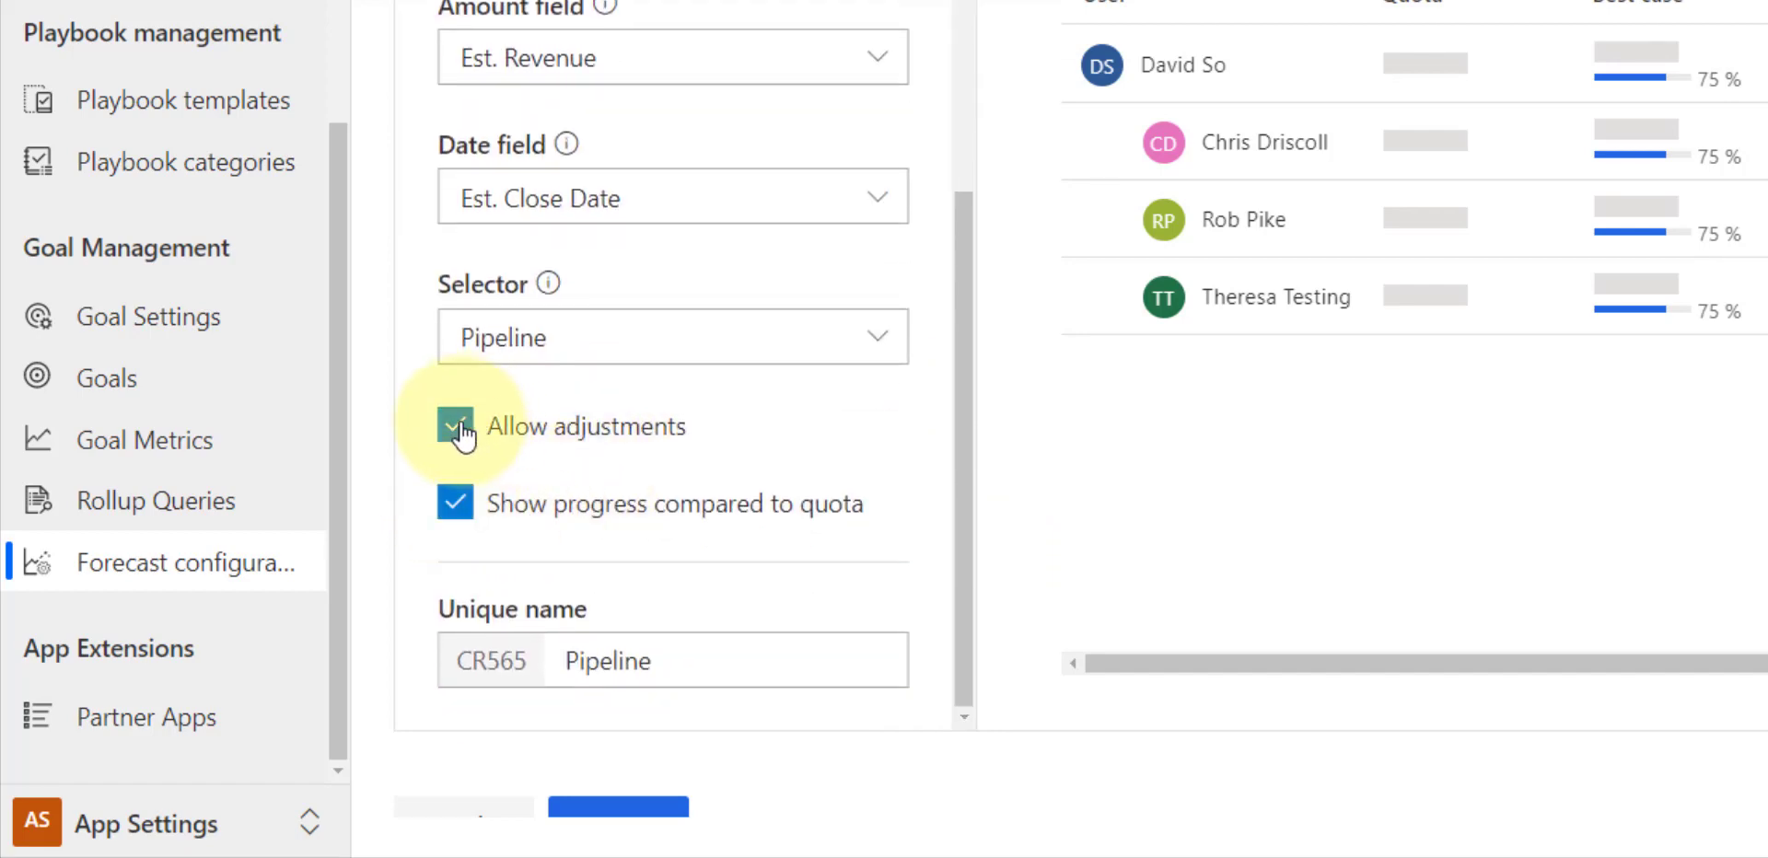
click(458, 429)
scroll(672, 171, up, 3)
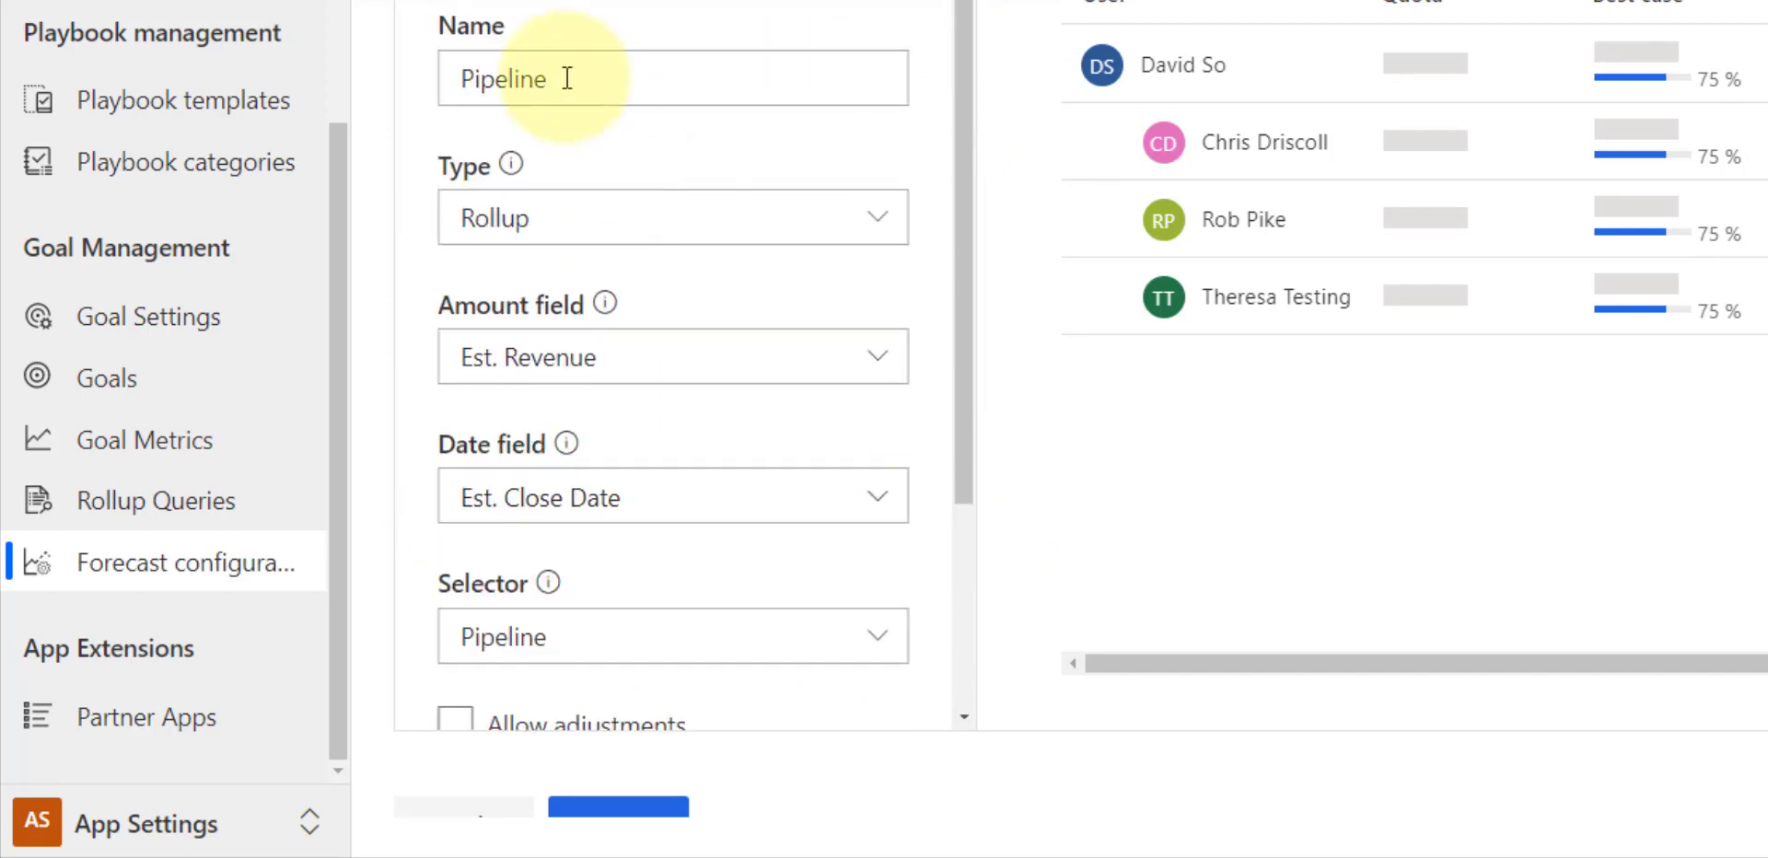
scroll(695, 502, up, 3)
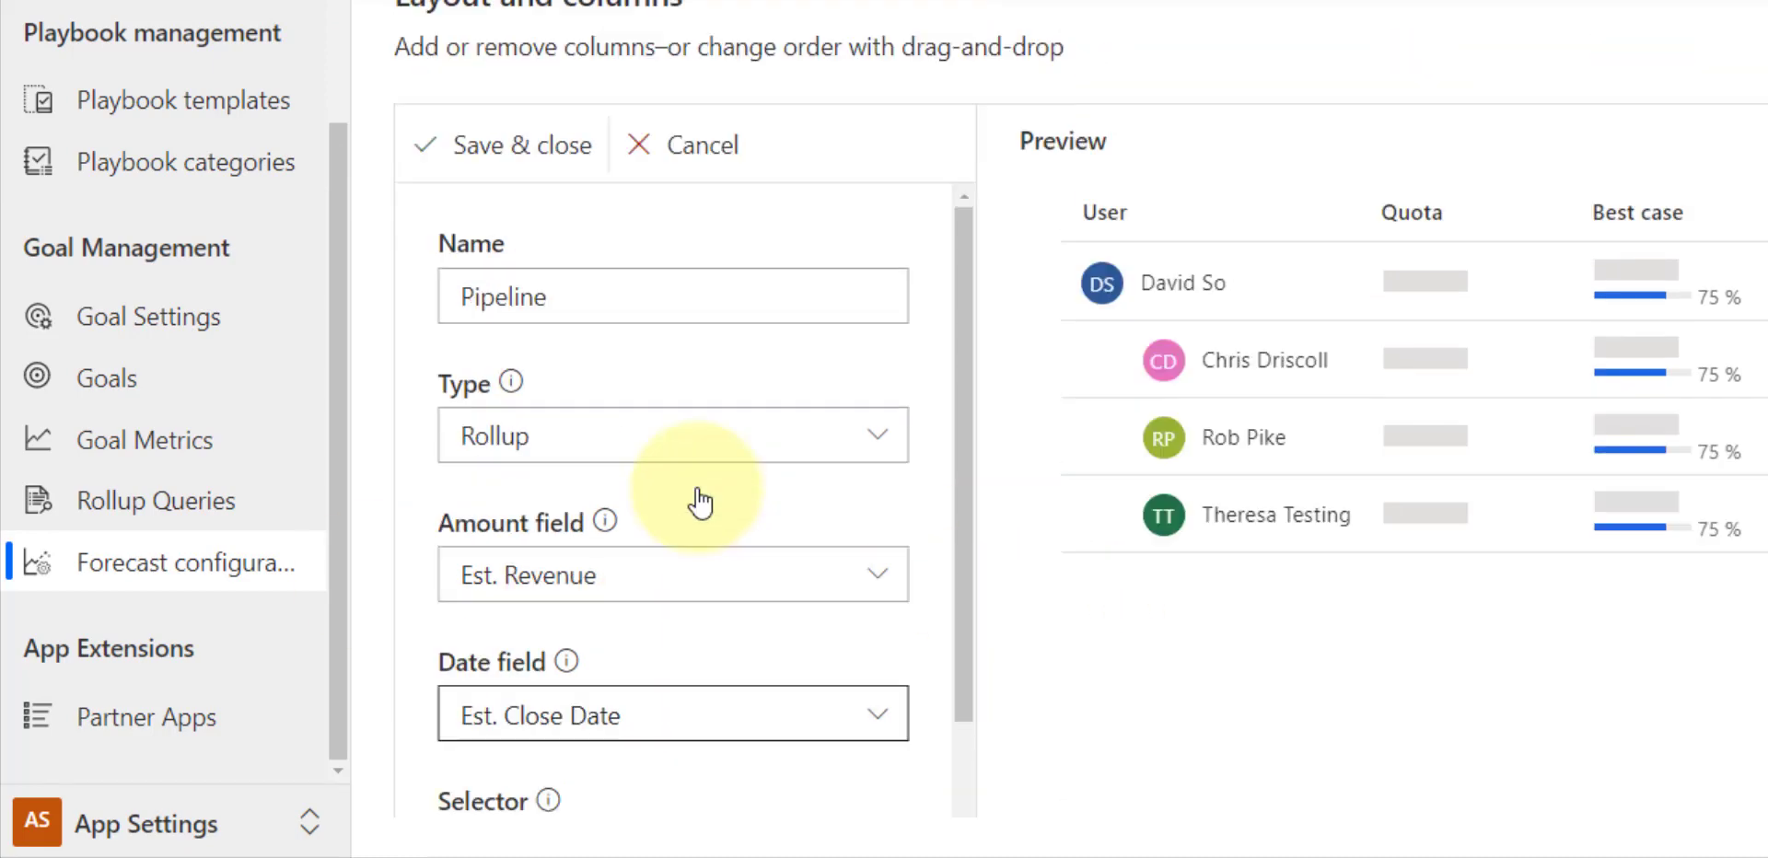
click(517, 216)
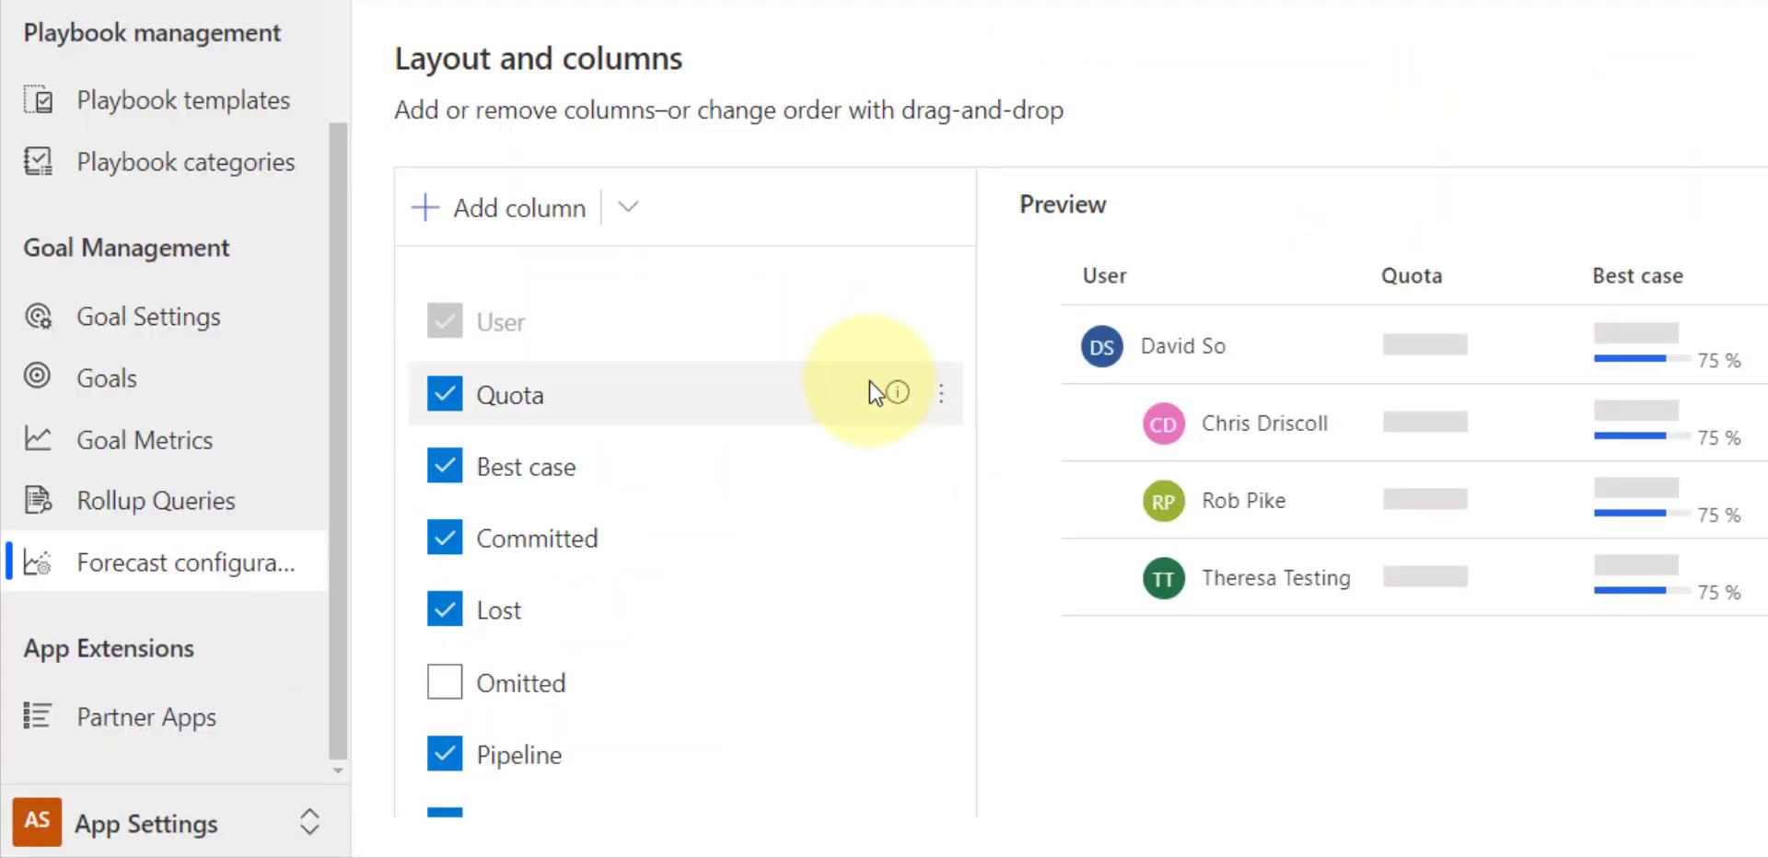
- Open the Won column's configuration, try allowing adjustments without progress compared to quota, and restore both options
scroll(829, 424, down, 4)
click(943, 513)
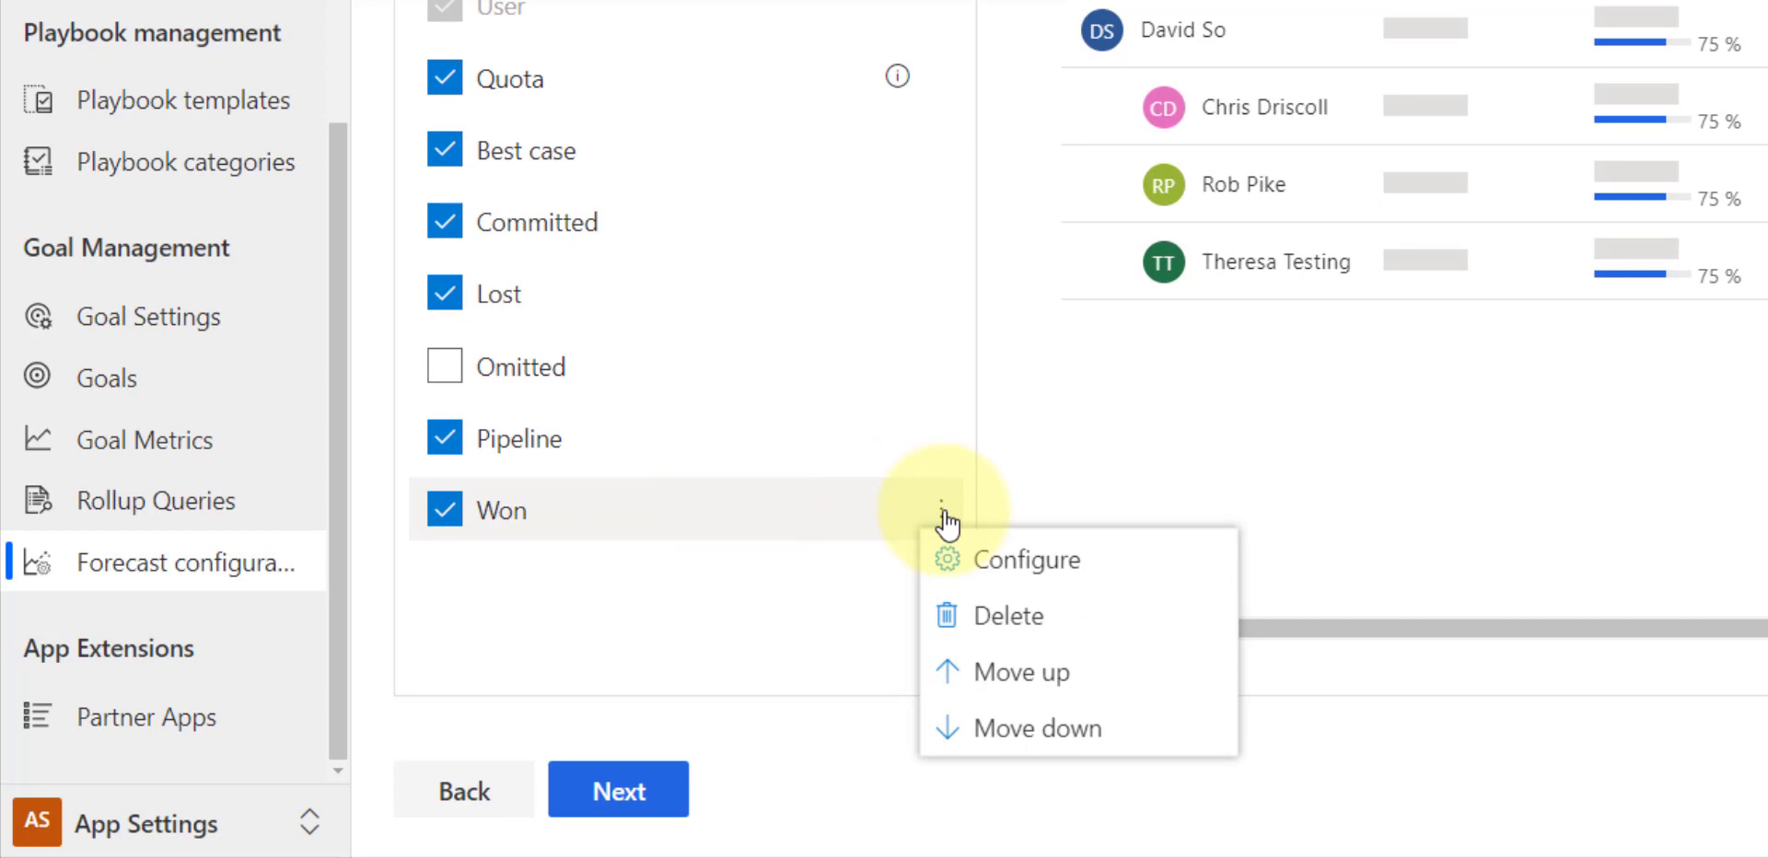
click(1006, 558)
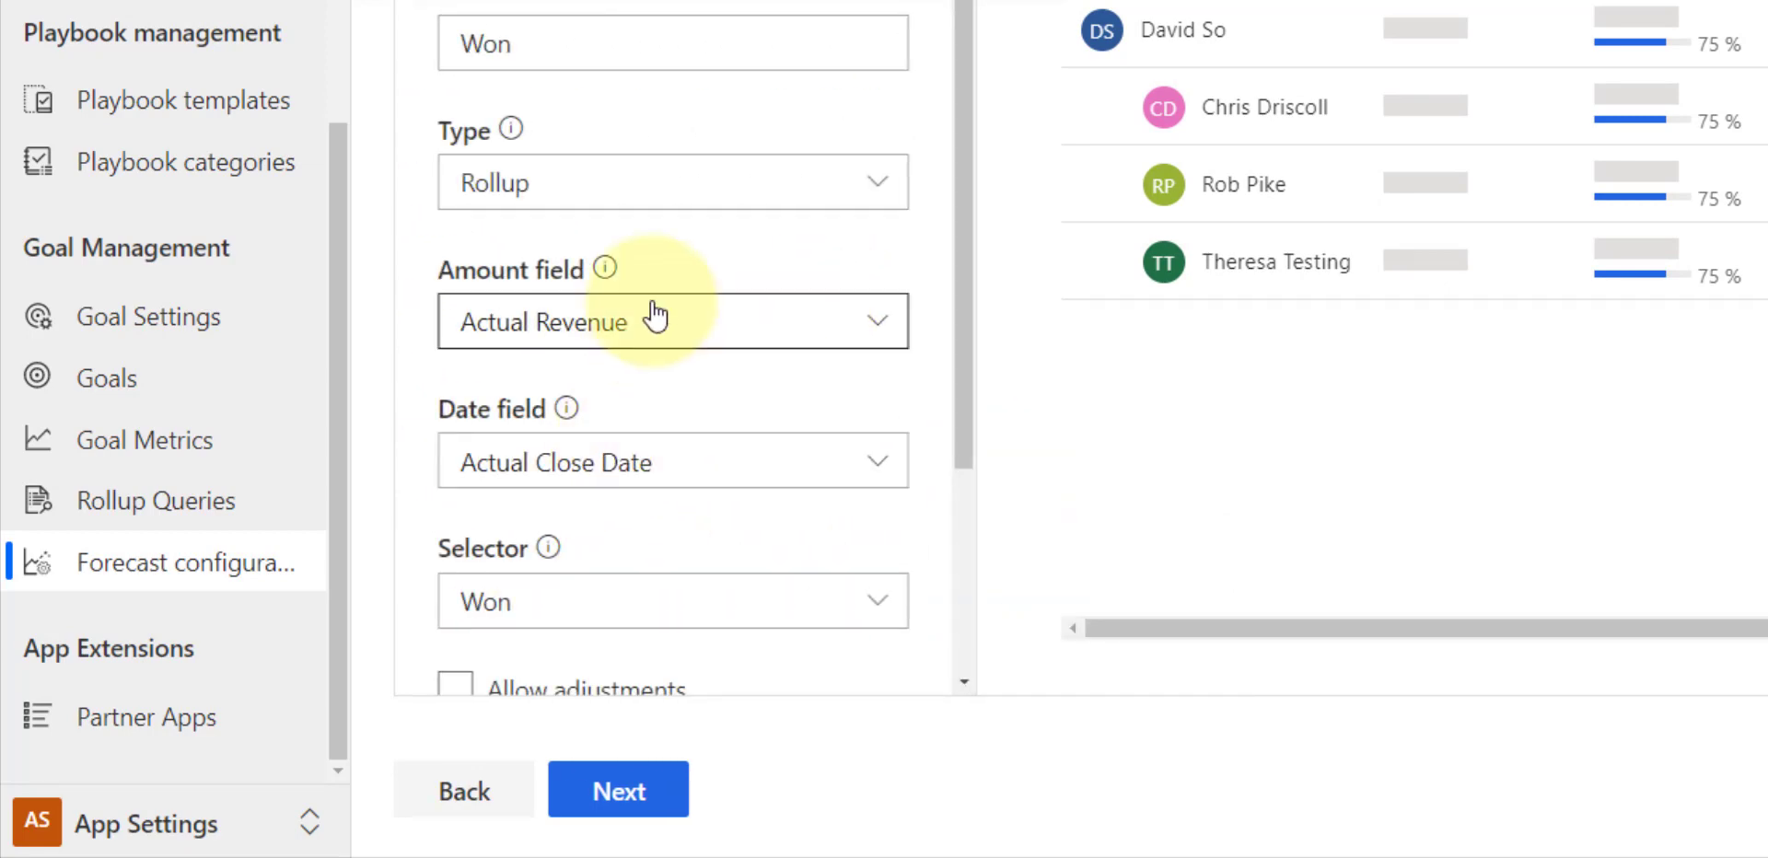
scroll(710, 390, down, 3)
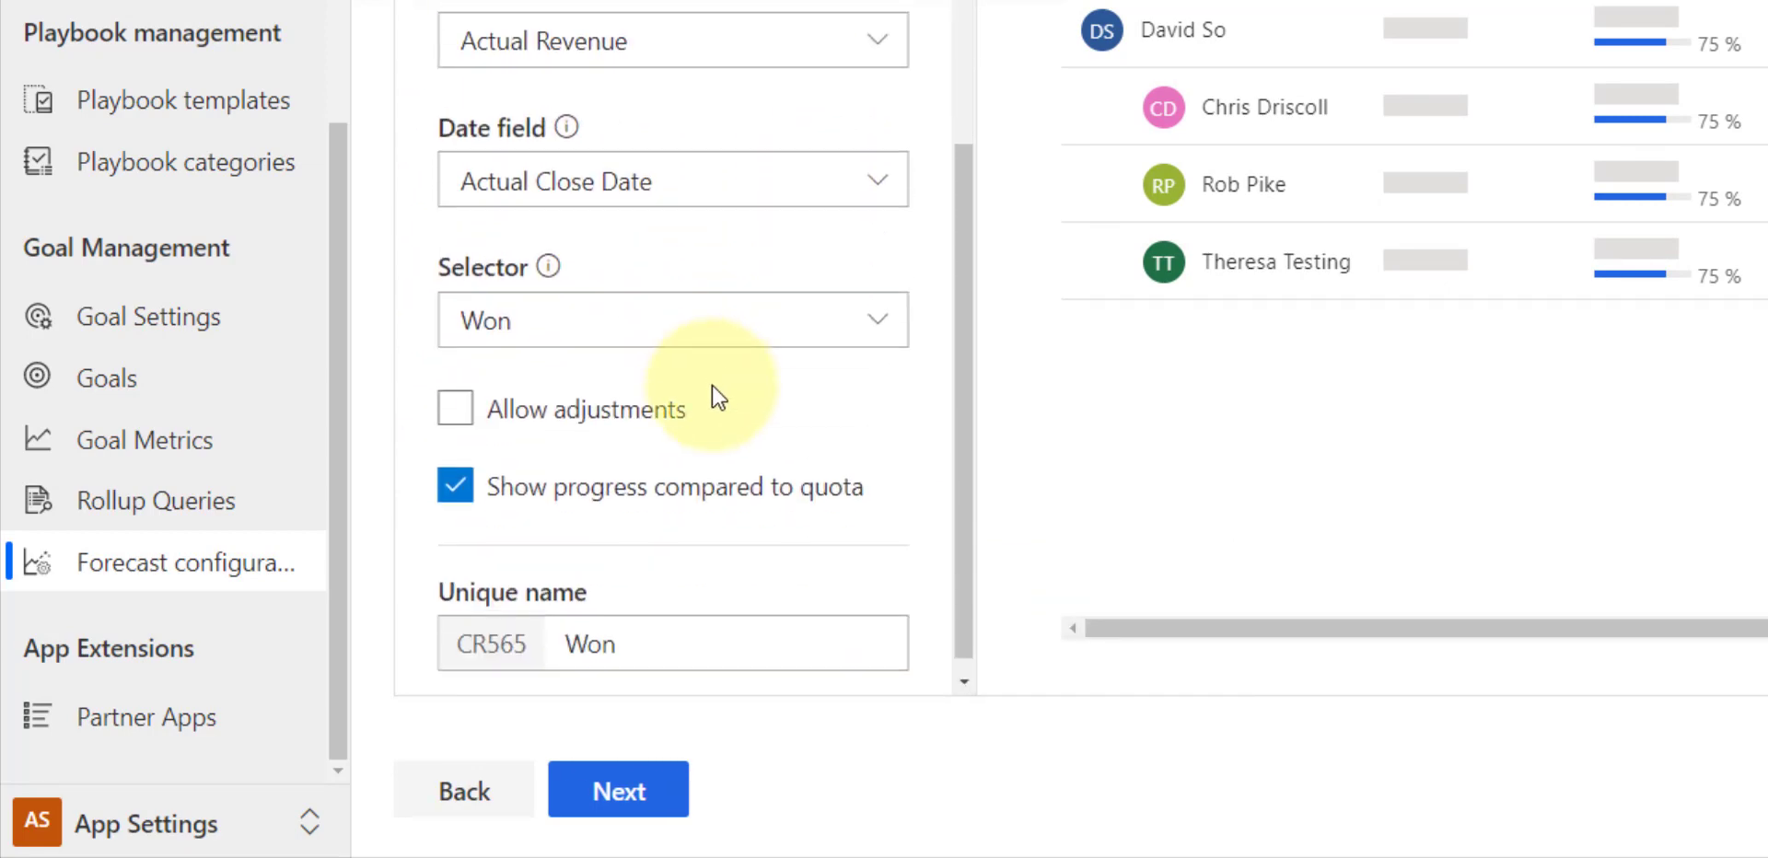
click(465, 492)
click(459, 408)
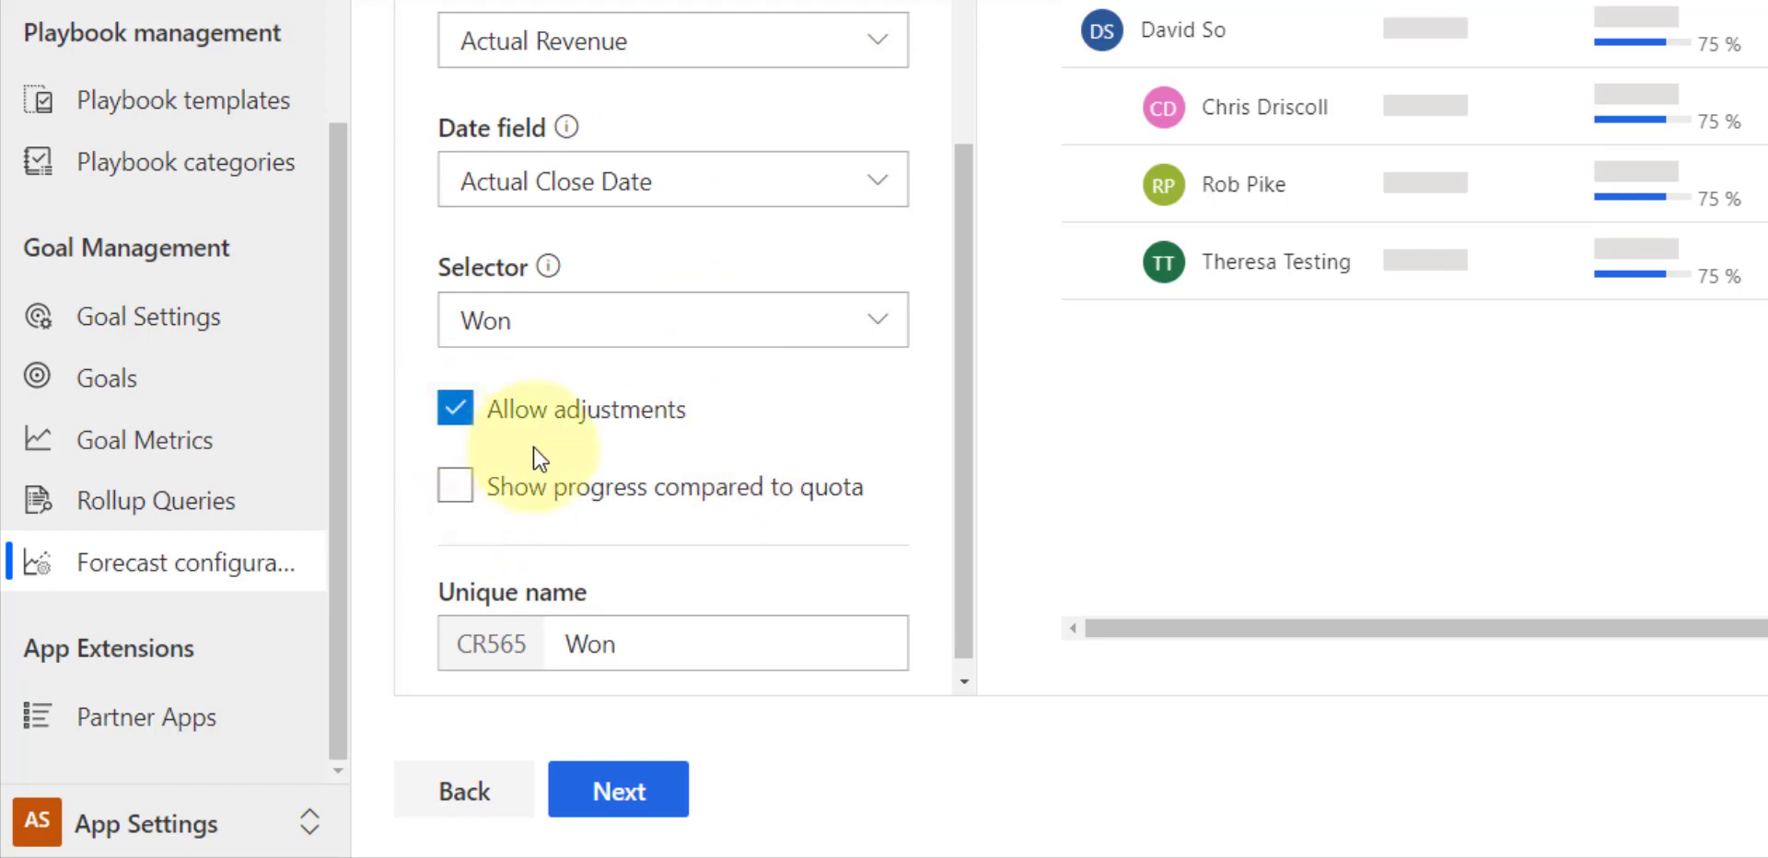
click(462, 490)
click(458, 408)
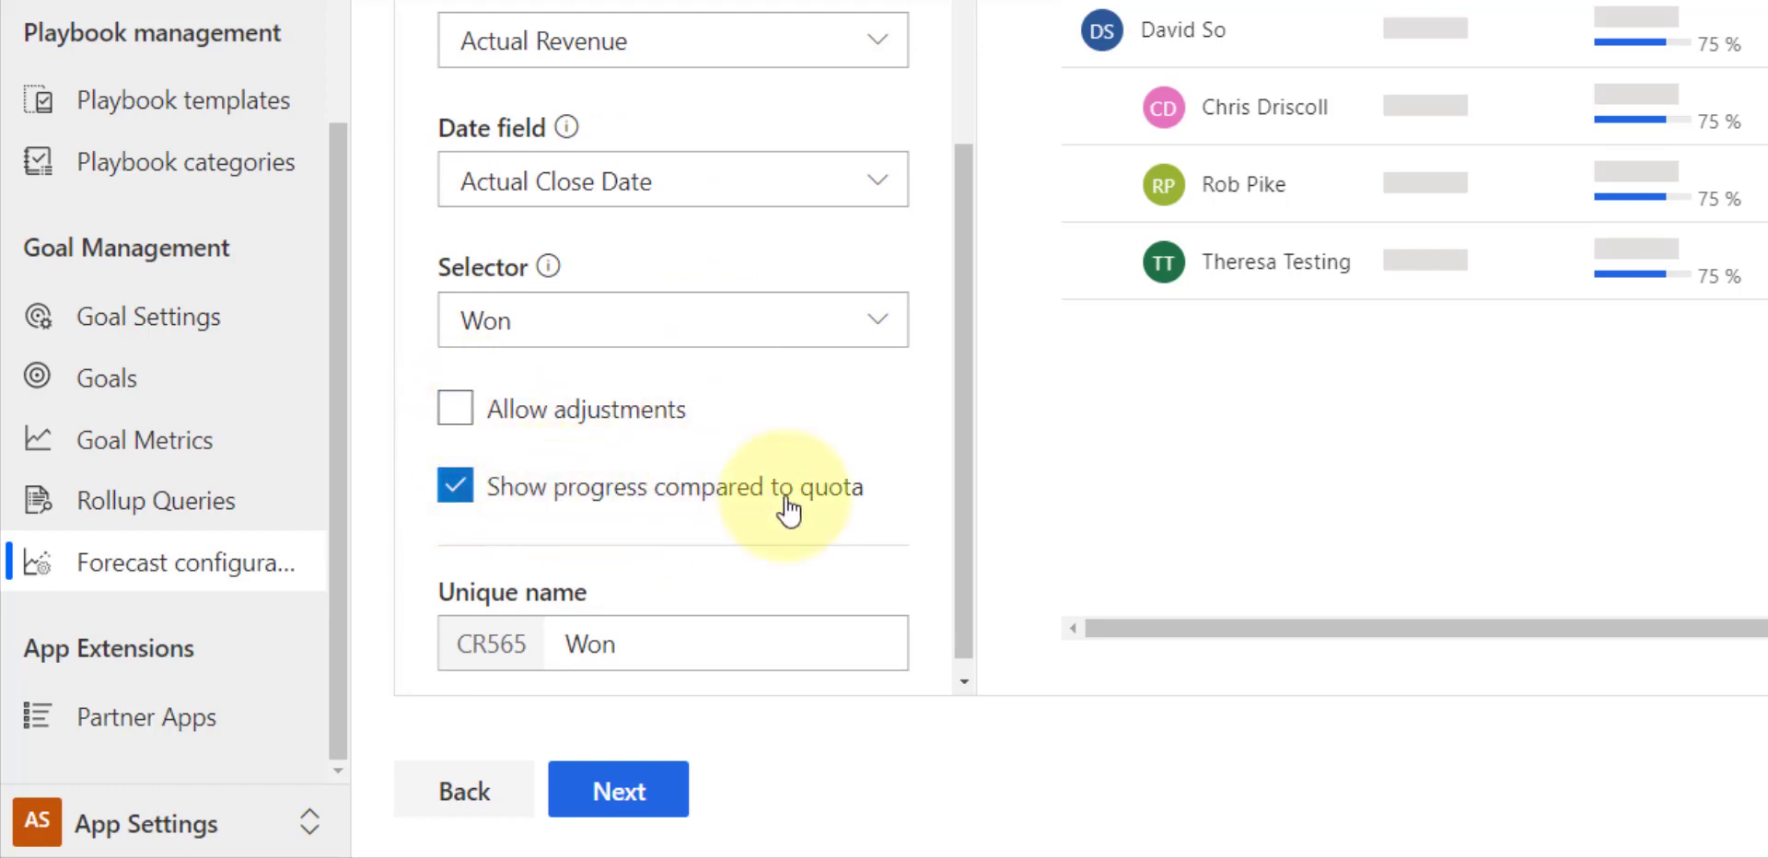
- Review the Won column's type, amount, date and selector settings, and close its configuration without changes
scroll(787, 509, down, 1)
scroll(790, 505, up, 4)
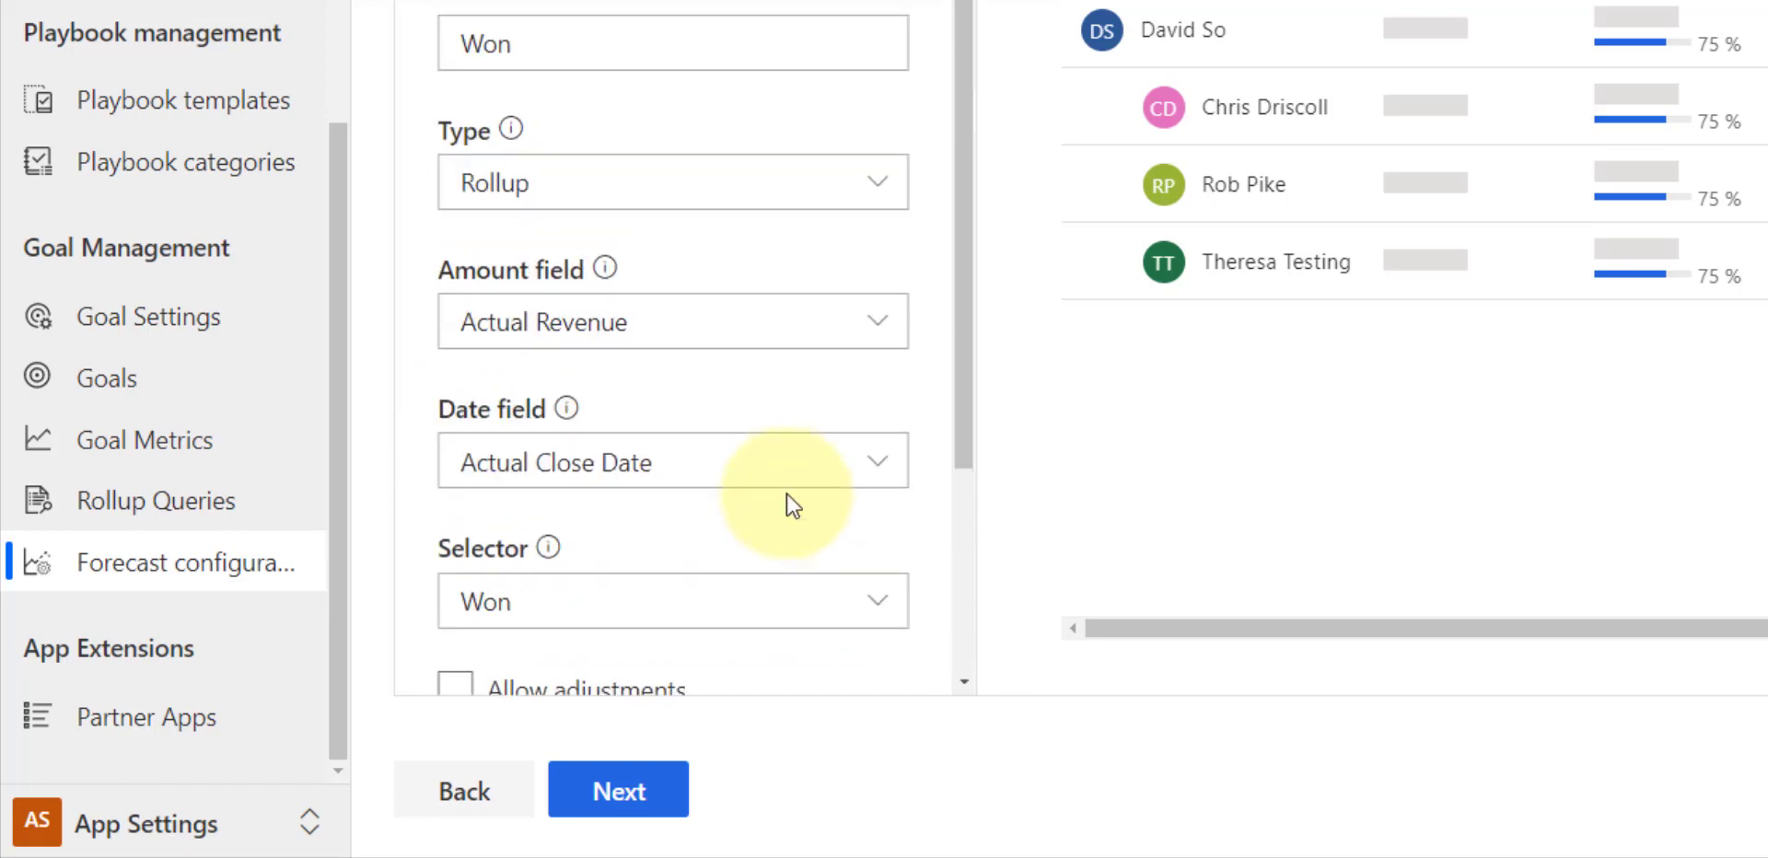
scroll(801, 313, up, 3)
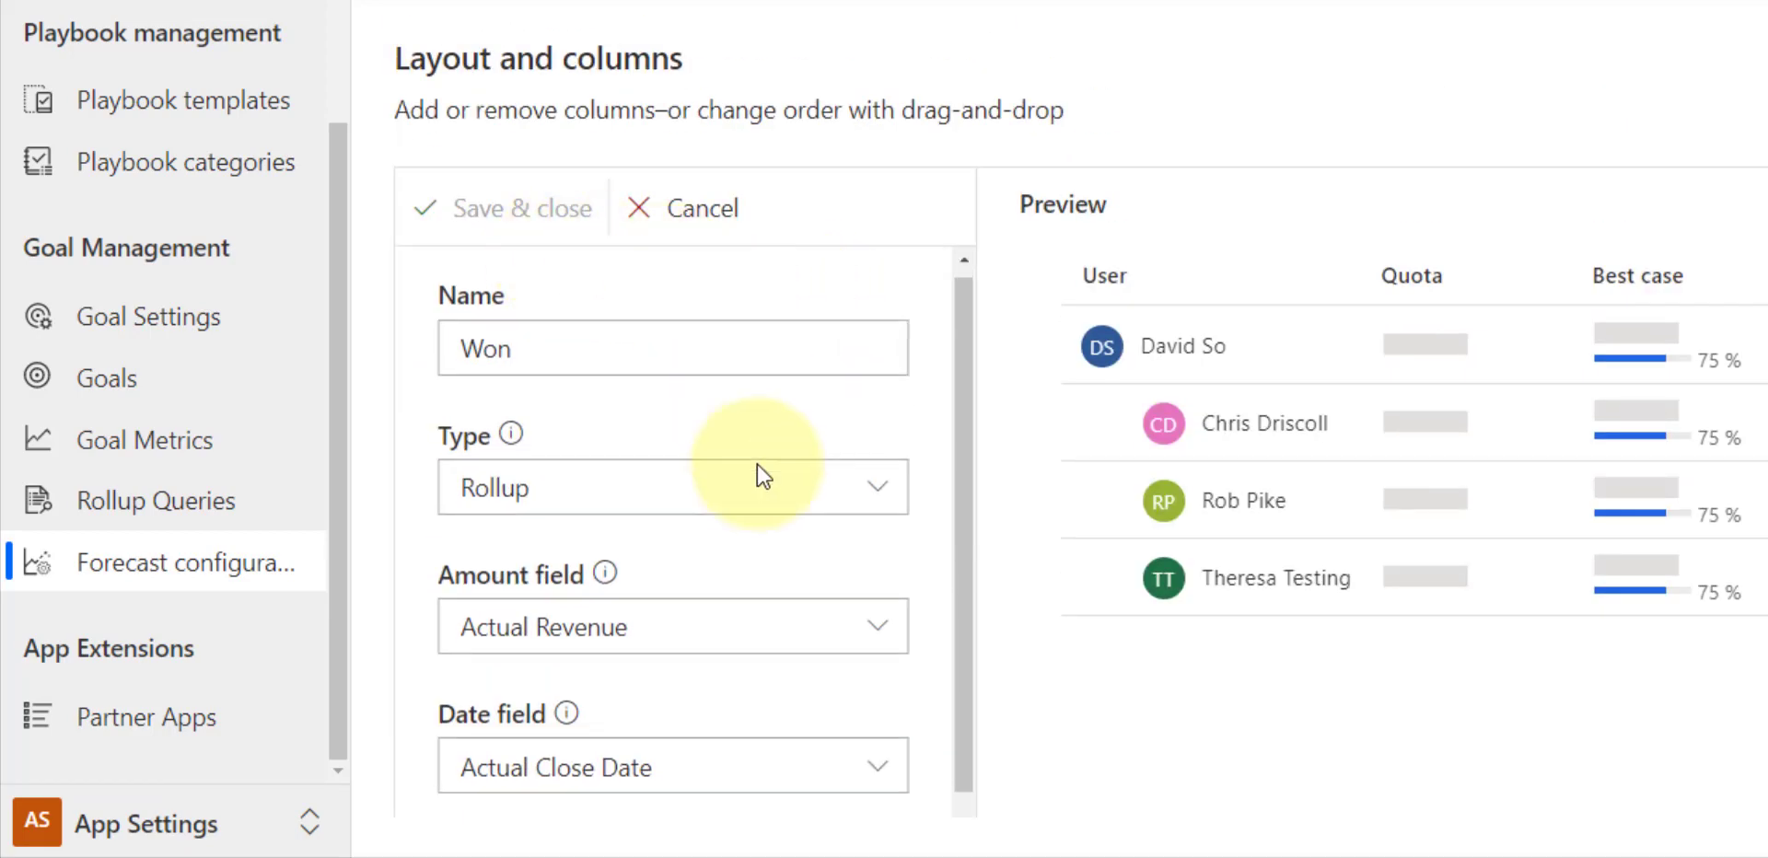
scroll(758, 474, down, 3)
scroll(691, 636, down, 3)
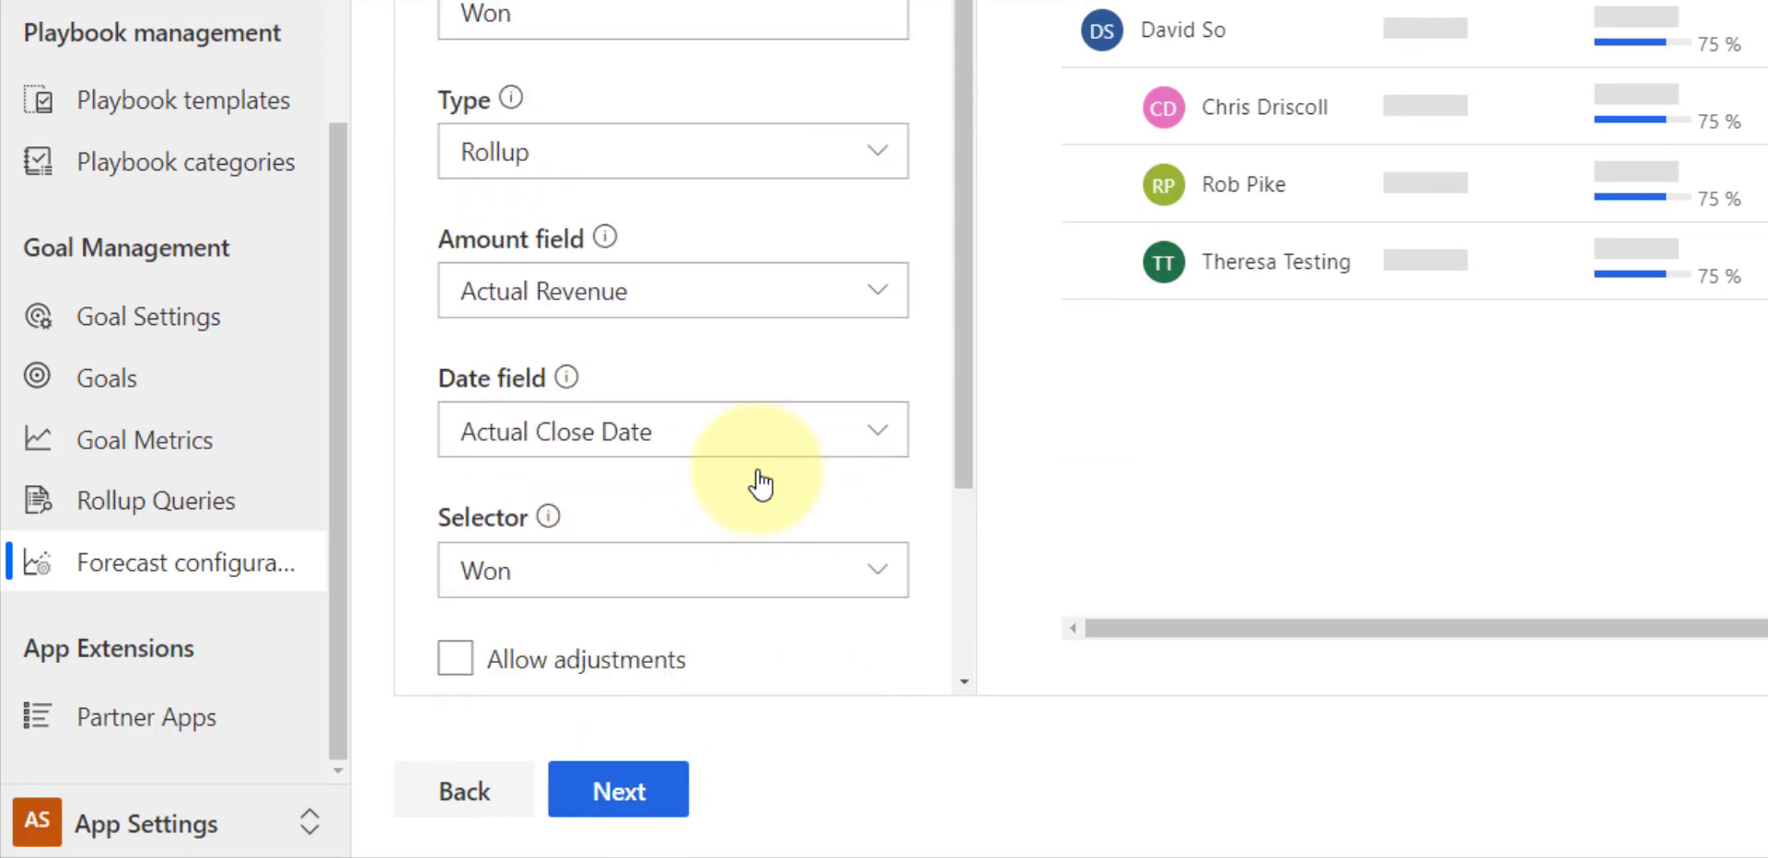
scroll(750, 185, up, 5)
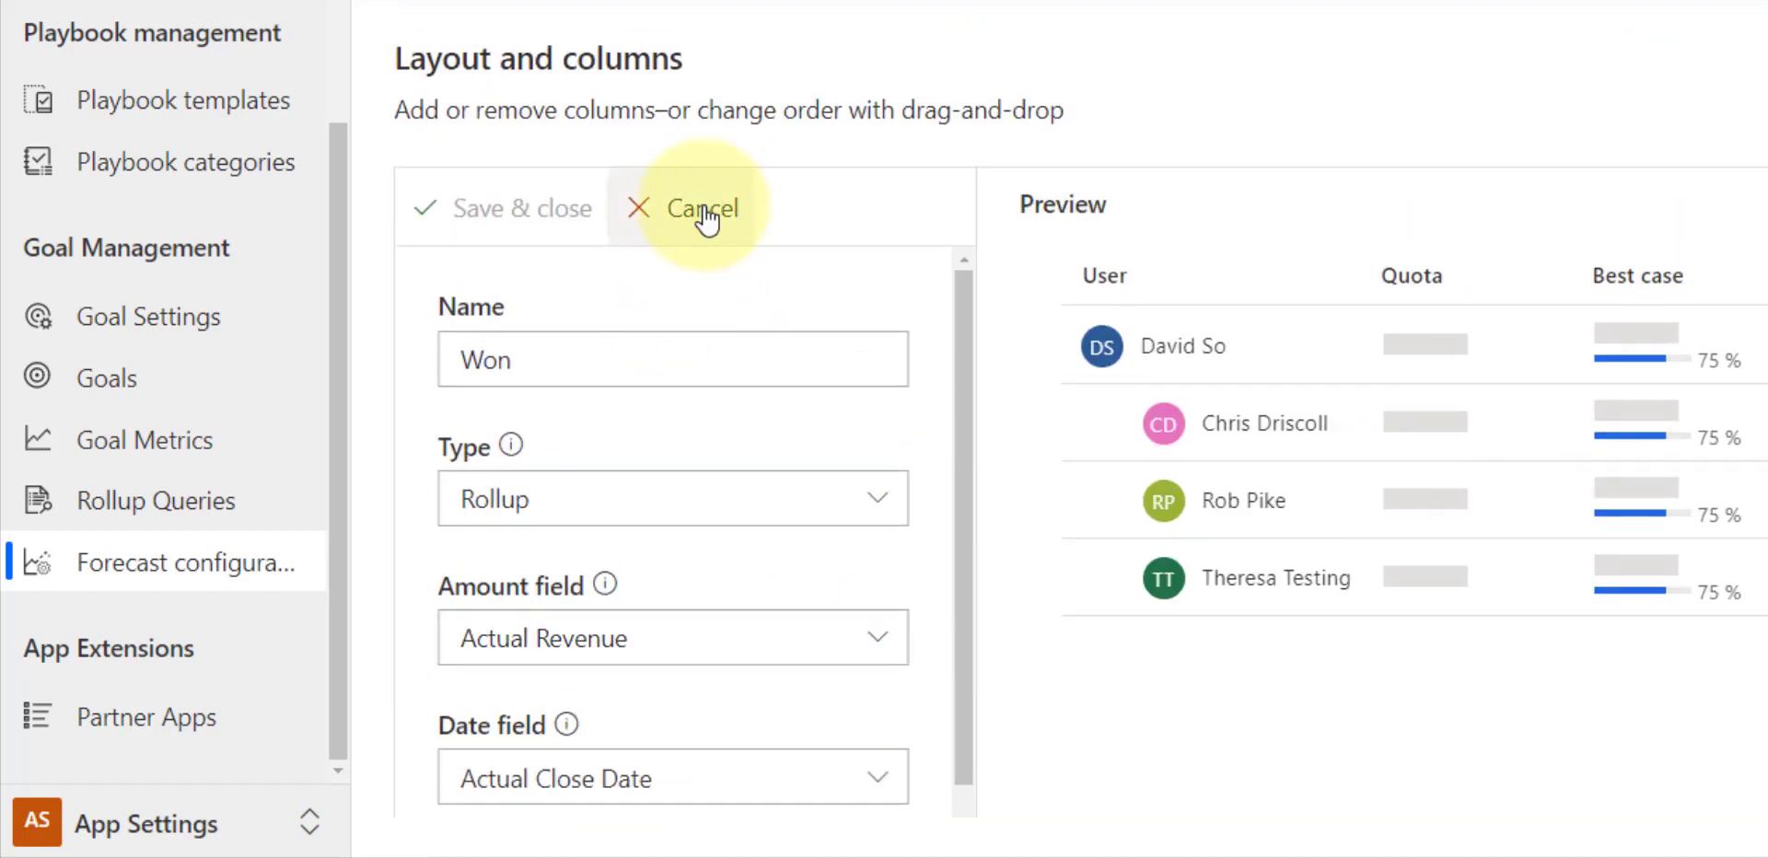
scroll(826, 580, down, 3)
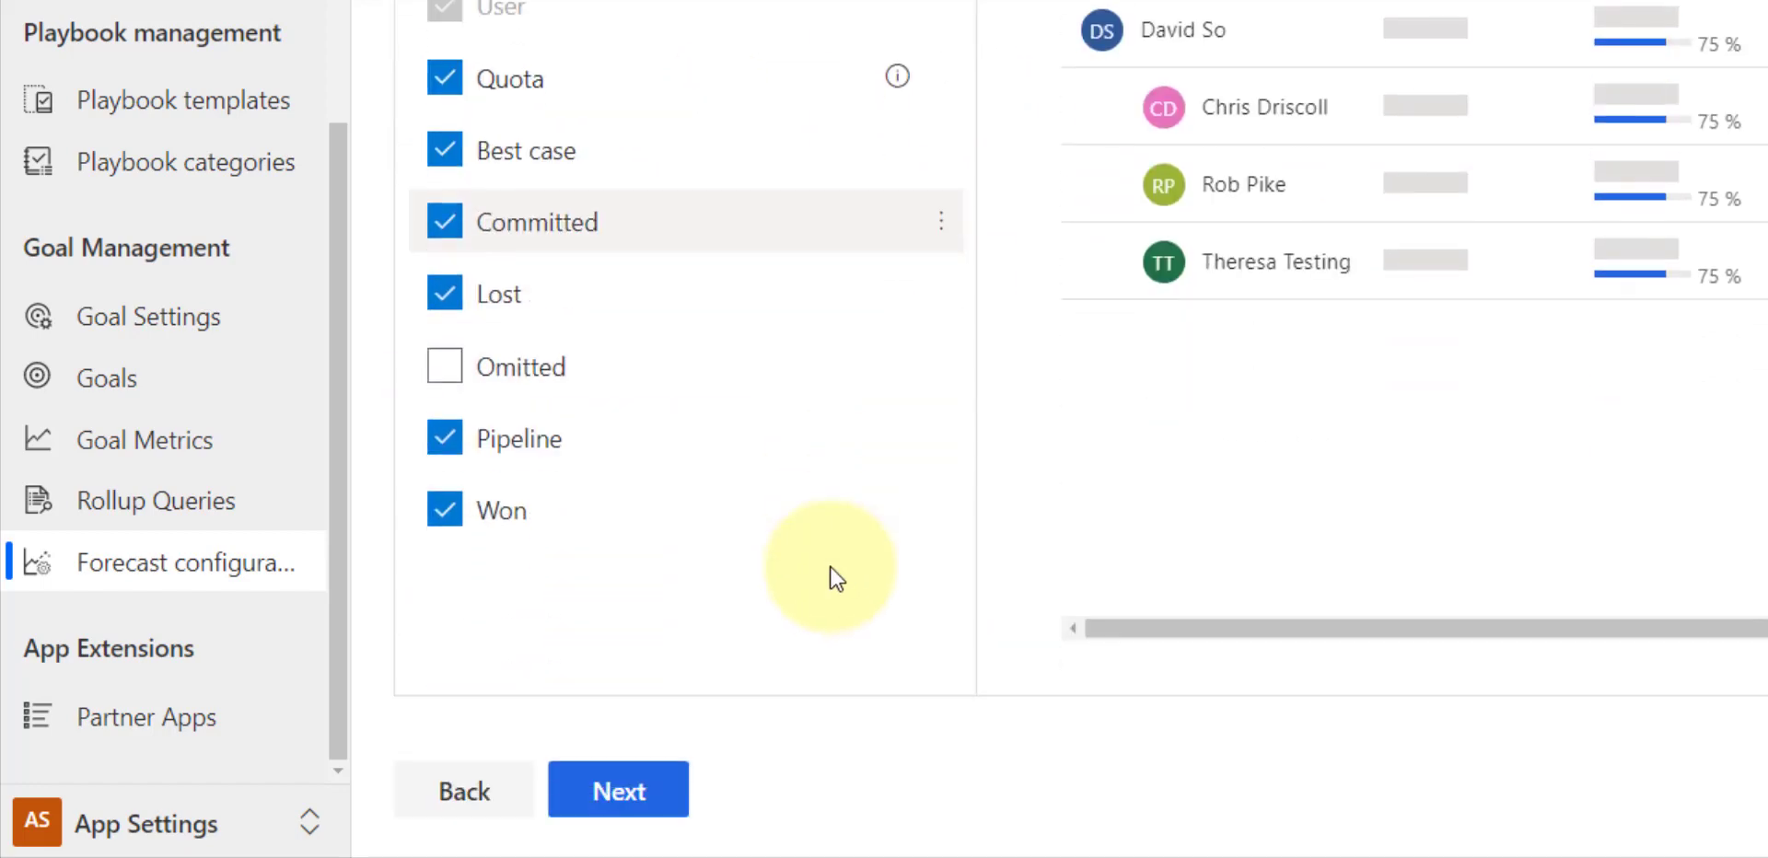
scroll(810, 461, up, 3)
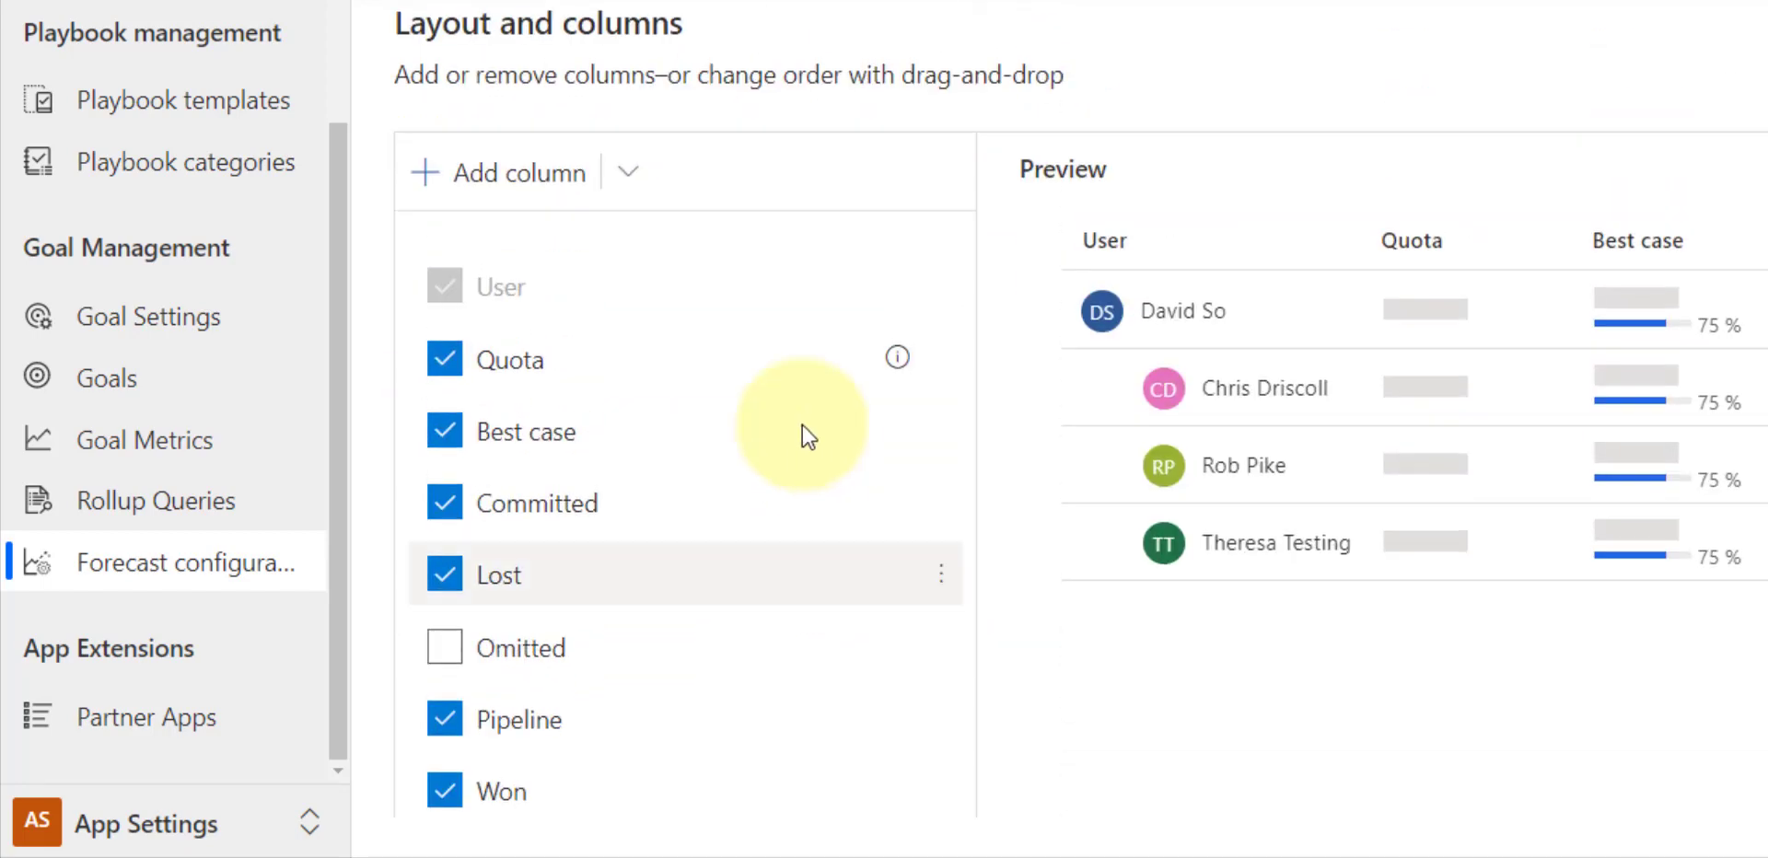
- Open the Quota column's configuration, review its name, and close it without changes
click(943, 366)
click(972, 405)
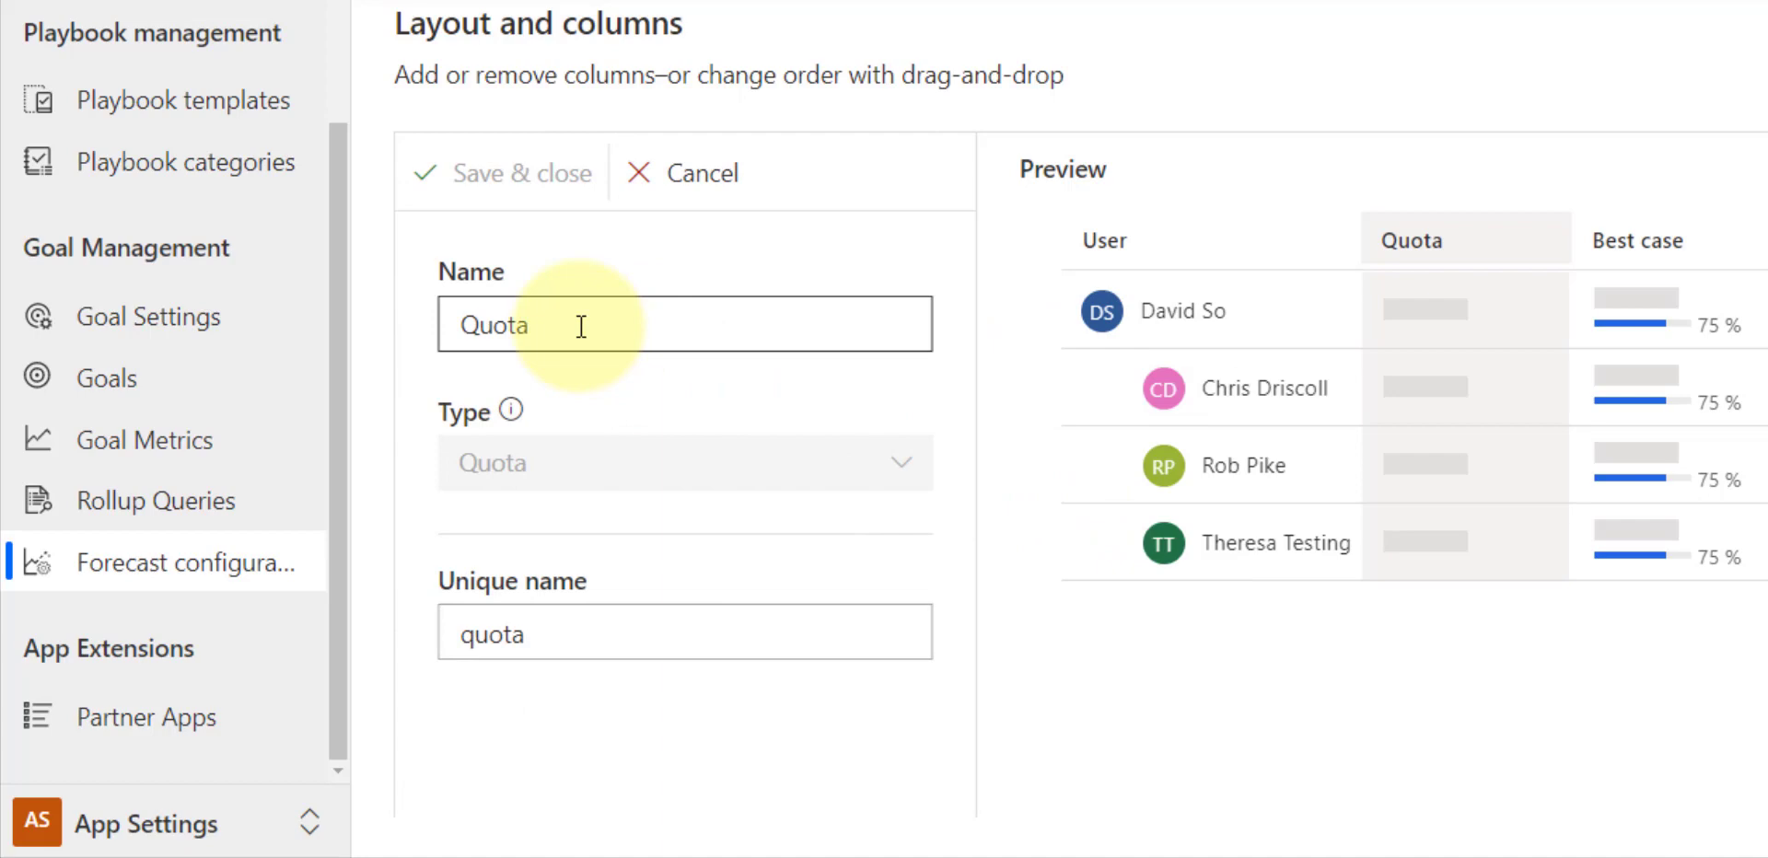
drag(577, 324, 450, 314)
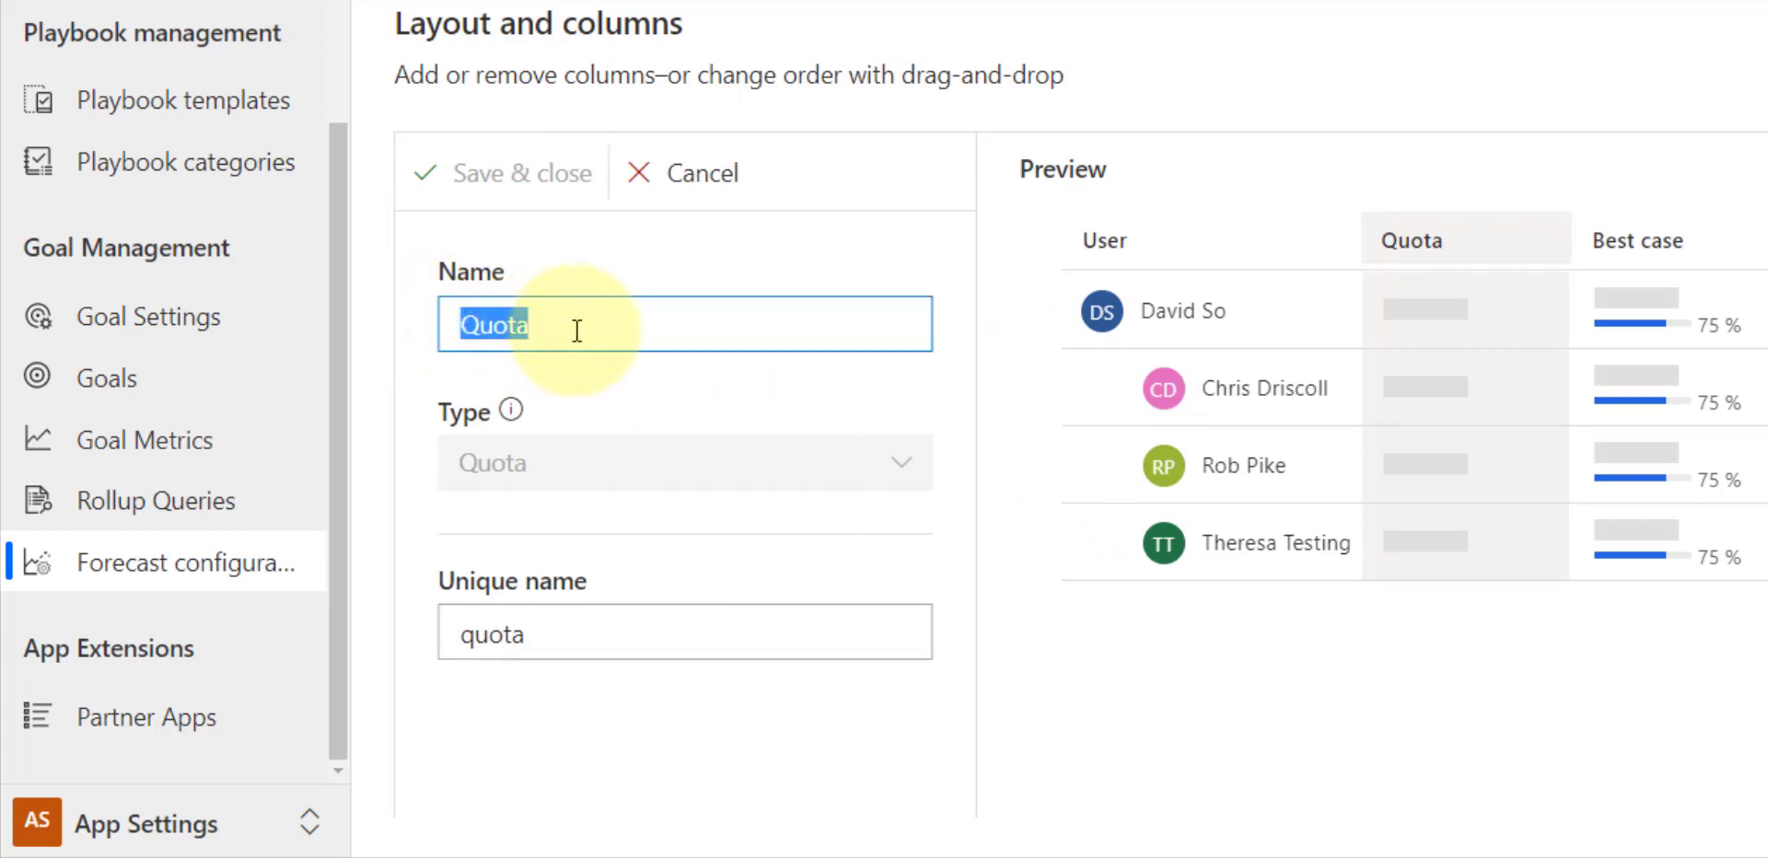
mouse_move(1359, 257)
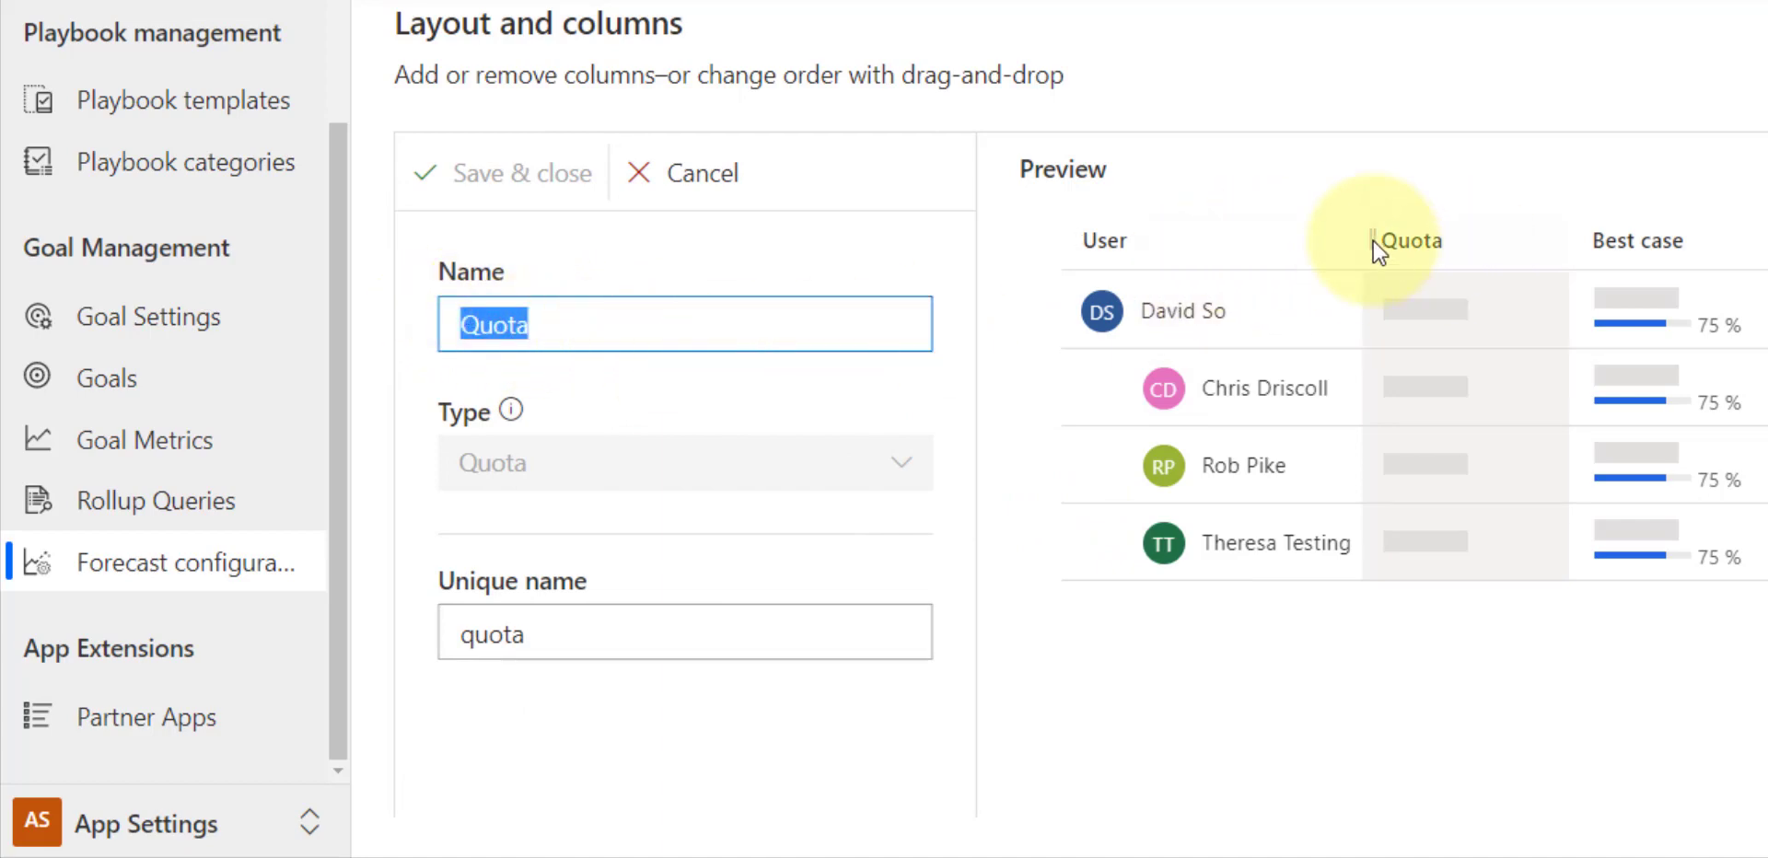
click(698, 184)
- Accept the column layout, continue to the final stage of the setup, and publish the forecast
scroll(714, 501, down, 3)
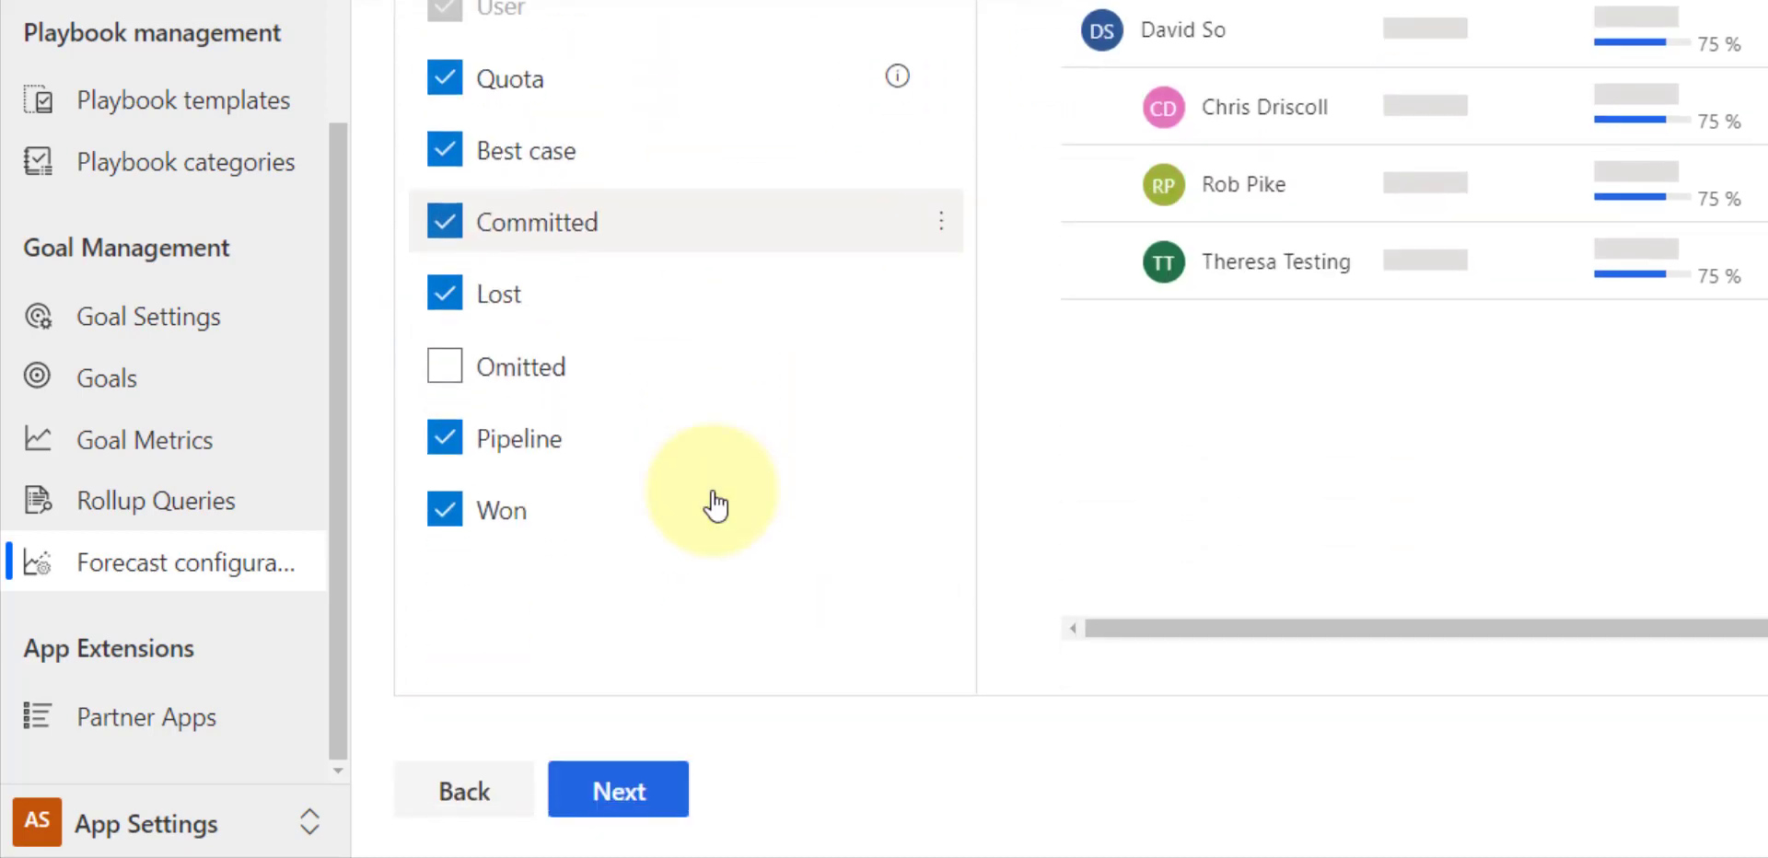
click(618, 801)
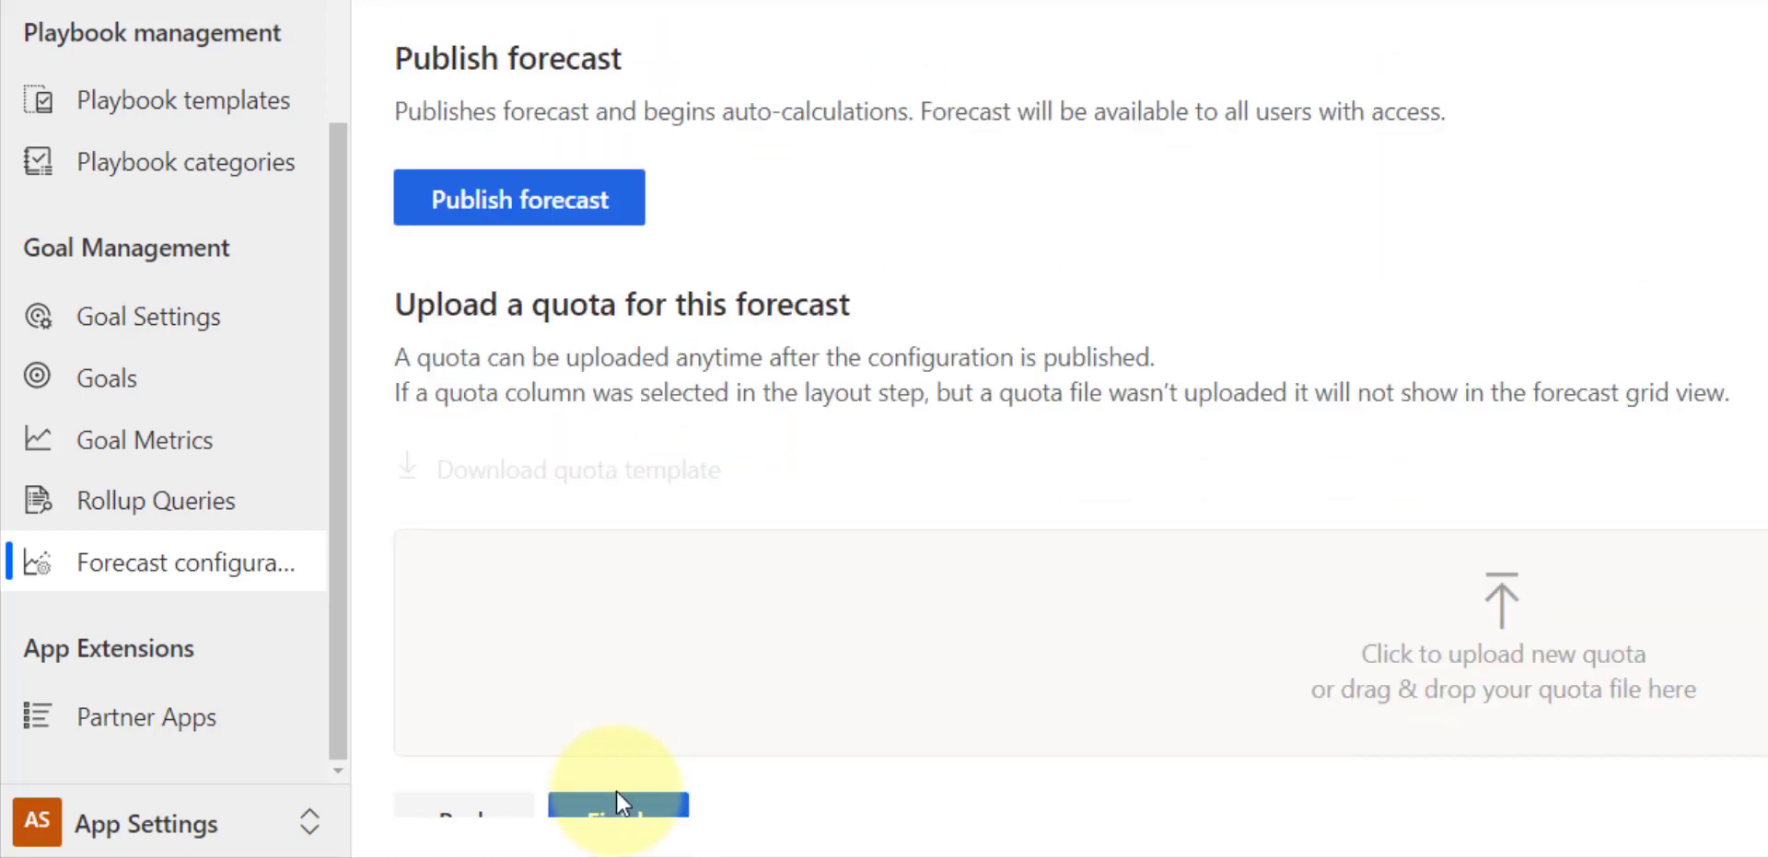
click(568, 210)
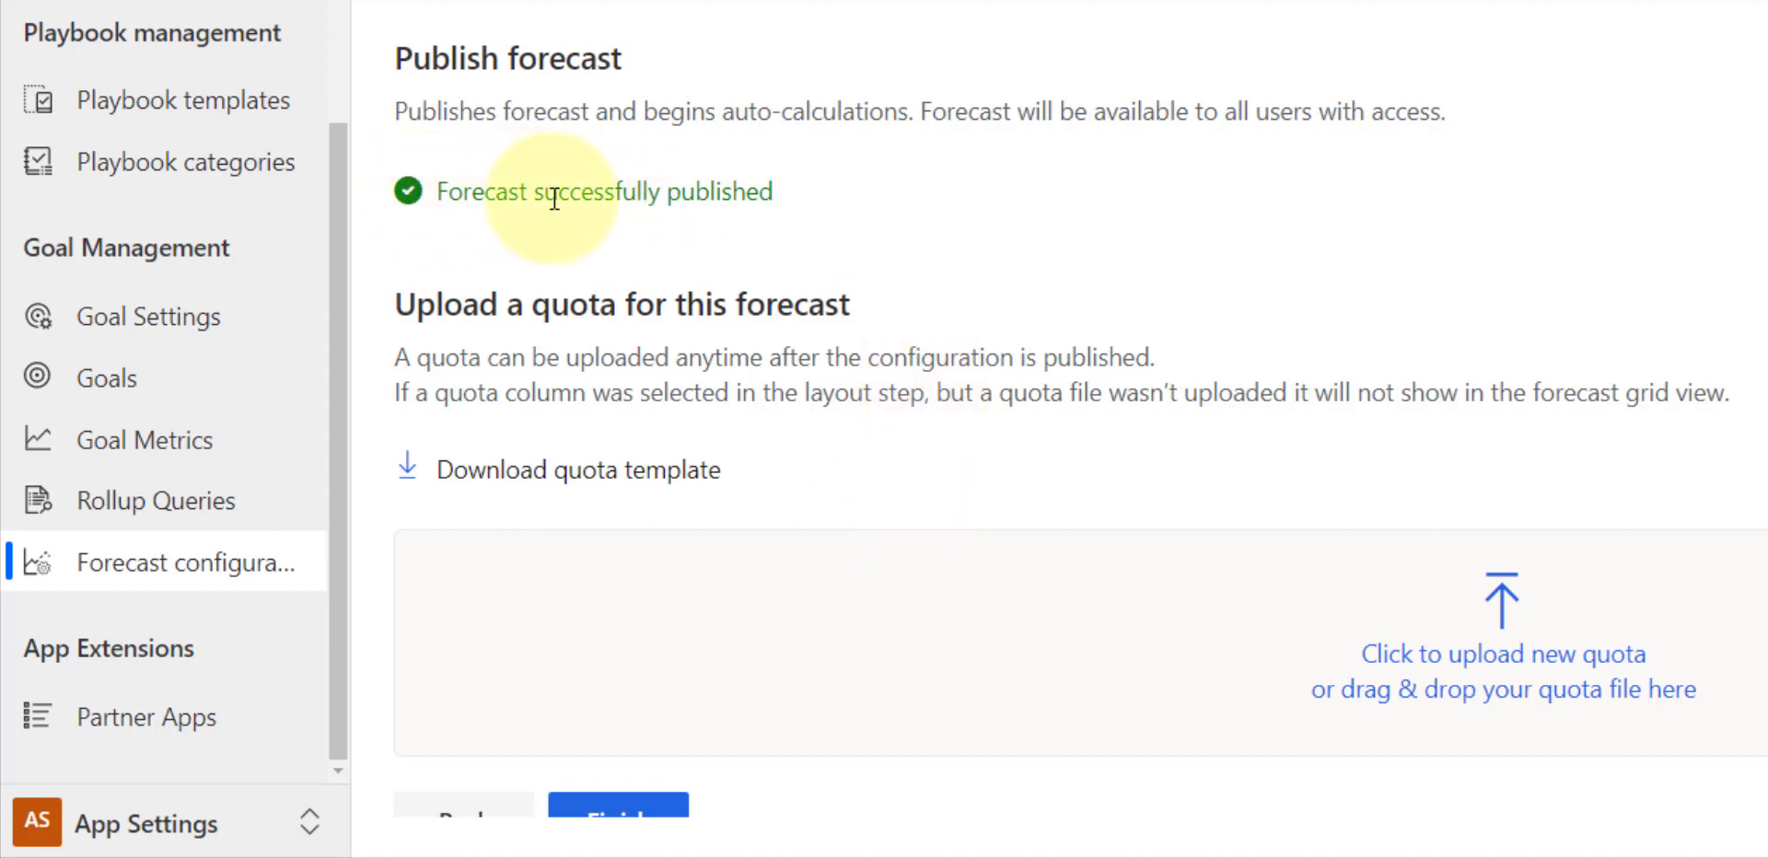
- Download the quota template for the published forecast and open the workbook in Excel
scroll(910, 240, down, 1)
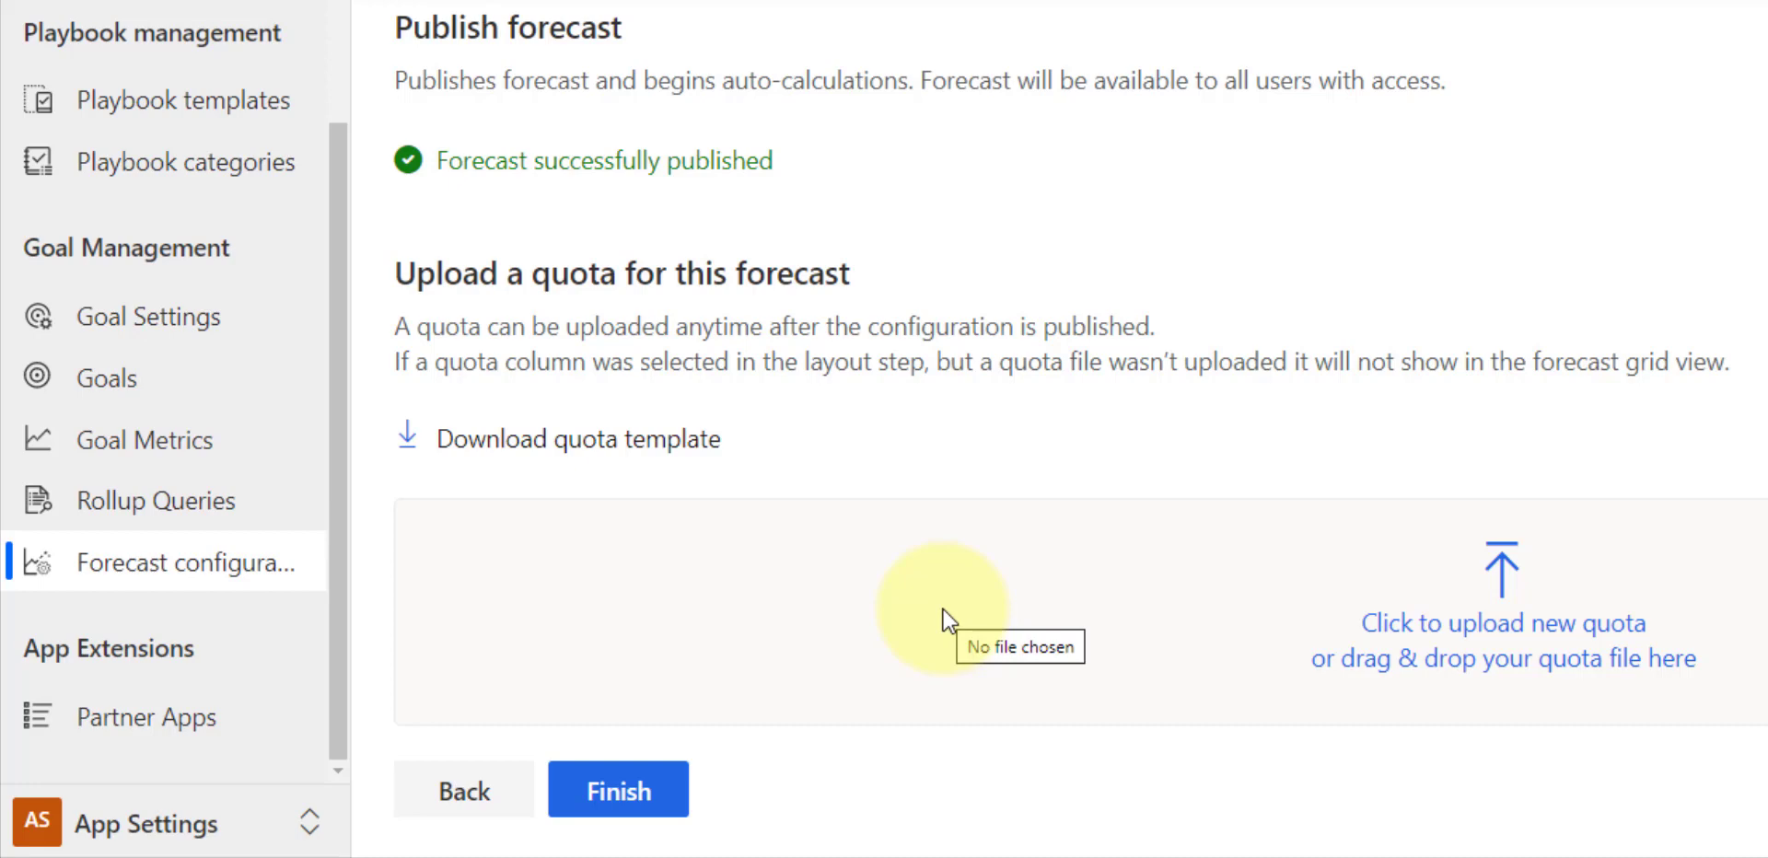
click(603, 450)
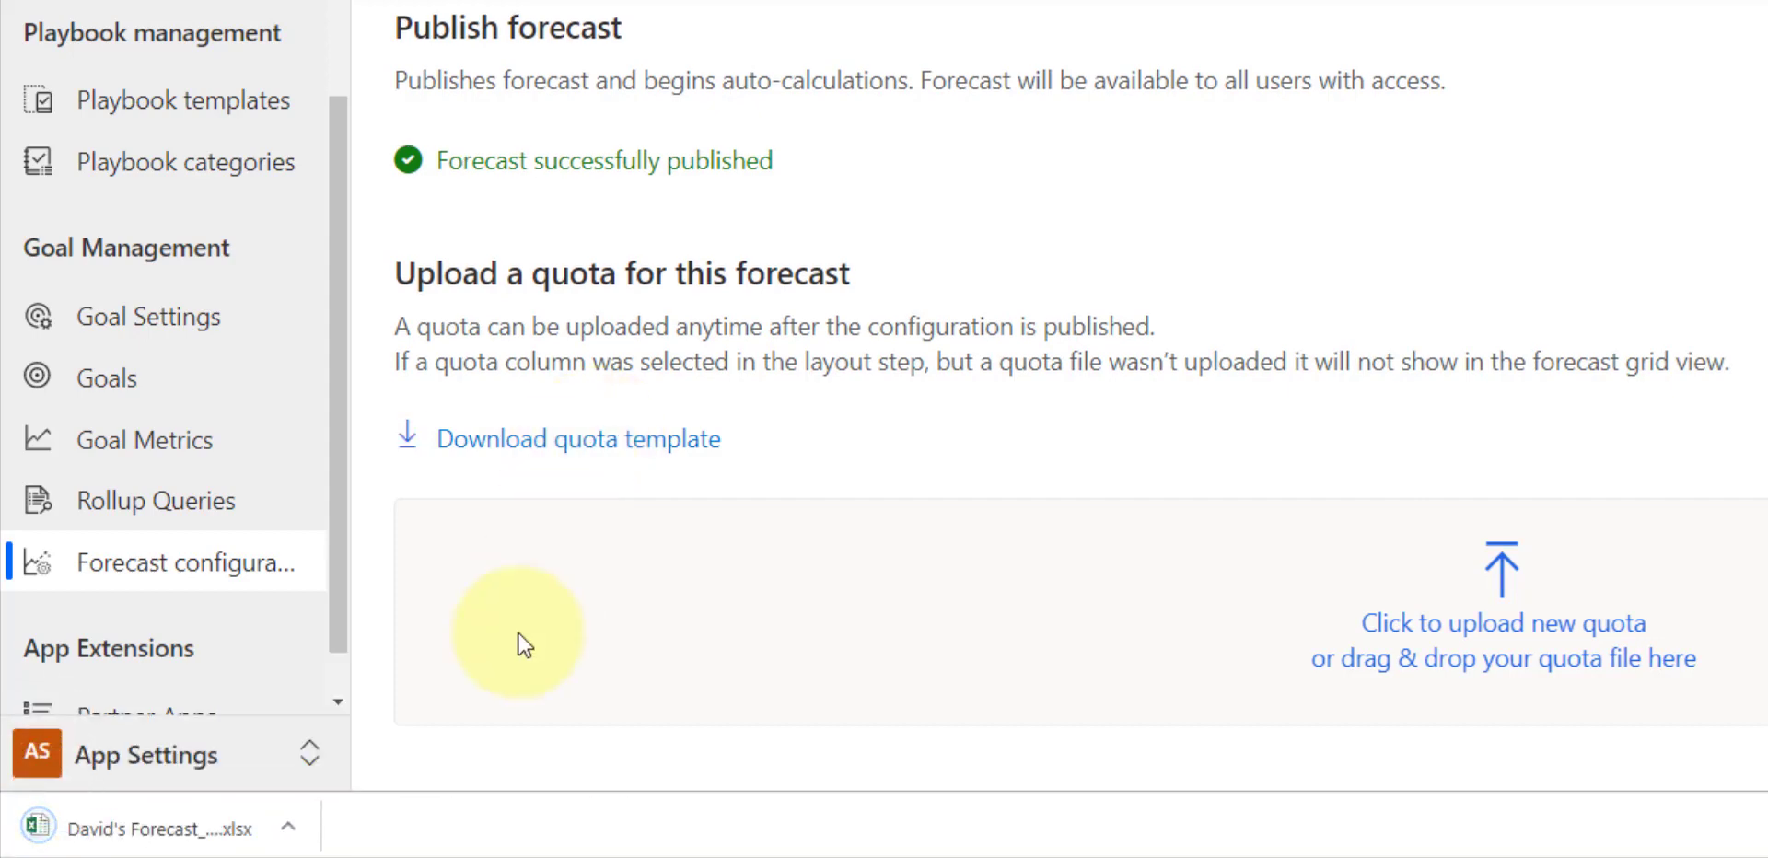
click(187, 838)
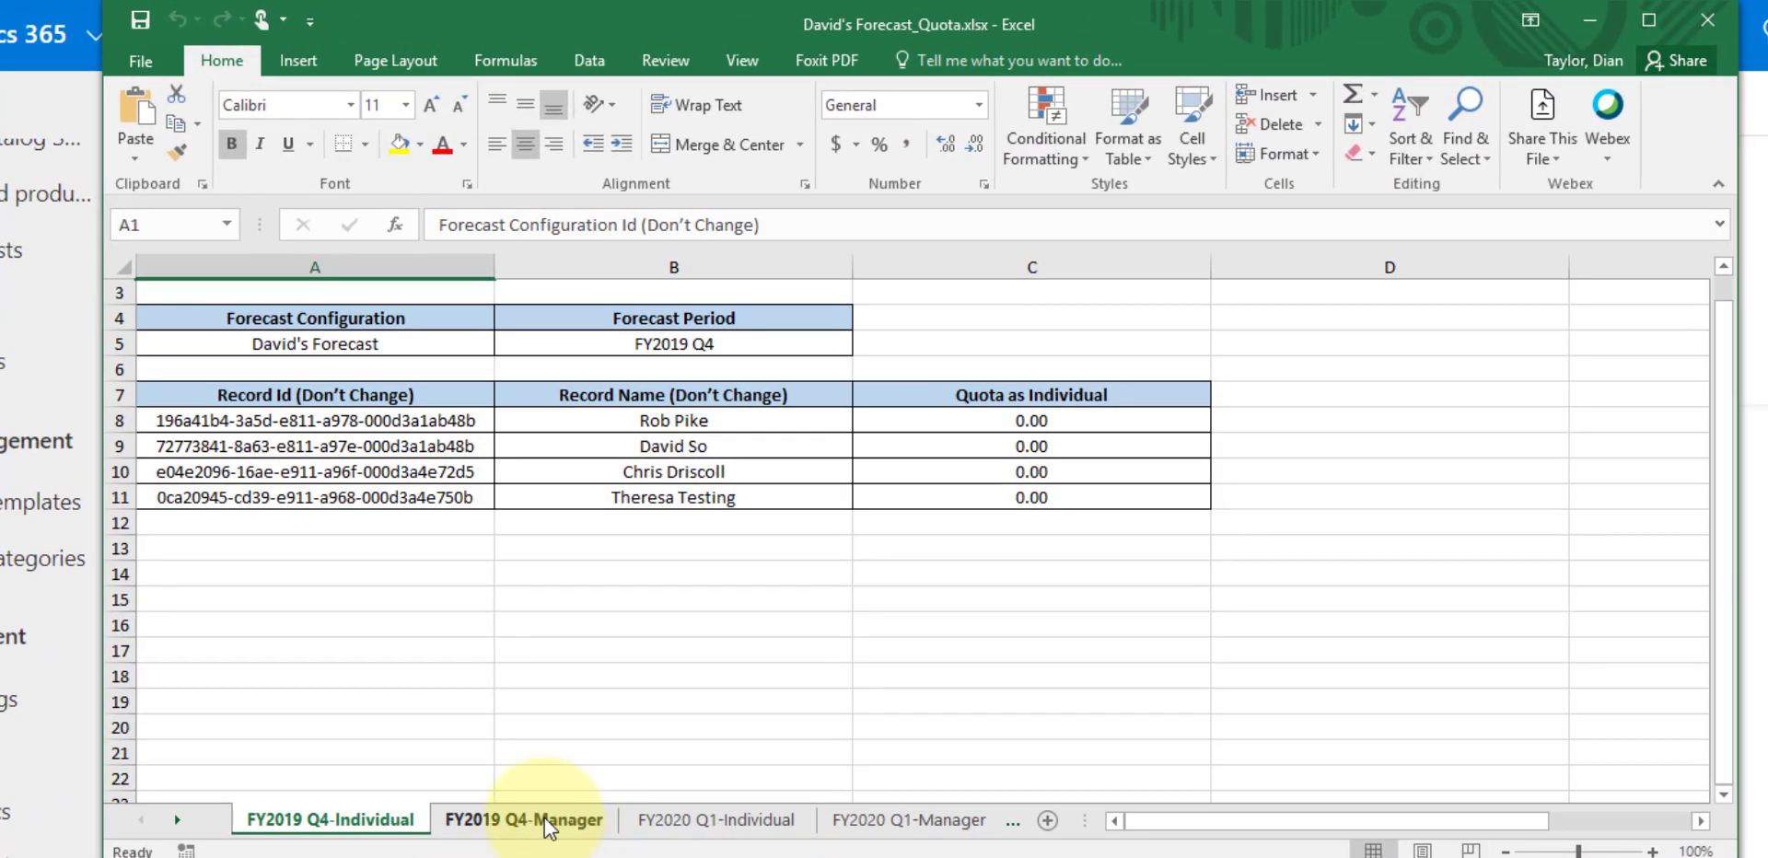
- Examine how the quota template separates individual and manager quotas on the FY2019 Q4 and FY2020 Q1 sheets
click(542, 634)
click(723, 819)
click(911, 820)
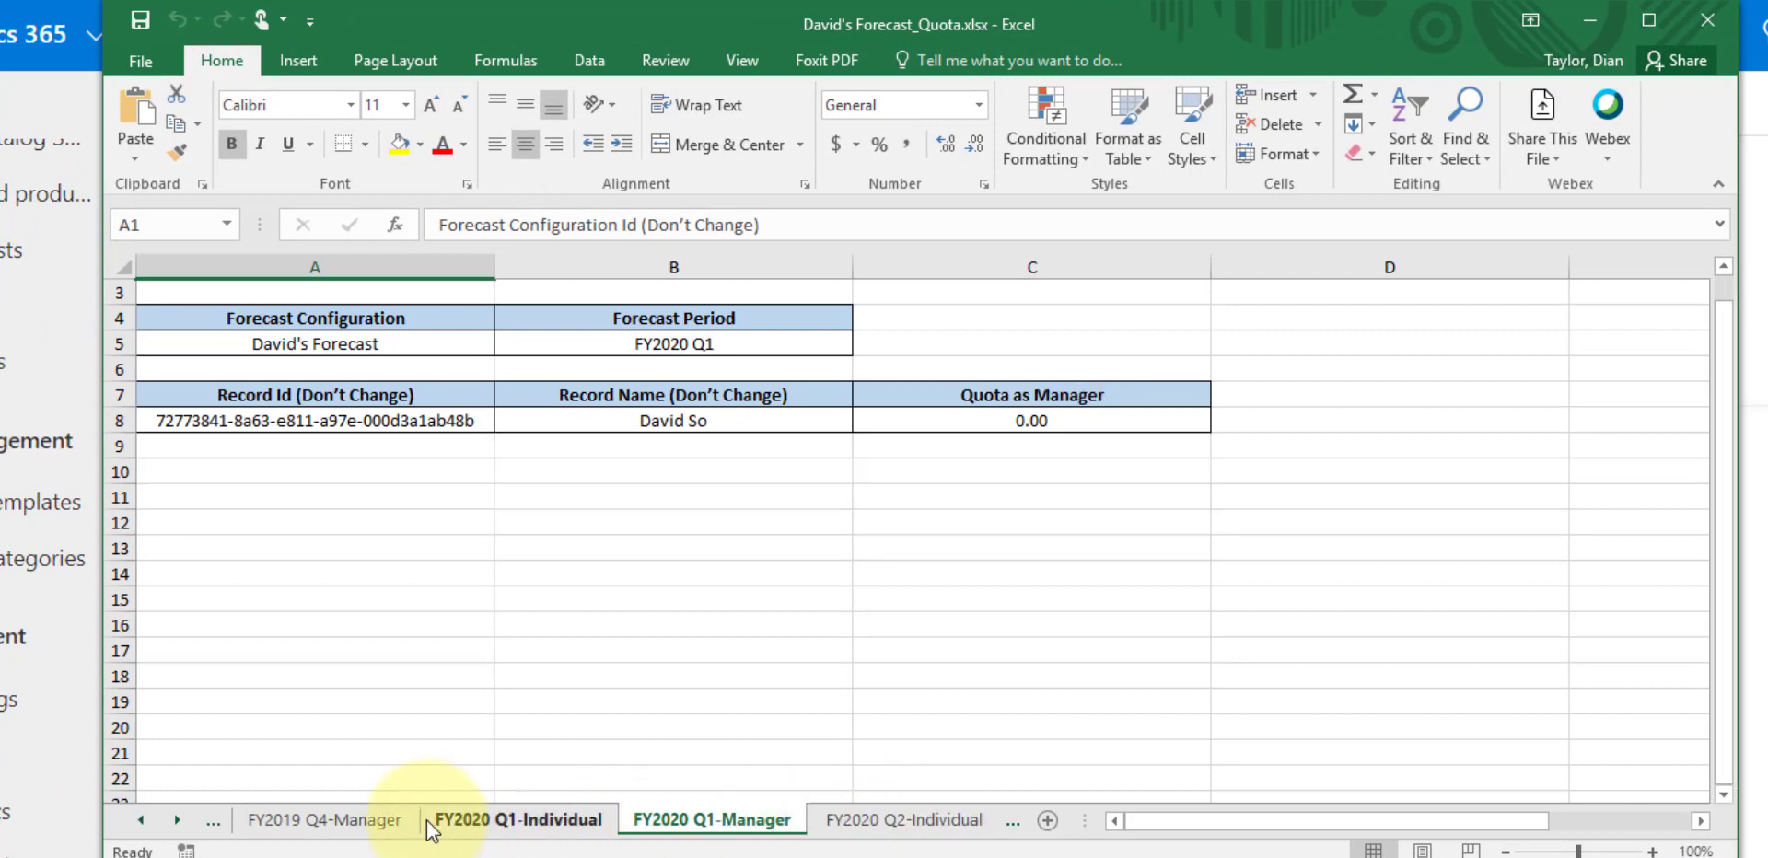
click(344, 824)
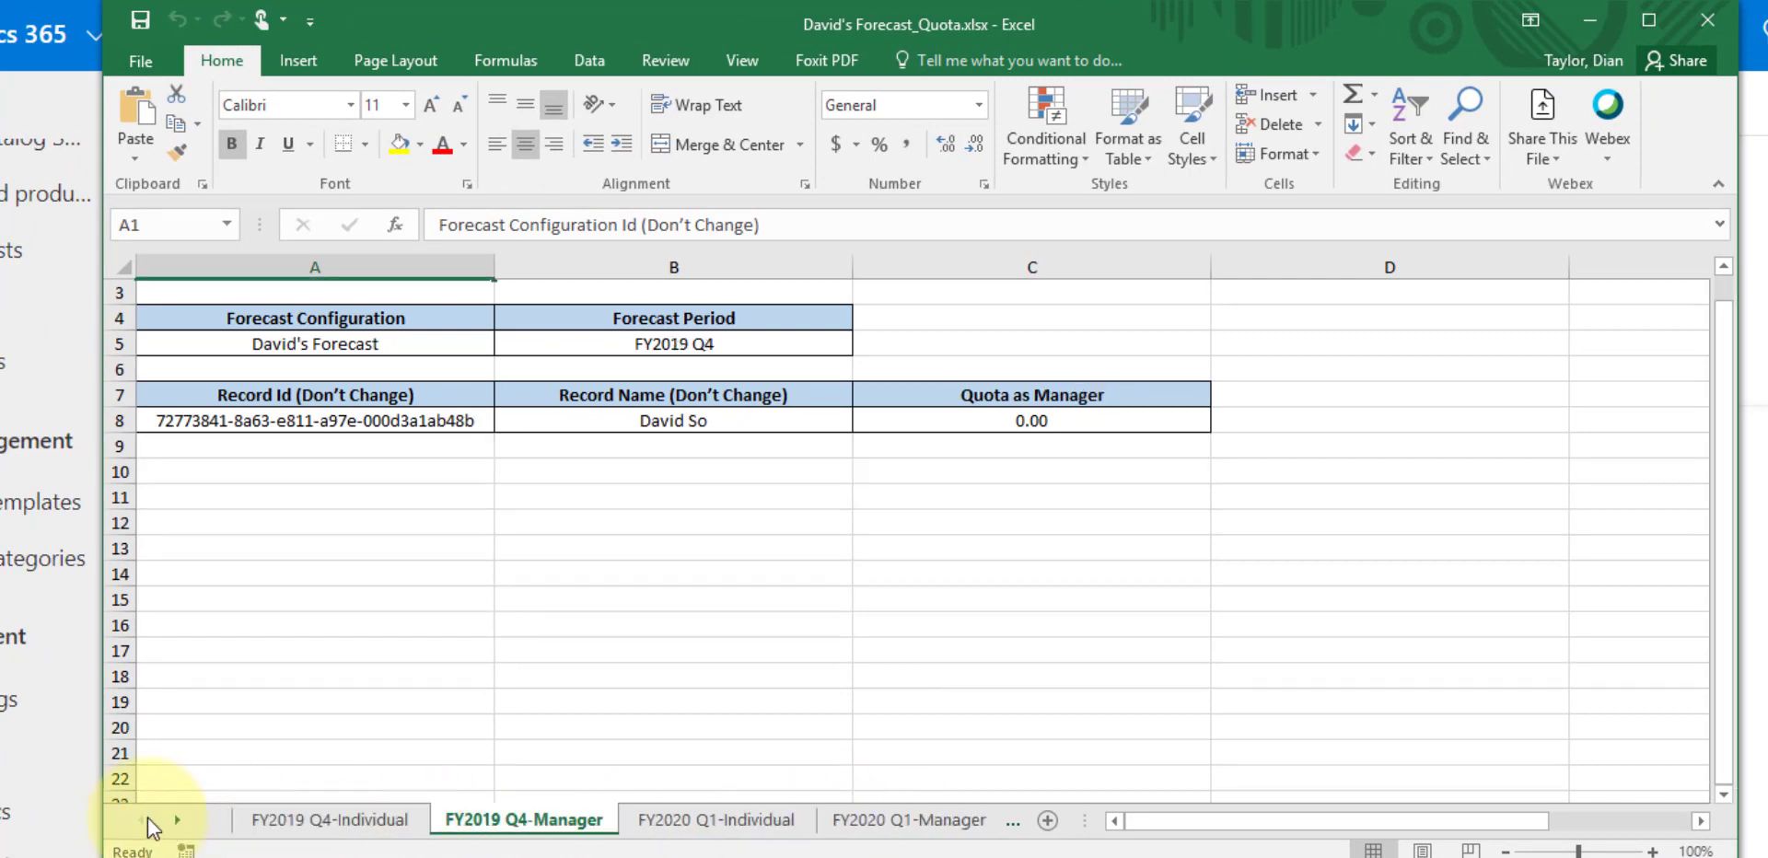
click(344, 823)
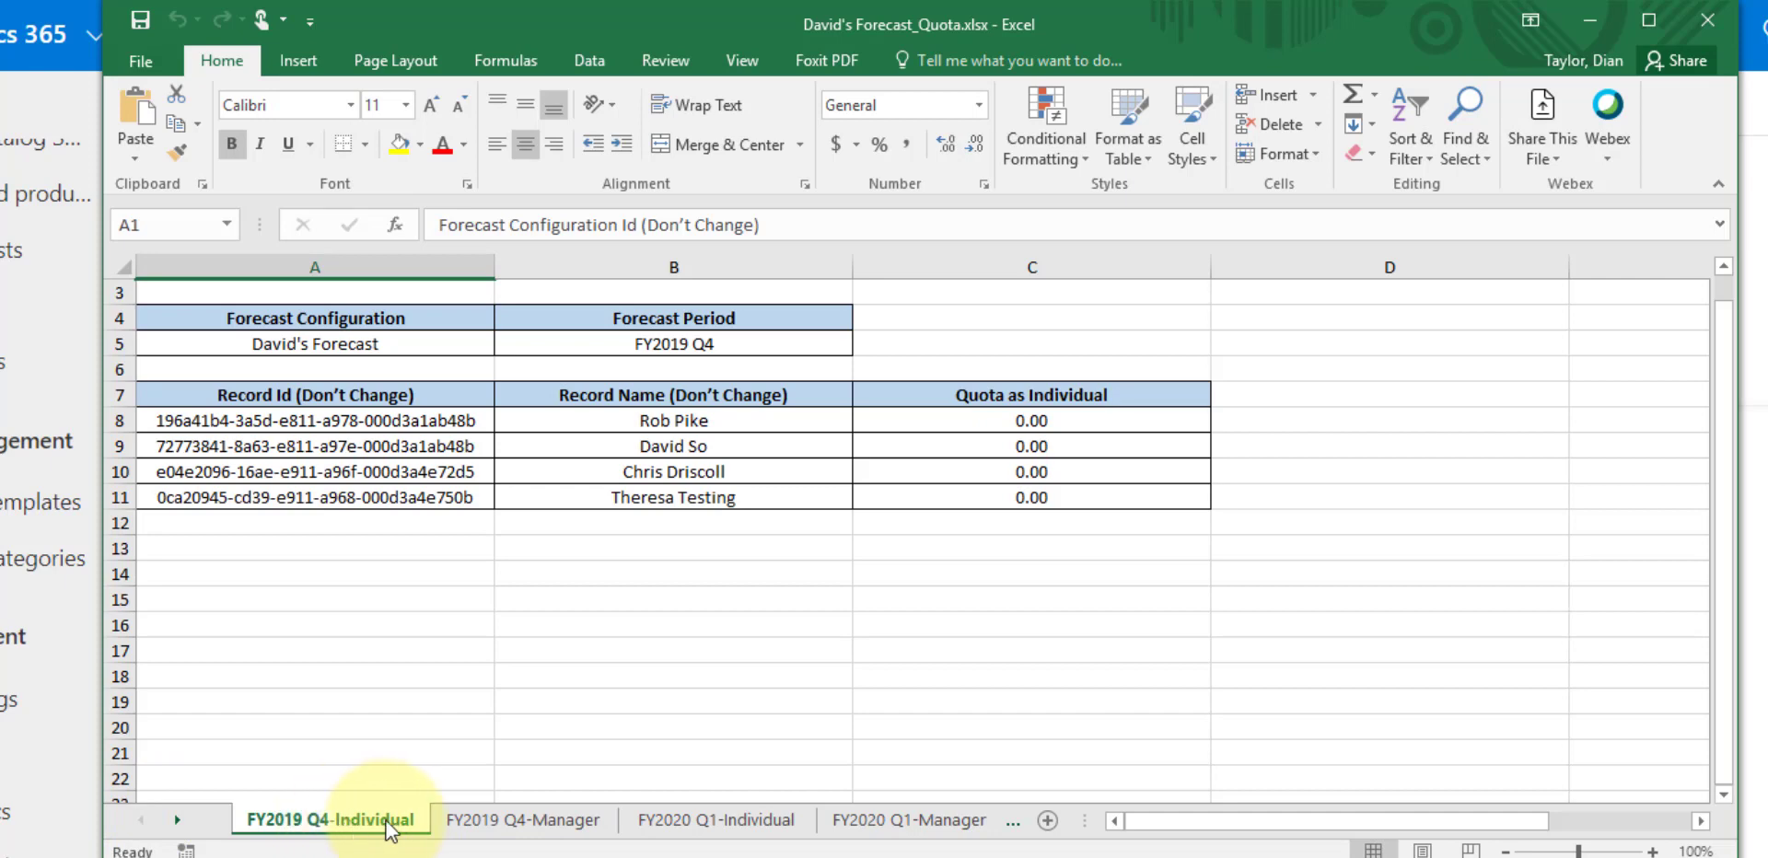
click(512, 816)
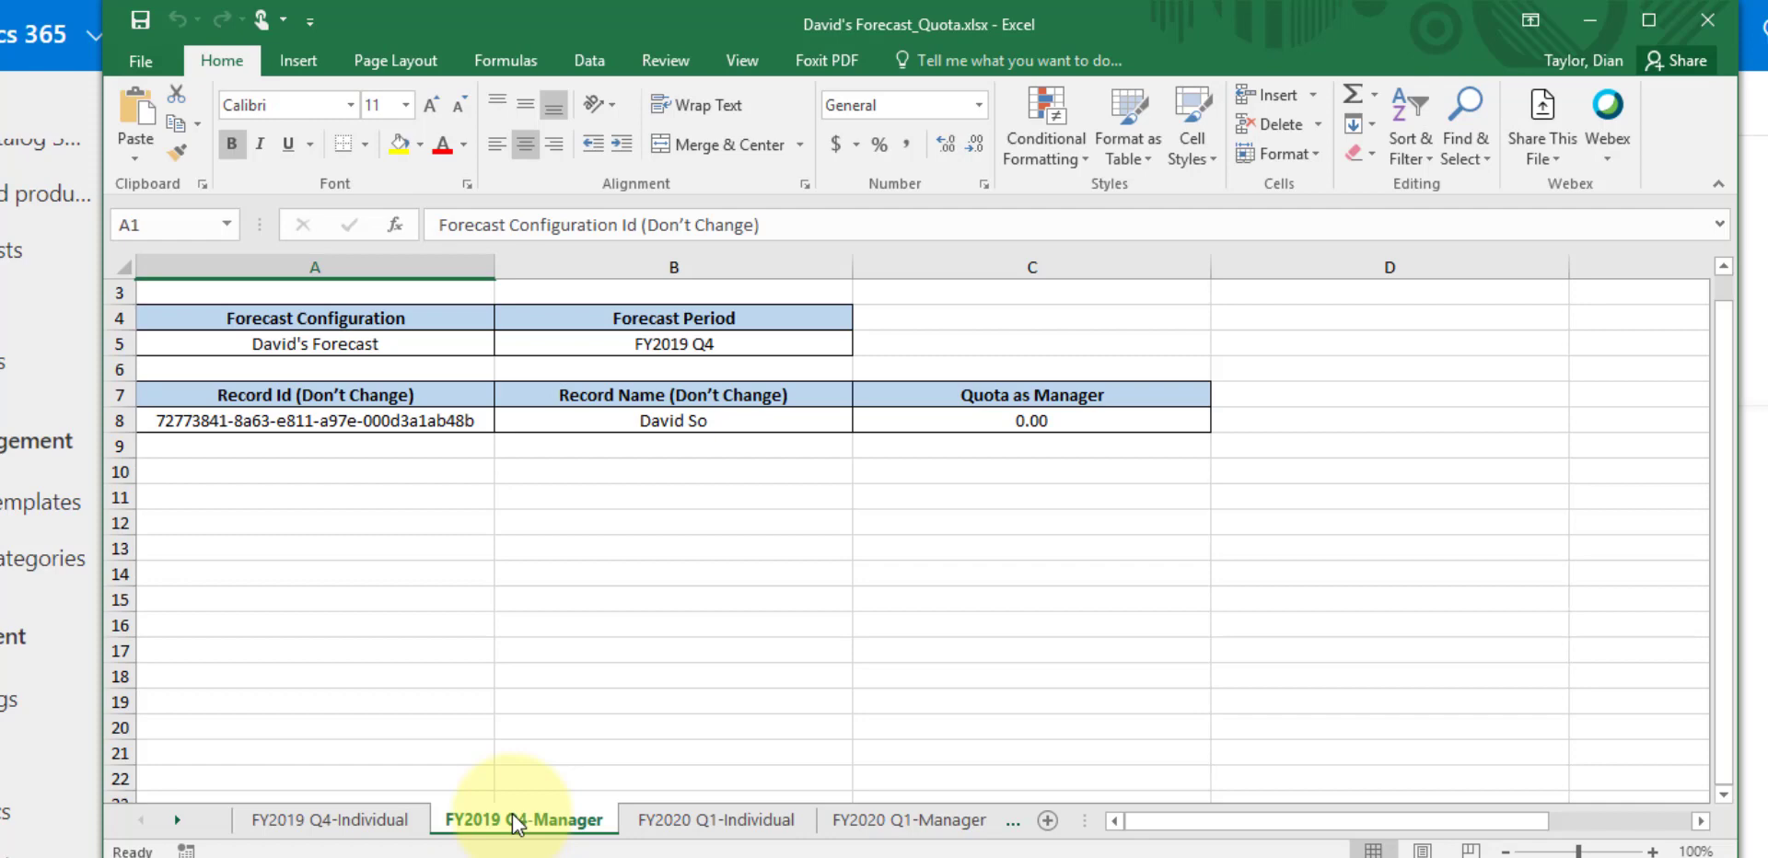
click(354, 820)
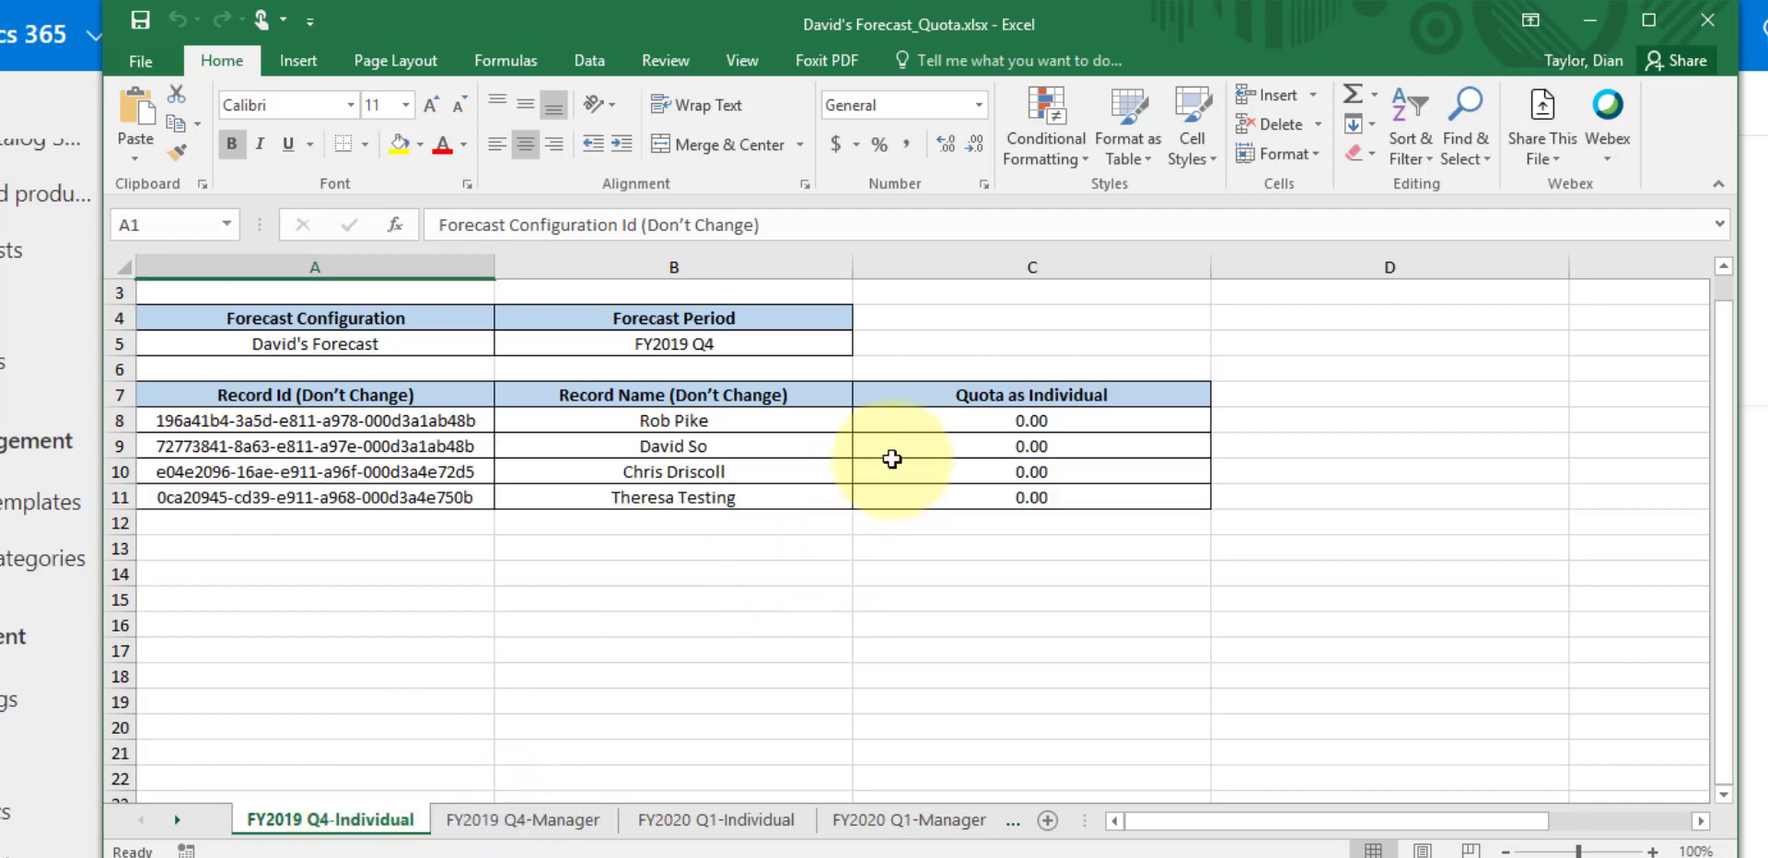
- Set the individual quota to 200000 for all four records (C8:C11) on the FY2019 Q4-Individual sheet
click(1021, 419)
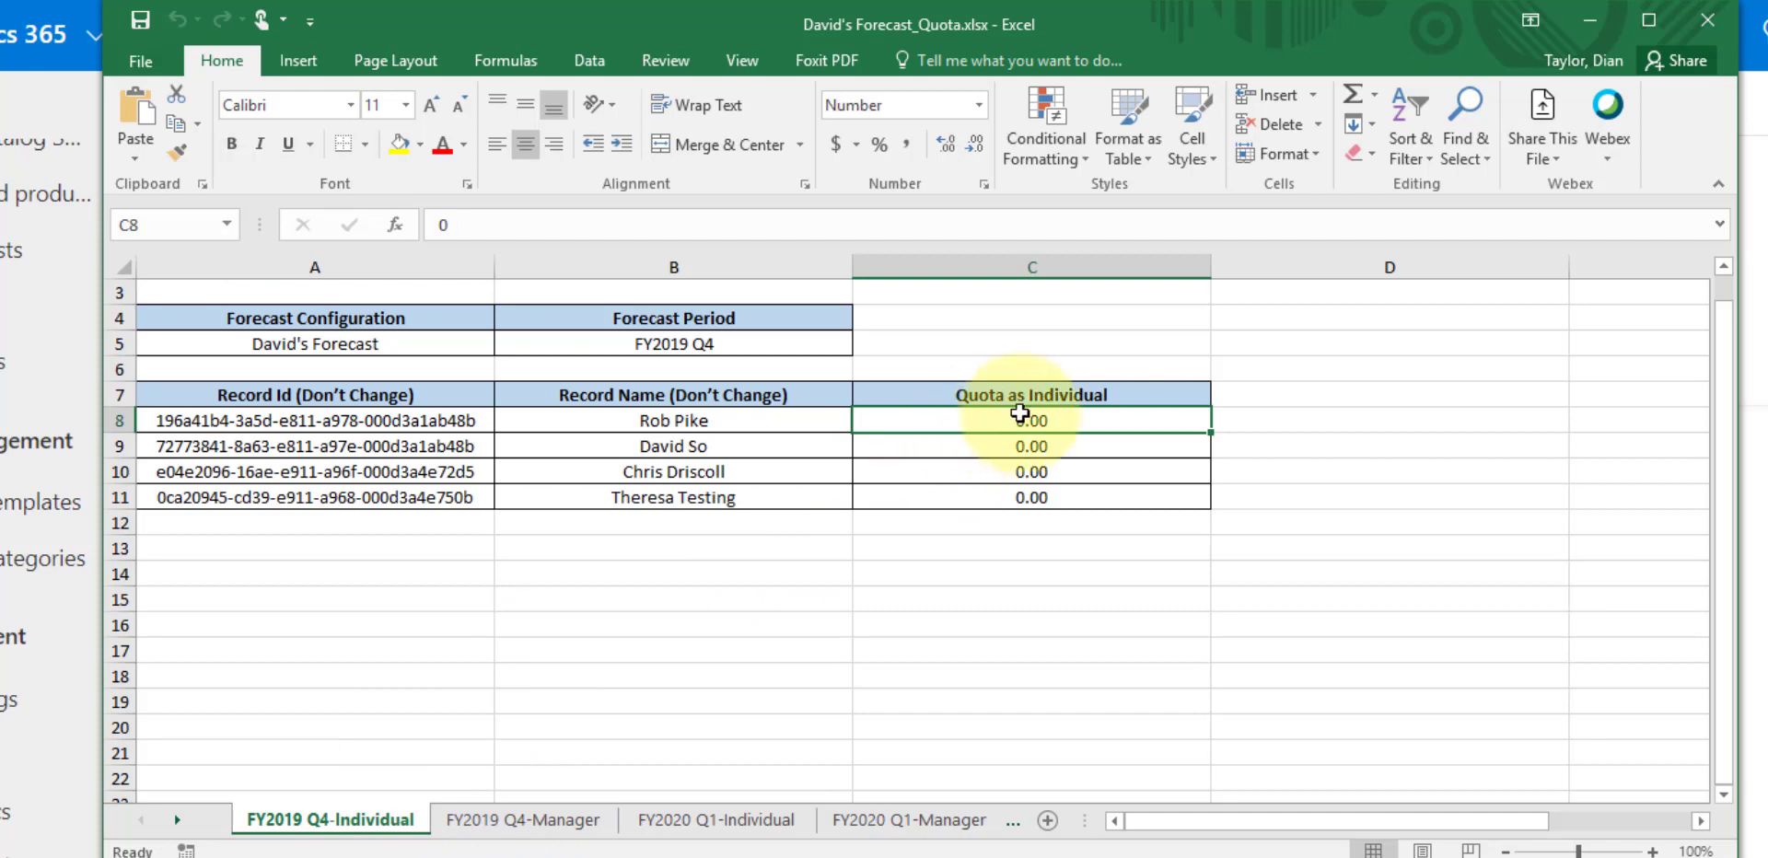
text(200000)
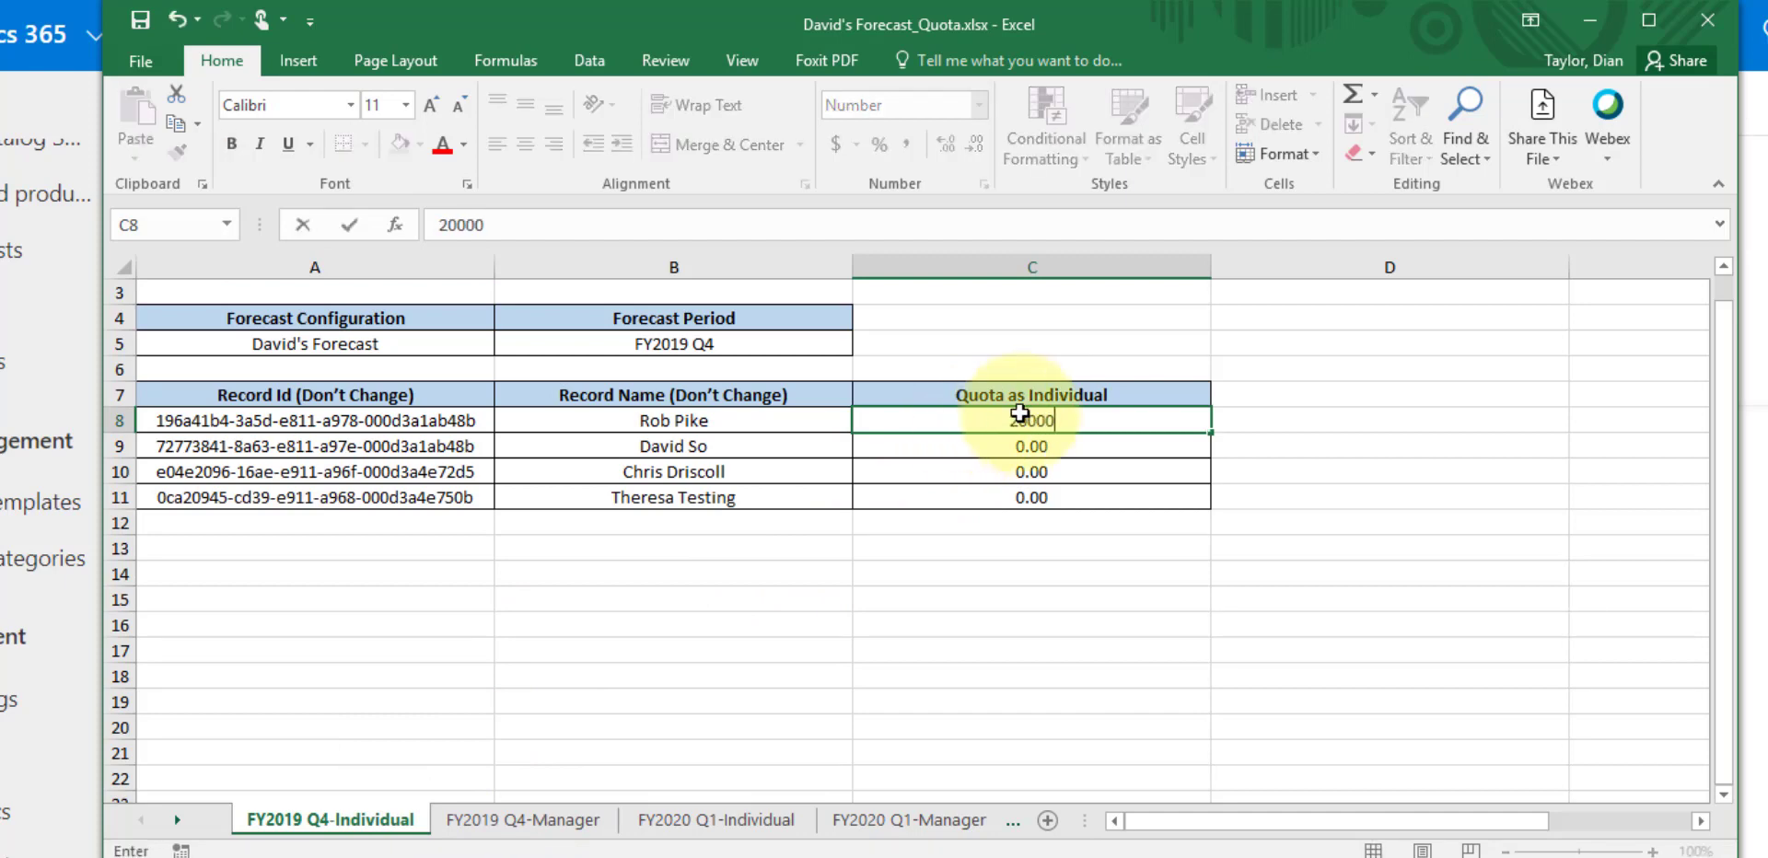
click(1034, 544)
click(1054, 424)
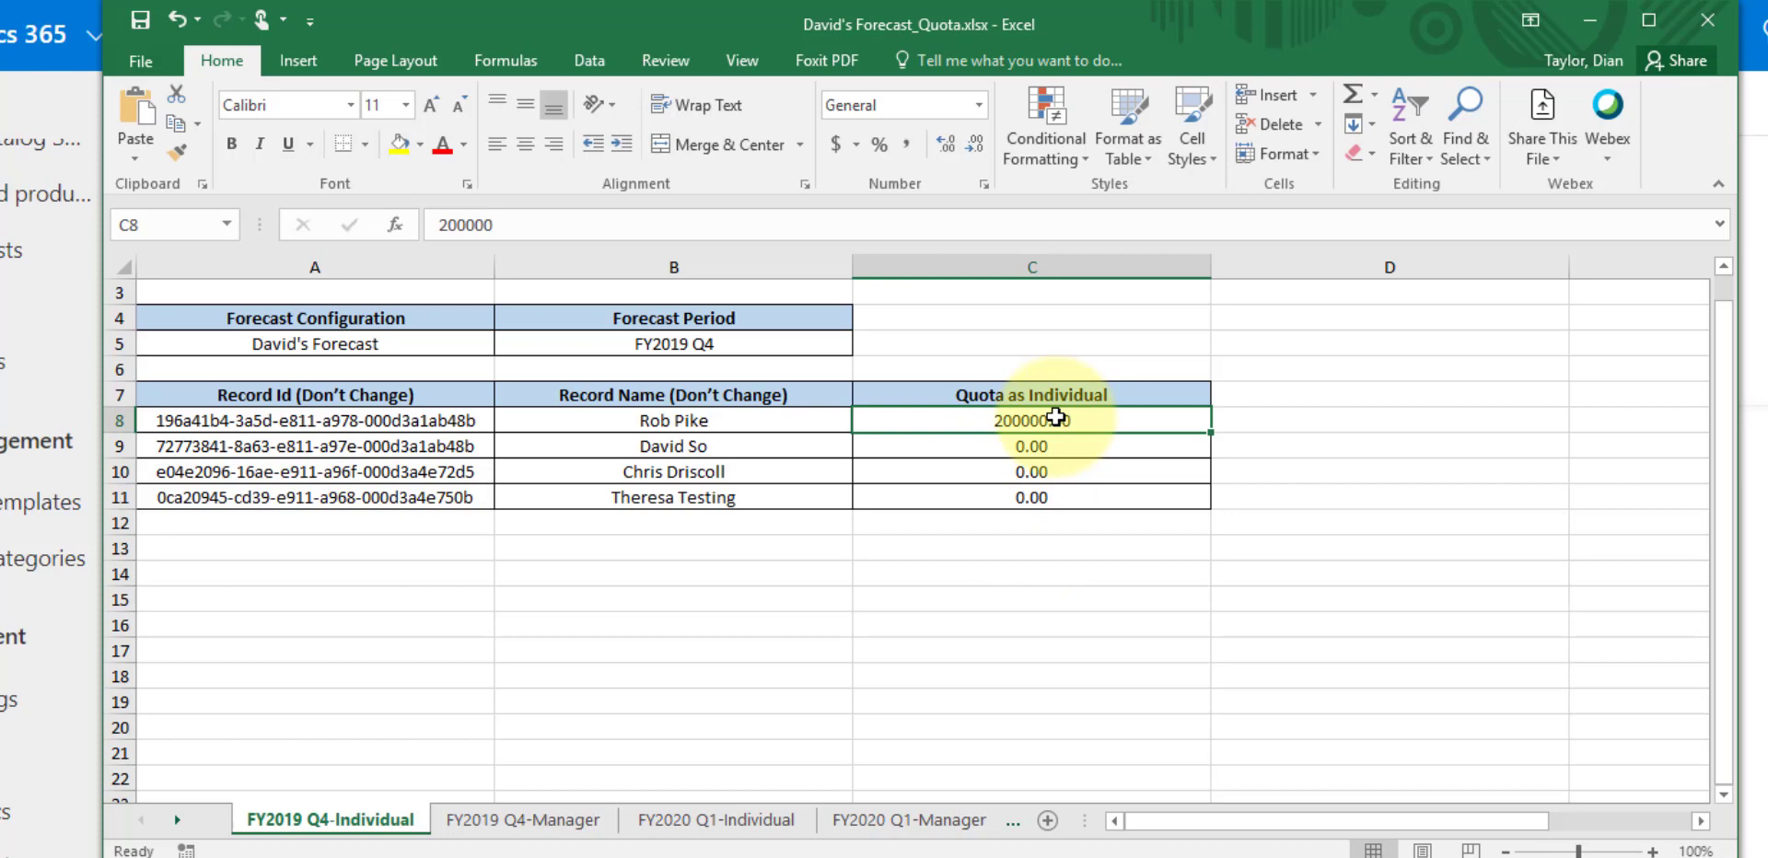
key(ctrl+c)
click(1054, 448)
key(ctrl+v)
click(1045, 471)
key(ctrl+v)
click(1050, 497)
key(ctrl+v)
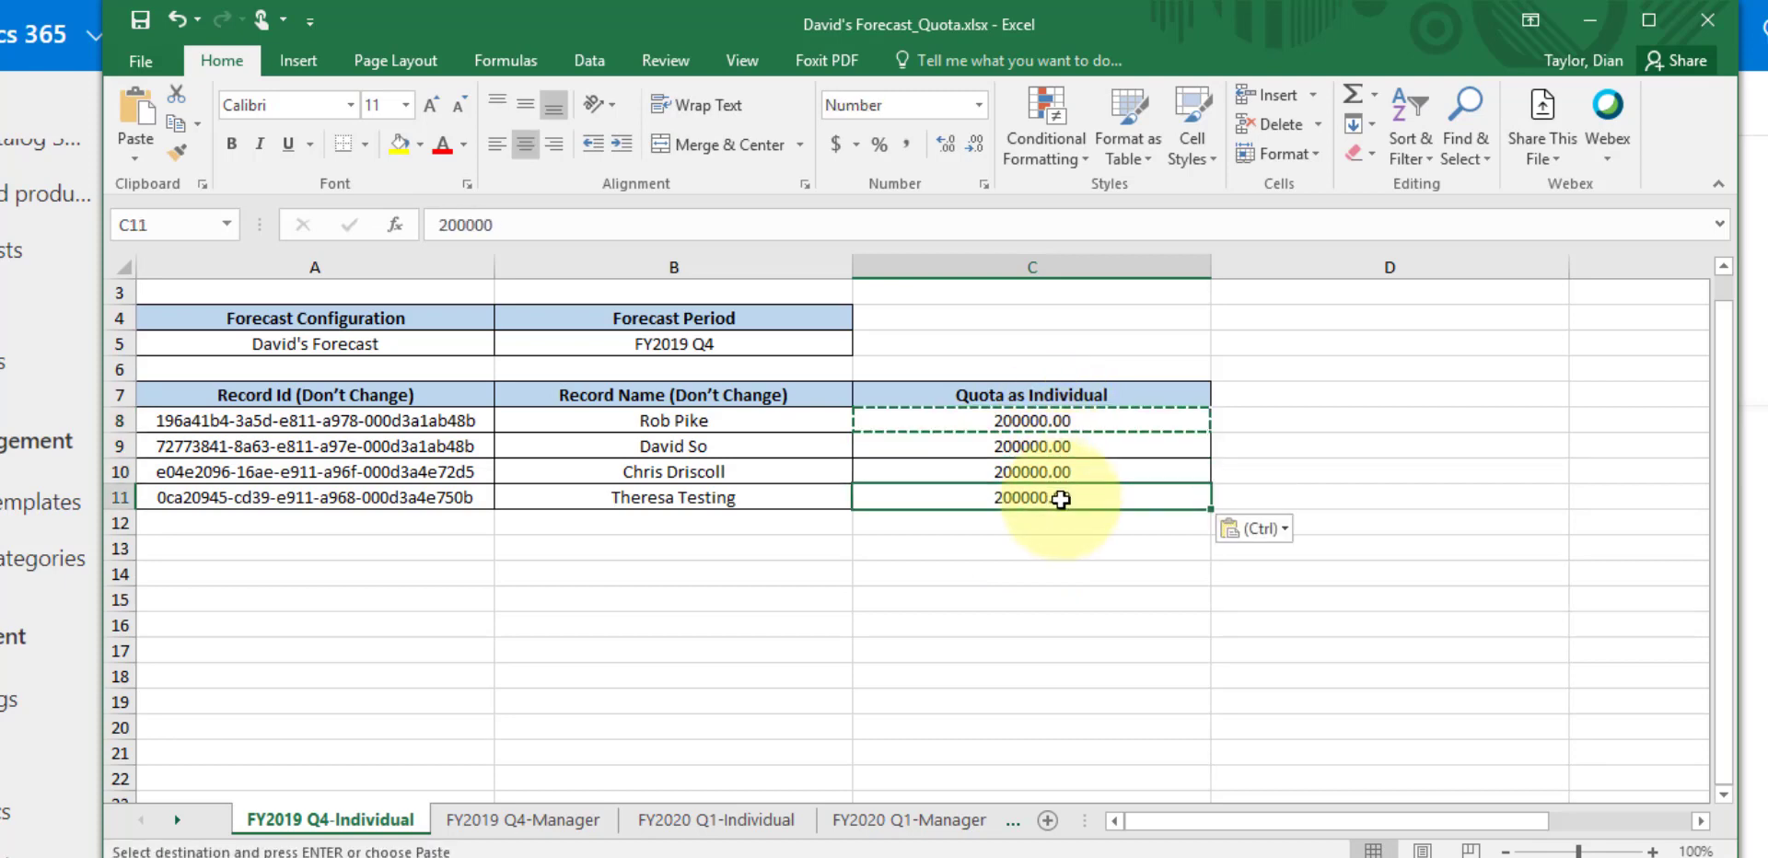
click(1015, 575)
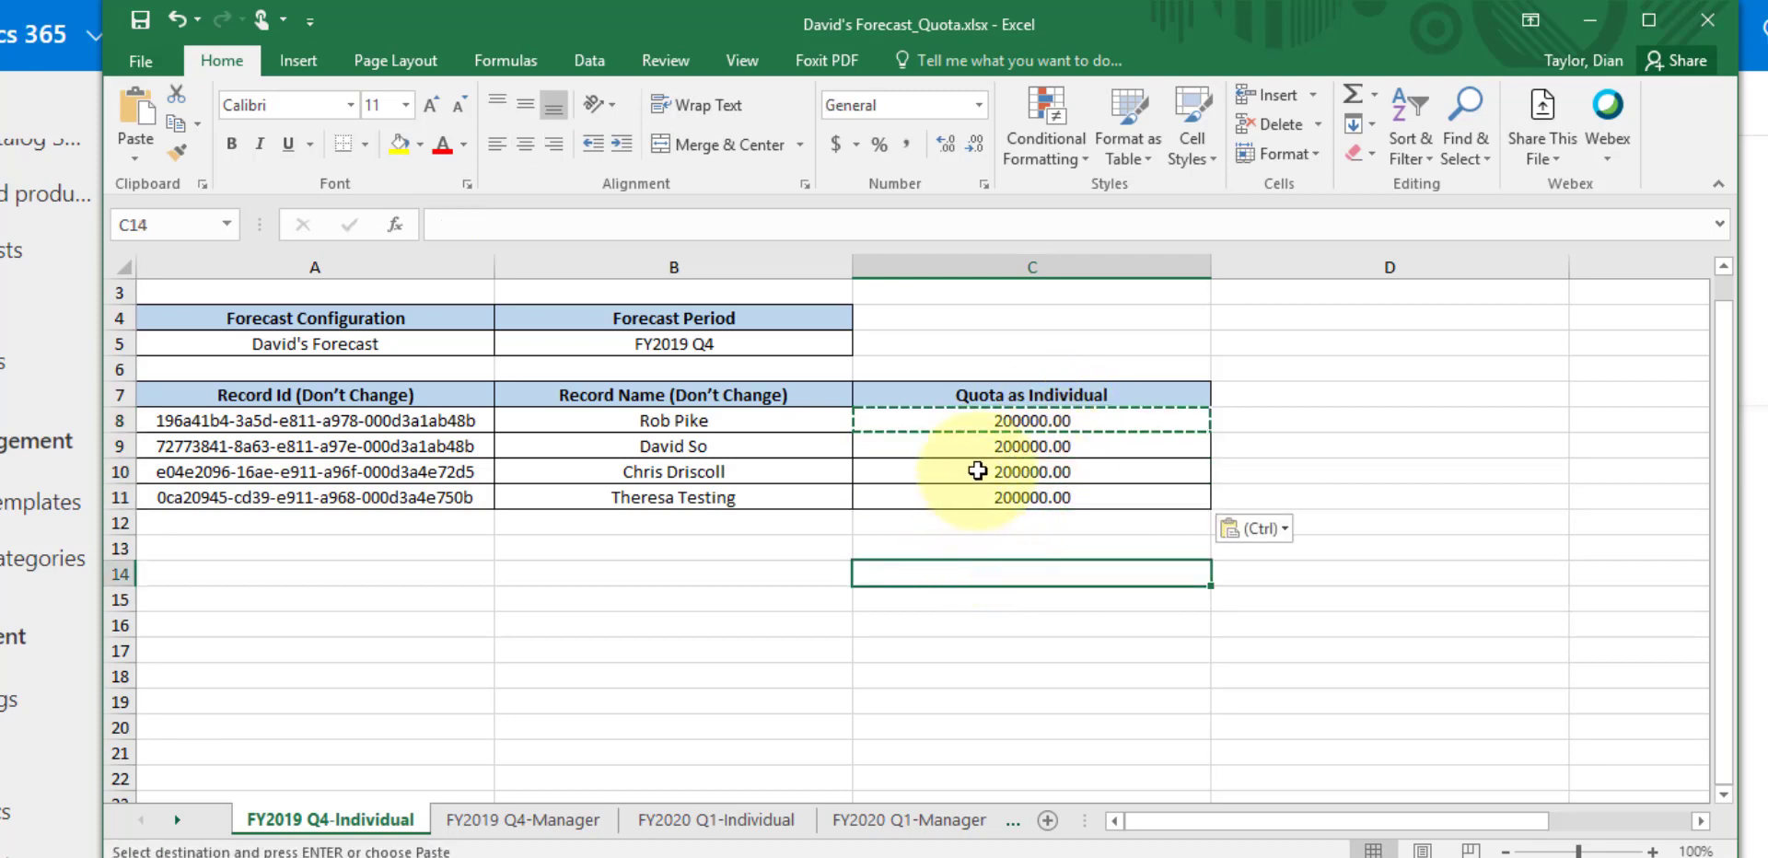
- Select the four individual quotas in C8:C11 to check their total
click(1042, 449)
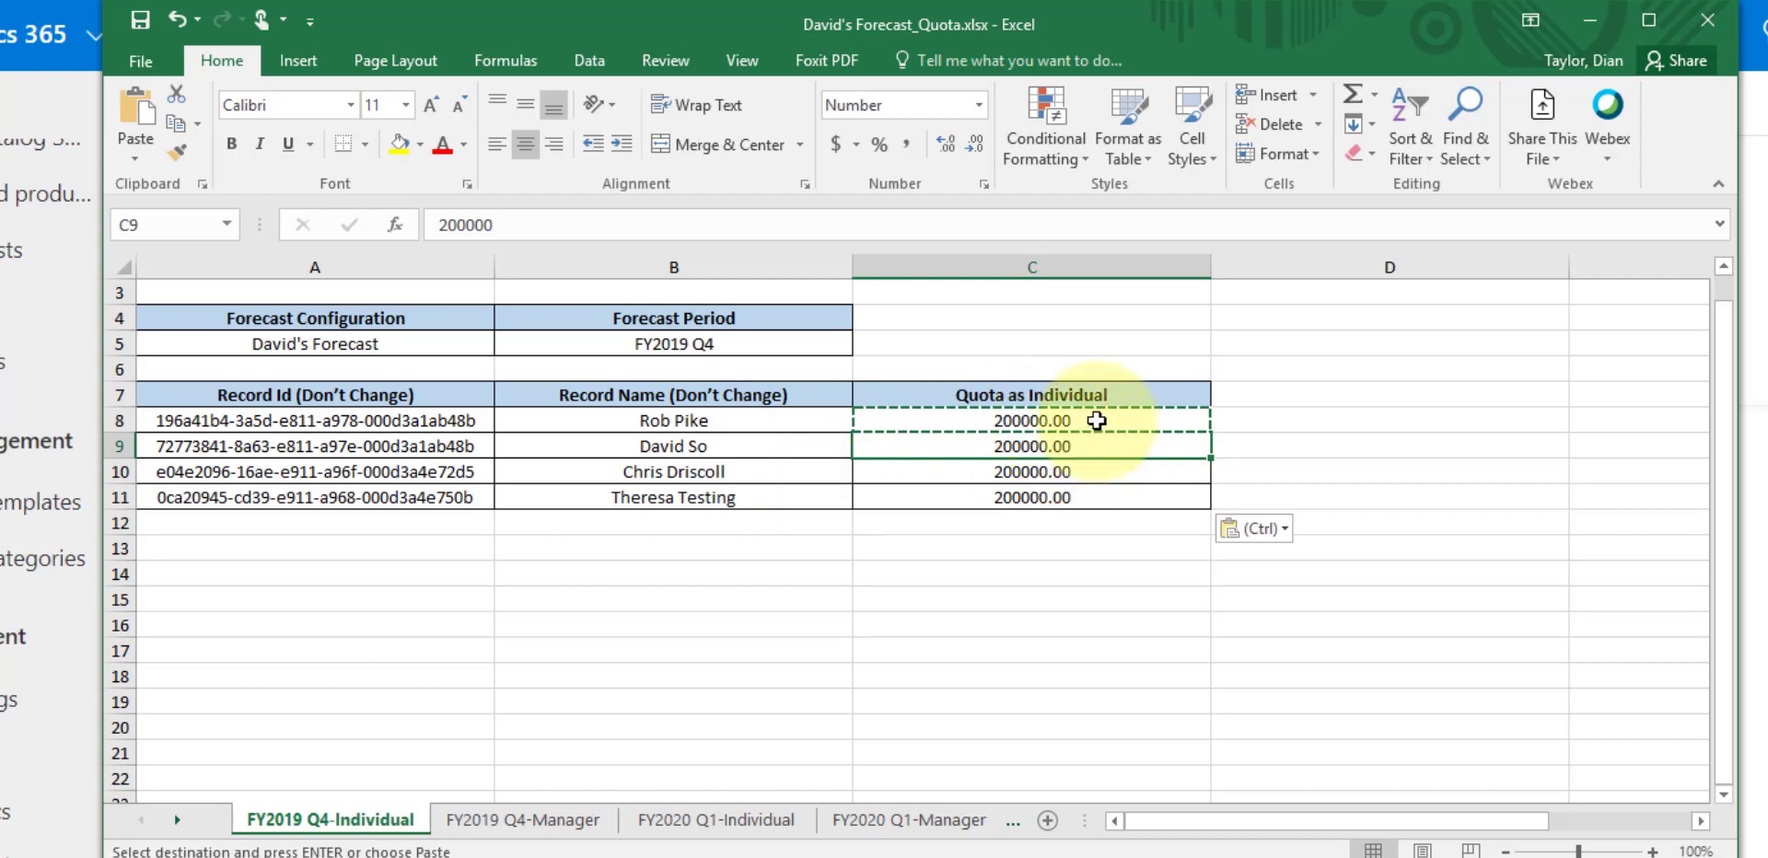
click(1154, 415)
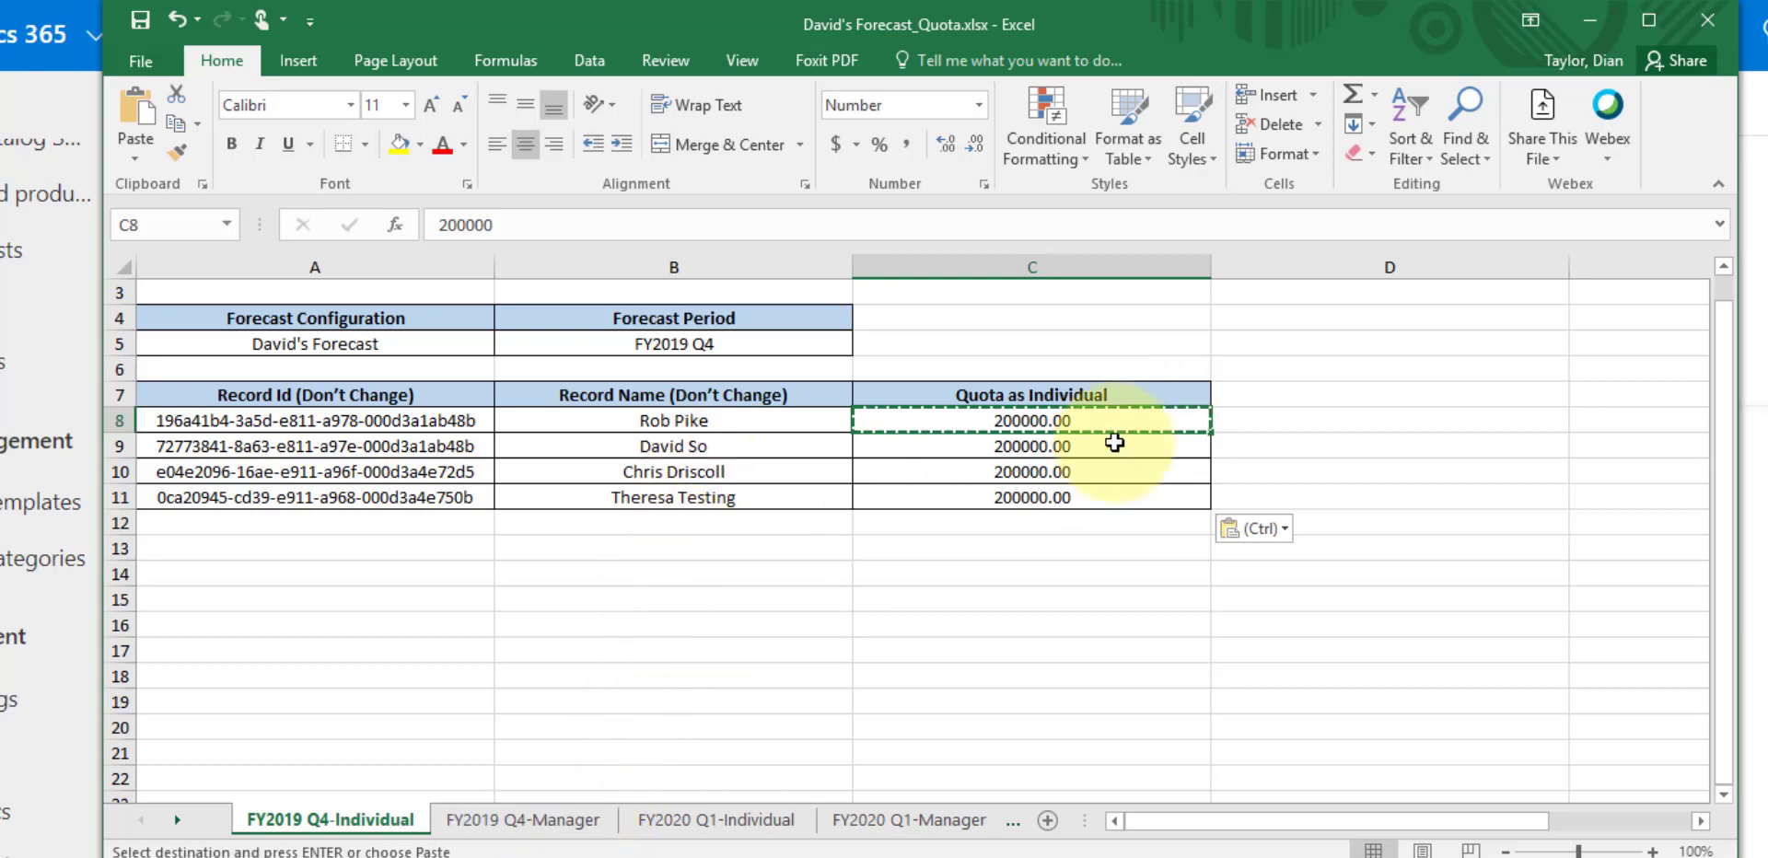
drag(1090, 422, 1085, 501)
- Set the quota as manager in C8 to 800000 on the FY2019 Q4-Manager sheet
click(577, 827)
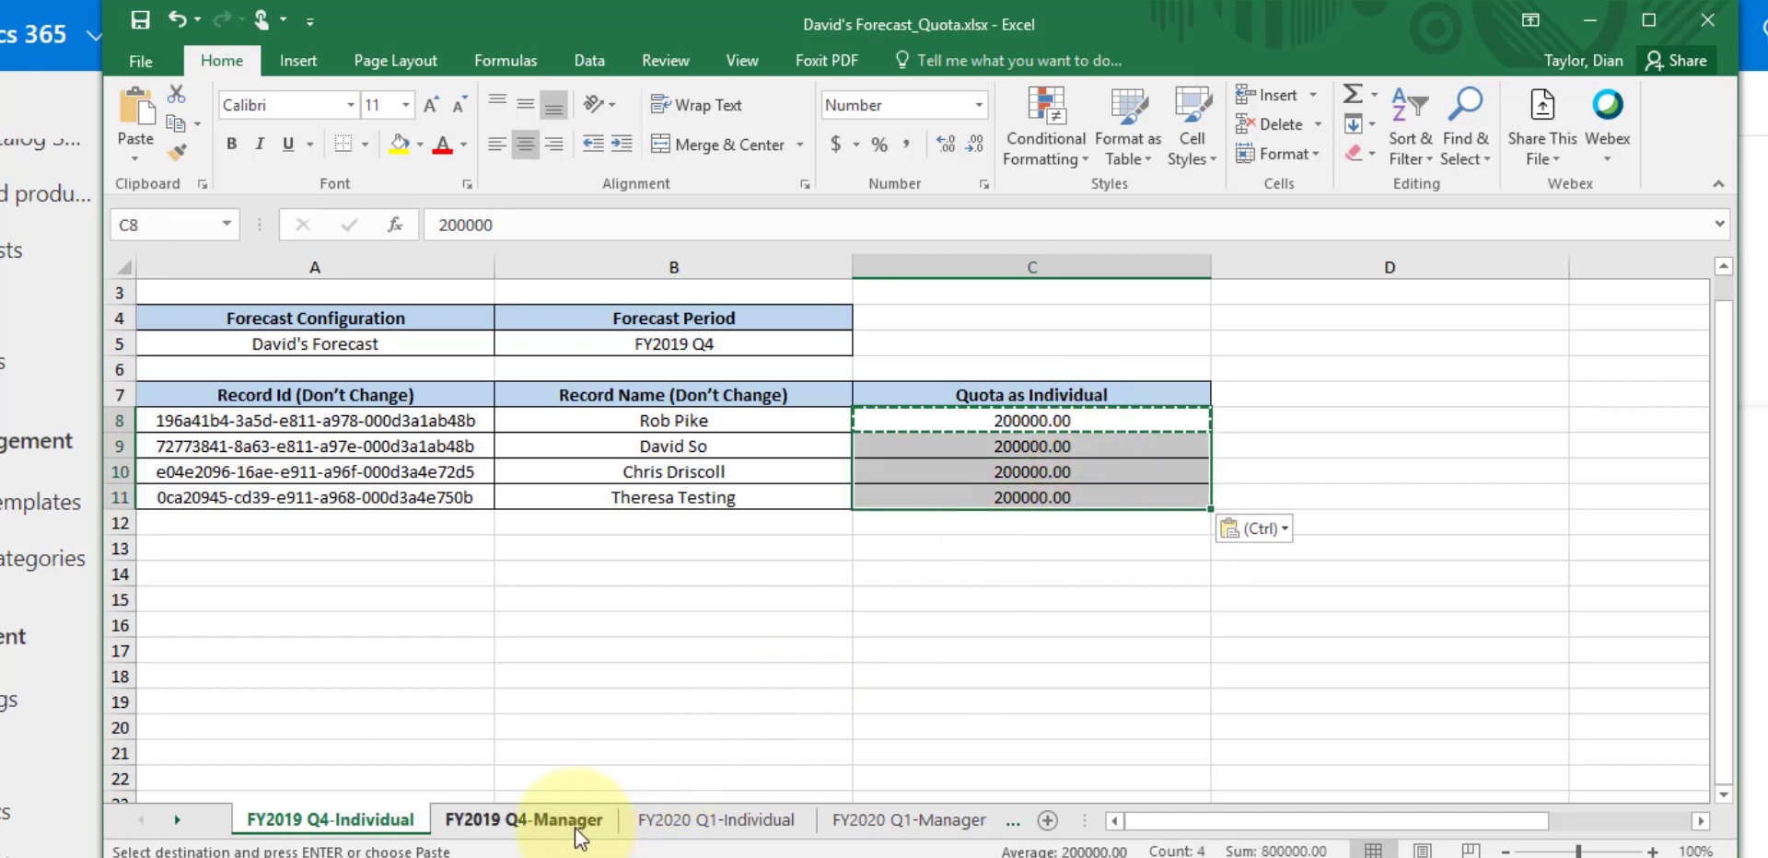
click(571, 822)
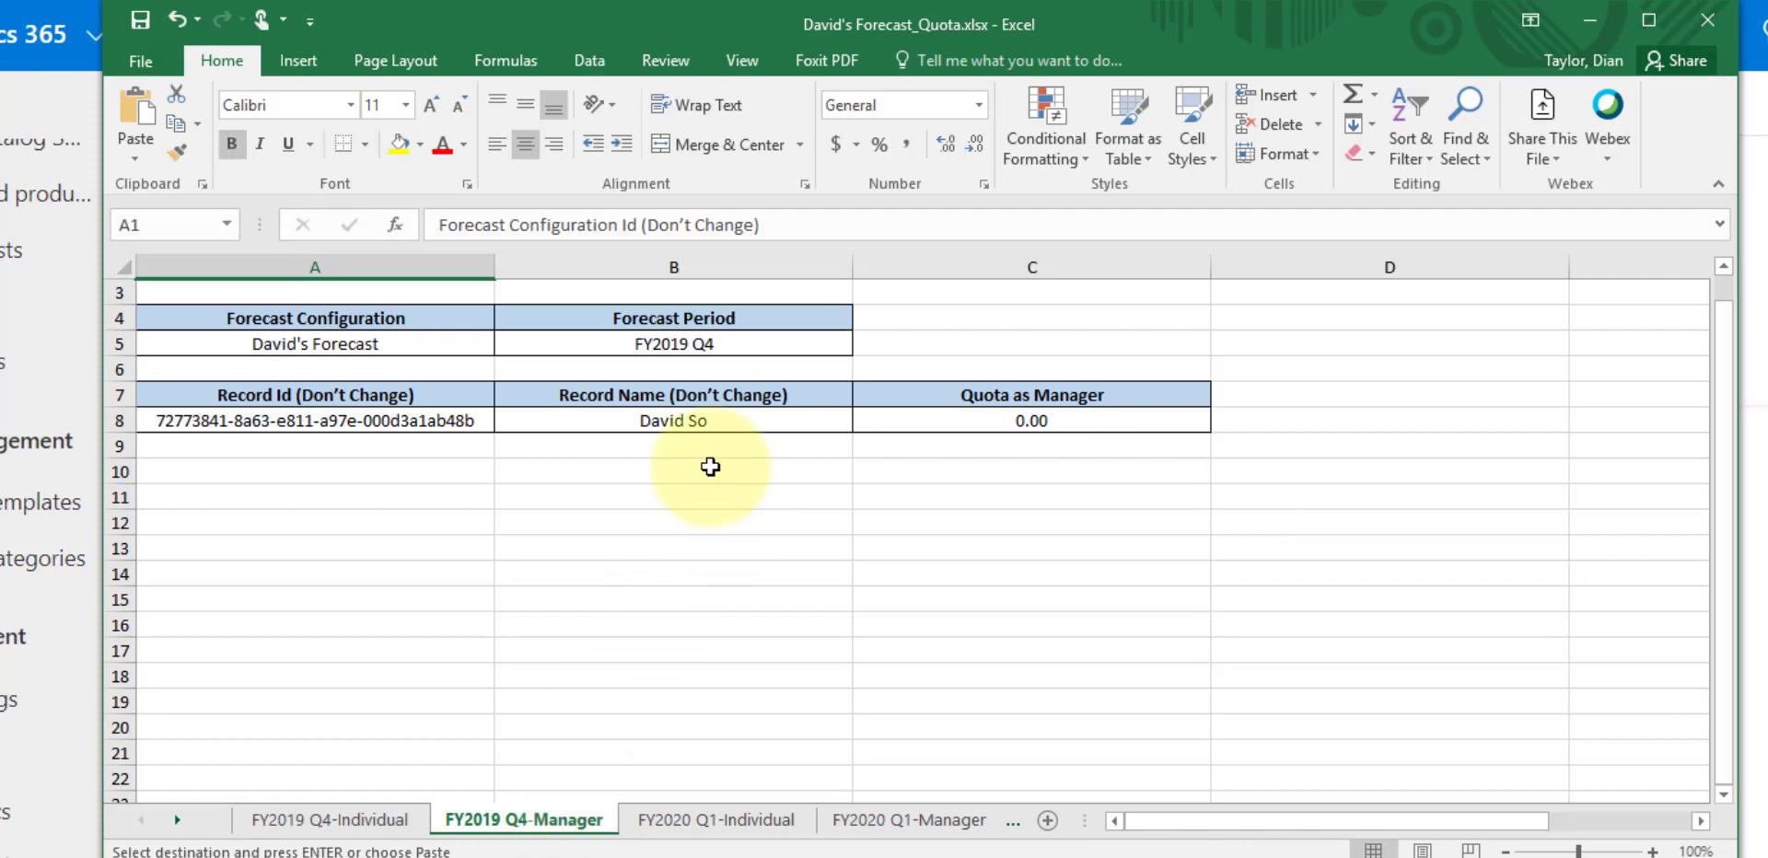
click(961, 421)
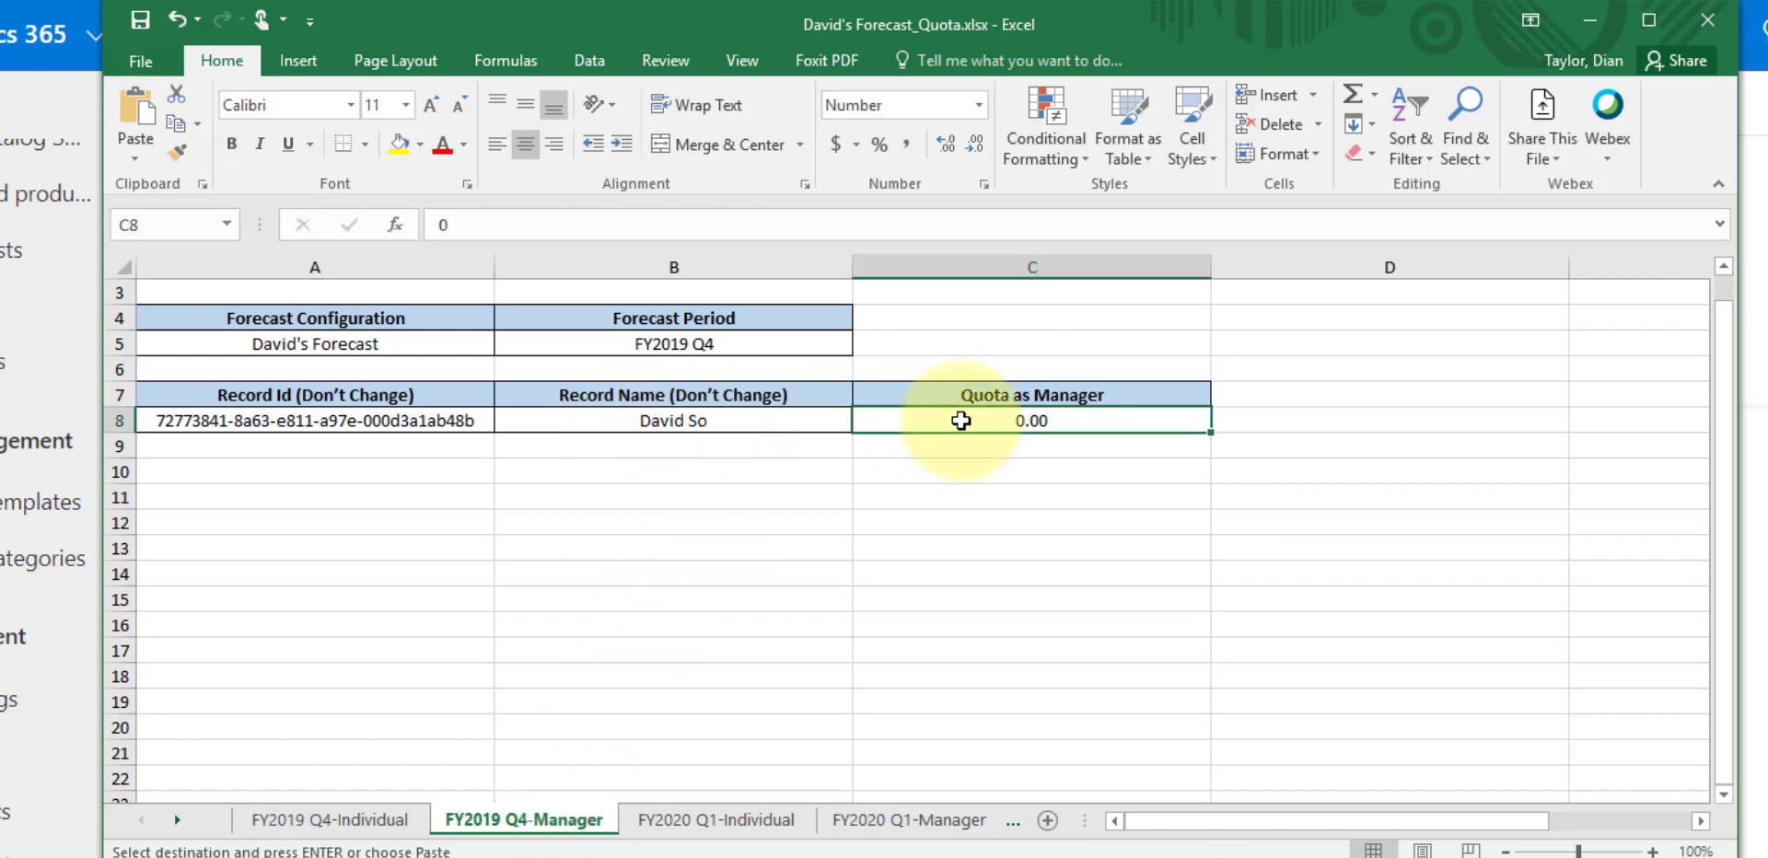
text(800000)
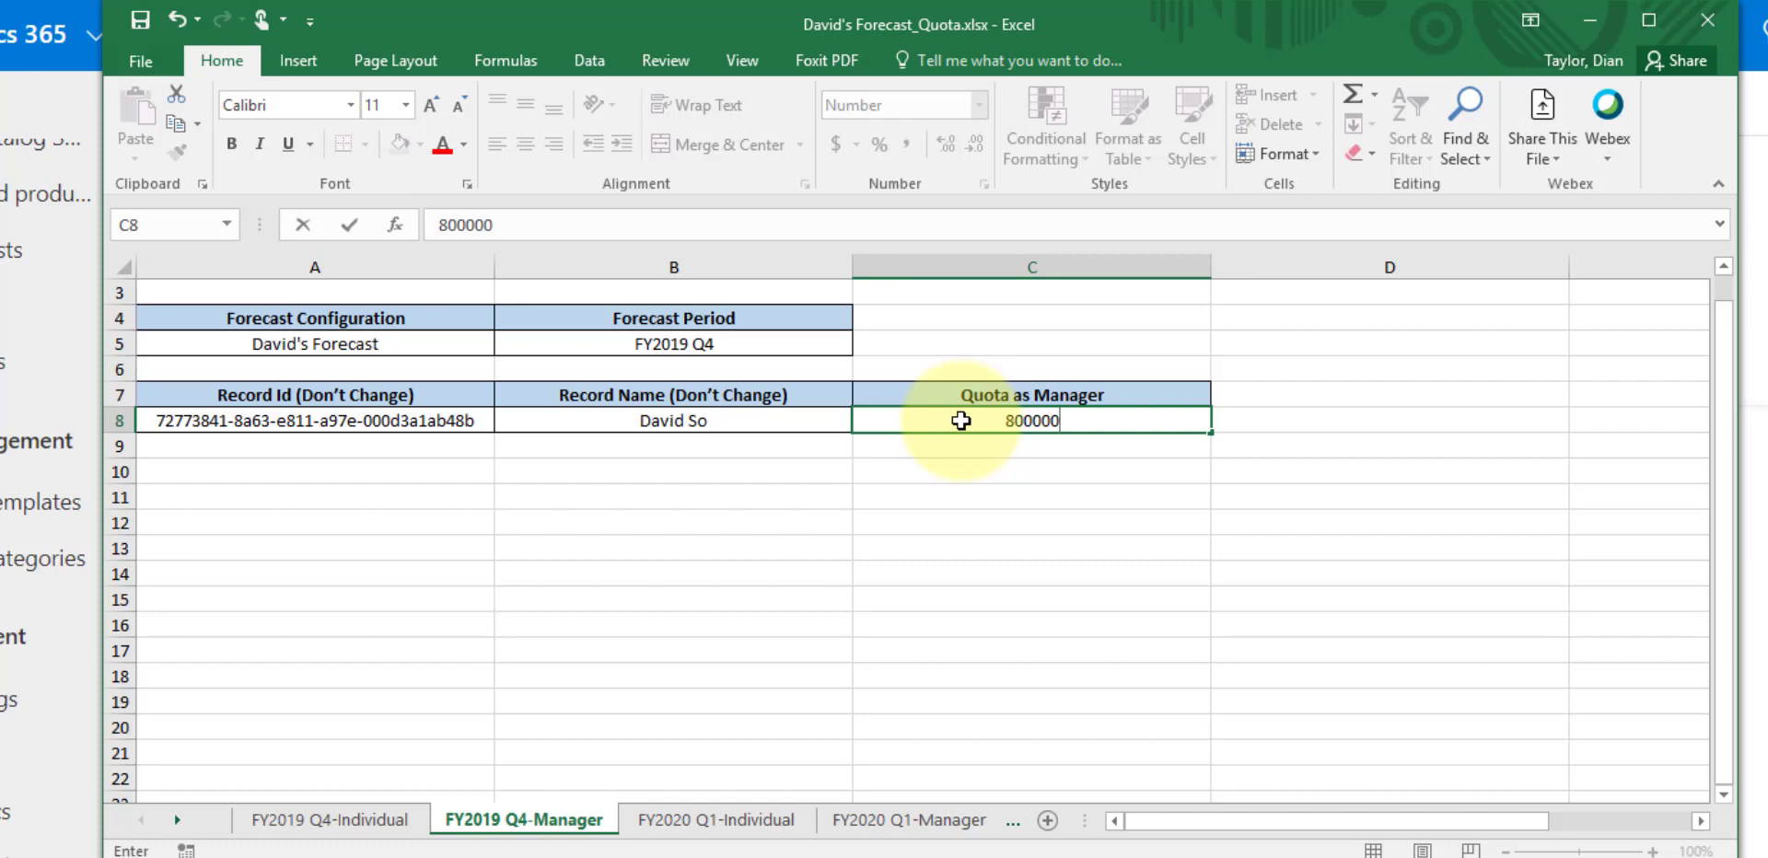
click(921, 470)
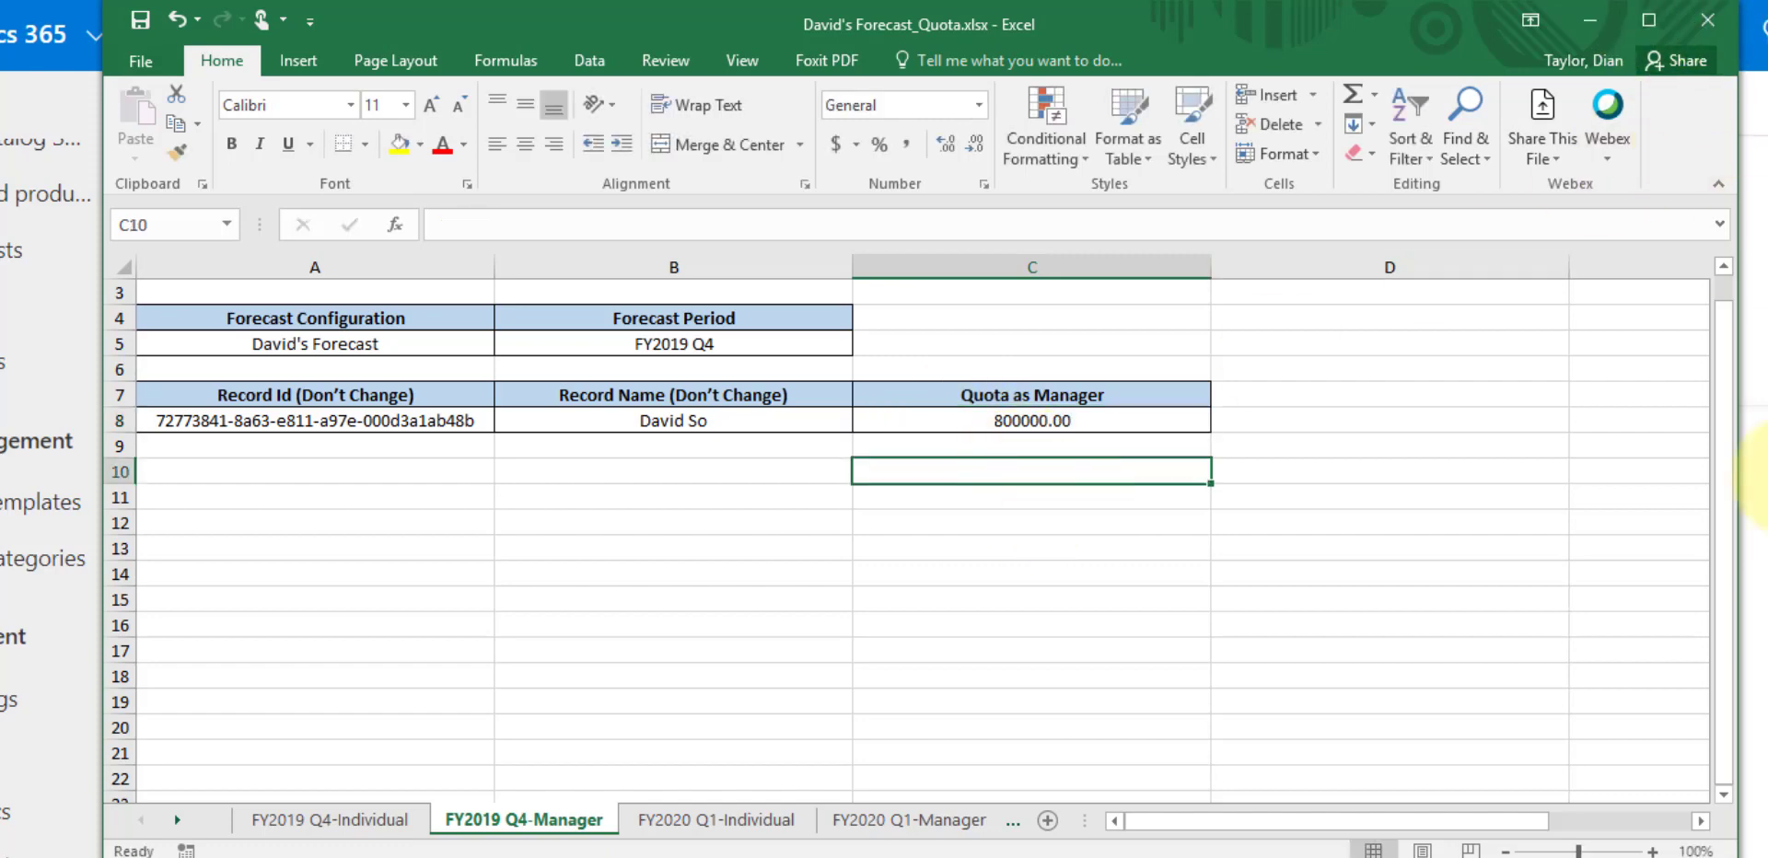
- Maximize the workbook window and compare the FY2019 Q4 individual quotas with the manager quota
click(1653, 850)
click(1653, 851)
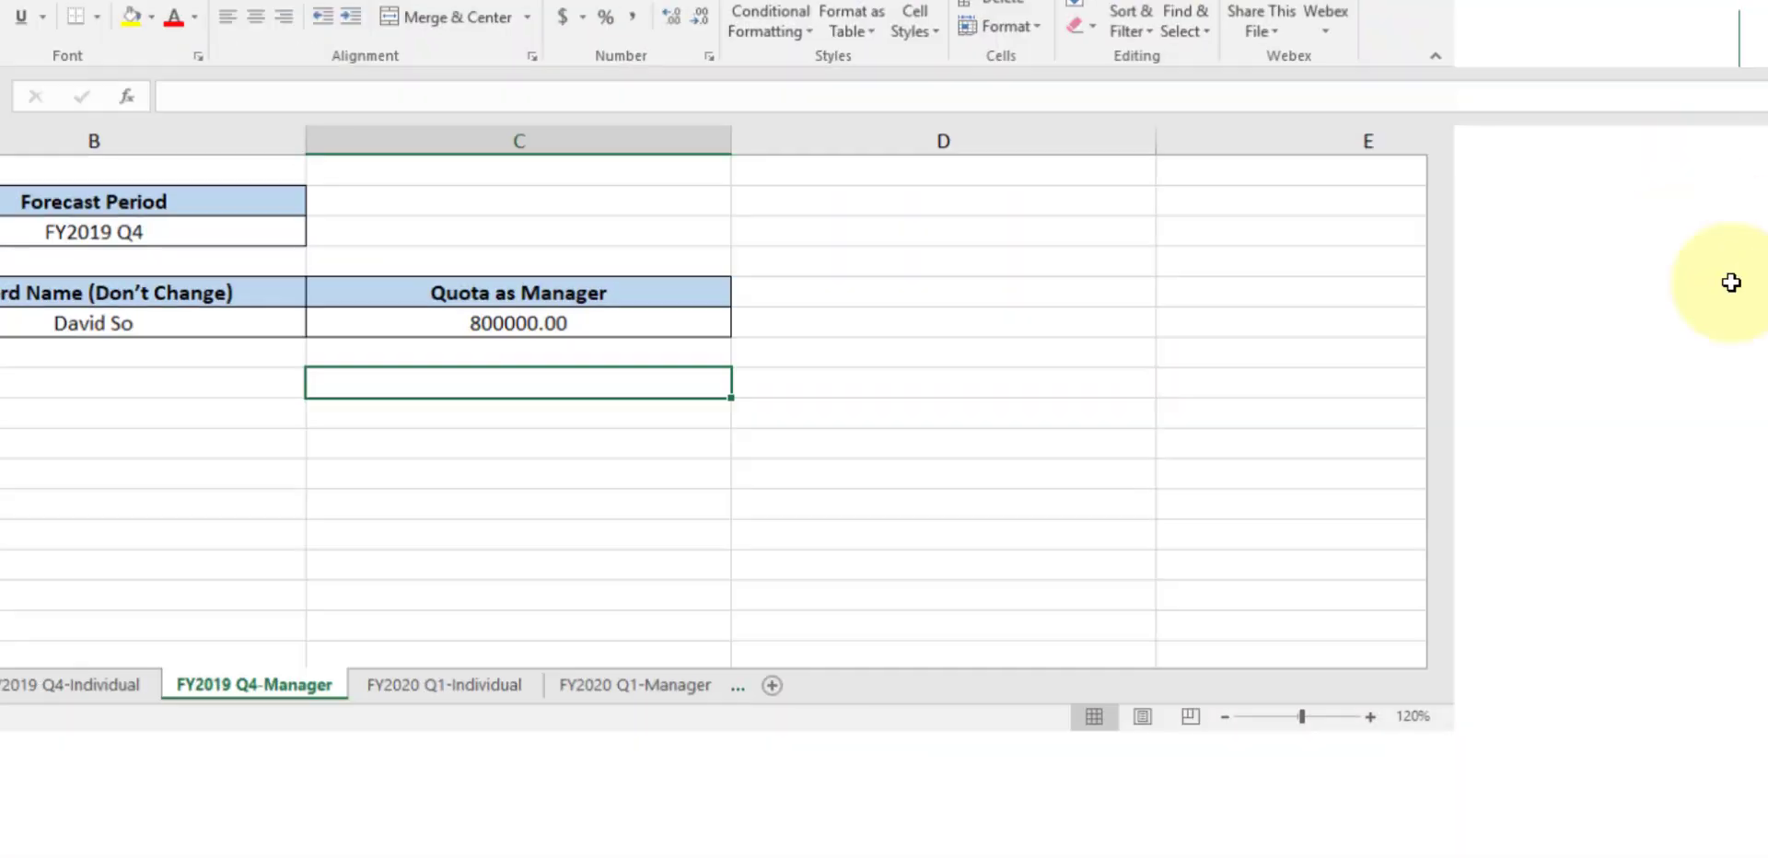
click(1649, 19)
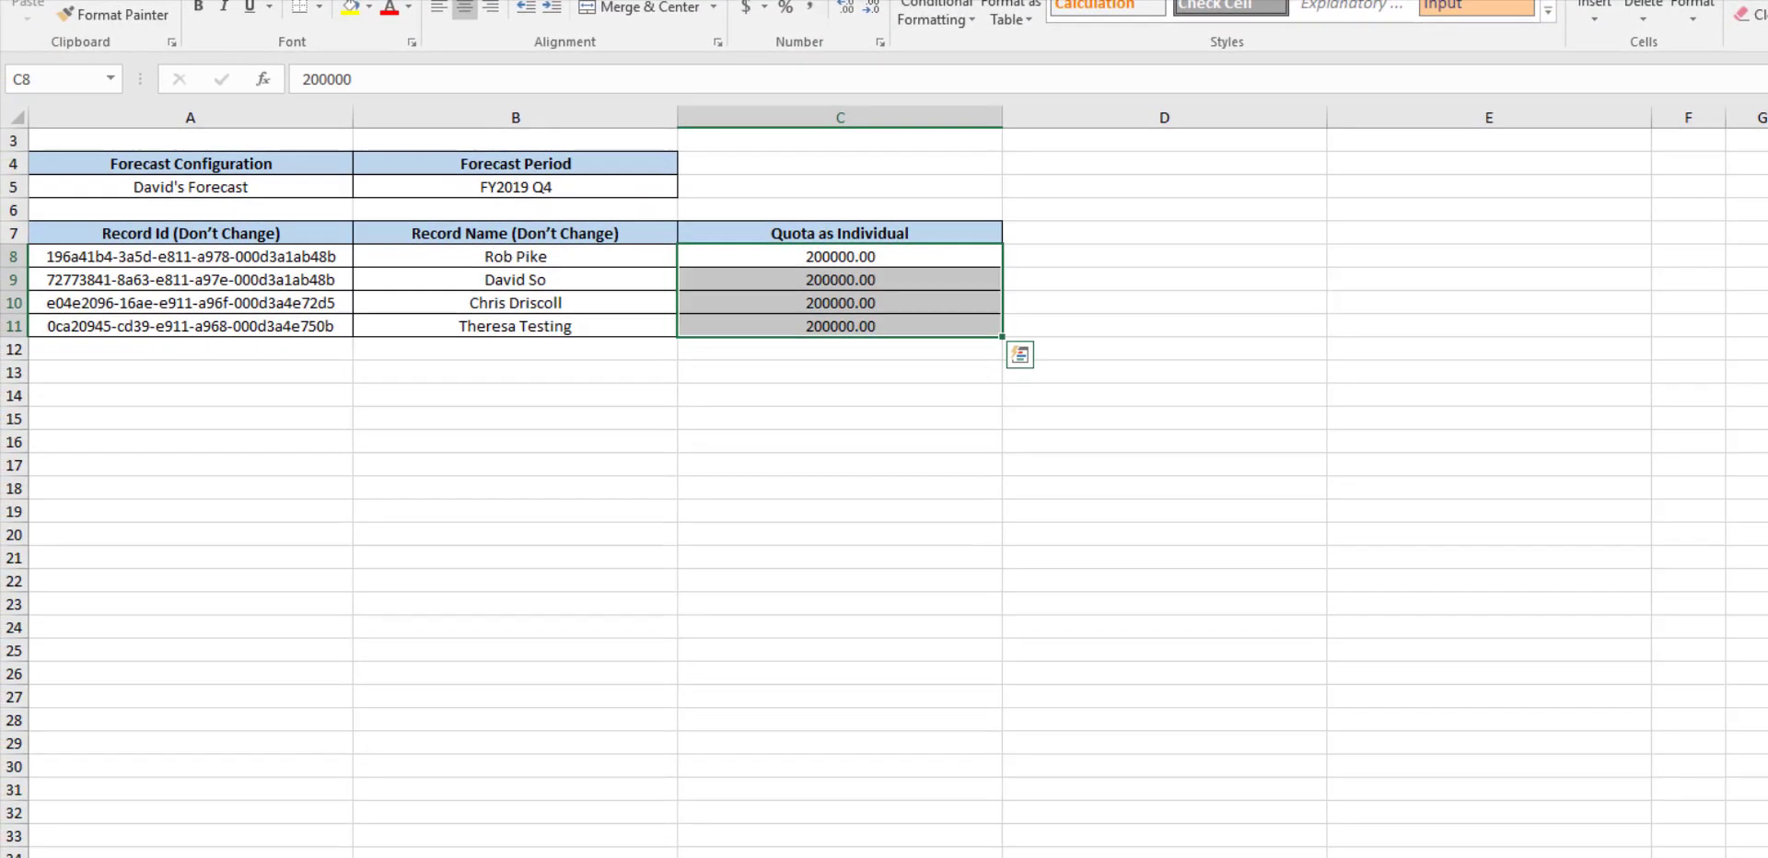
scroll(927, 616, up, 3)
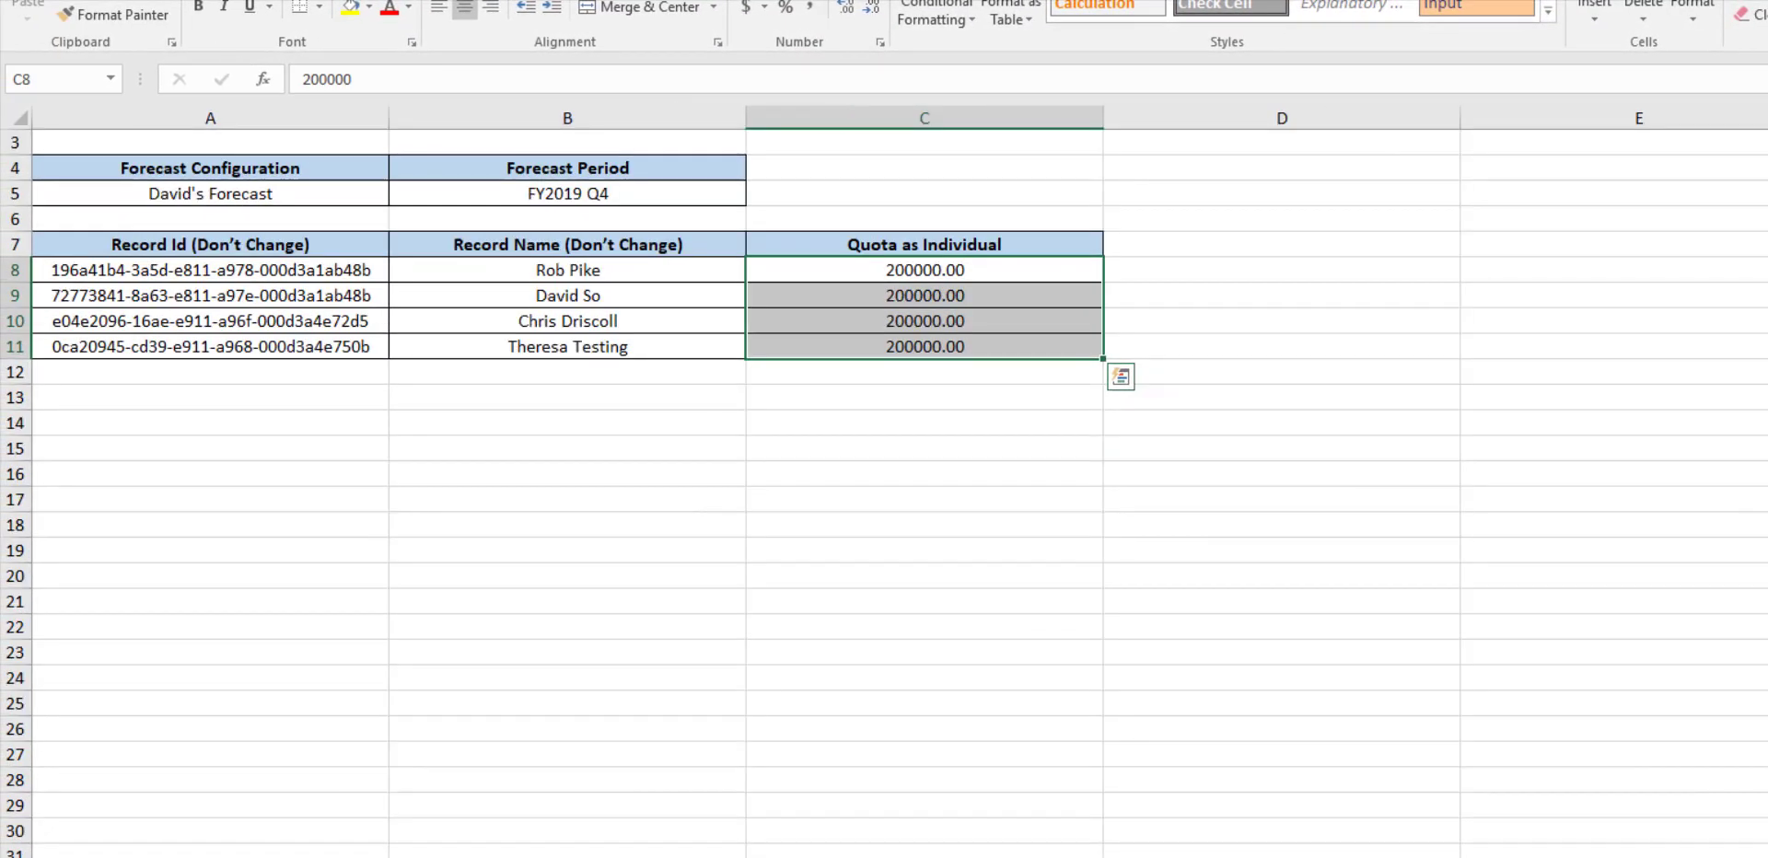
click(928, 616)
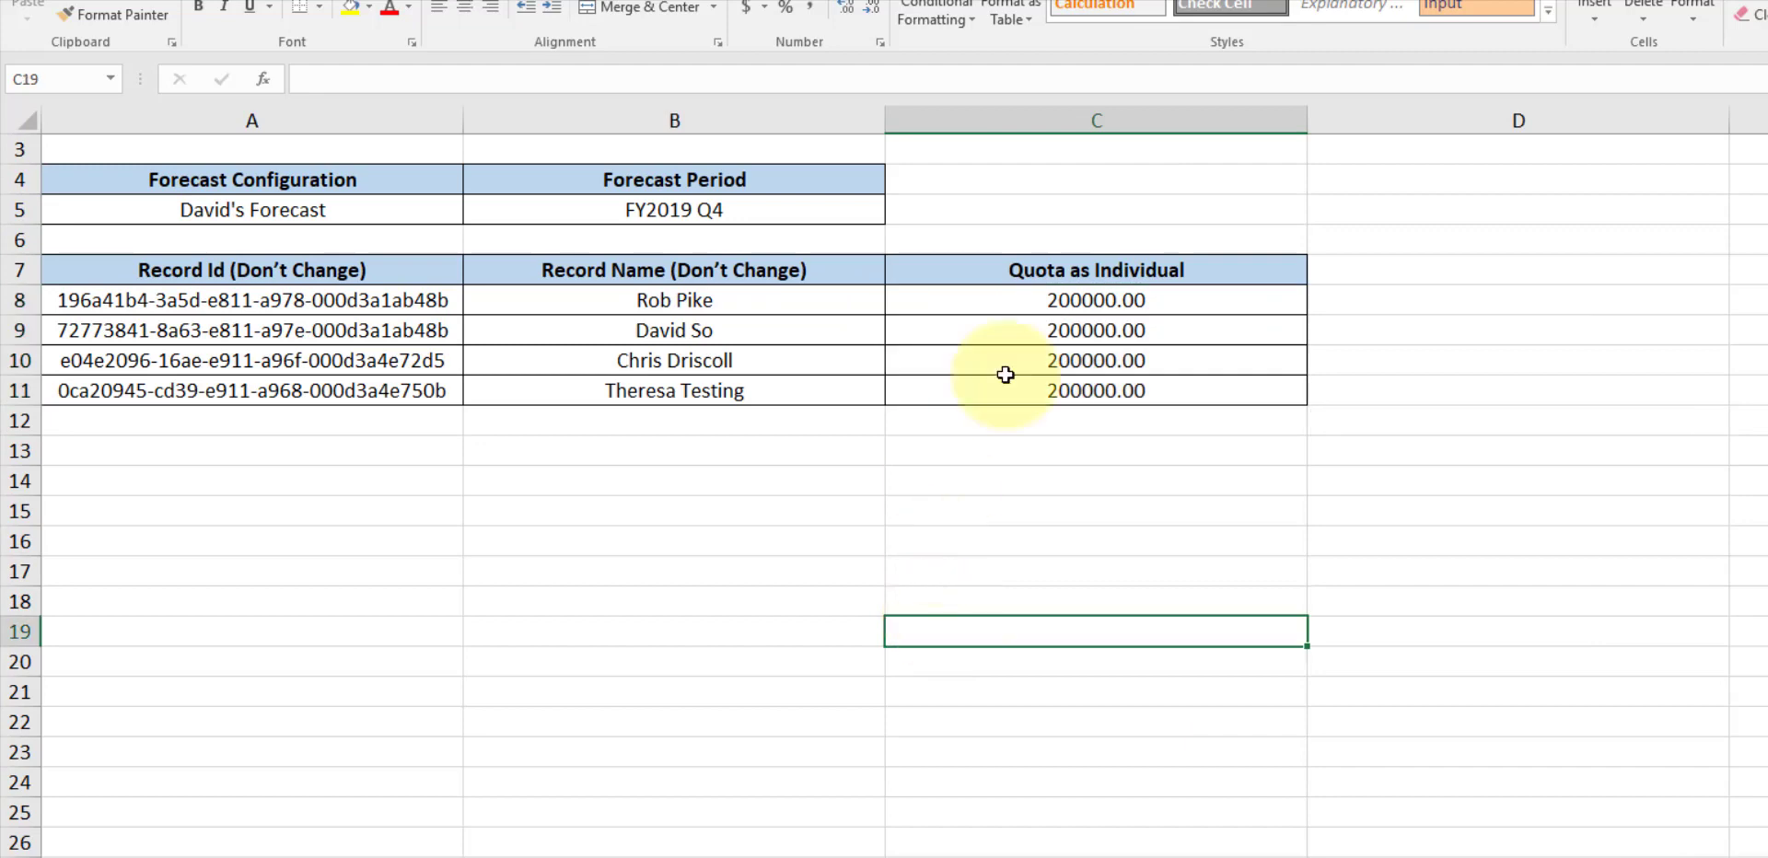
click(1012, 304)
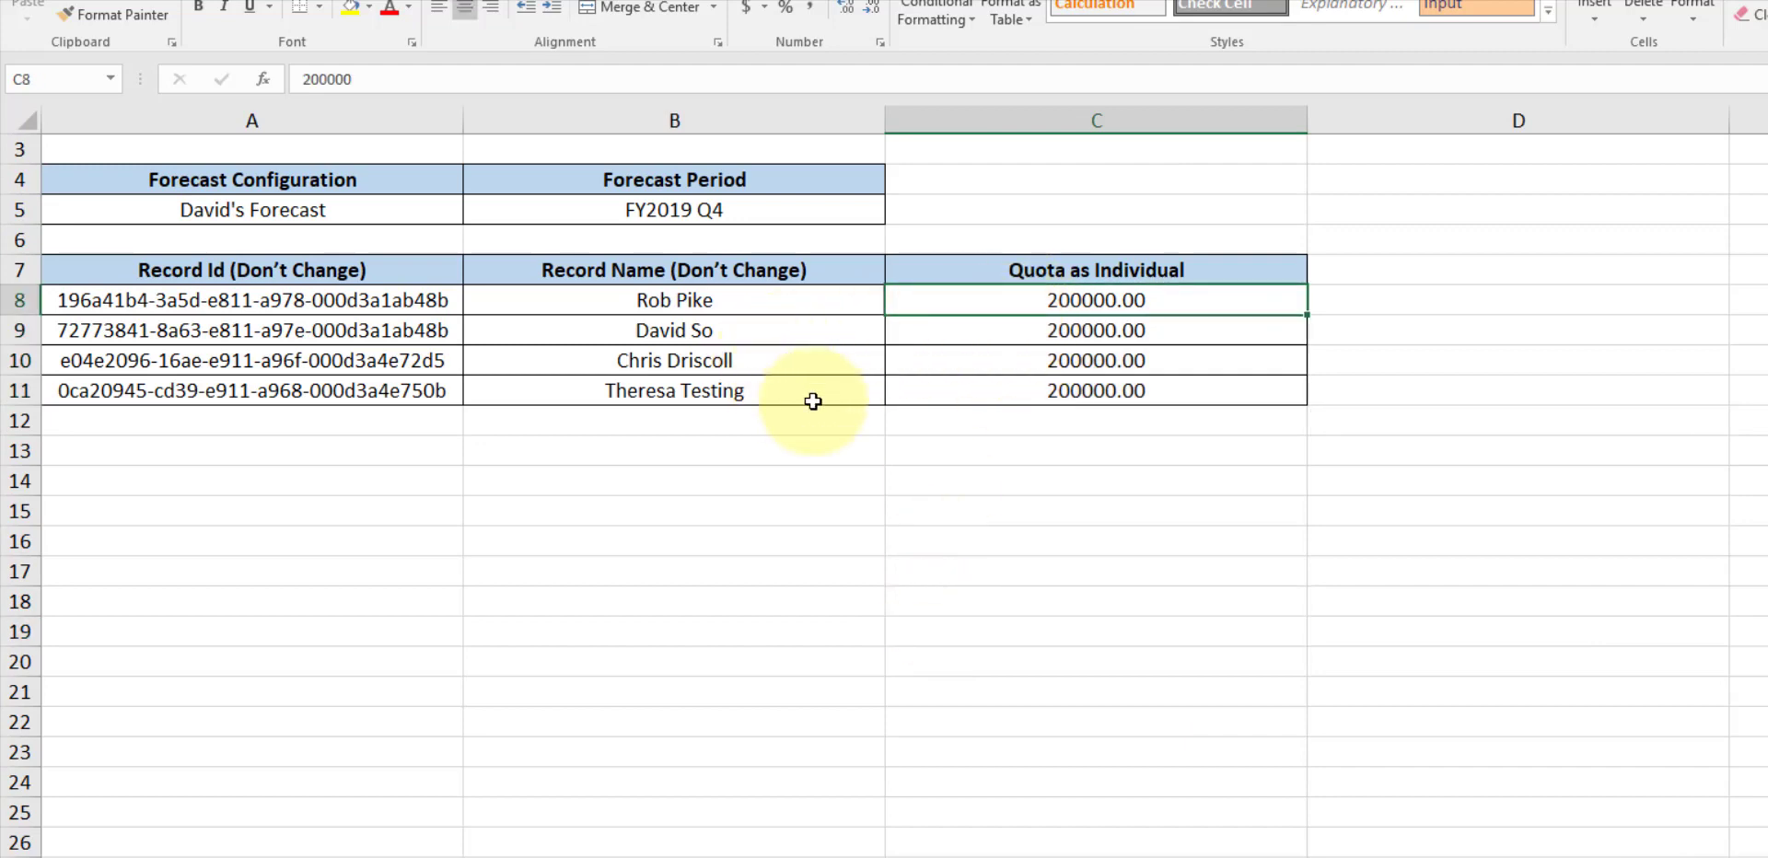
click(1001, 332)
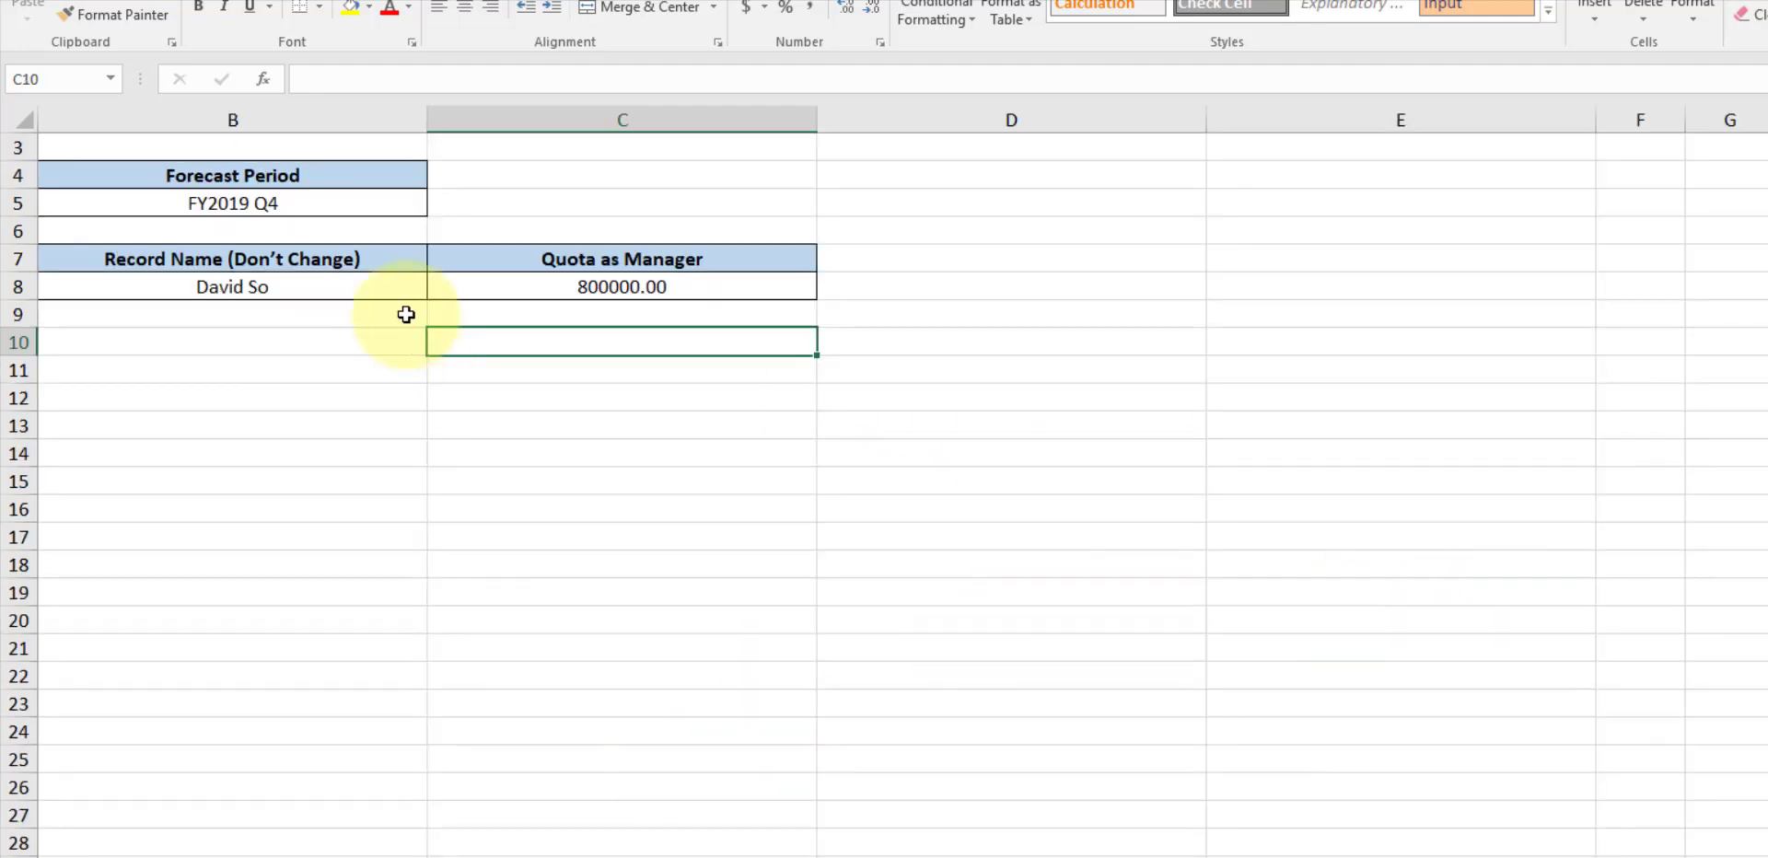
click(485, 282)
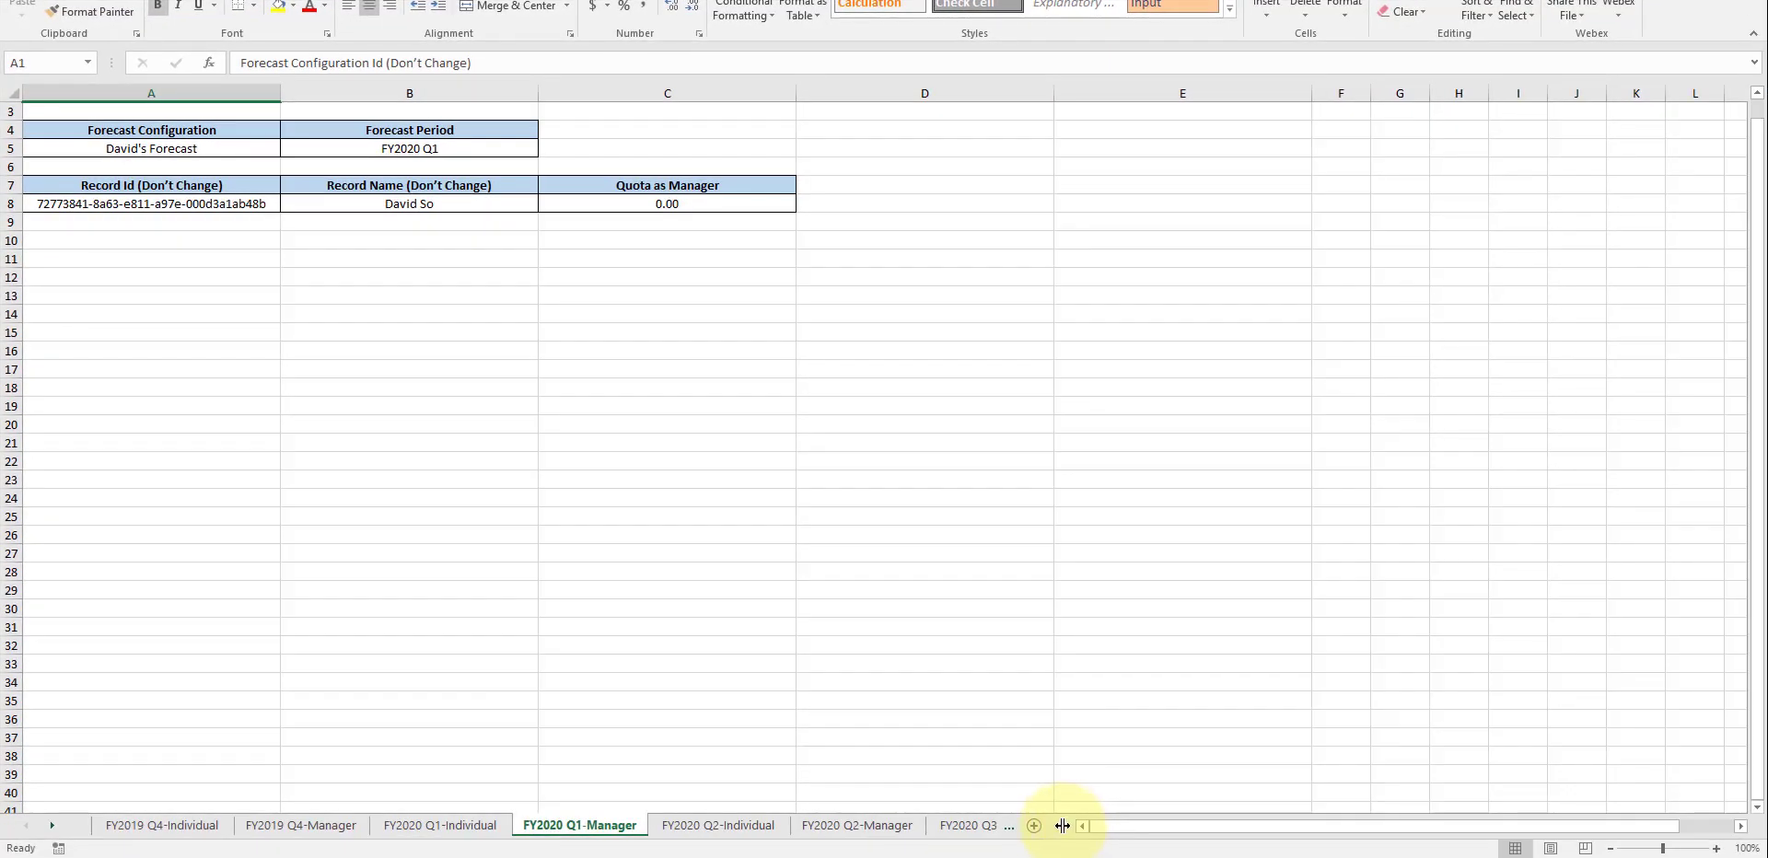
- Widen the sheet tab area to show every quarter's sheets, and view the FY2020 Q1-Individual sheet
drag(1065, 824, 1606, 824)
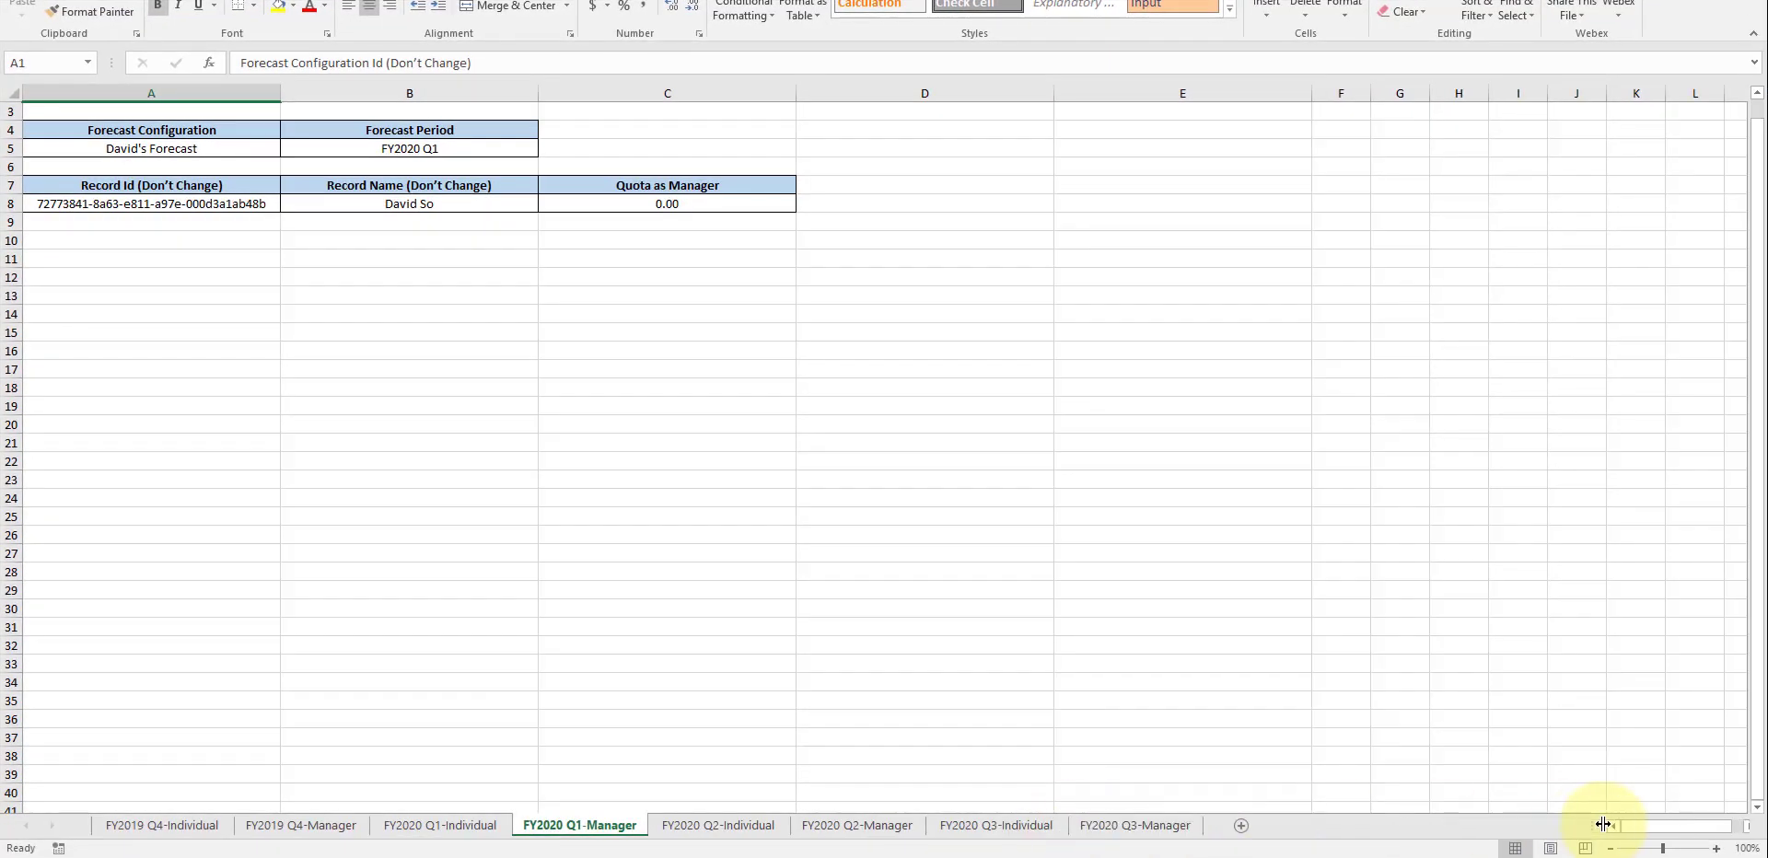
click(414, 826)
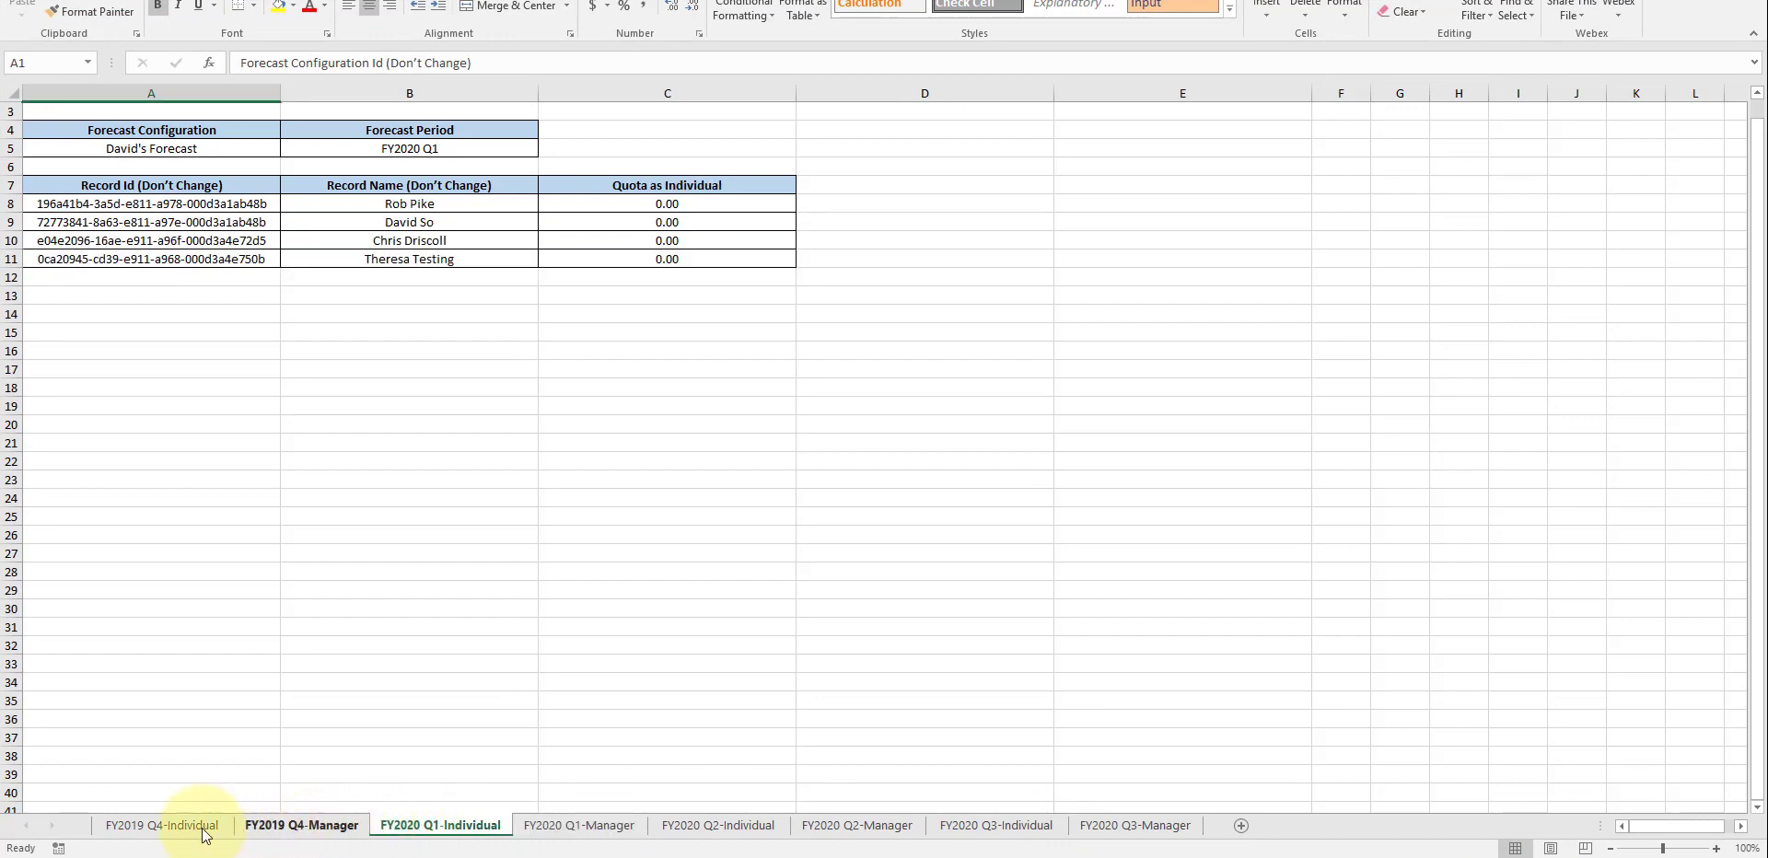
- Compare the FY2019 Q4 individual and manager quota sheets with the FY2020 Q1-Individual sheet
click(143, 827)
click(293, 826)
click(417, 827)
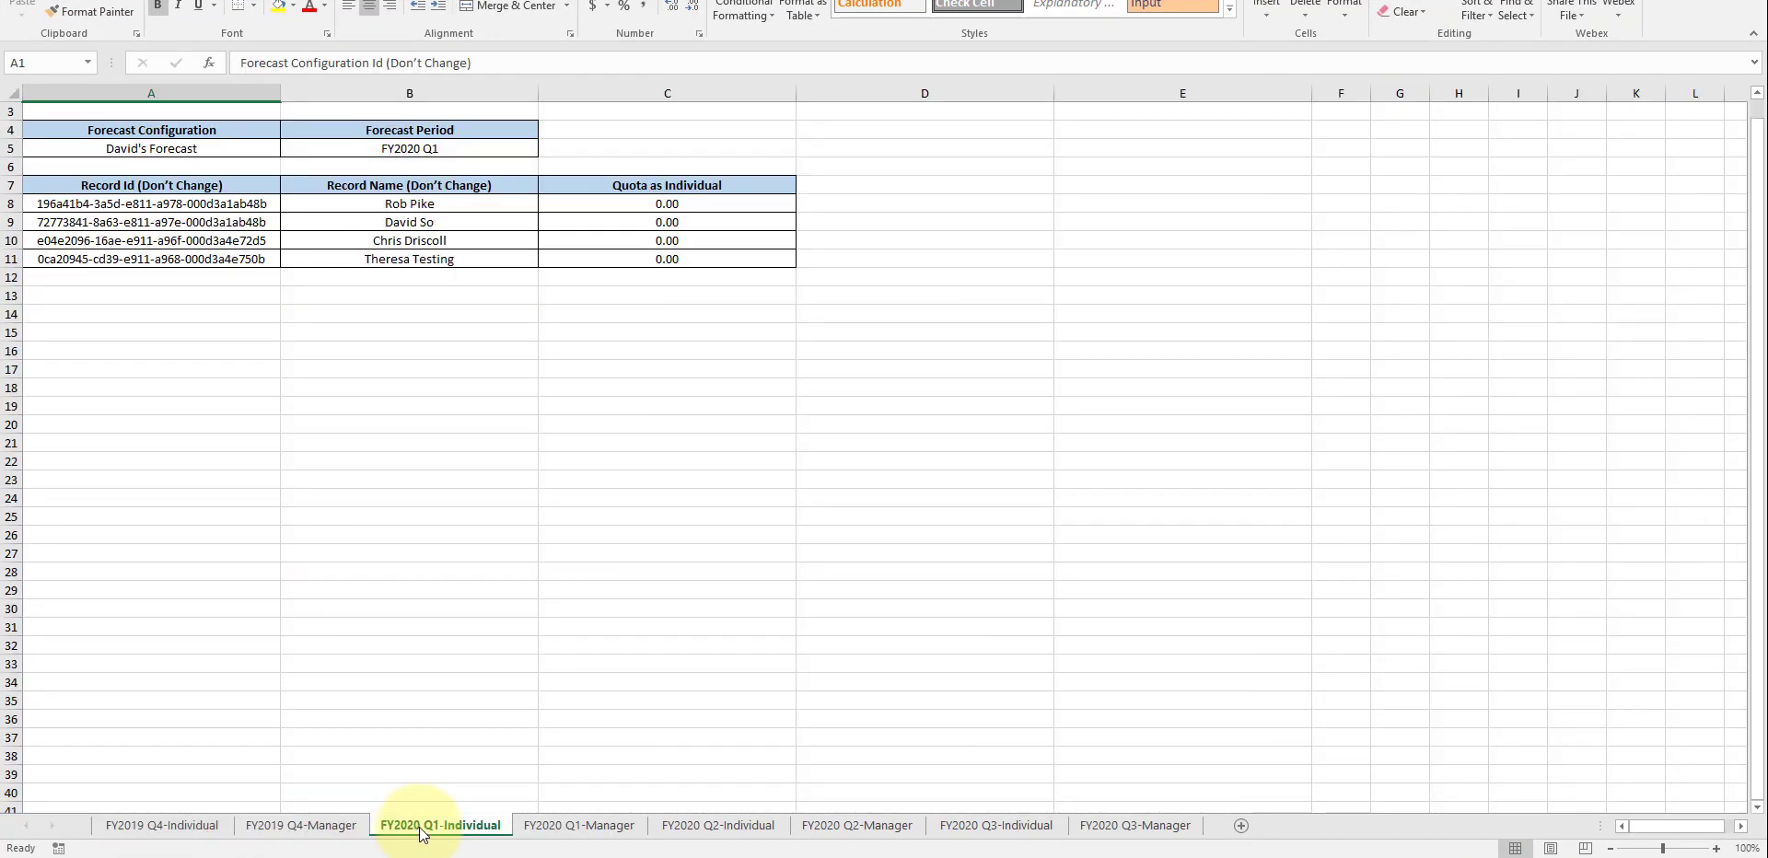
click(323, 823)
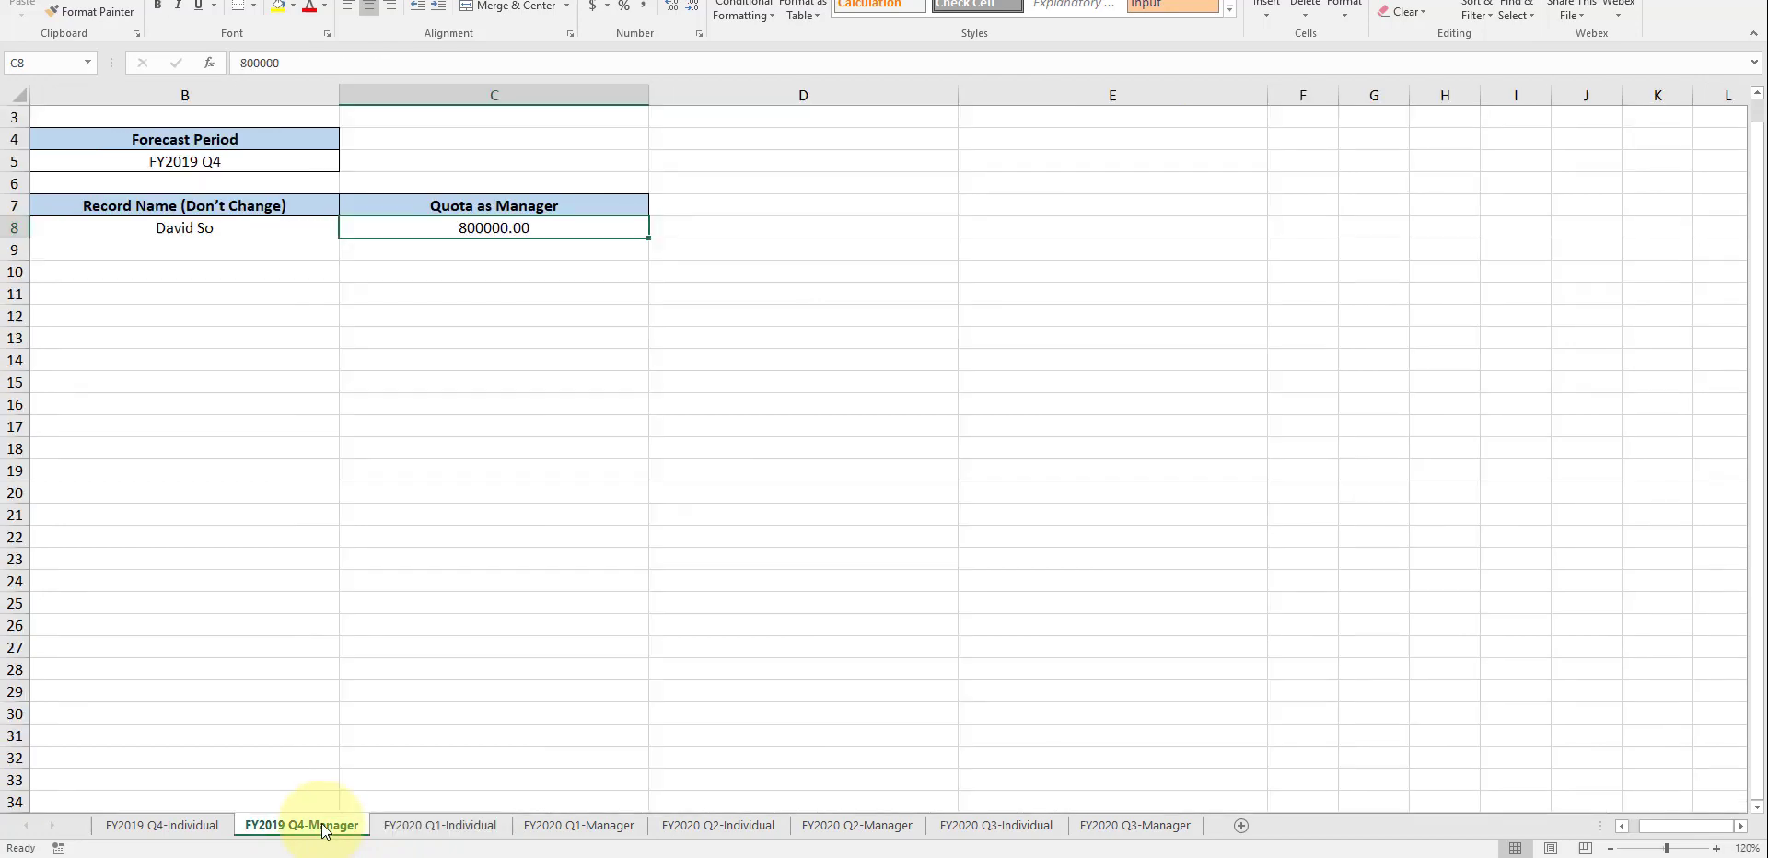
click(169, 826)
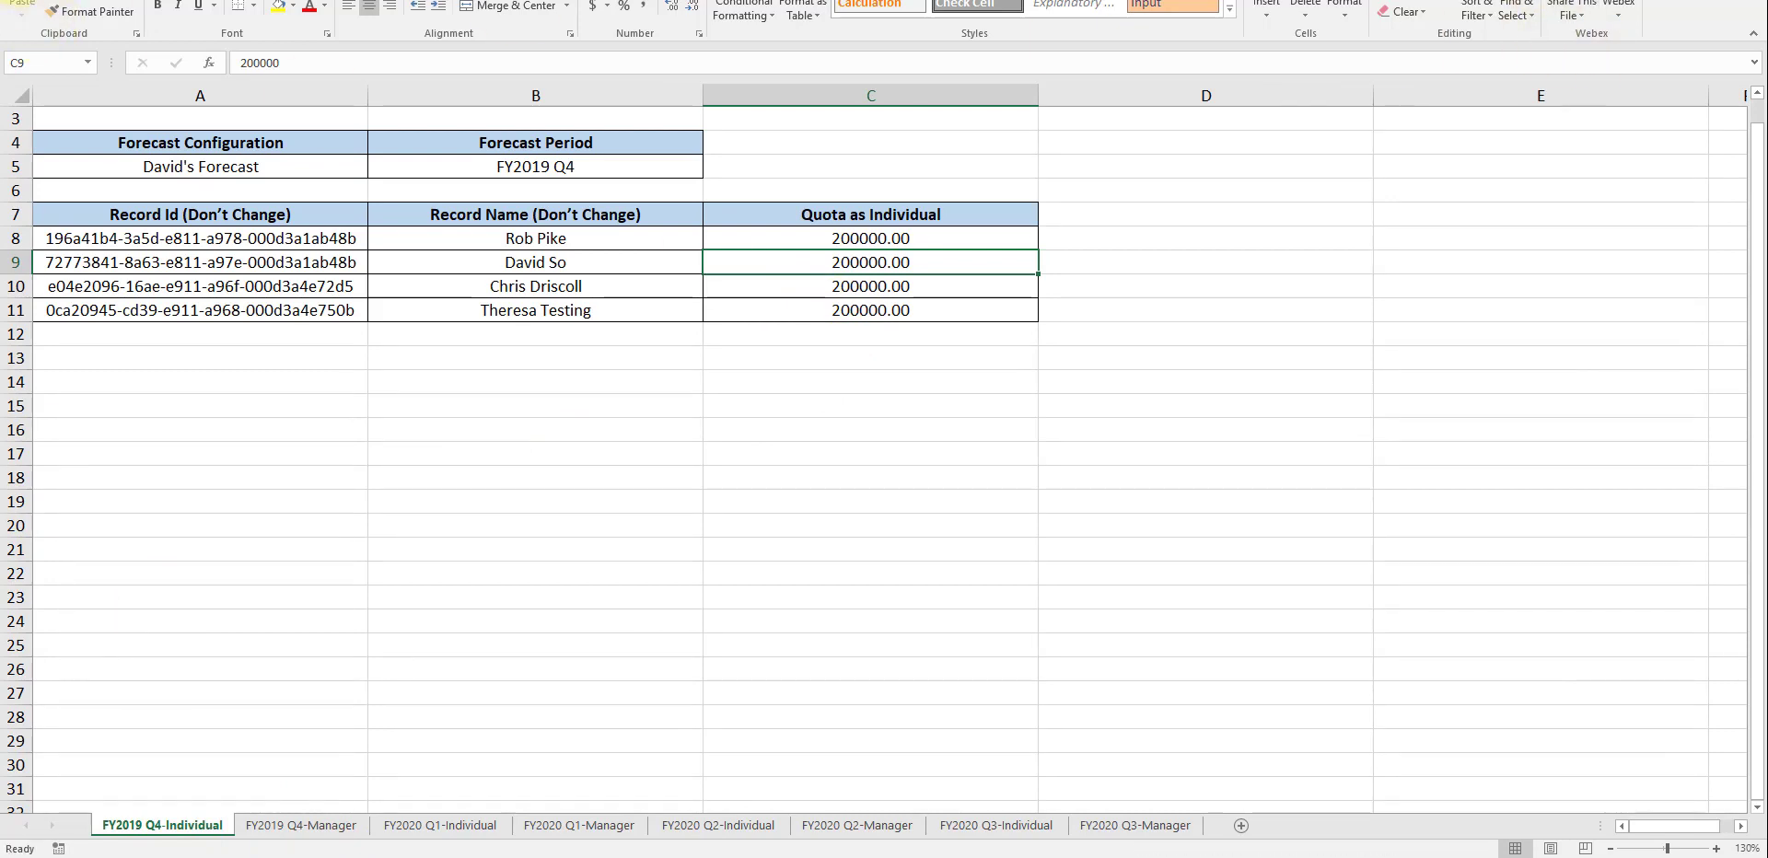
- Save the quota workbook, upload it from Downloads to the published forecast in Dynamics 365, and finish the configuration
key(alt+f)
click(70, 131)
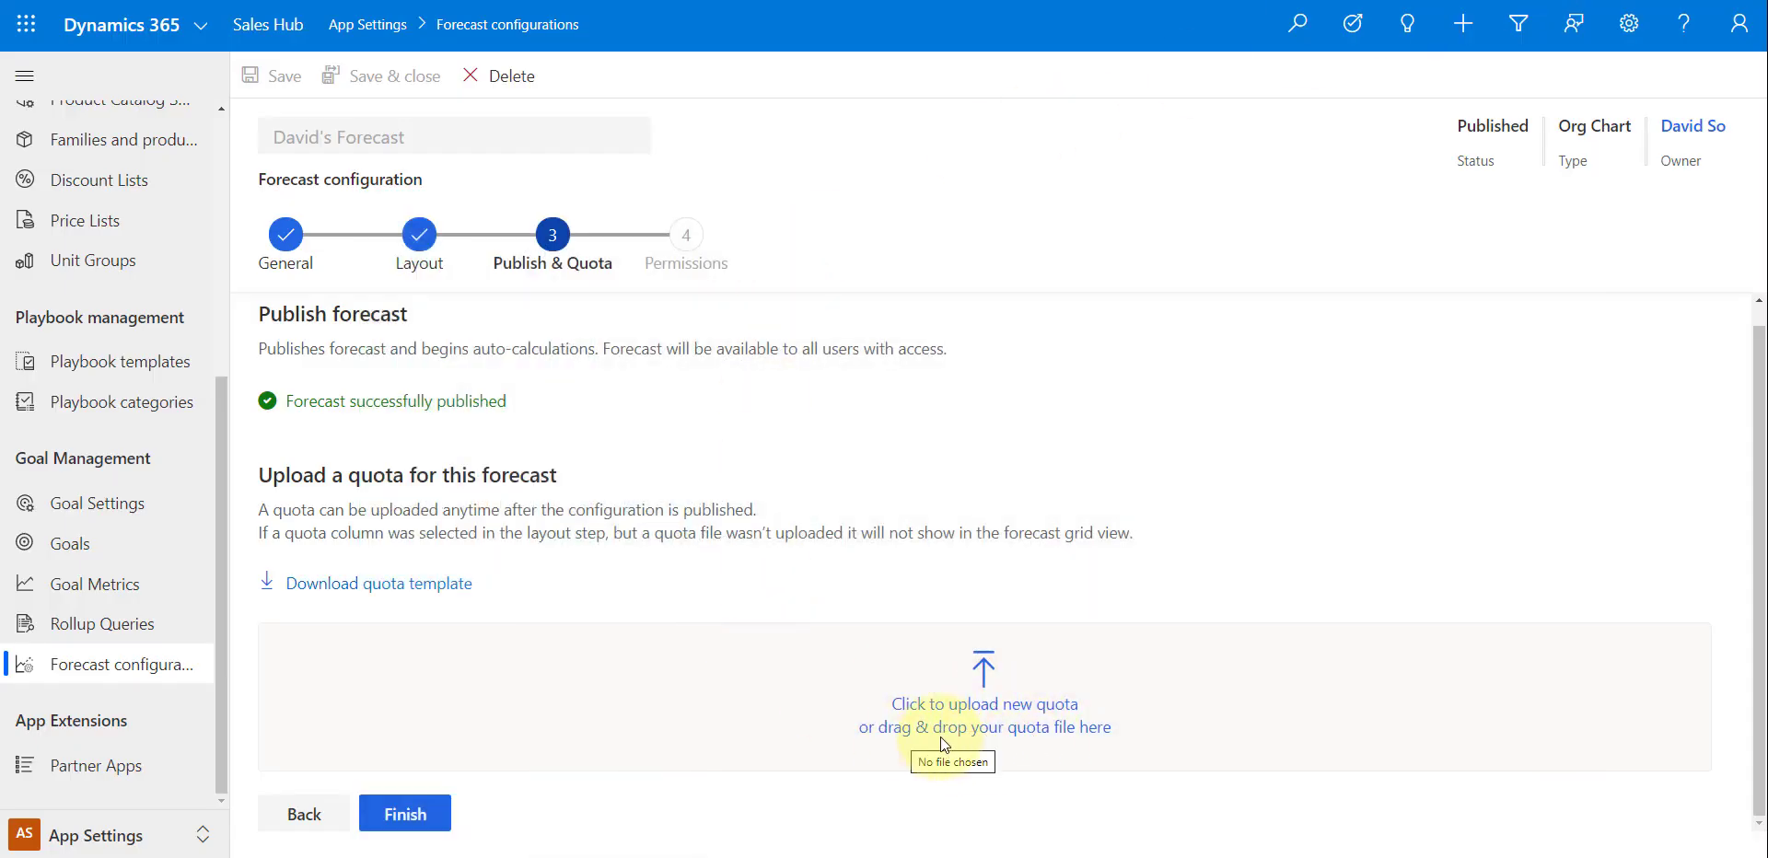
click(989, 725)
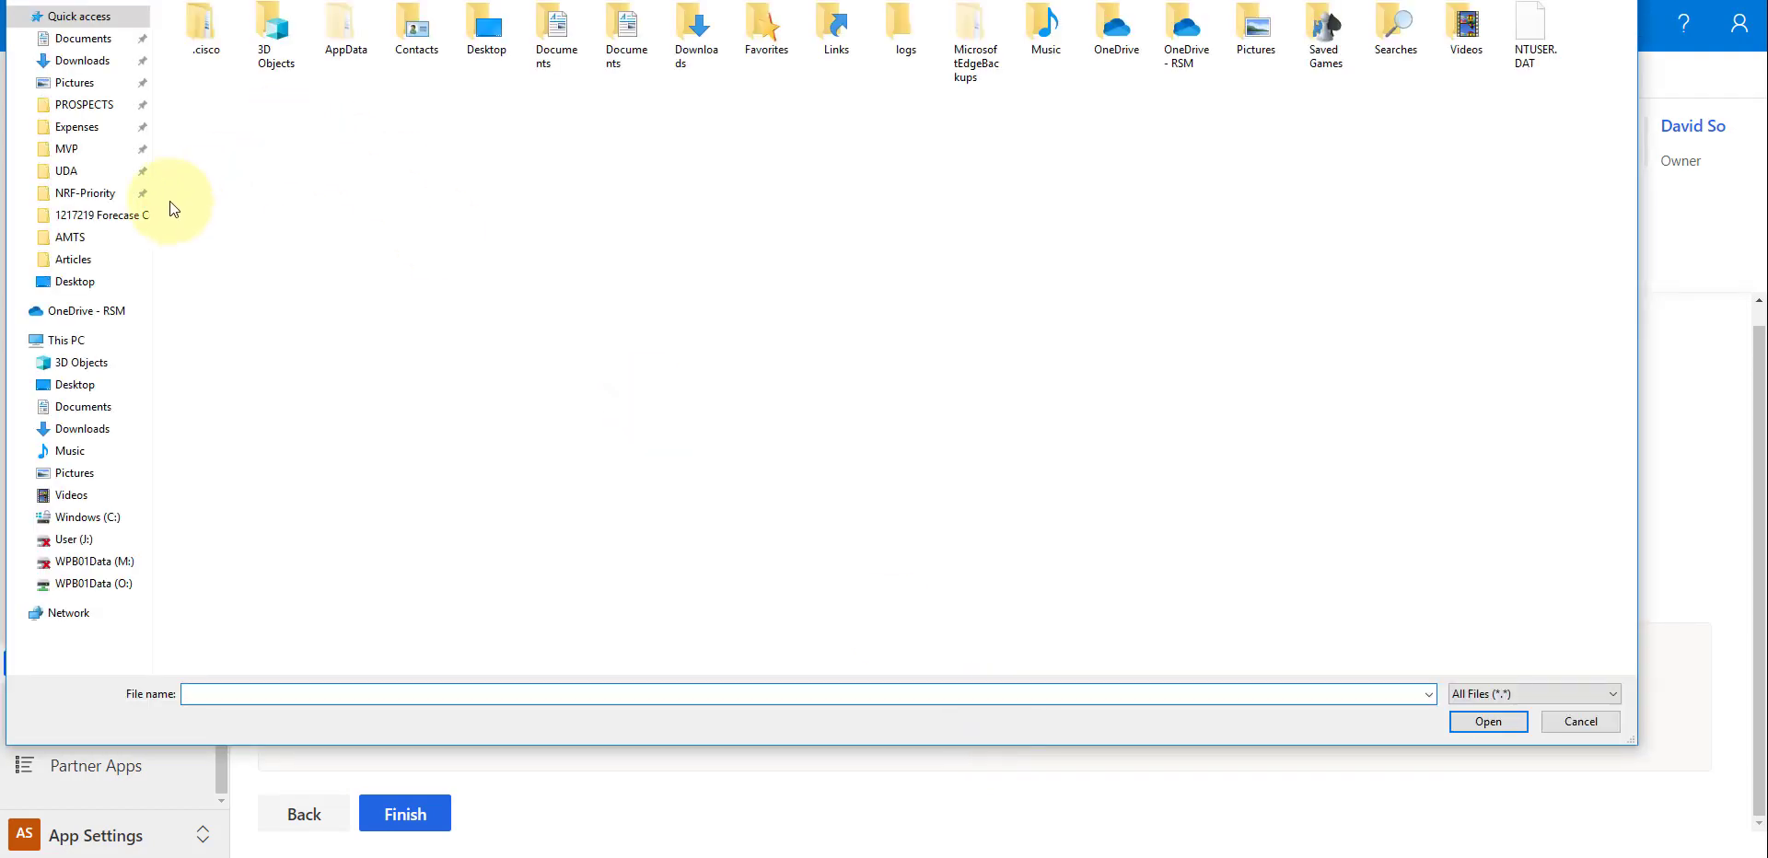
click(79, 61)
double_click(258, 35)
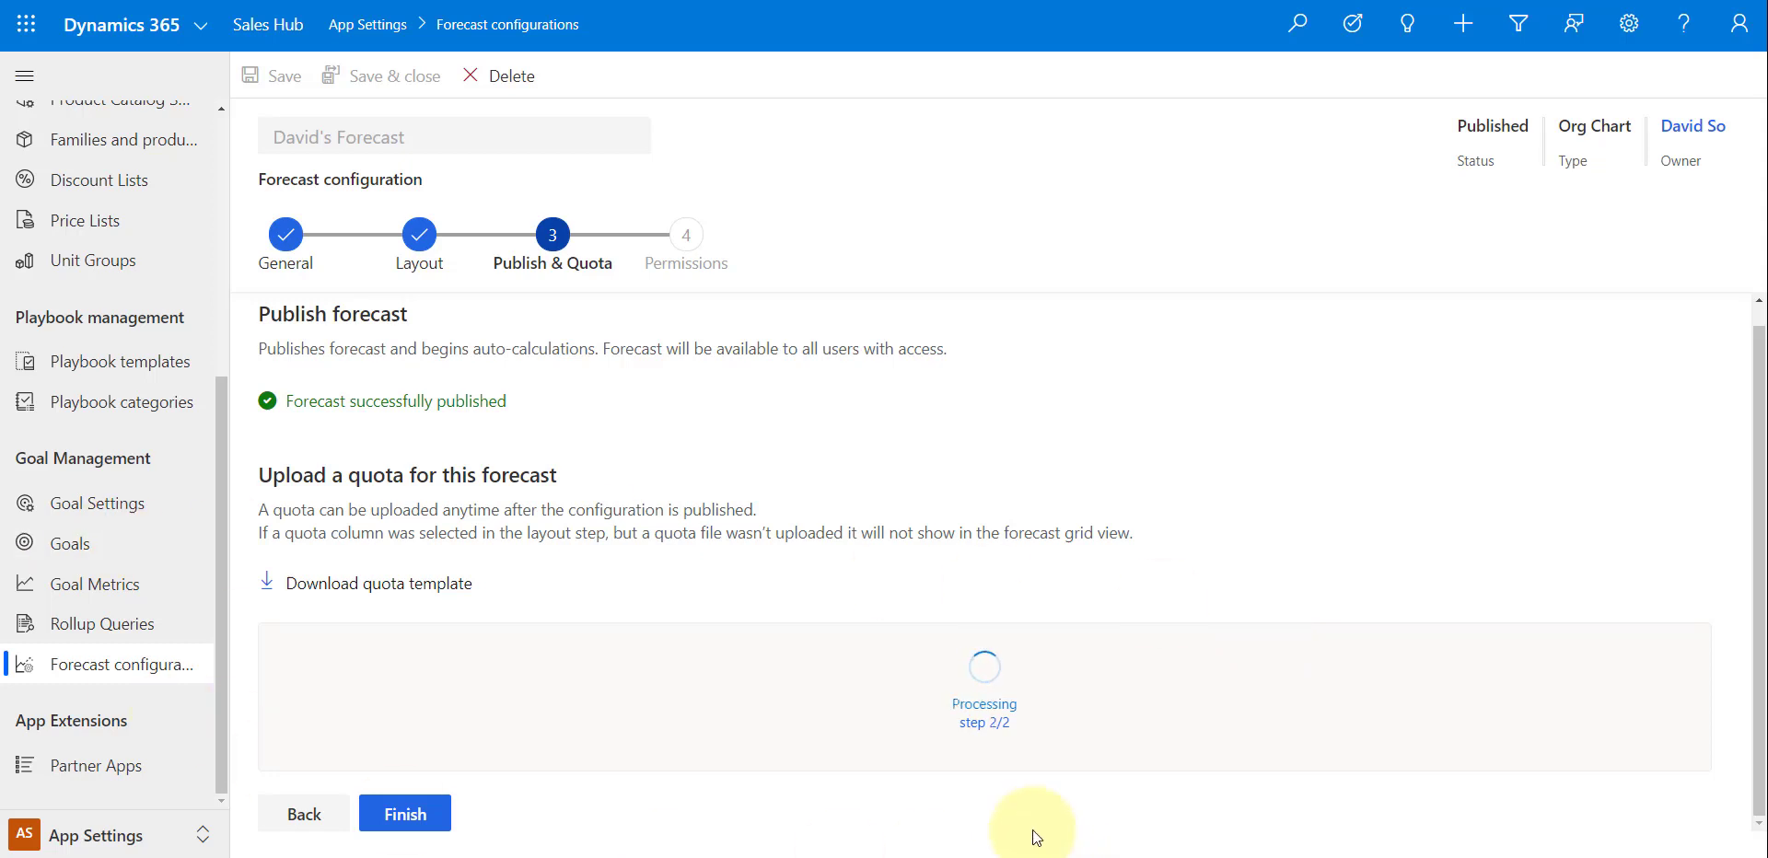
scroll(704, 709, down, 1)
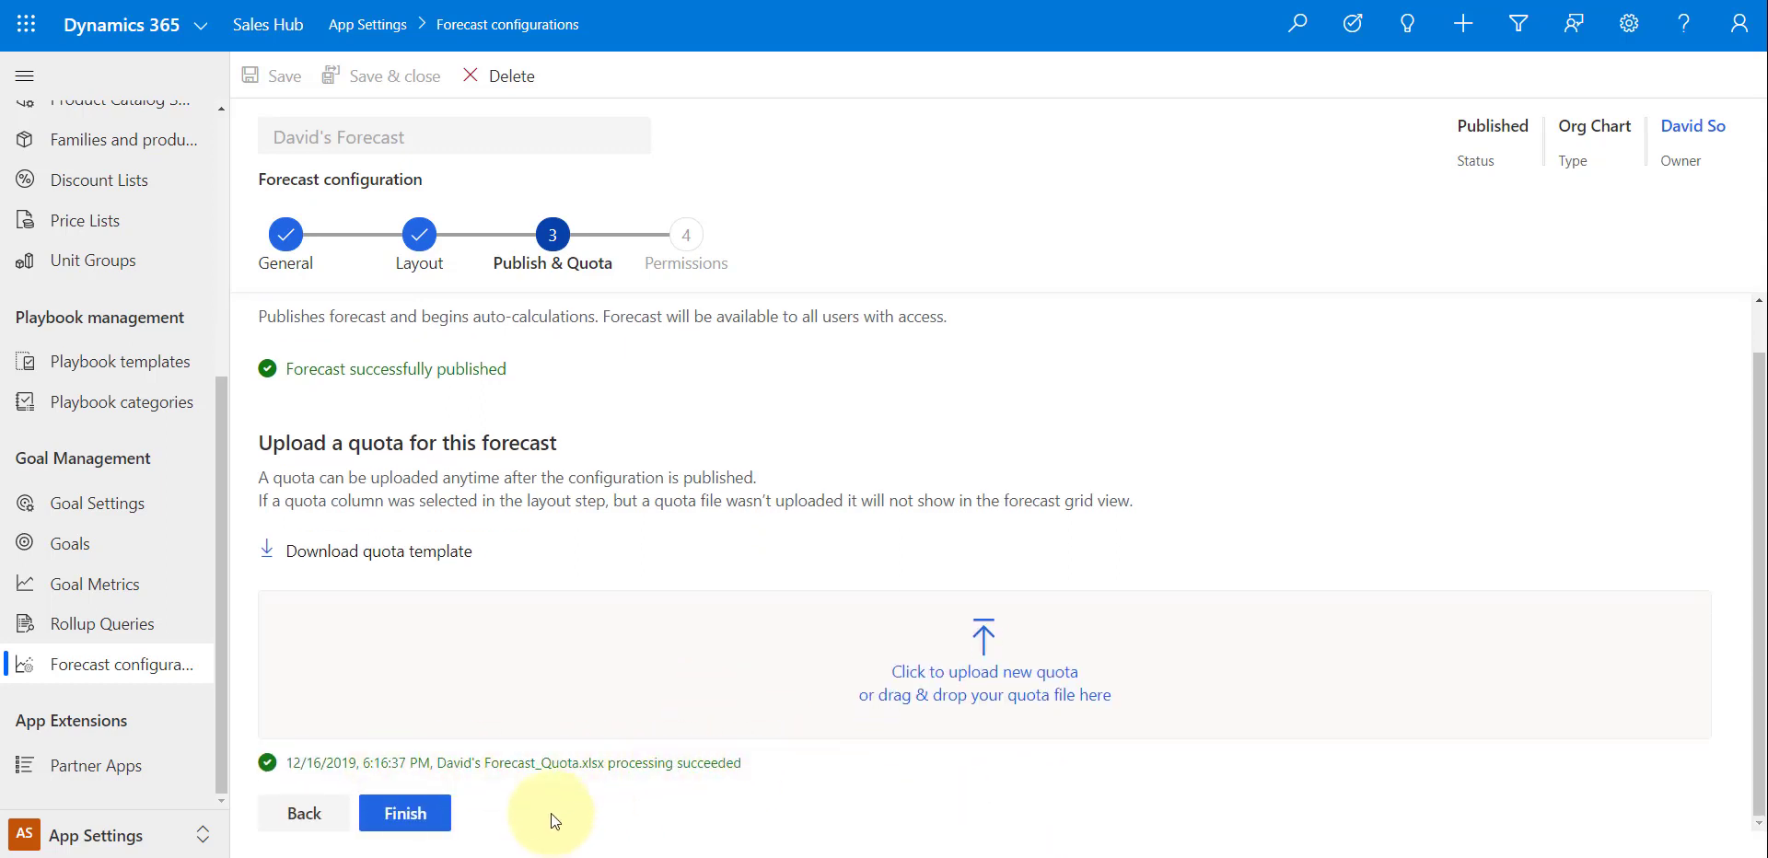
click(410, 814)
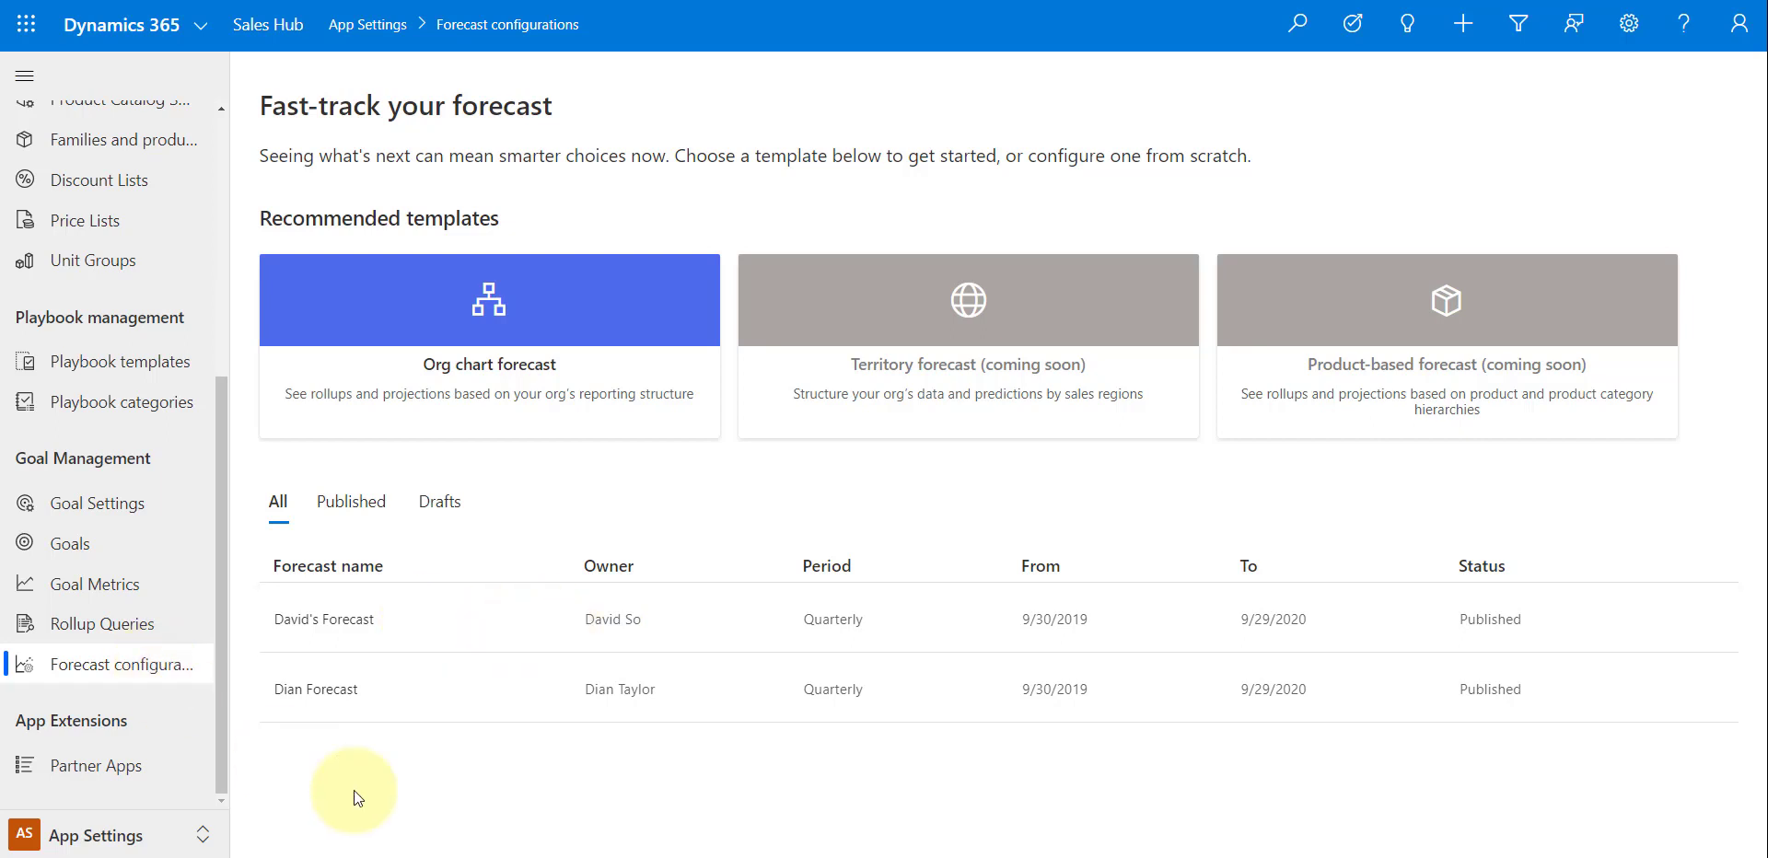
- Reopen the first published forecast for editing and go back through its Layout columns to its General scheduling settings
click(551, 626)
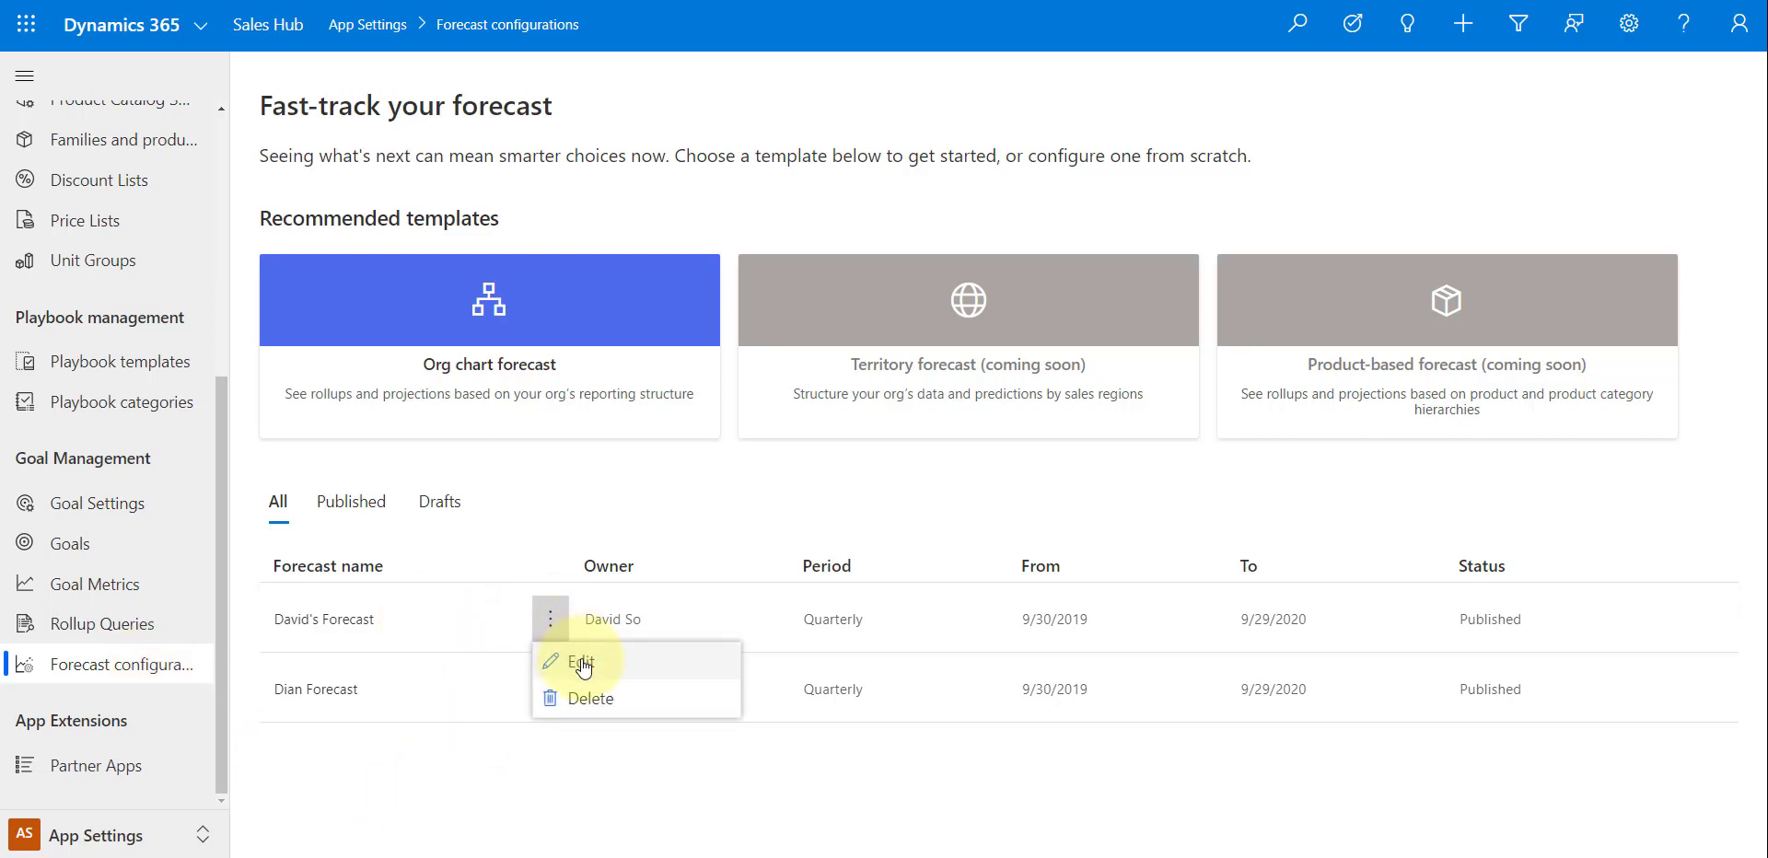
click(582, 661)
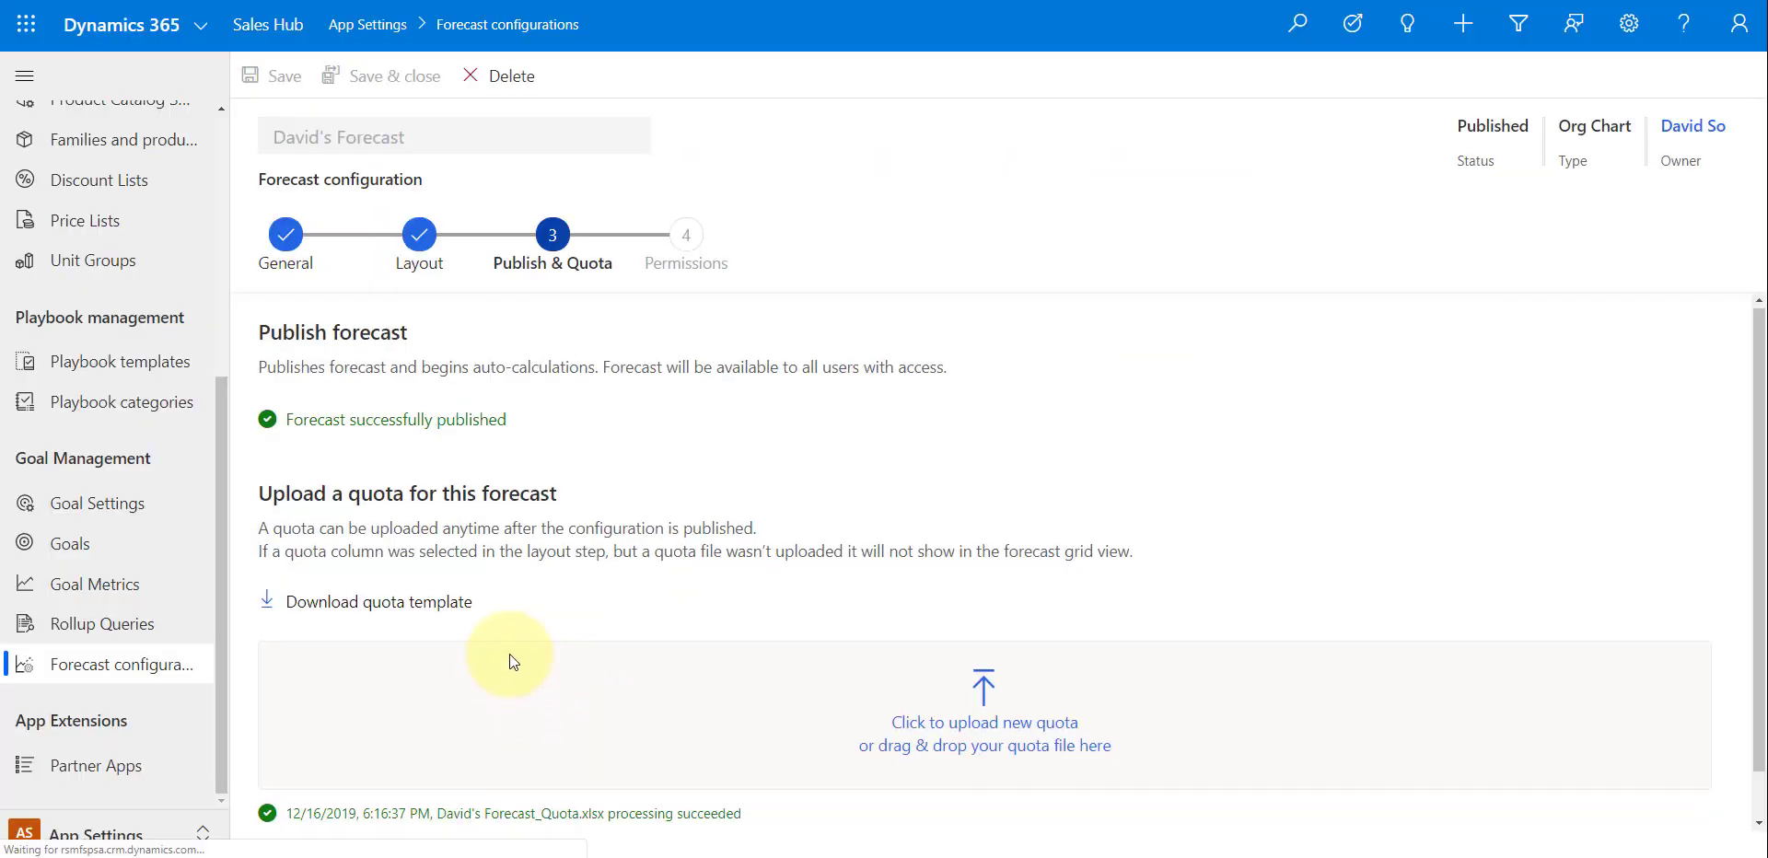
scroll(510, 654, down, 1)
click(321, 817)
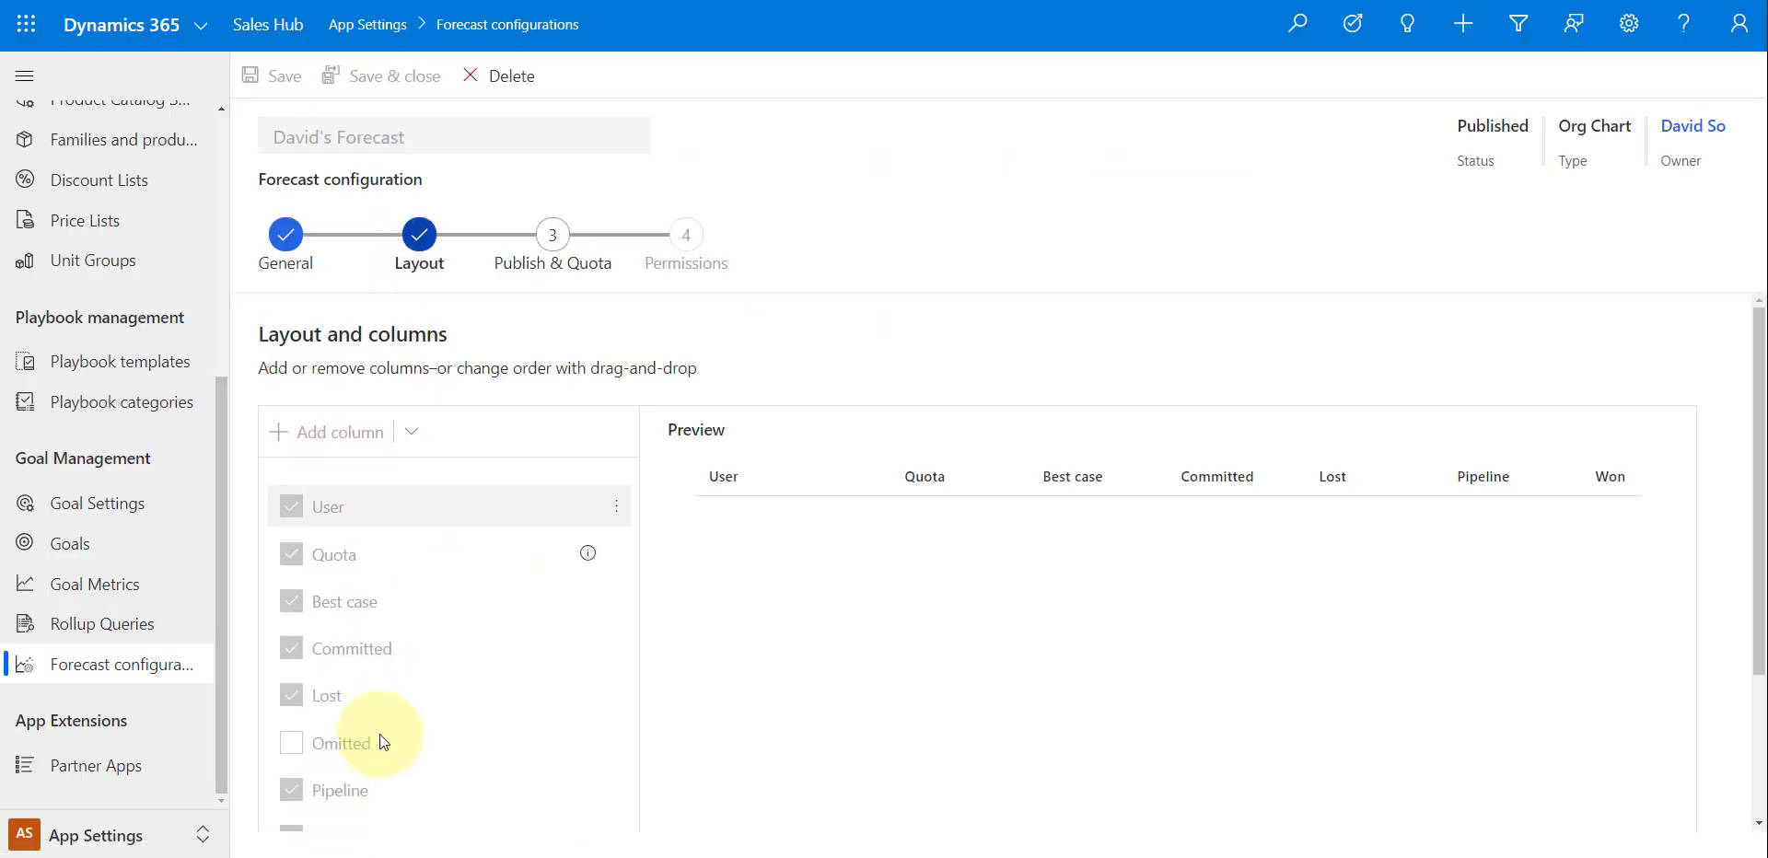
scroll(372, 576, down, 3)
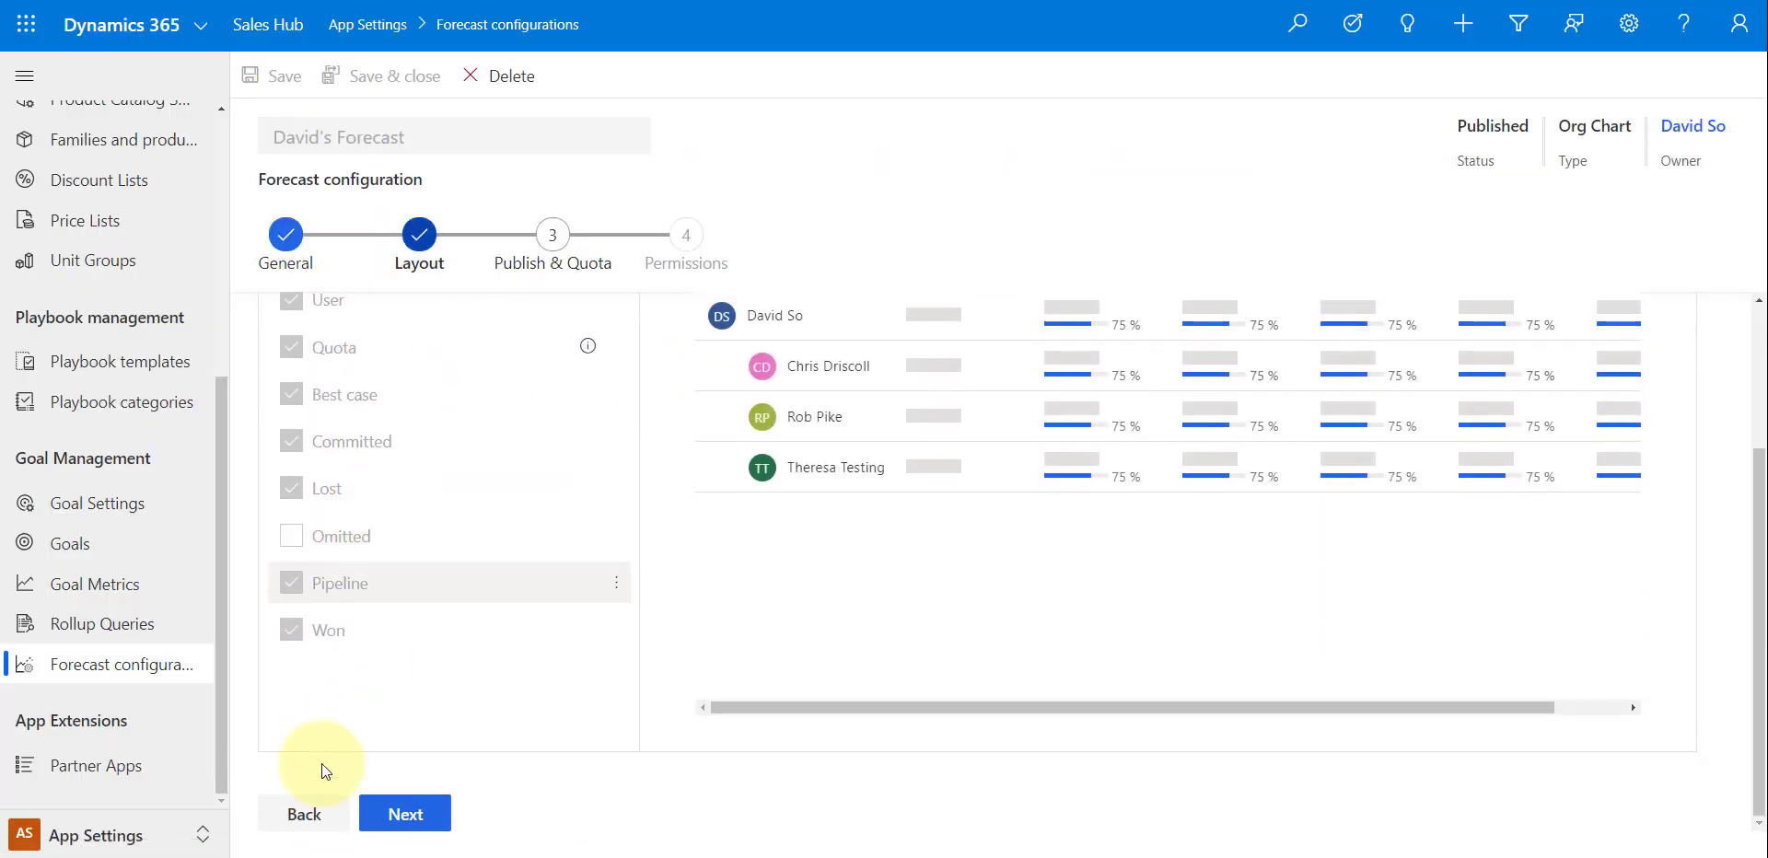
click(301, 812)
scroll(400, 442, down, 3)
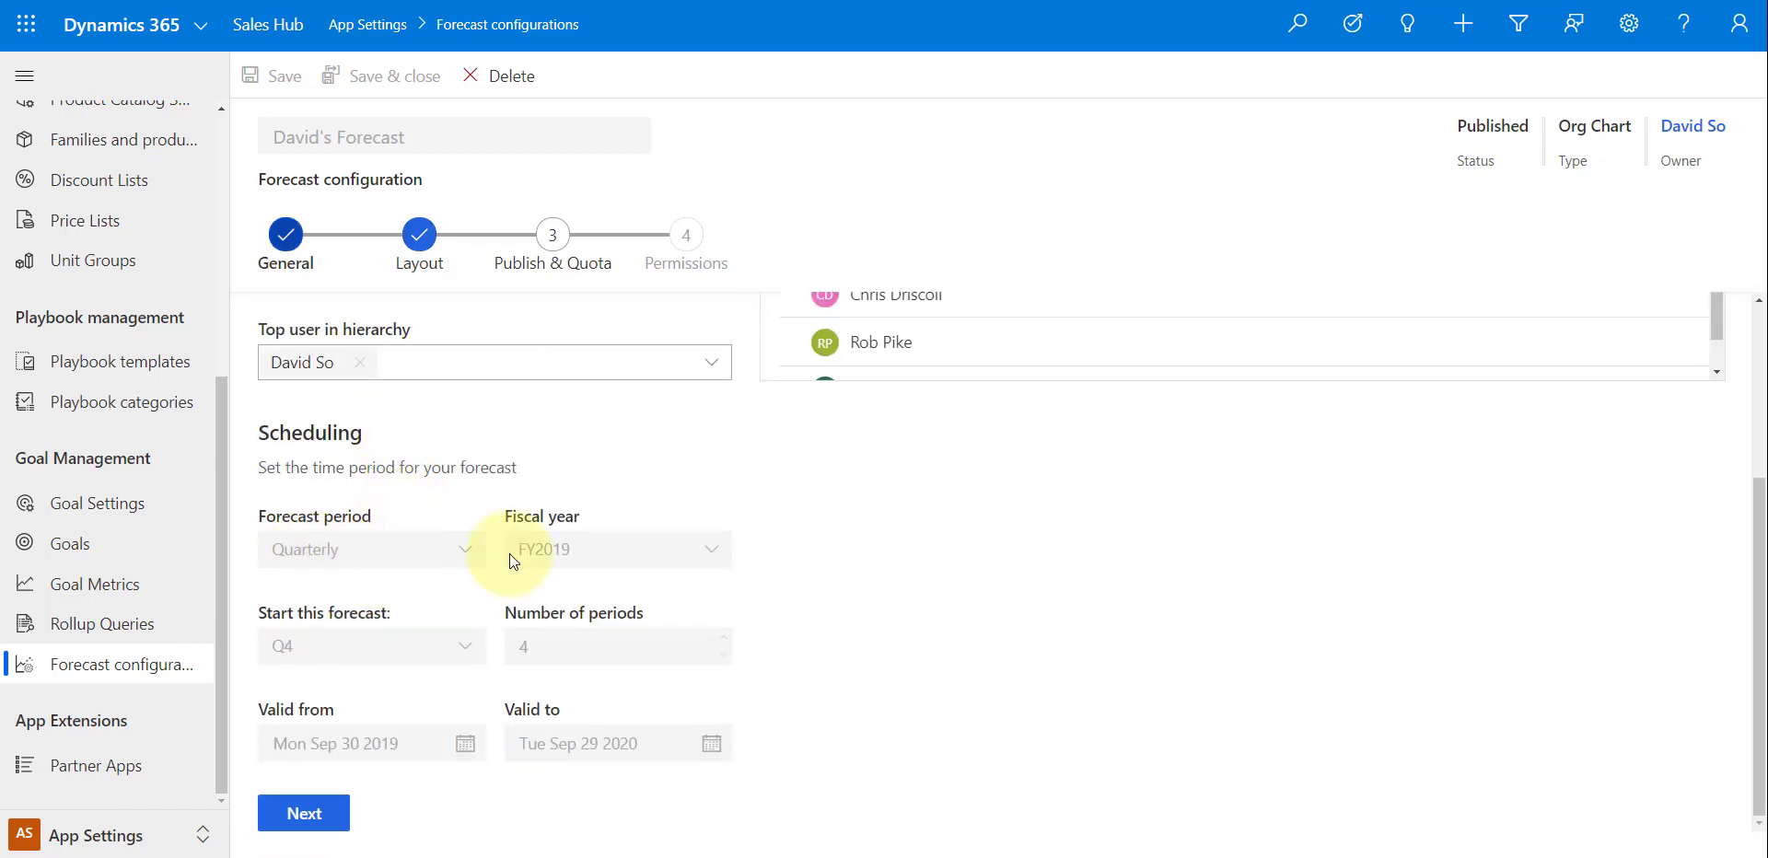
- Go forward through the Layout stage to Publish & Quota and review the quota upload section
click(324, 816)
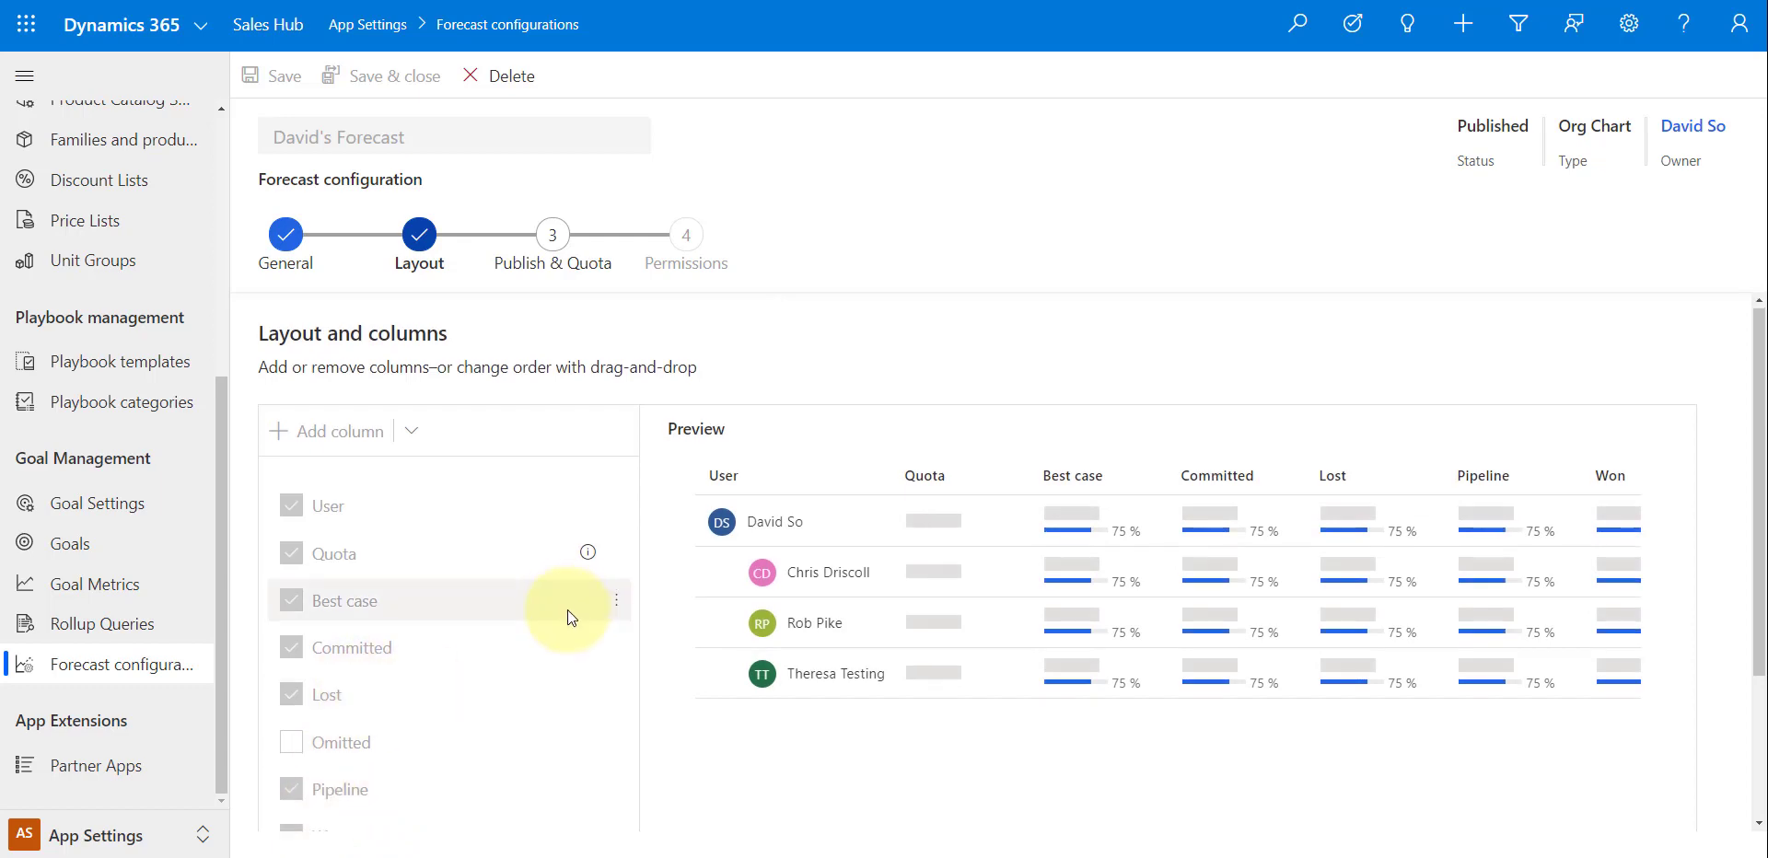
scroll(570, 614, down, 2)
click(415, 815)
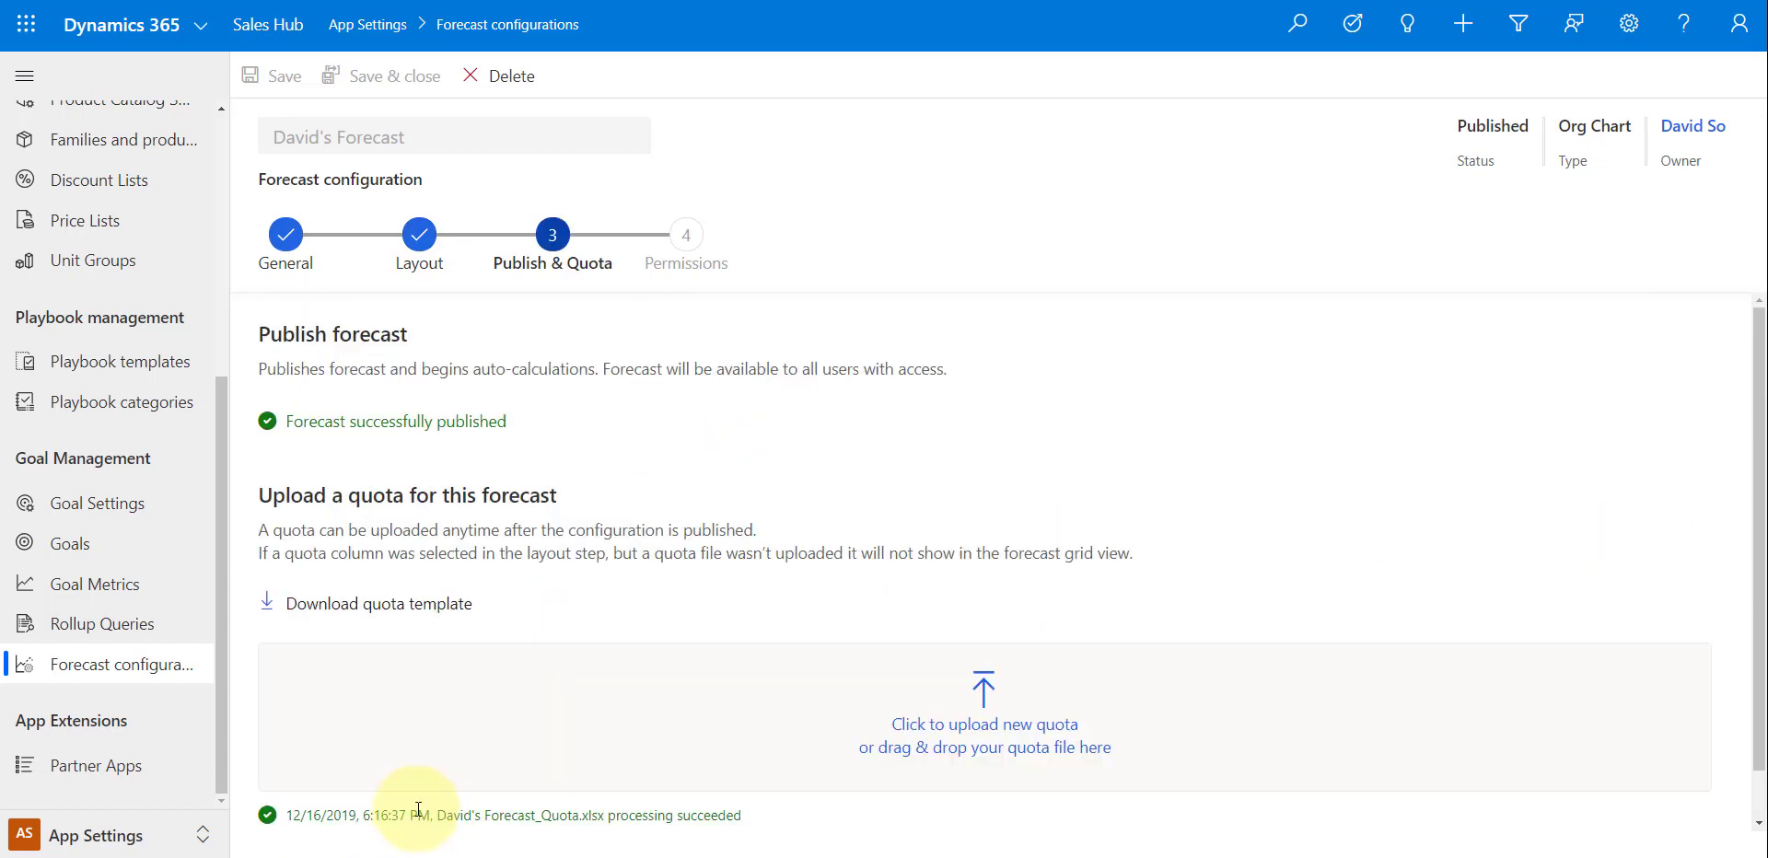
scroll(680, 639, down, 1)
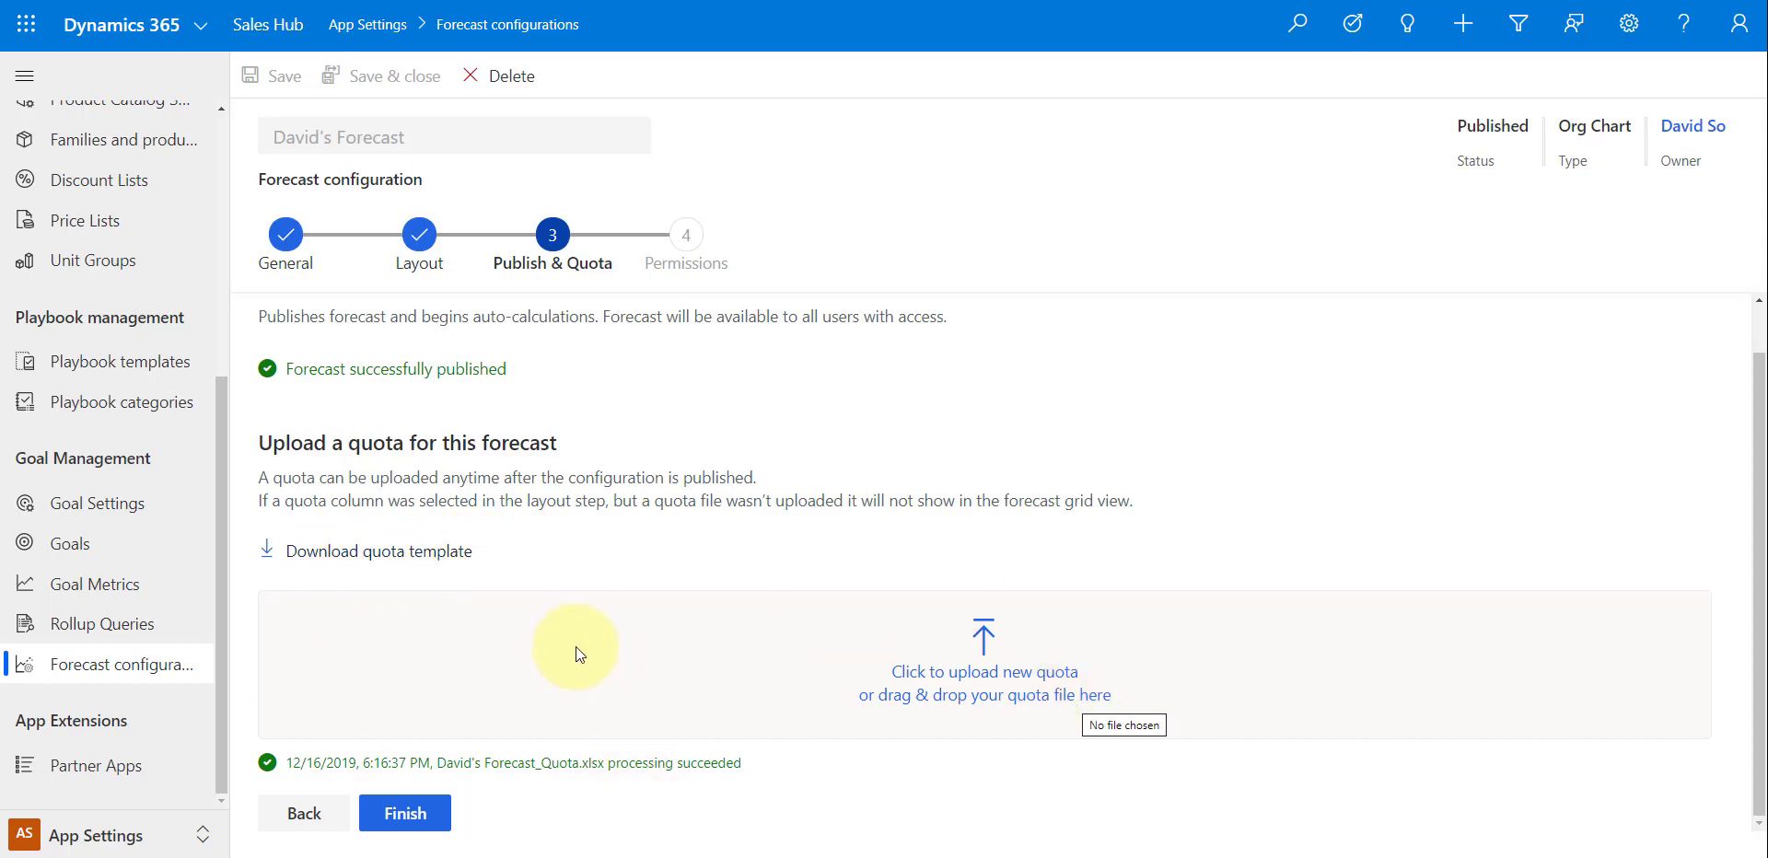
- Switch from App Settings to the Sales area and open the Forecasts page under Performance
click(198, 833)
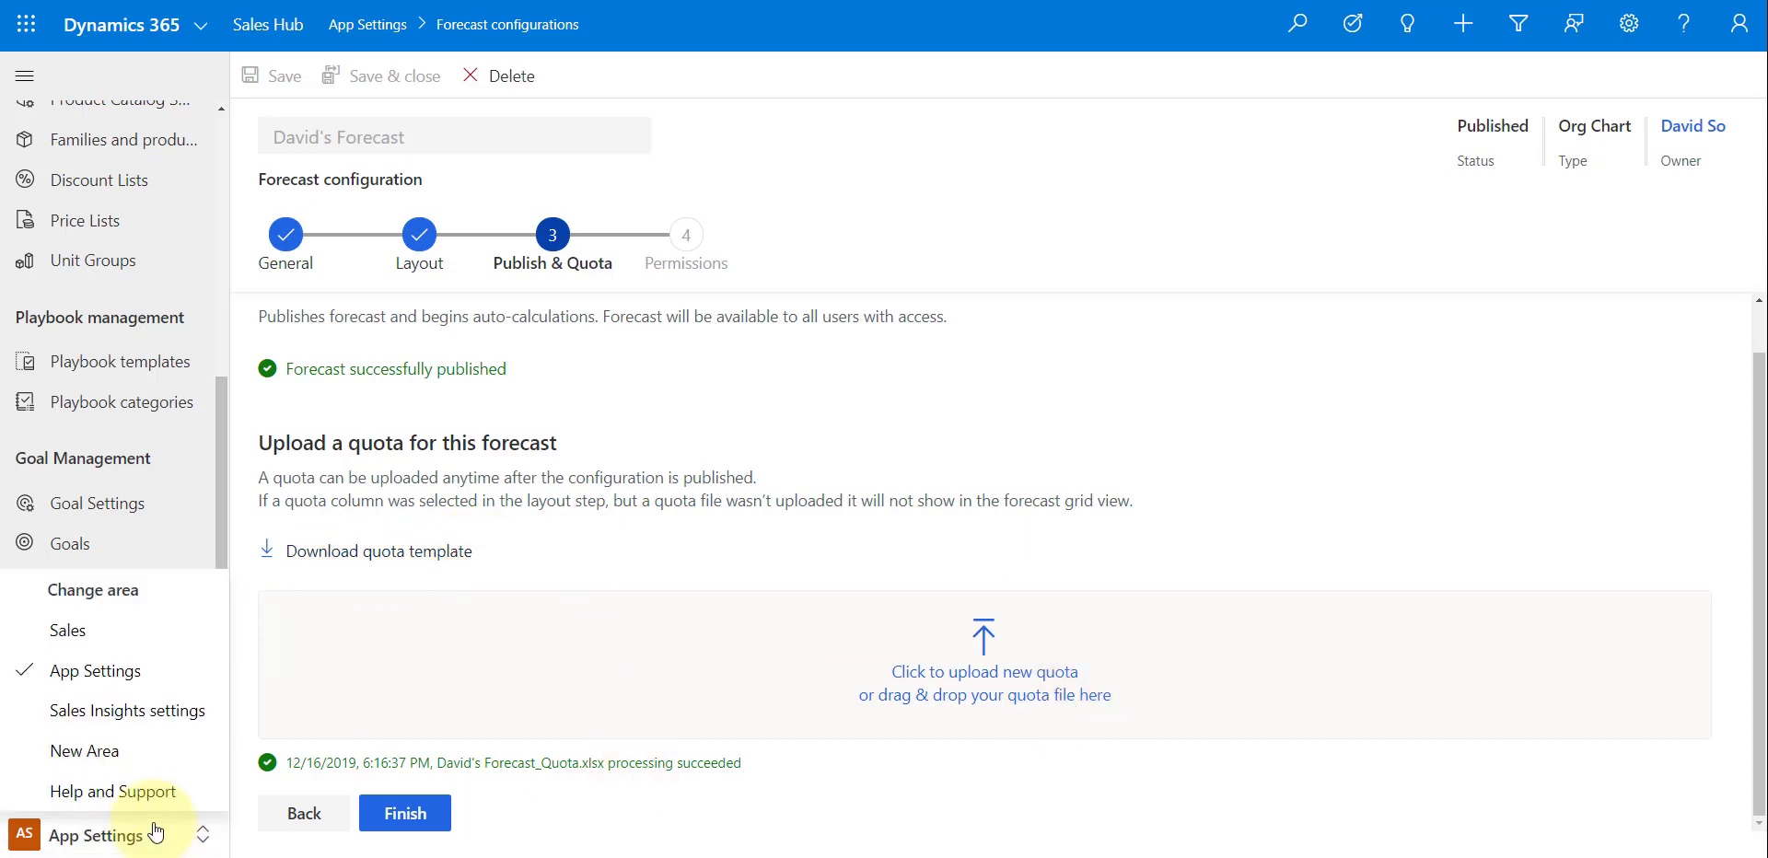
click(98, 635)
scroll(200, 439, down, 3)
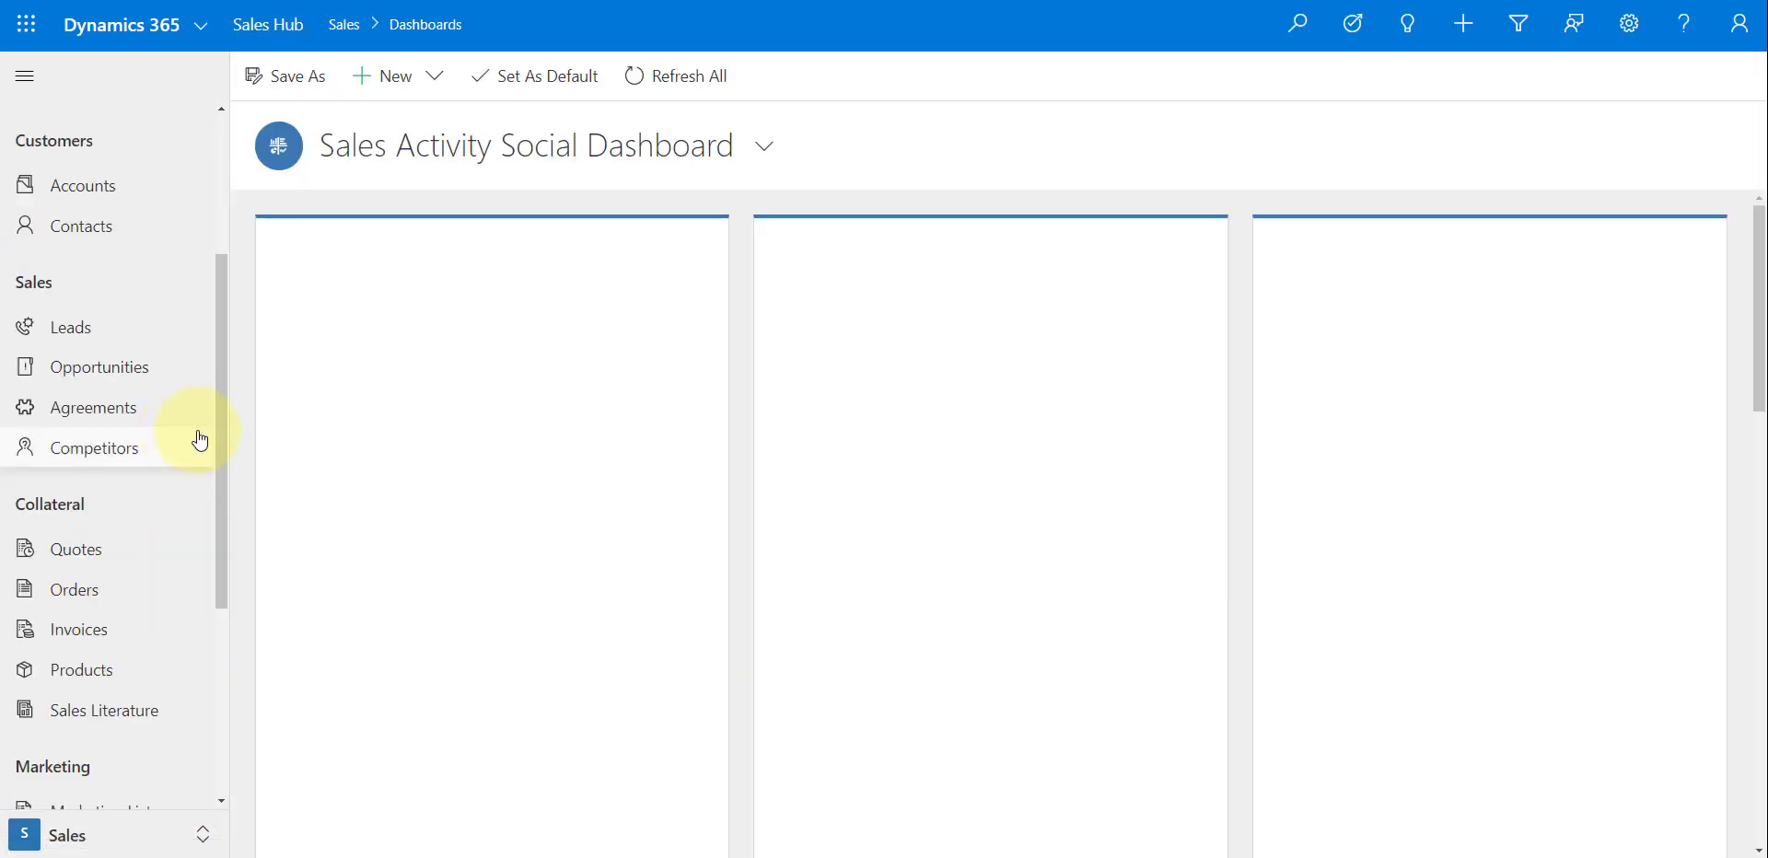
drag(226, 532, 220, 686)
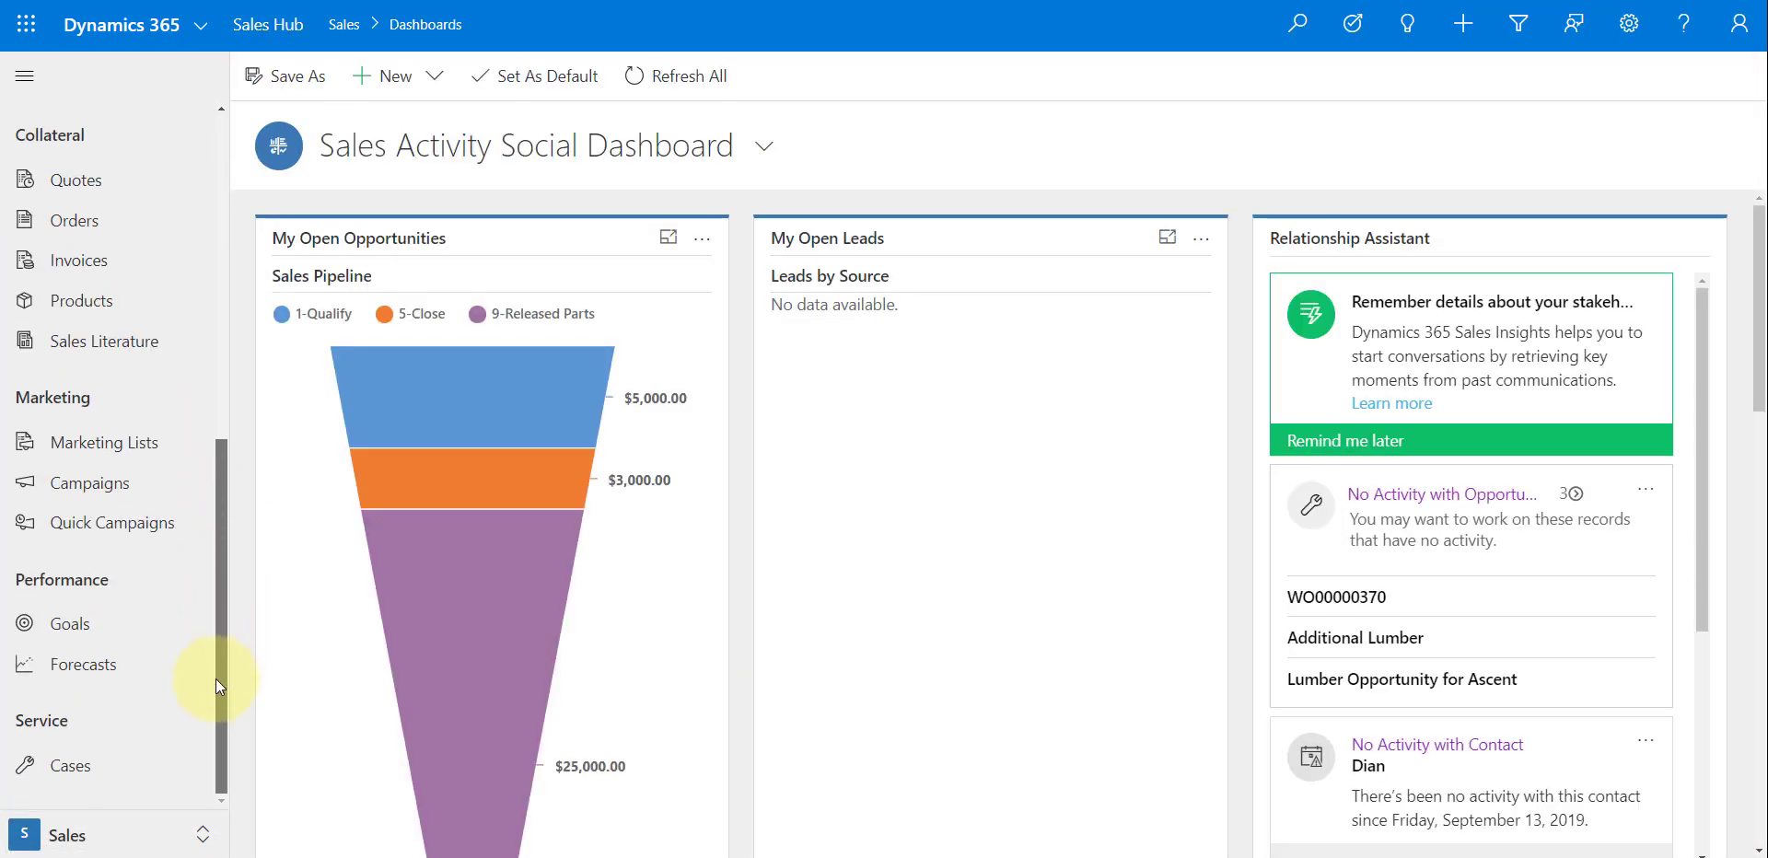
click(83, 672)
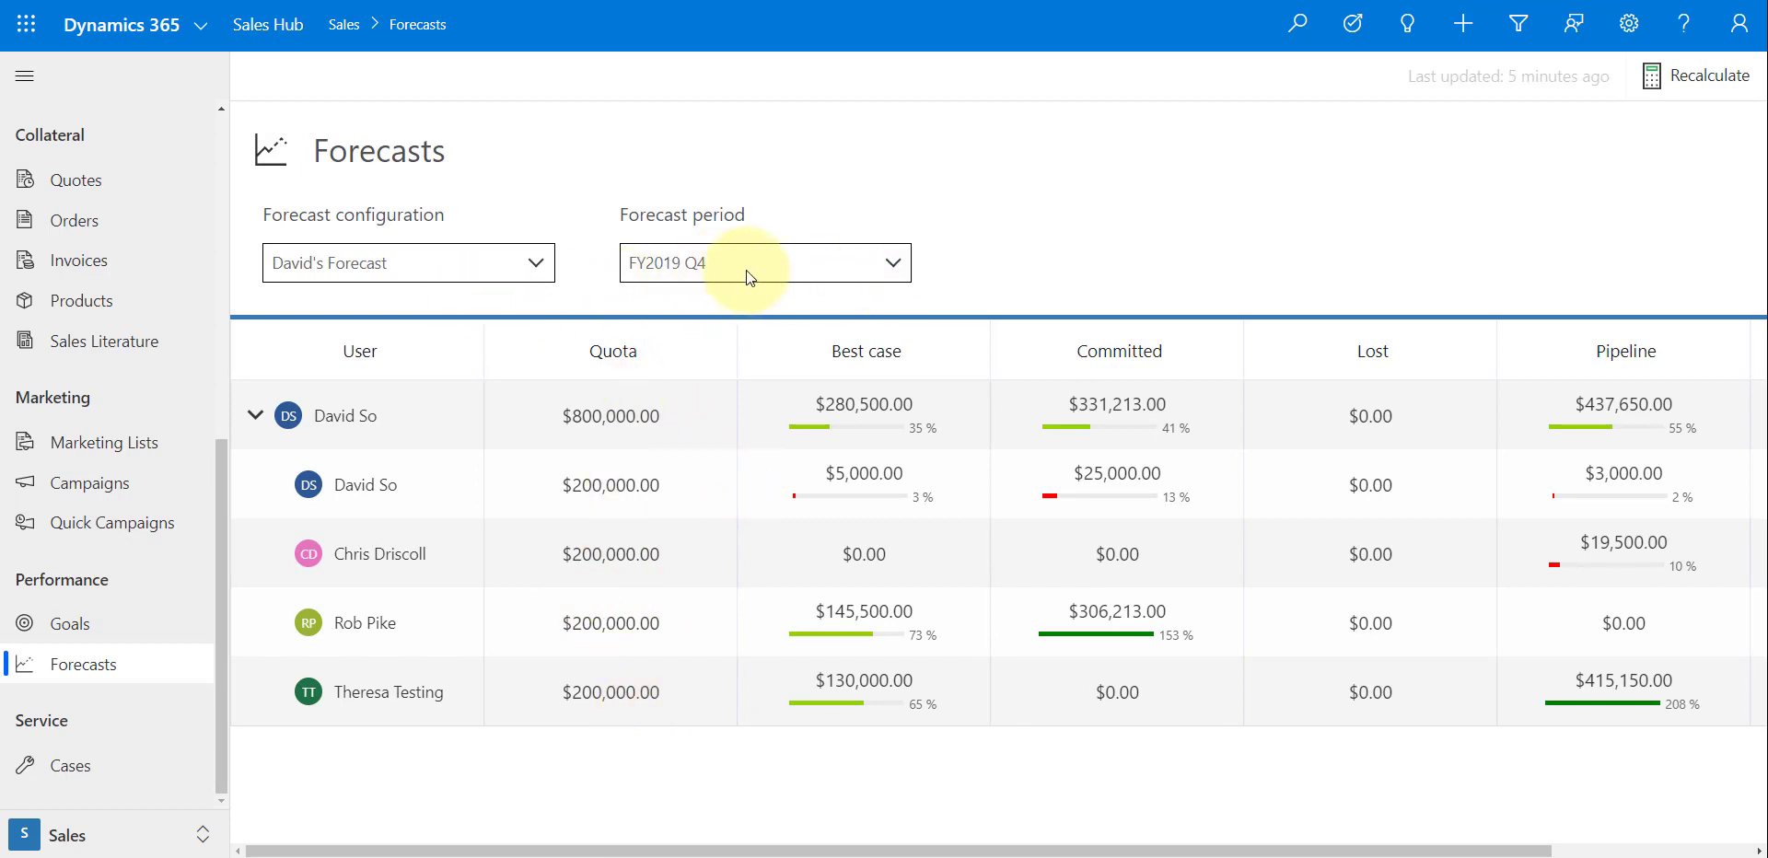
- View the forecast for FY2020 Q1, return to FY2019 Q4, and examine its columns from Quota through Won
click(893, 264)
click(686, 331)
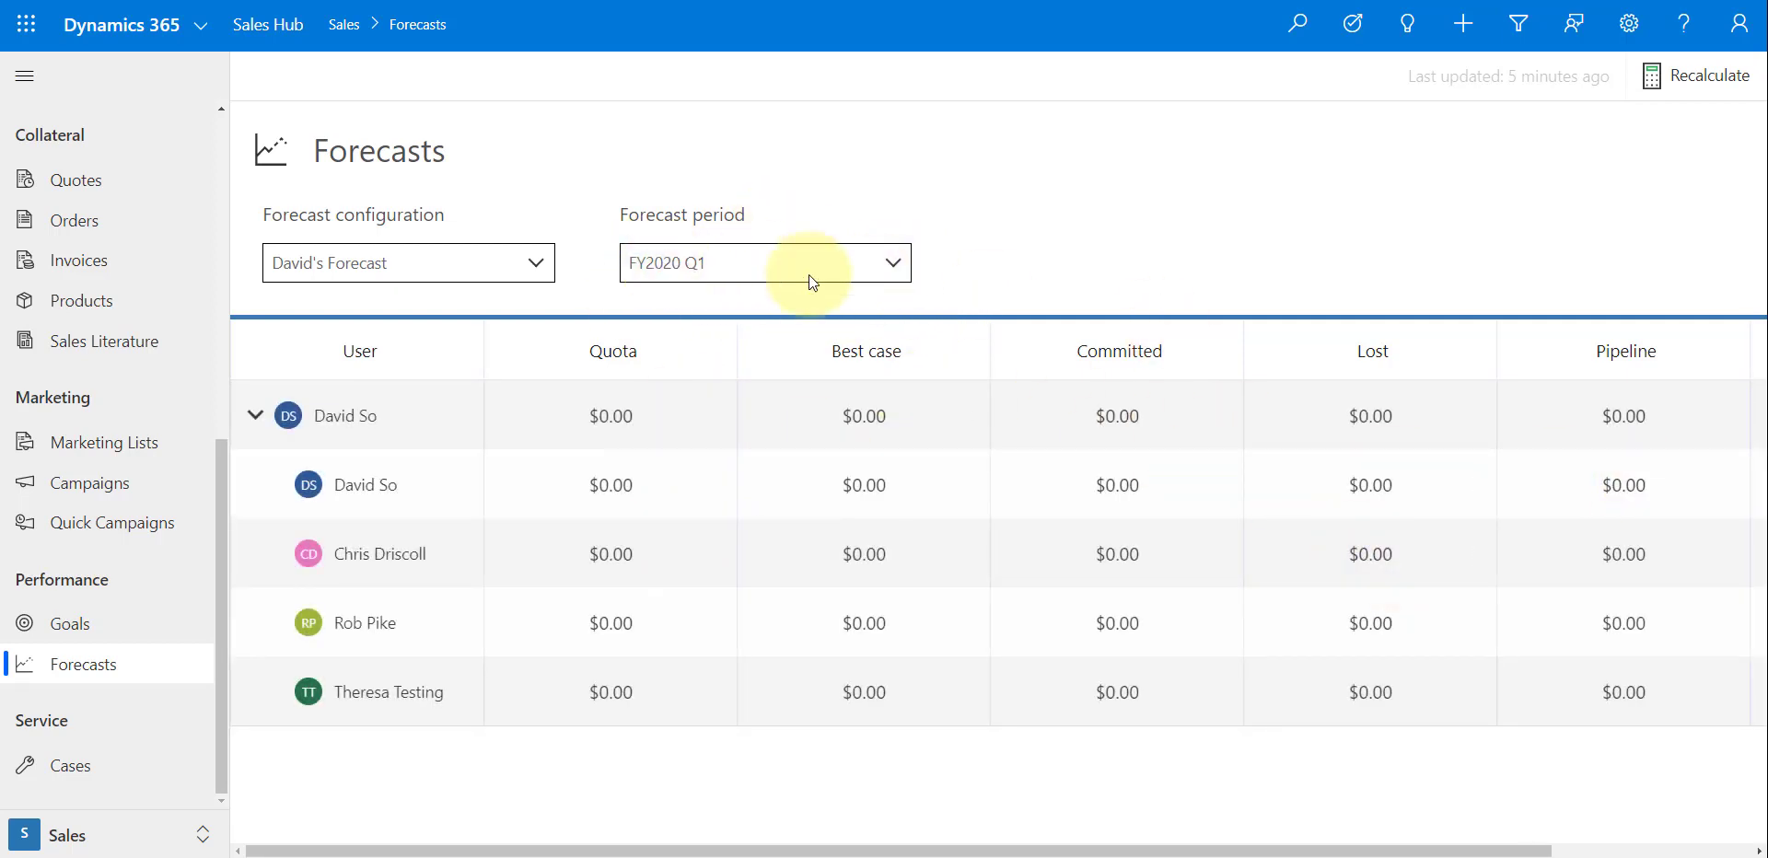
click(887, 263)
click(742, 302)
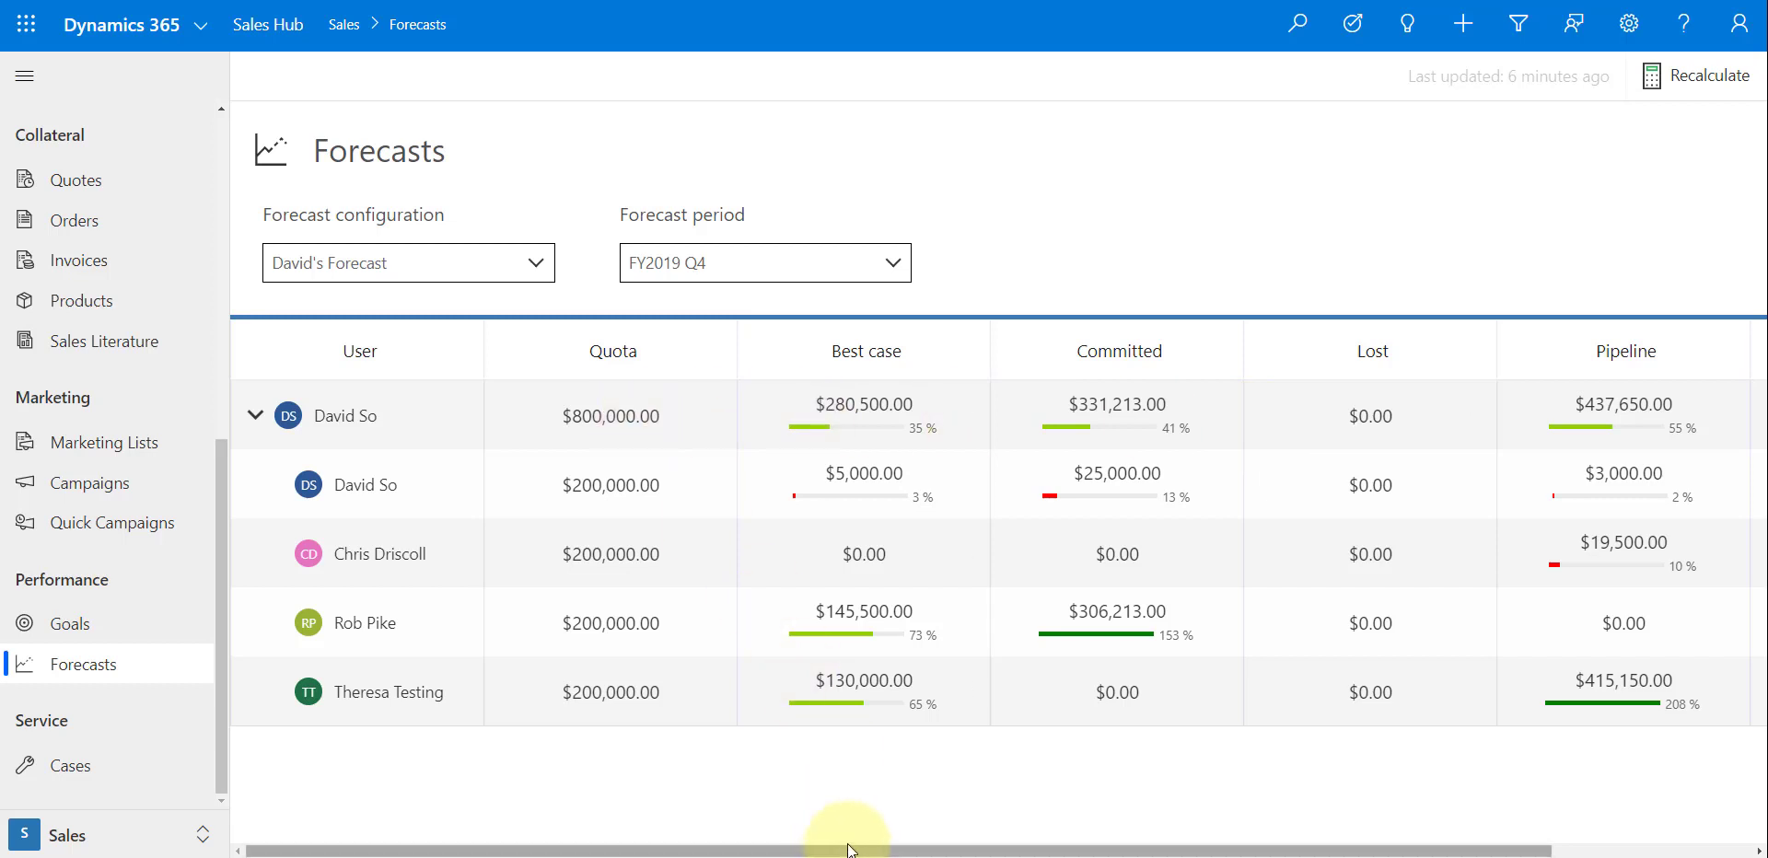
drag(843, 849, 1139, 849)
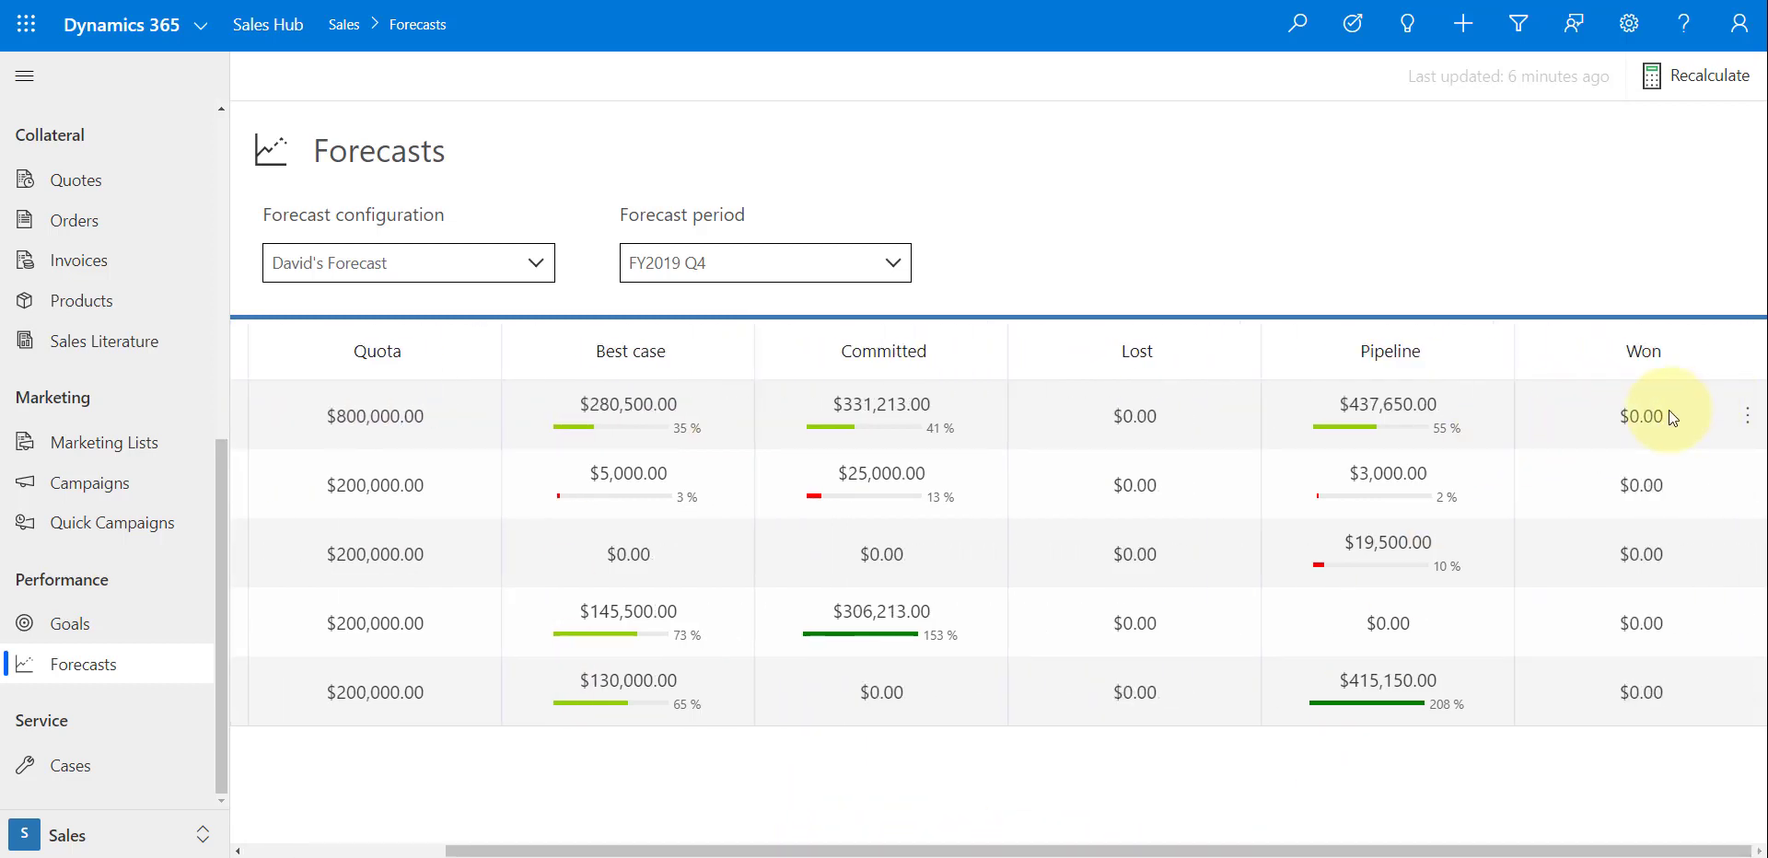
drag(1215, 849, 1013, 849)
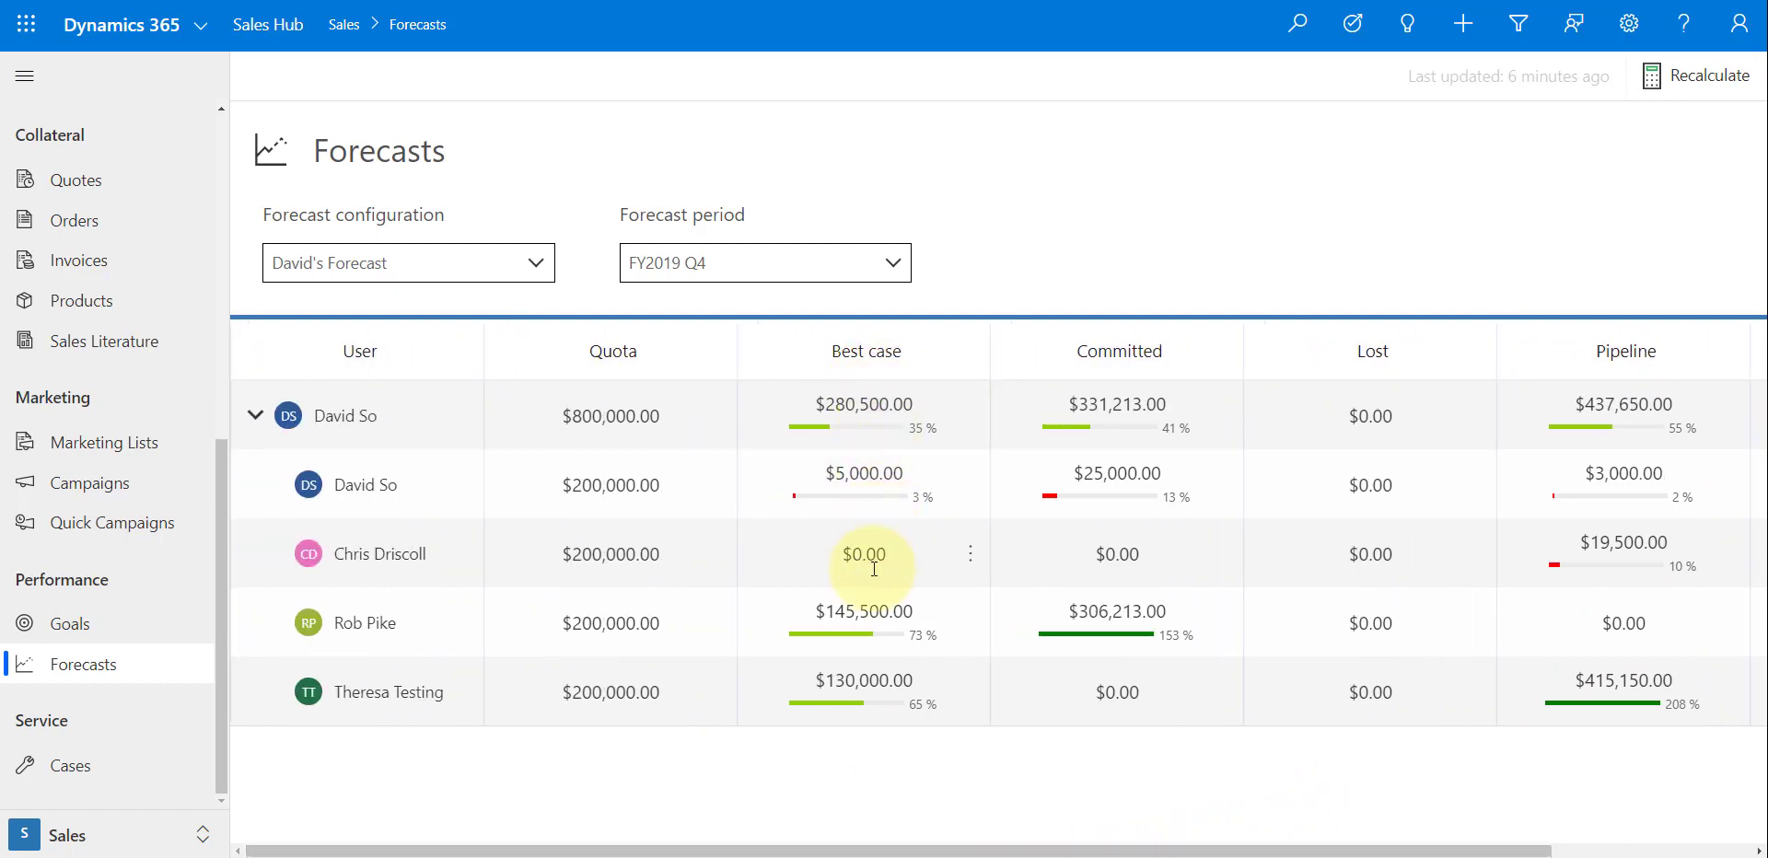